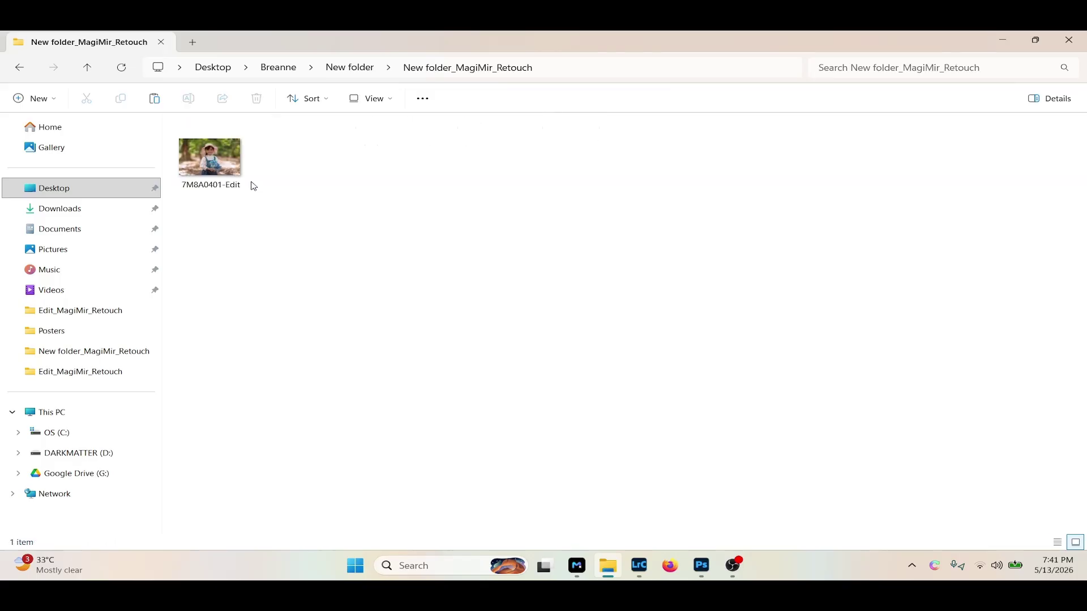
Preview photos 7M8A0447 and 7M8A0480 from the Edit_MagiMir_Retouch folder, closing each preview.
left_click(20, 69)
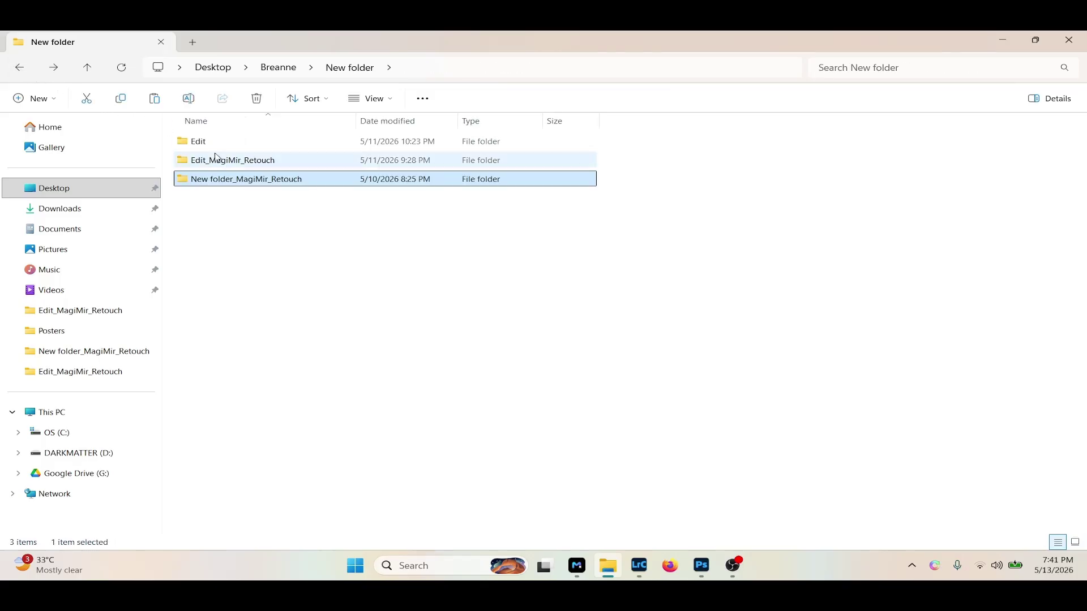
double_click(223, 160)
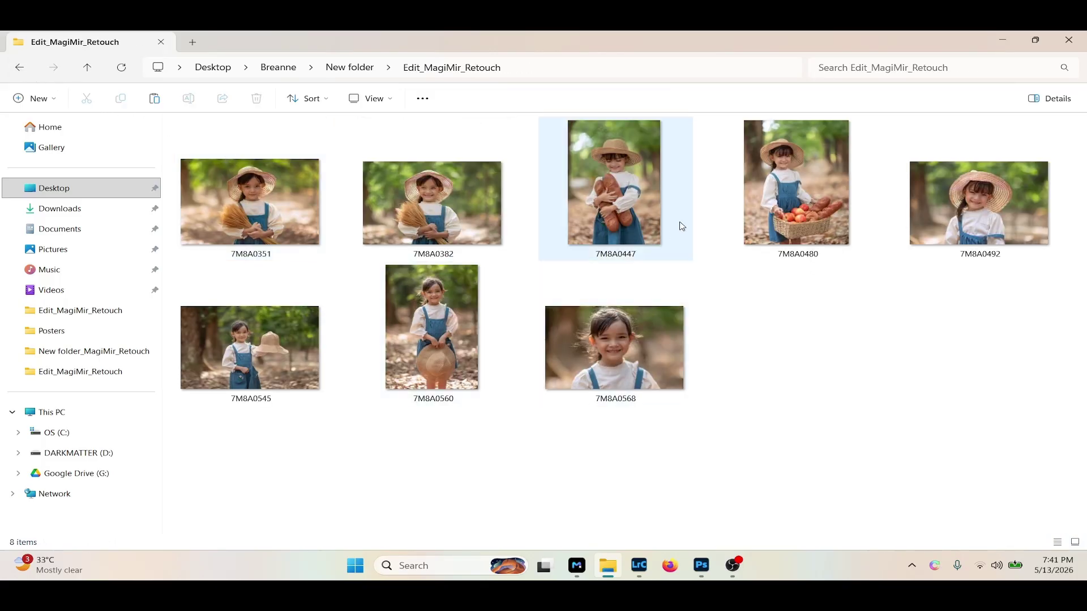
double_click(623, 175)
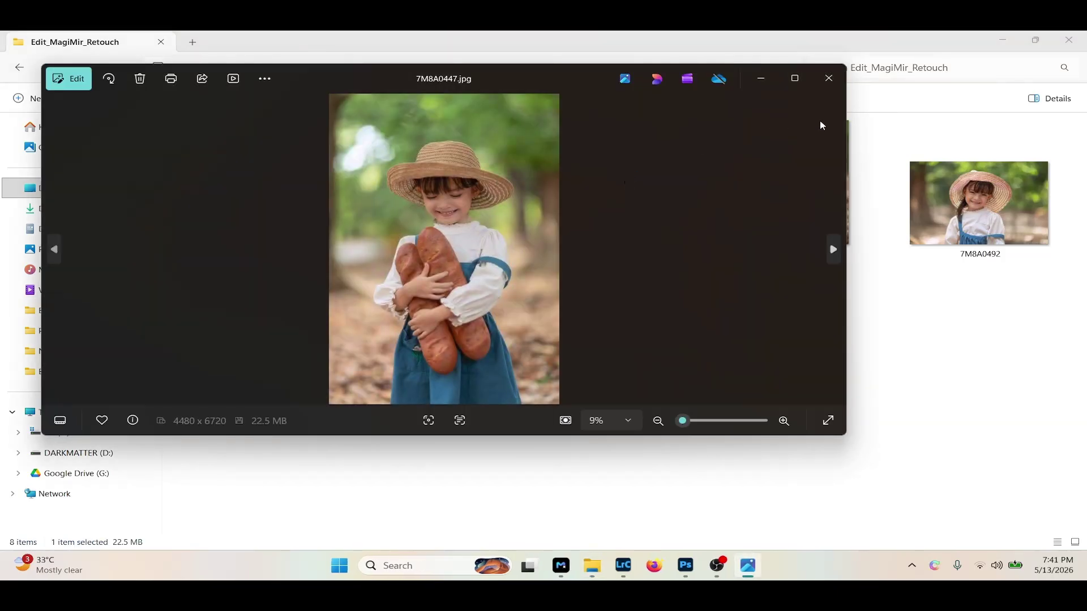
left_click(828, 79)
left_click(816, 179)
double_click(816, 179)
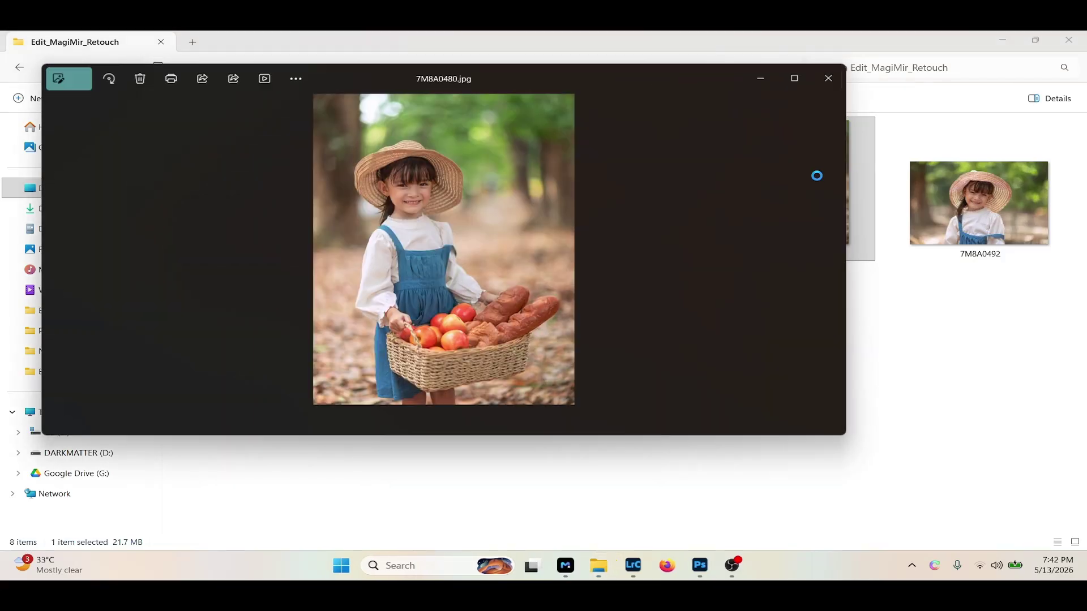
left_click(824, 89)
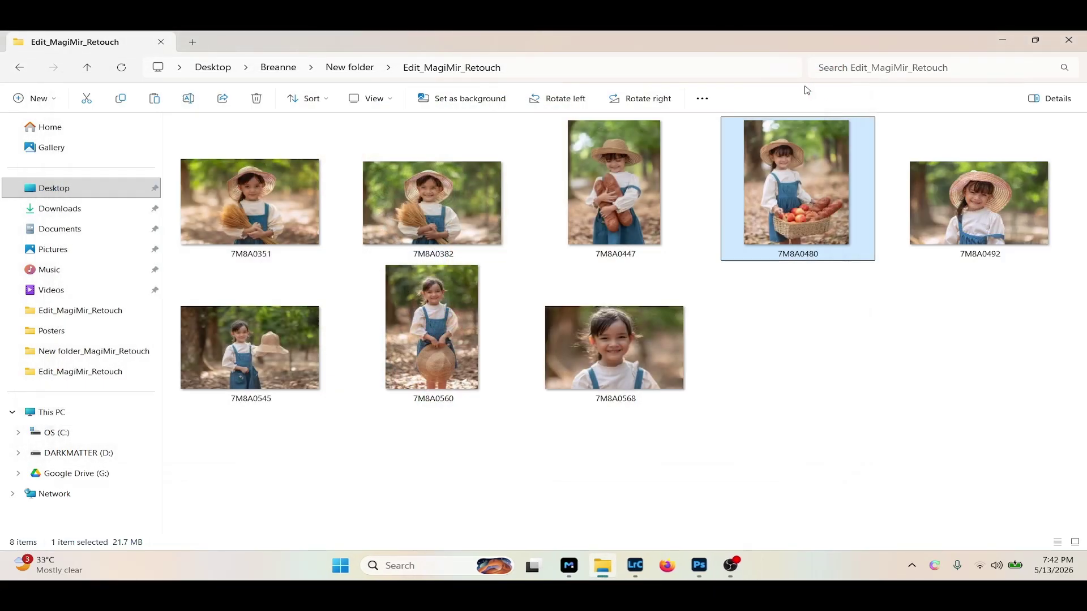
Preview photo 7M8A0305 from the neighbouring Edit folder, then close the preview and the file window.
left_click(19, 67)
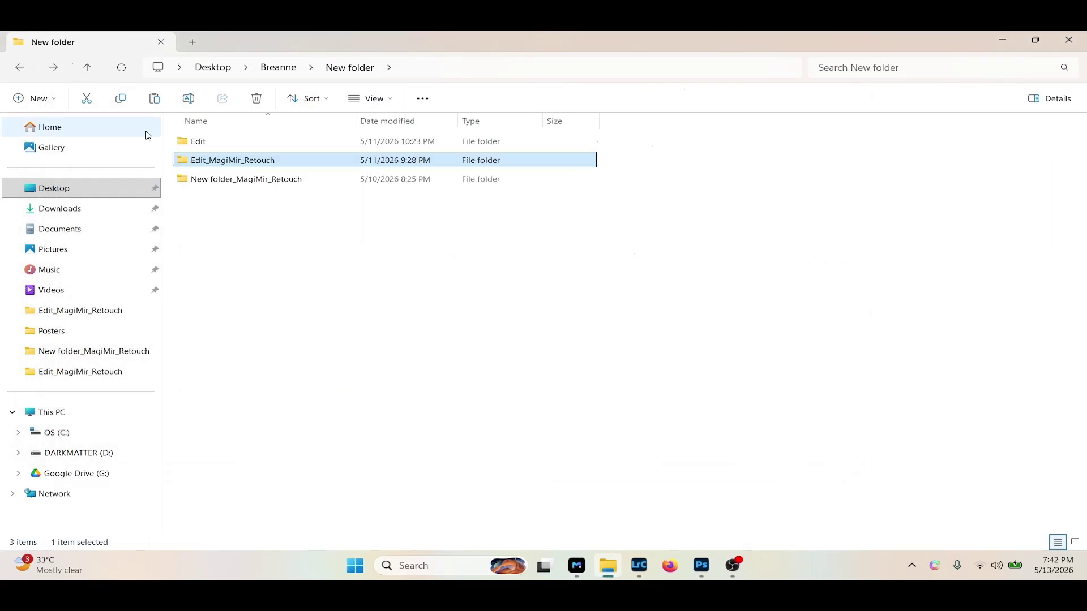
double_click(235, 146)
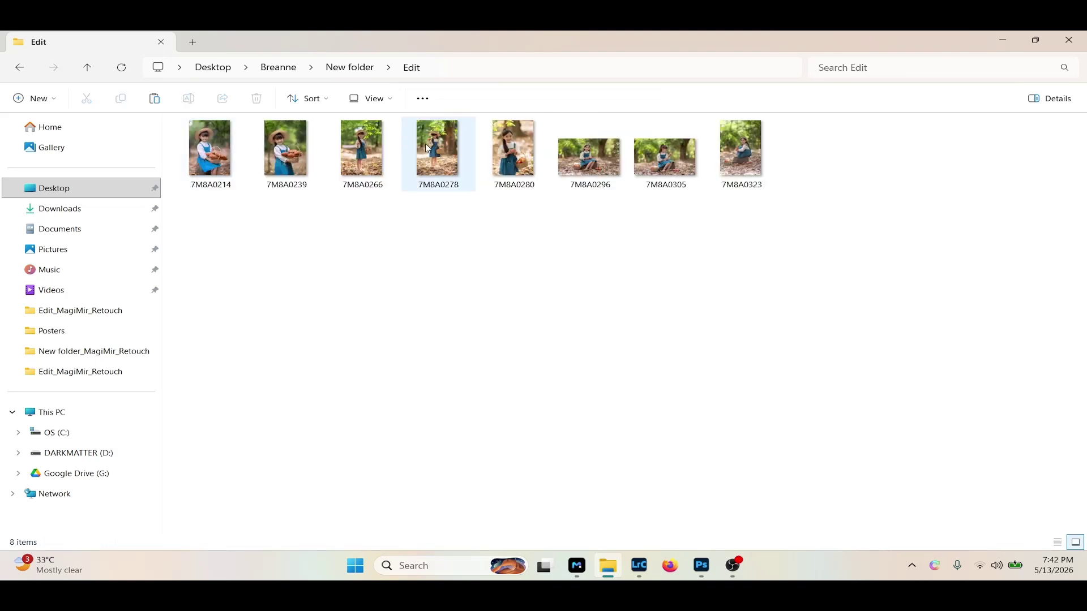
left_click(666, 168)
double_click(665, 168)
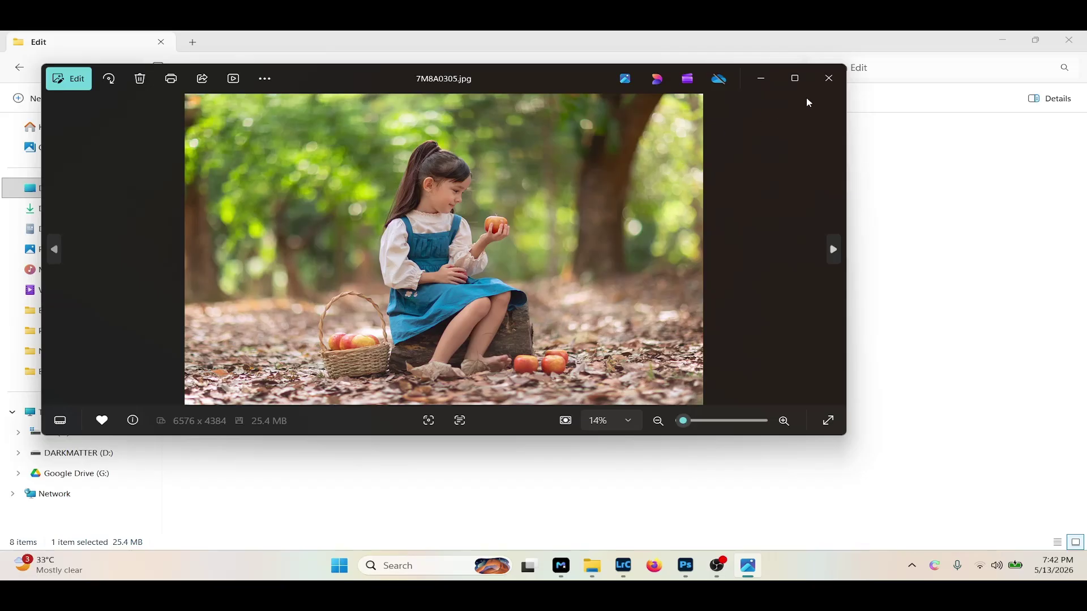
left_click(828, 78)
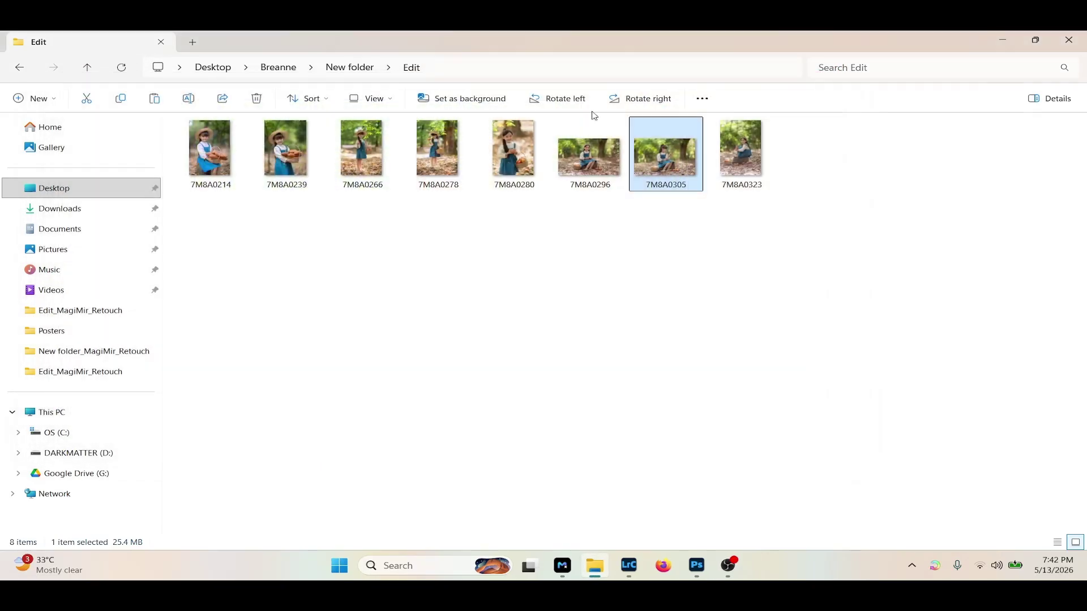
left_click(1068, 41)
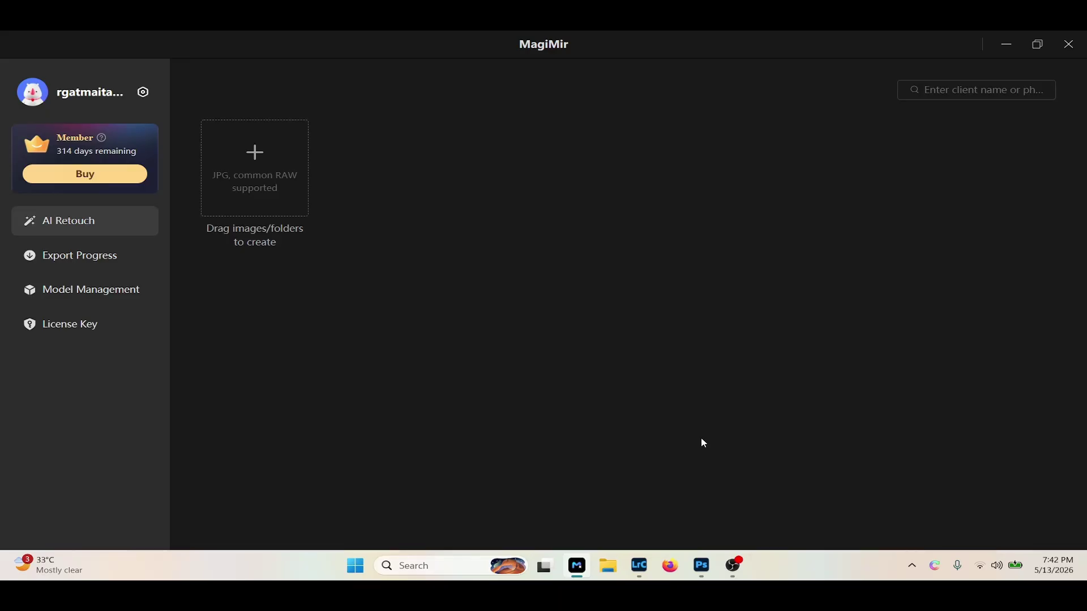
Switch to Lightroom Classic, filter the photos to Rated and open the remaining photo in the Develop module.
left_click(640, 565)
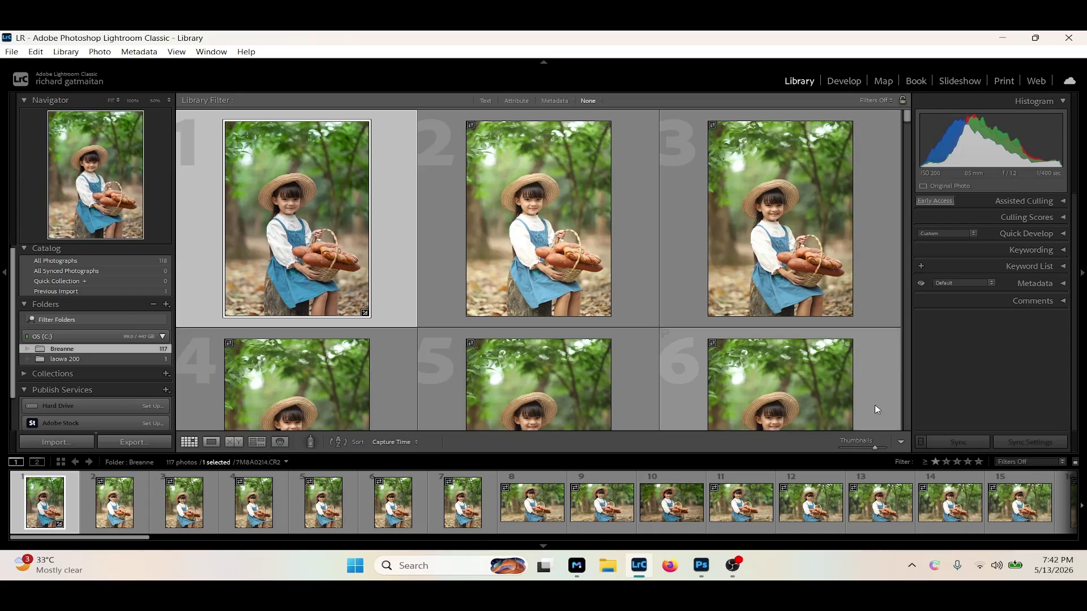
left_click(1009, 462)
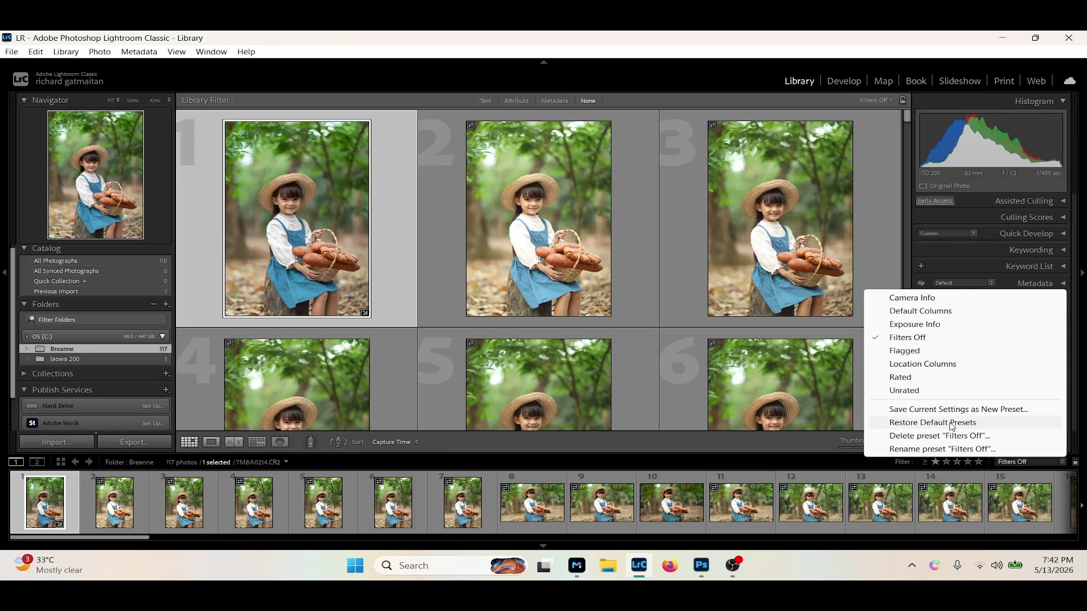
left_click(916, 379)
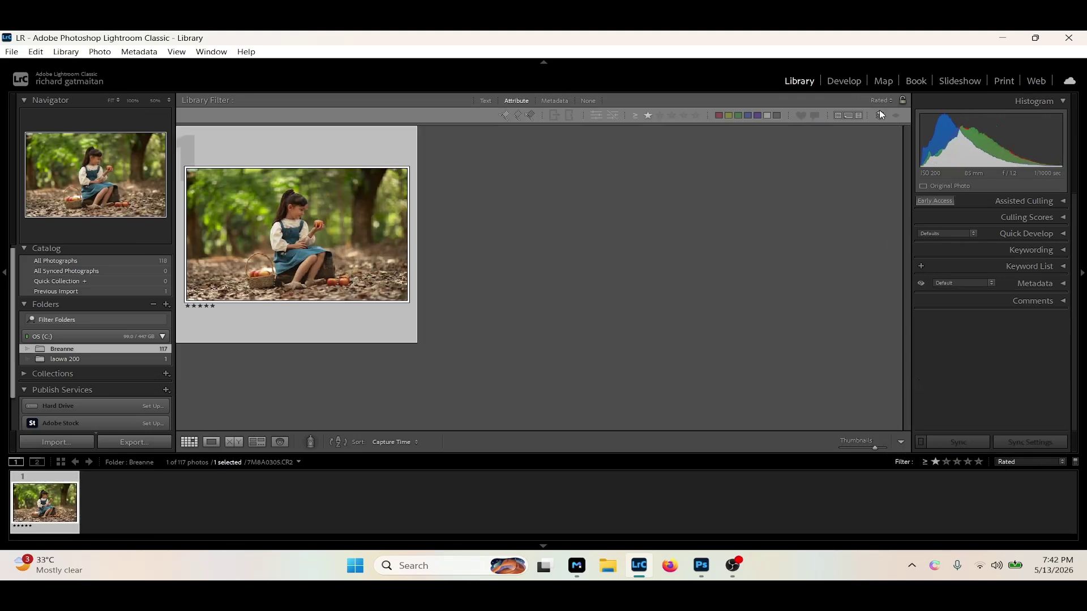
left_click(849, 82)
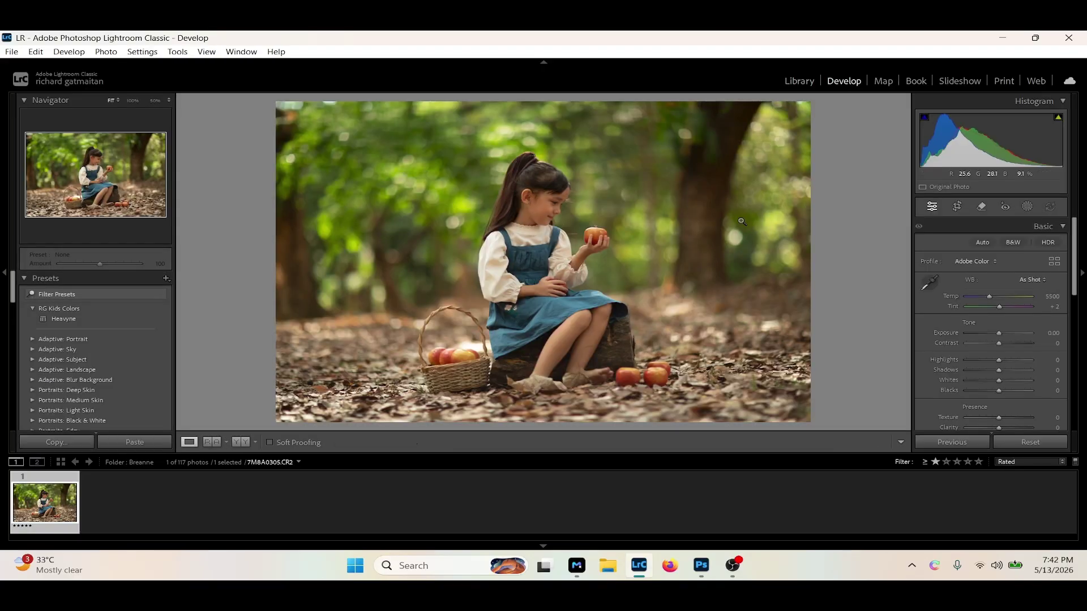
Enable Remove Chromatic Aberration and Profile Corrections for the photo, then check the girl and apple up close.
scroll(981, 376, "down", 5)
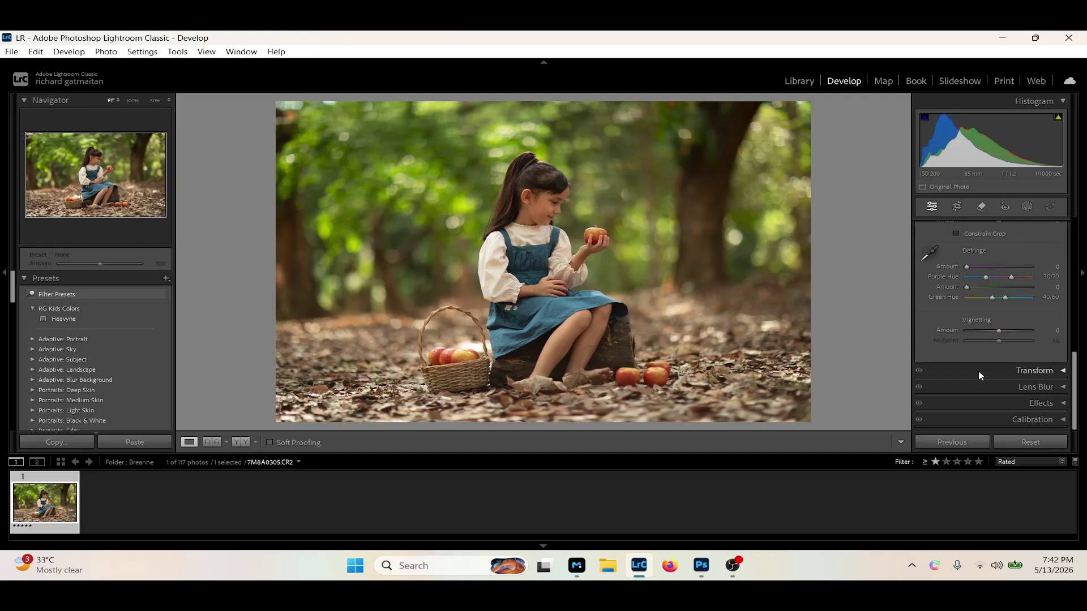
scroll(981, 376, "up", 5)
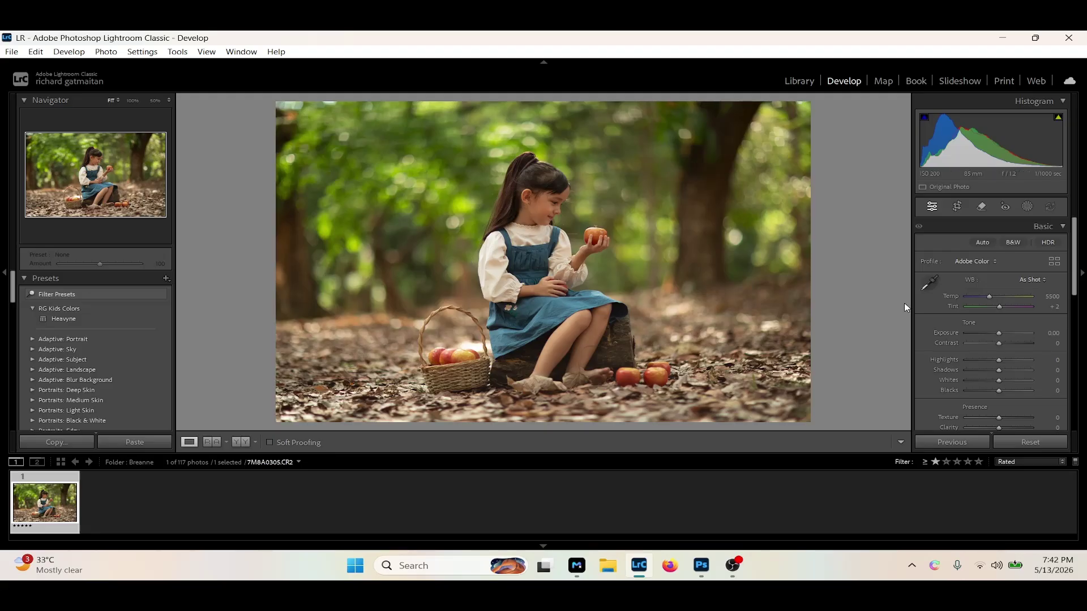
scroll(928, 318, "down", 8)
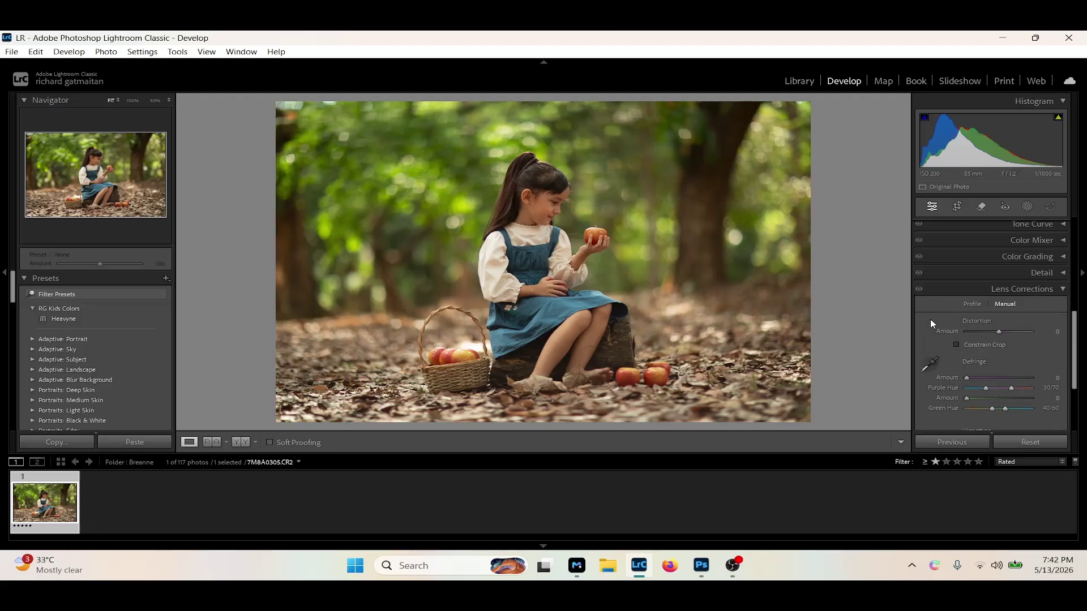
left_click(972, 304)
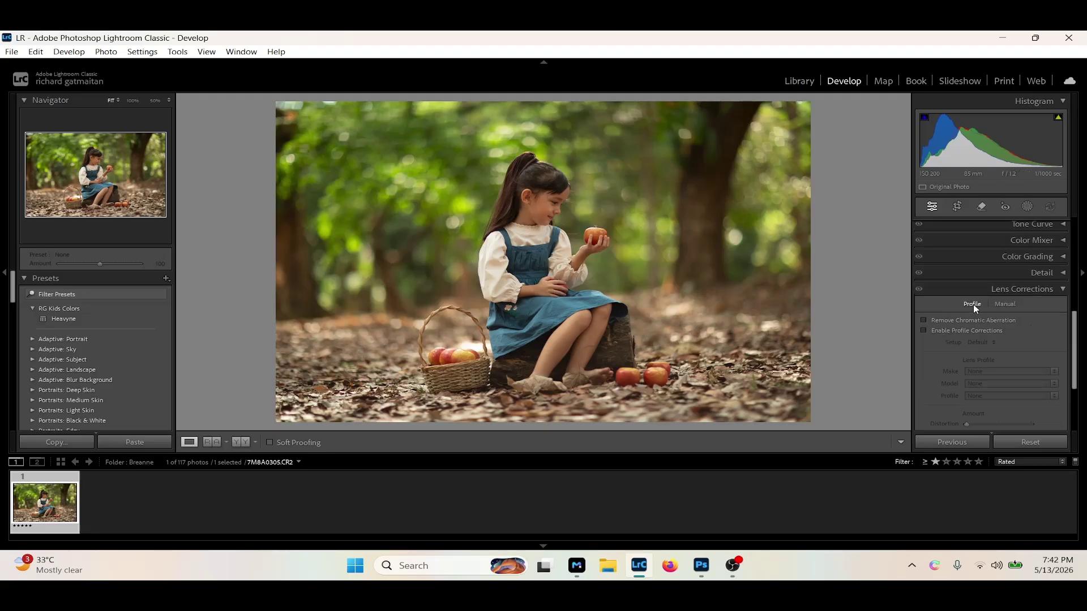
left_click(945, 320)
left_click(930, 329)
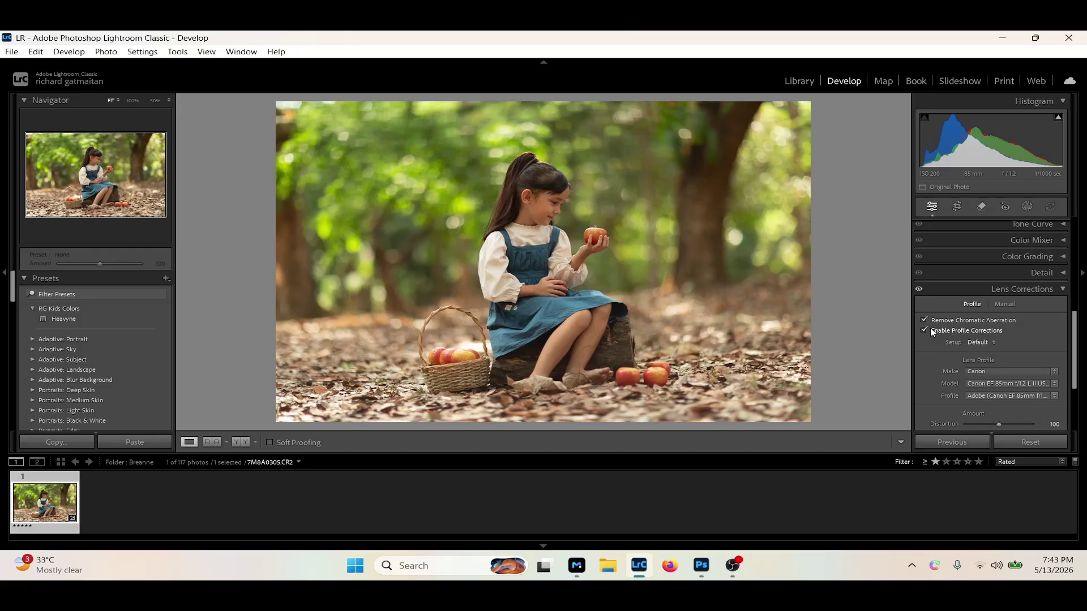
left_click(596, 226)
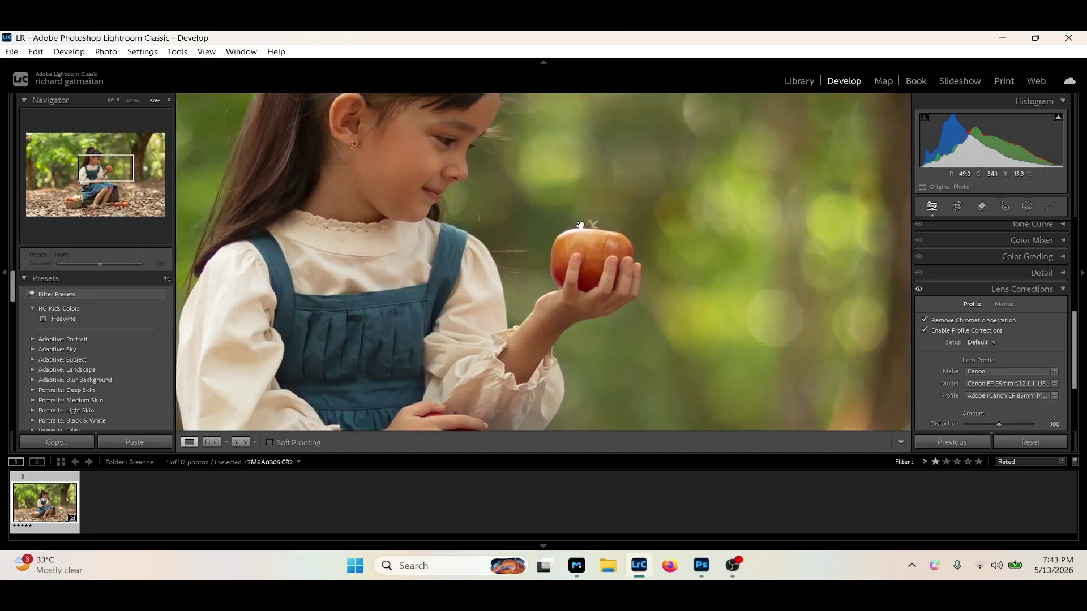
left_click(467, 231)
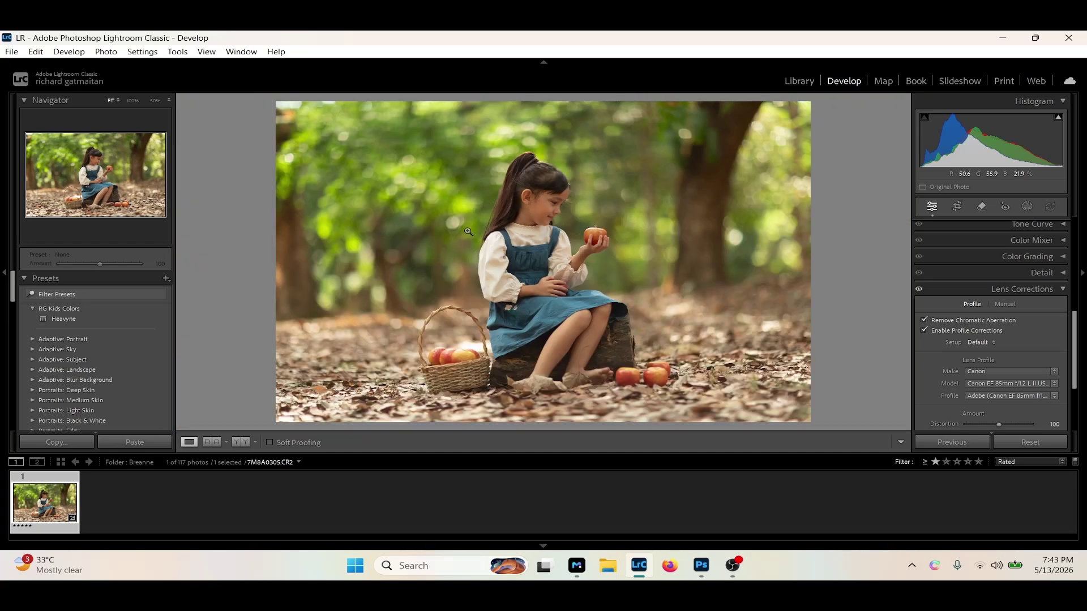
left_click(1000, 307)
left_click(977, 304)
Set the photo's Highlights to -53, Shadows to +32, Exposure to +0.10 and Temp to 5100.
scroll(979, 307, "up", 10)
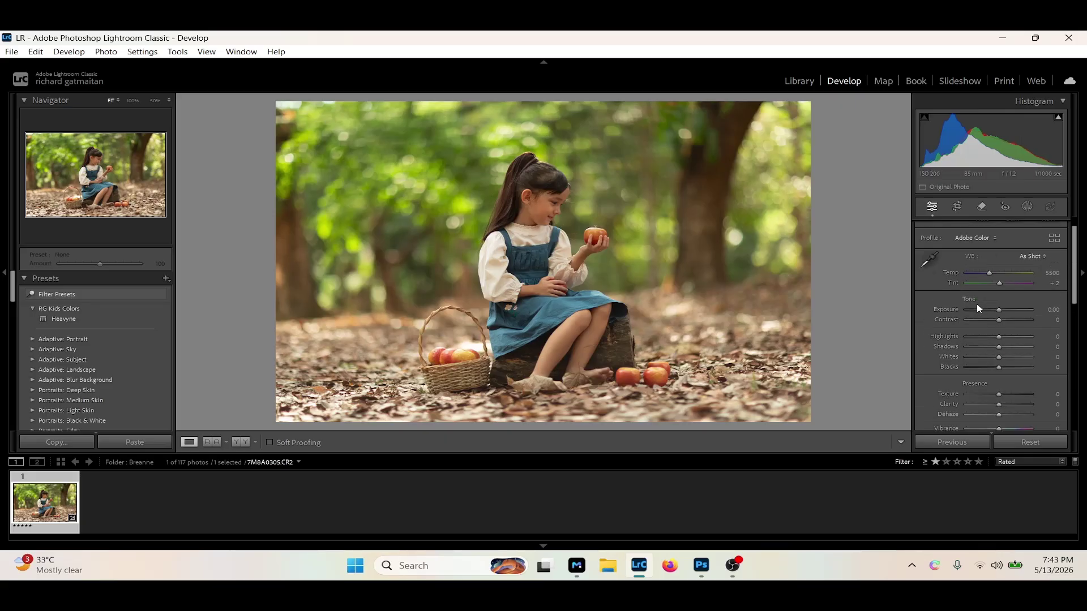
left_click(981, 336)
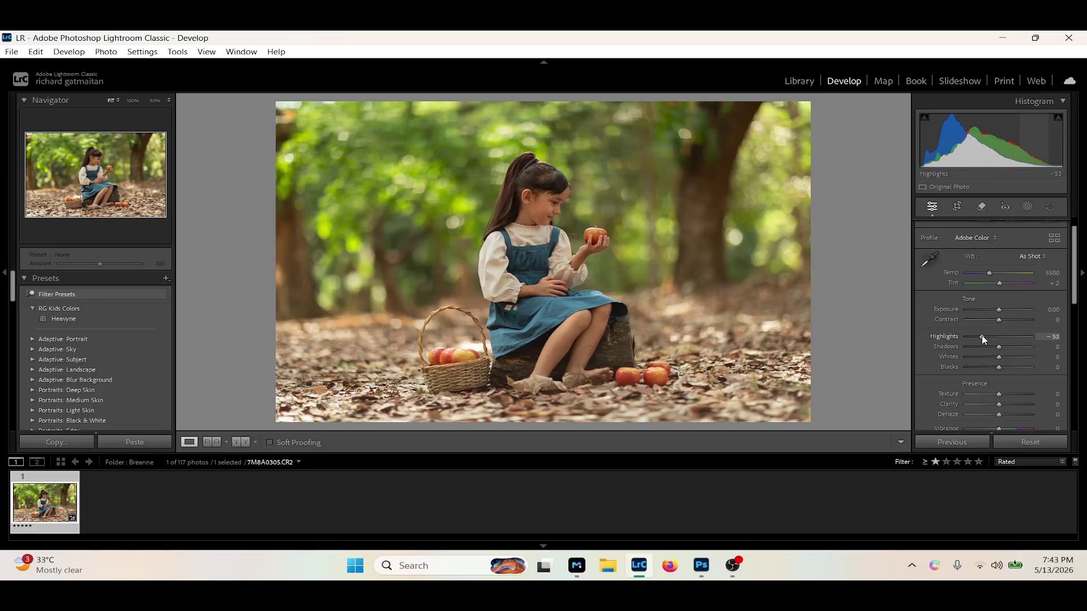
left_click(1009, 346)
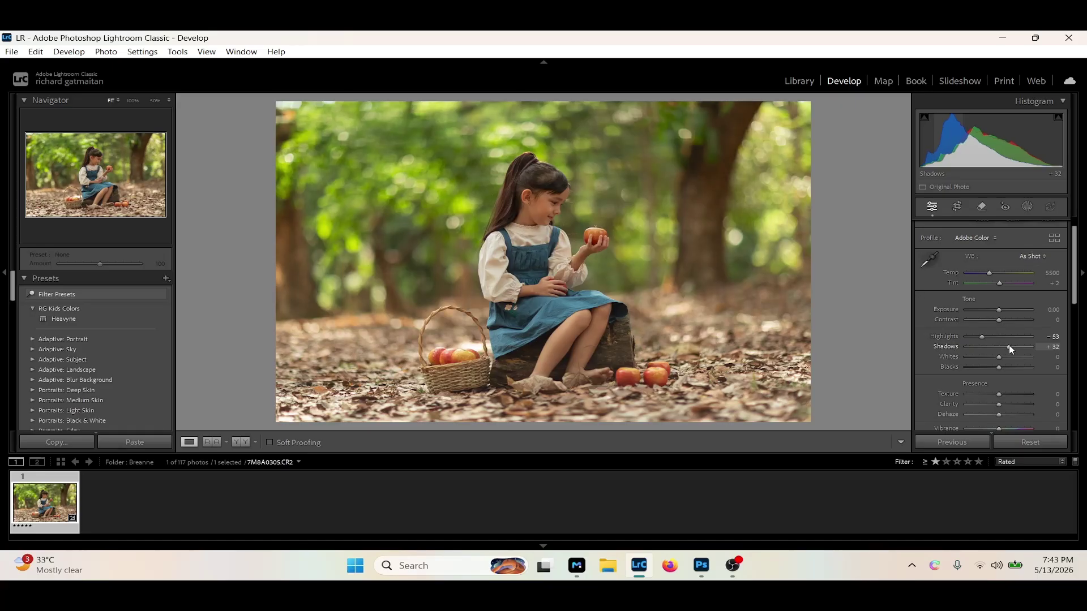
left_click(1000, 308)
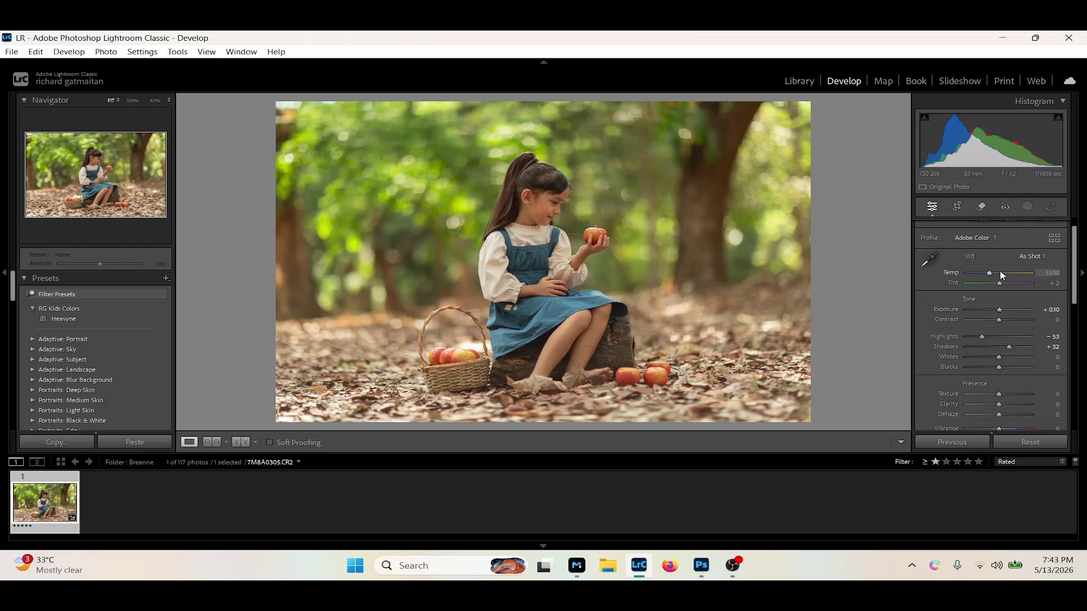
key("Down")
key("Down")
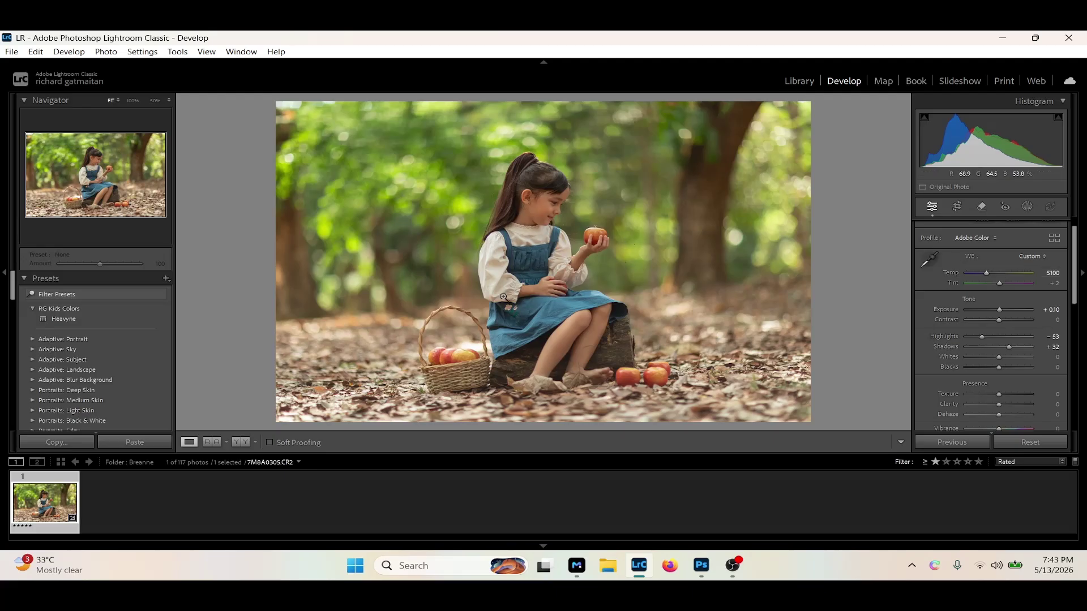
Compare the photo before and after side by side in an enlarged view and review the applied adjustments.
left_click(240, 442)
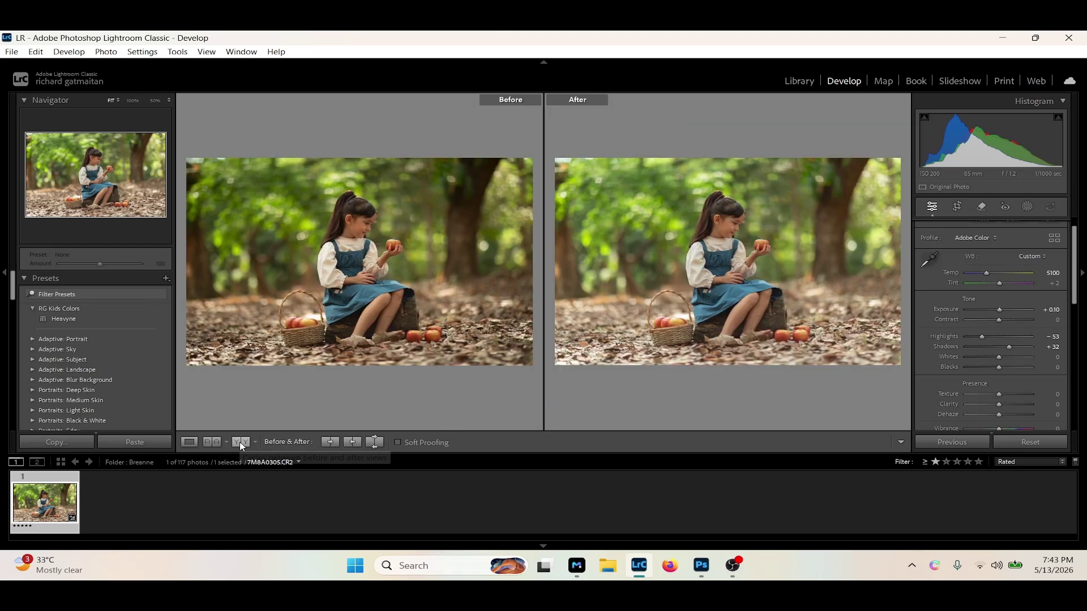
left_click(4, 274)
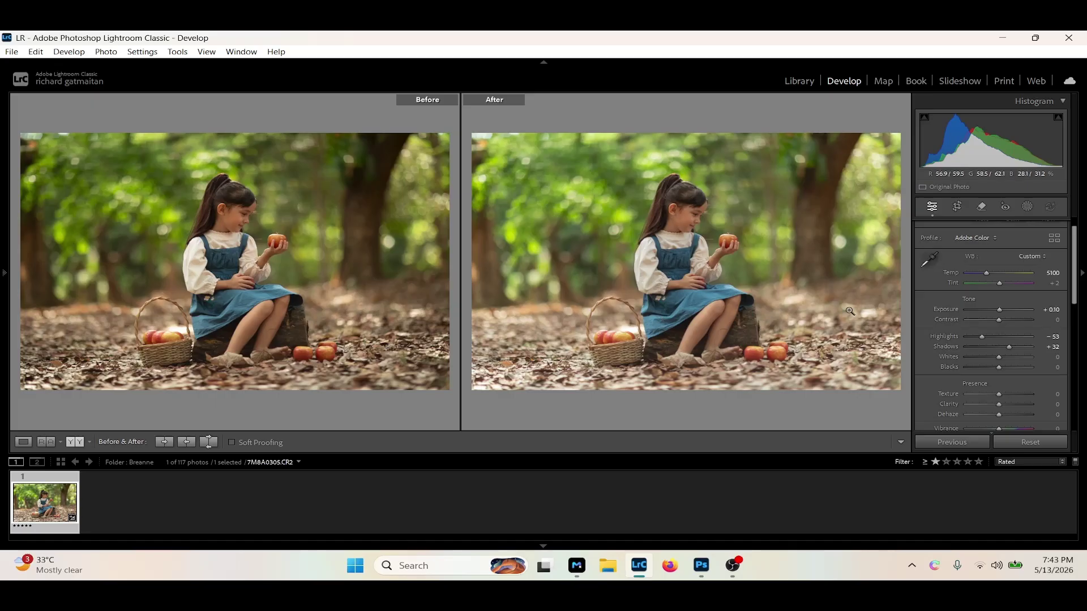
scroll(933, 321, "down", 10)
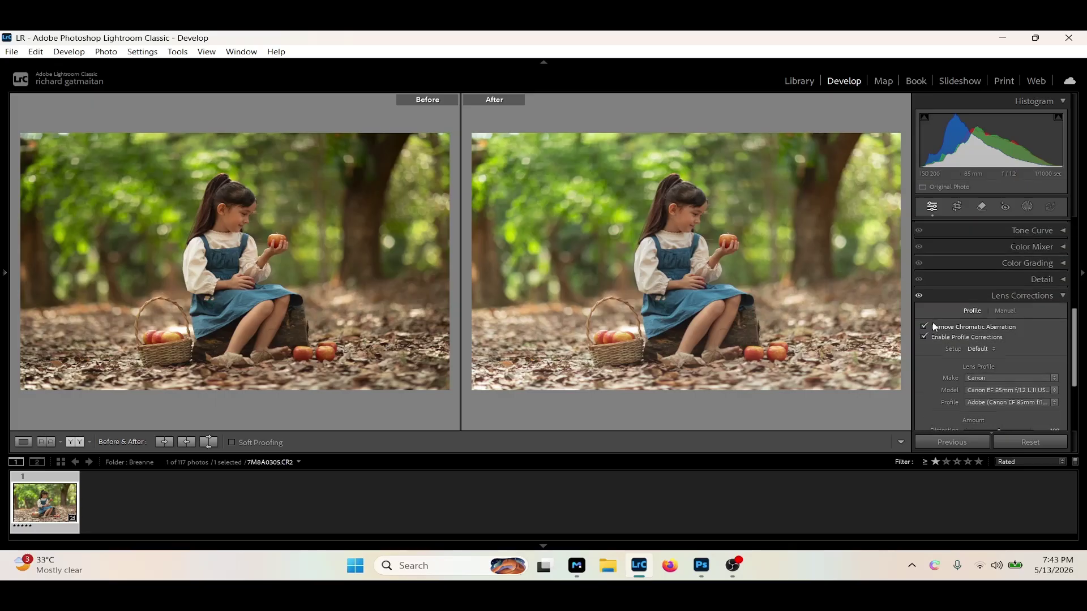
scroll(932, 321, "up", 8)
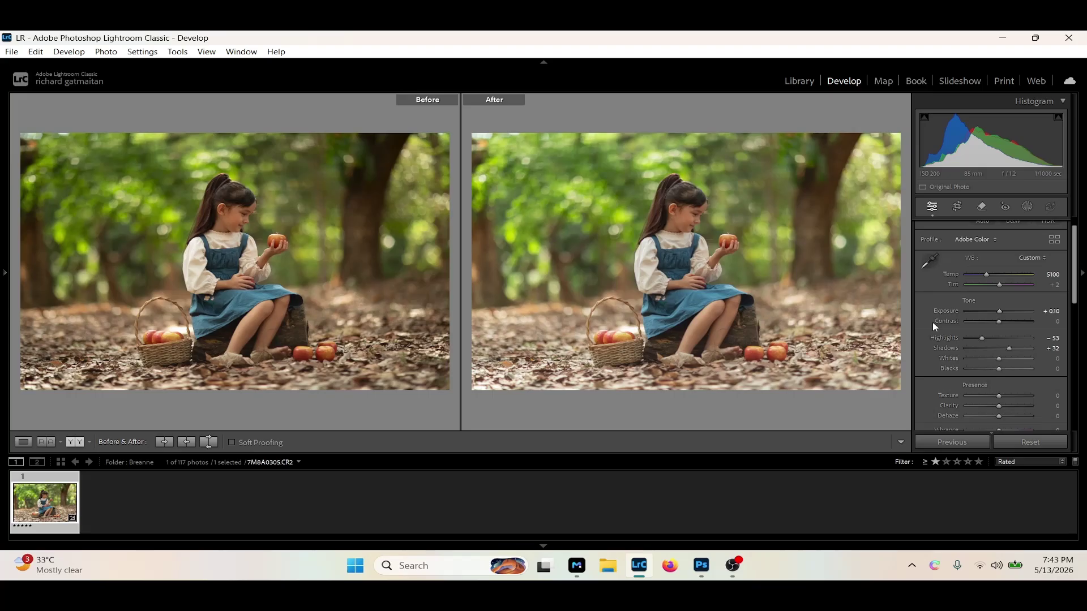
scroll(933, 321, "down", 3)
scroll(933, 321, "up", 5)
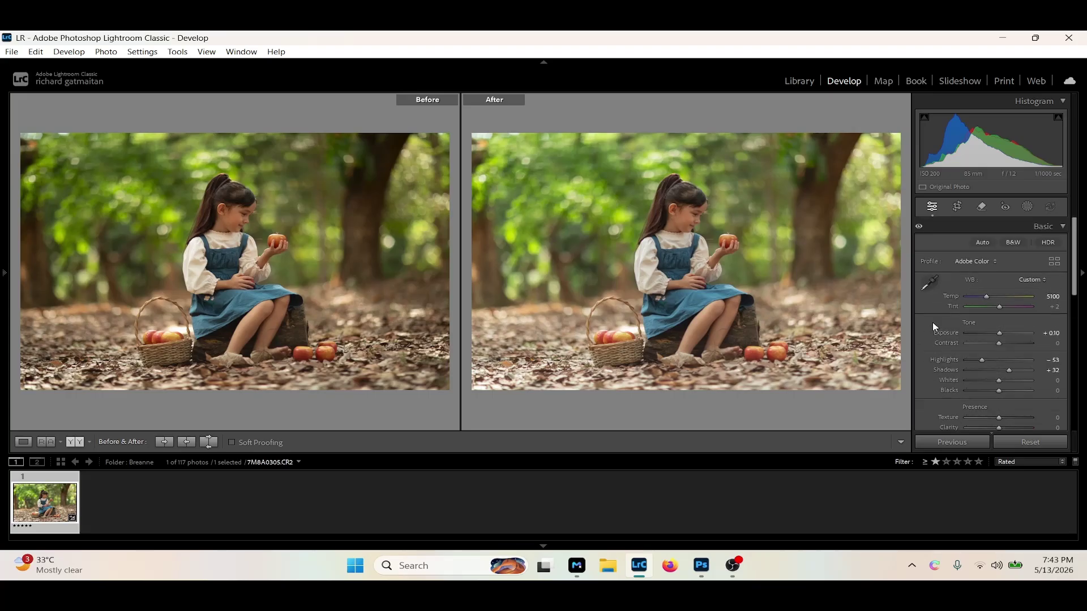
Set up the export of the selected photo to the Desktop in a subfolder named "Edit sample".
right_click(58, 508)
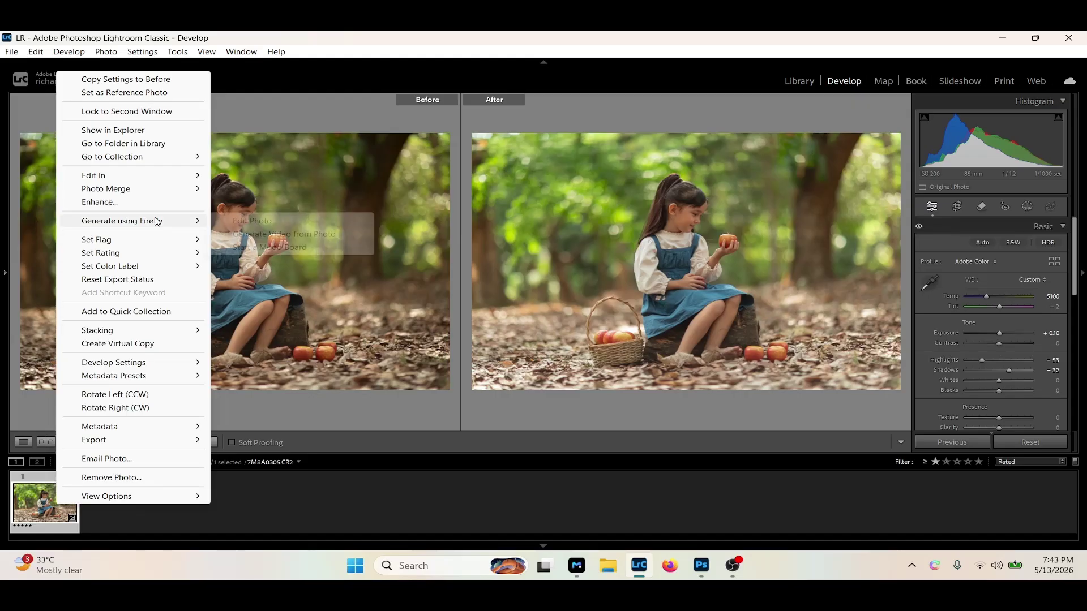
left_click(48, 515)
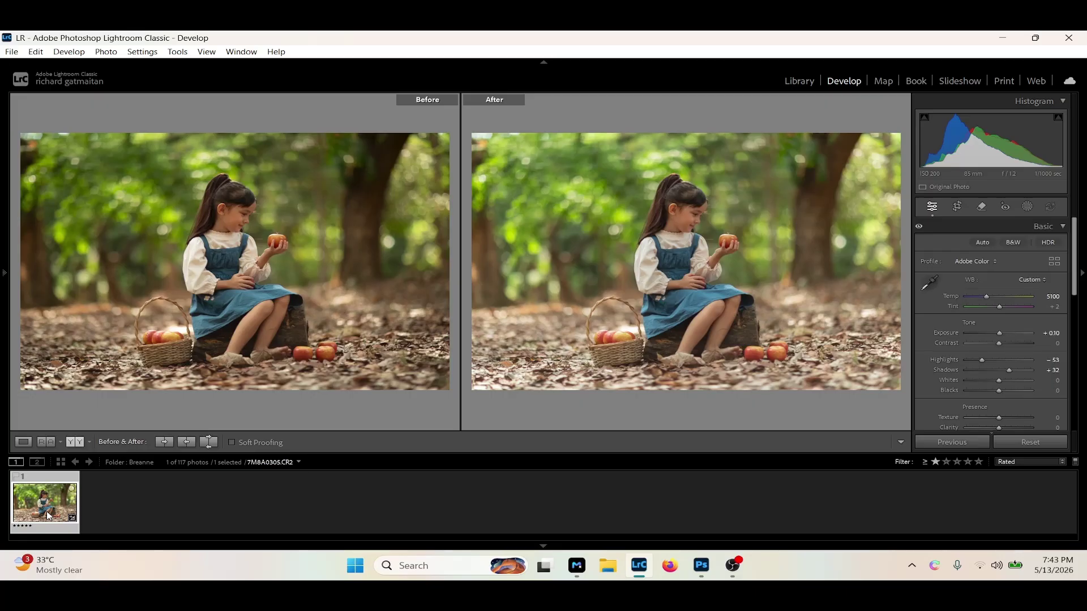
key("ctrl+shift+e")
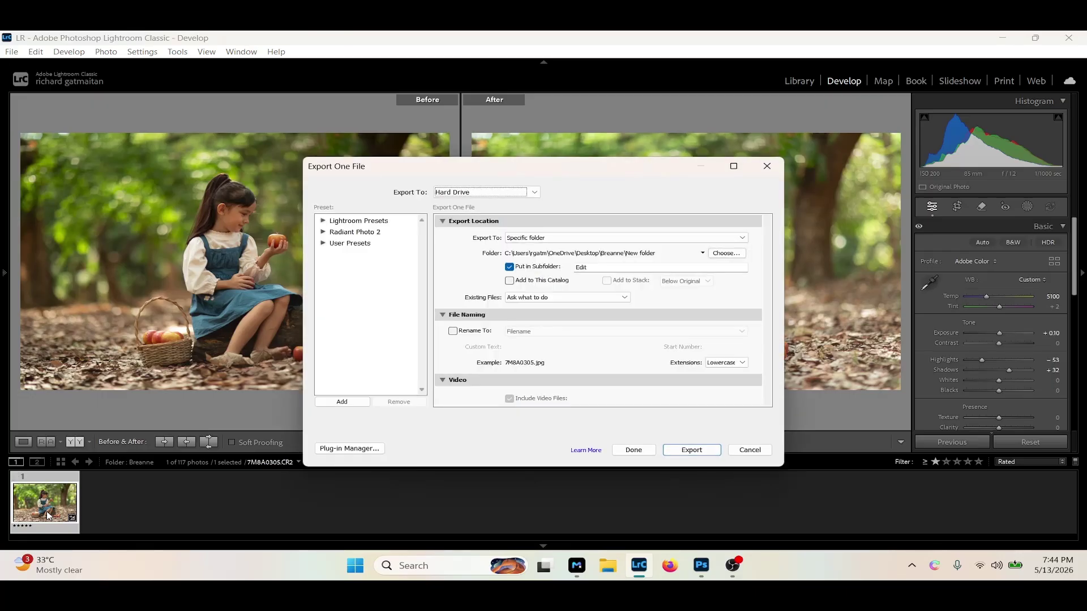
left_click(730, 253)
left_click(115, 237)
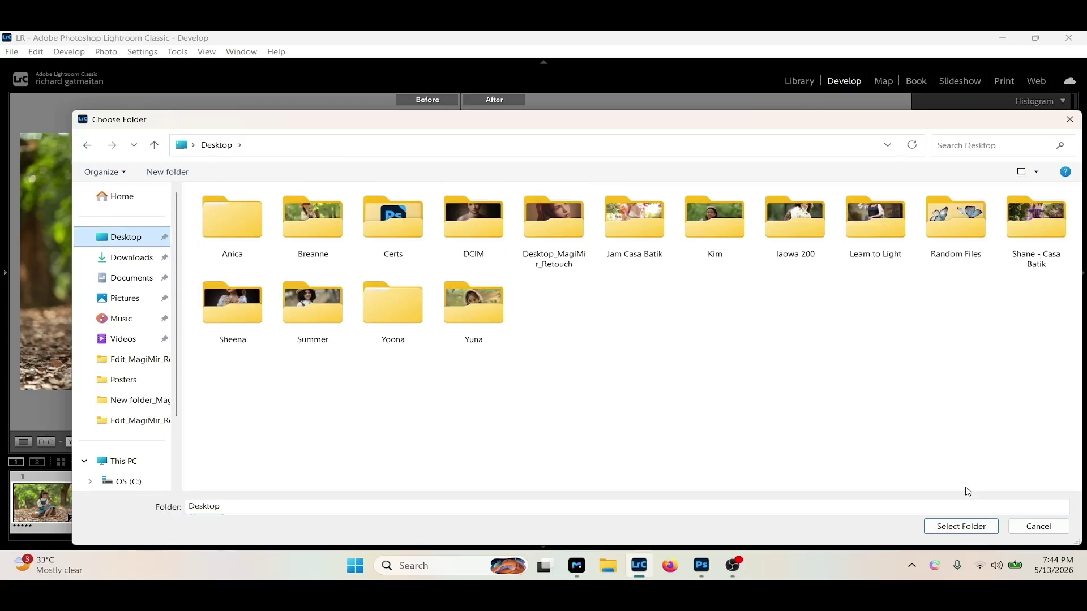
left_click(944, 526)
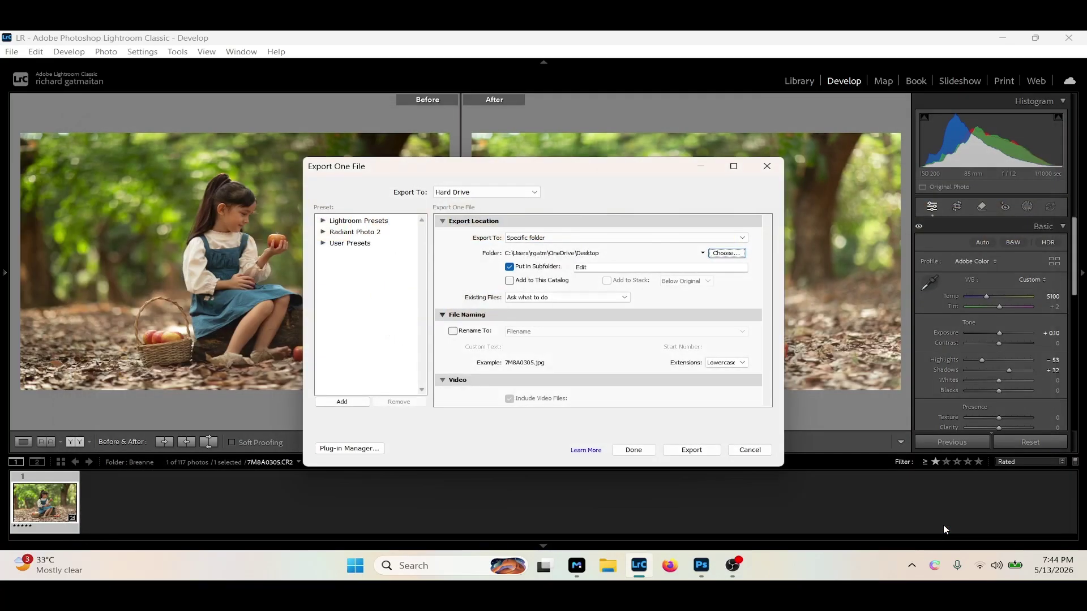
left_click(634, 268)
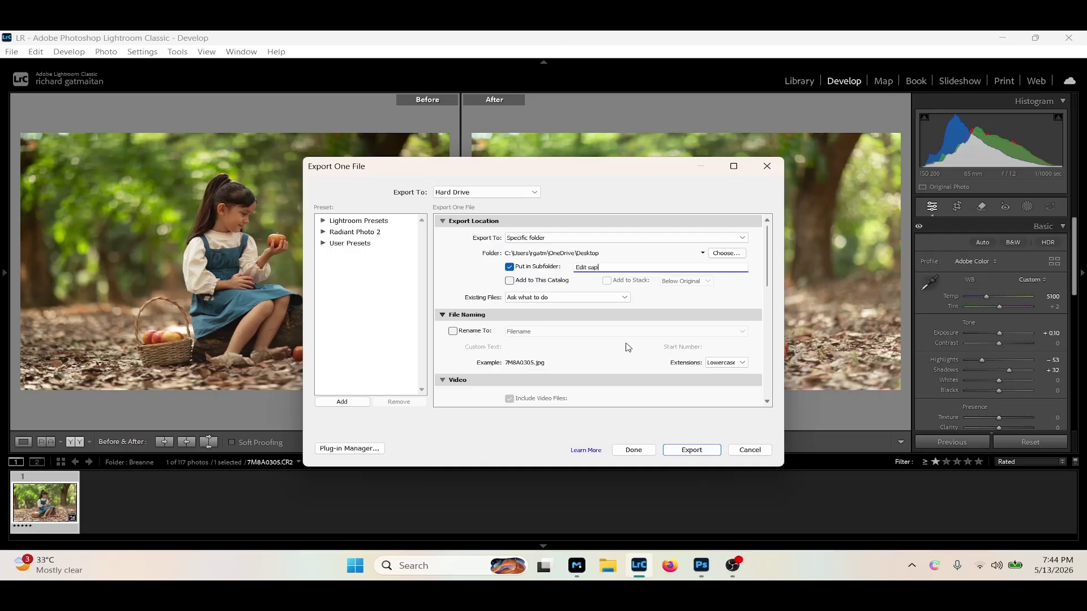
type("mple")
Check the image format, quality and color space in the export settings, then export the photo.
scroll(638, 354, "down", 5)
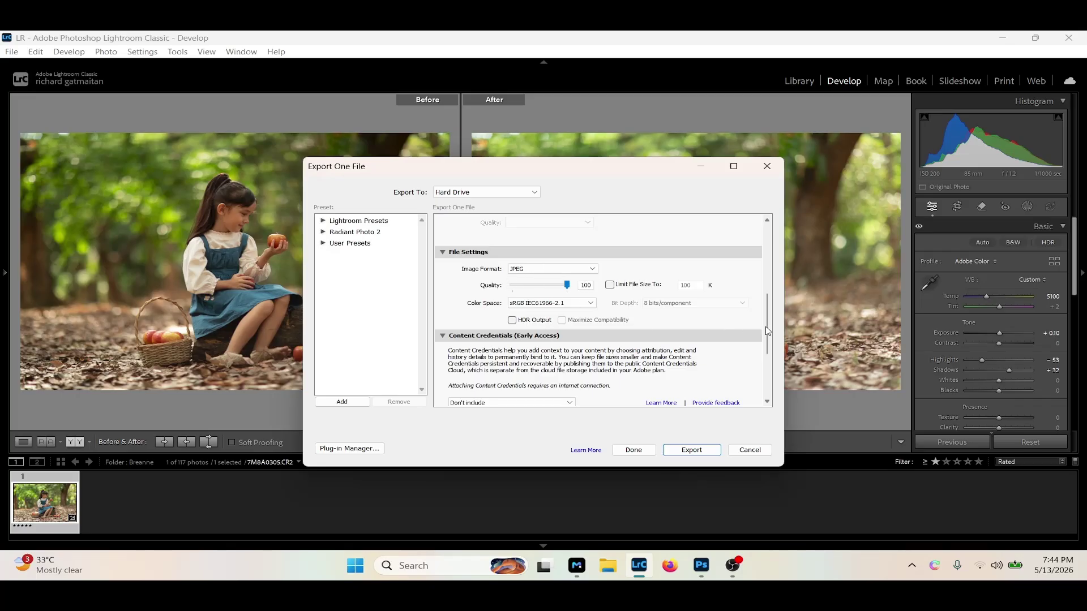
mouse_move(768, 331)
left_mouse_down()
mouse_move(764, 376)
mouse_move(768, 255)
mouse_move(764, 346)
left_mouse_up()
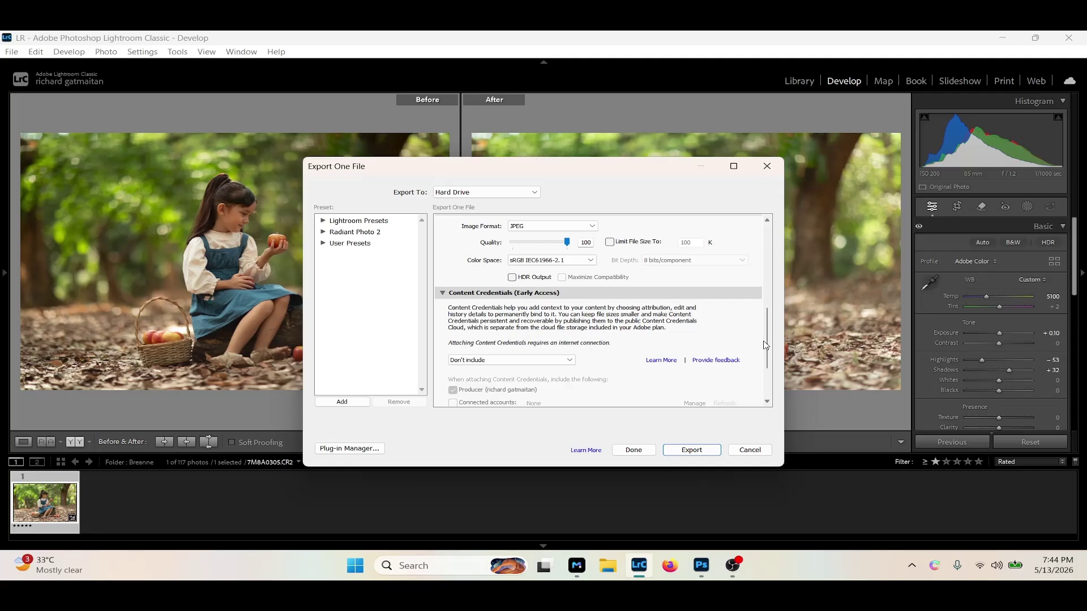
scroll(679, 293, "up", 10)
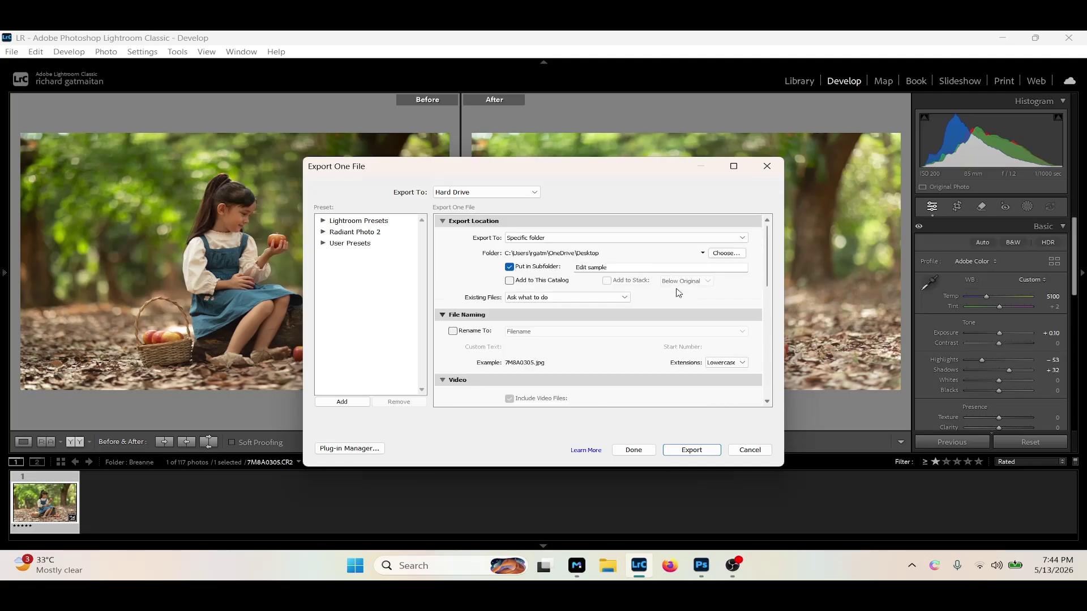
left_click(692, 450)
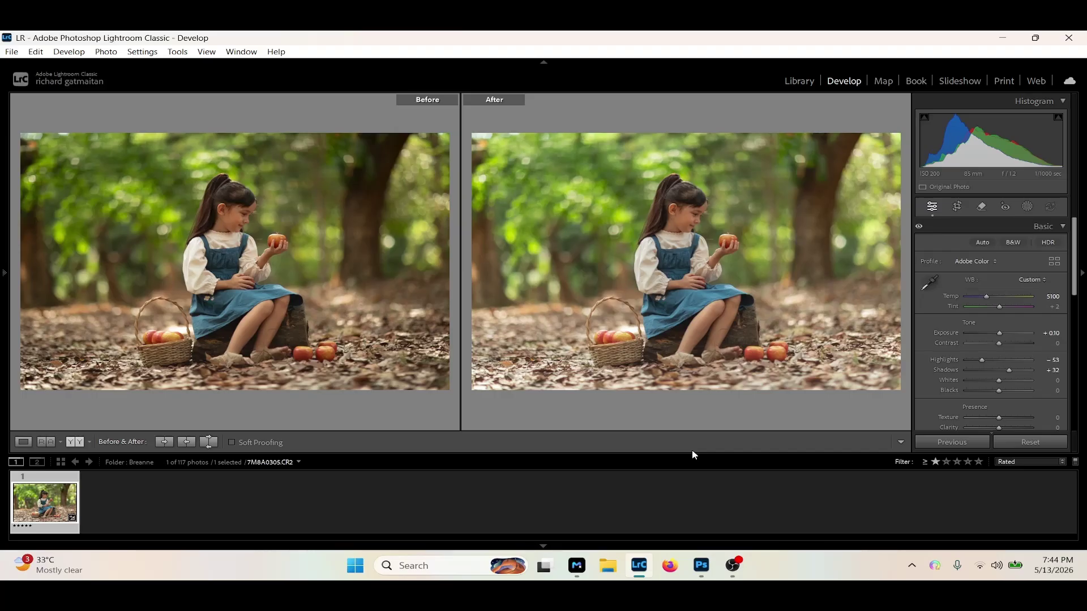
Switch to the laowa 200 folder in the Library and open its photo in the Develop module.
left_click(785, 82)
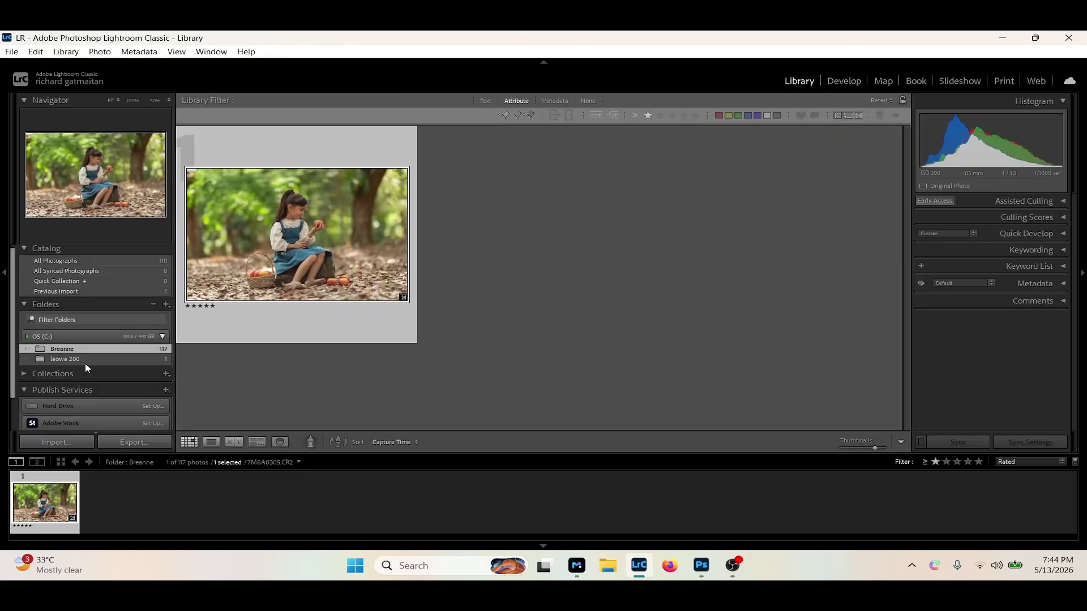
left_click(90, 360)
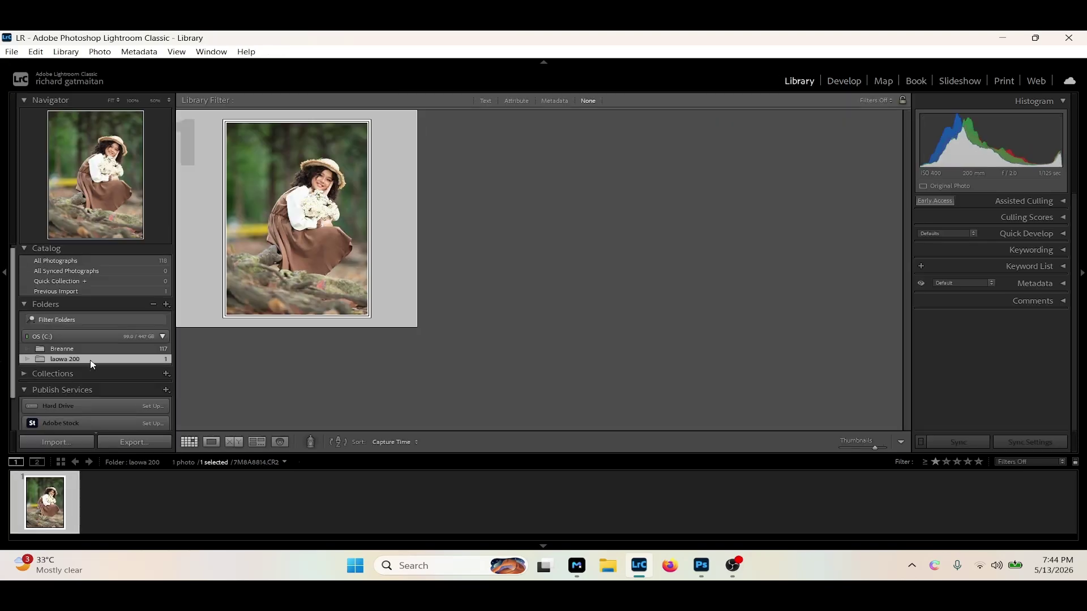
left_click(834, 86)
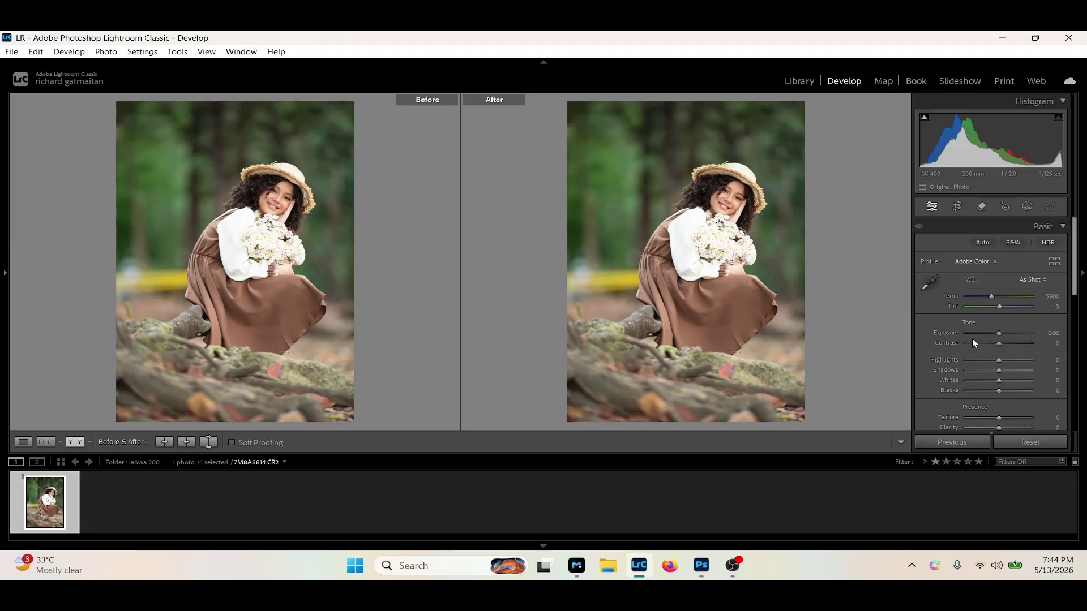
Check the girl's face and flowers up close, then enable Remove Chromatic Aberration for the photo.
scroll(972, 339, "down", 5)
scroll(972, 339, "down", 1)
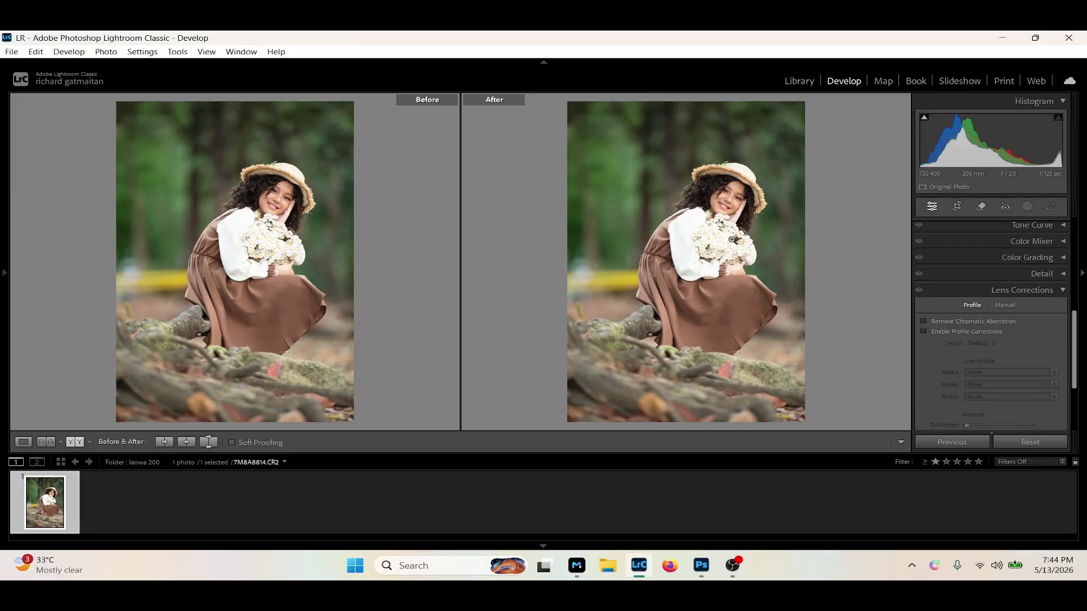
left_click(734, 240)
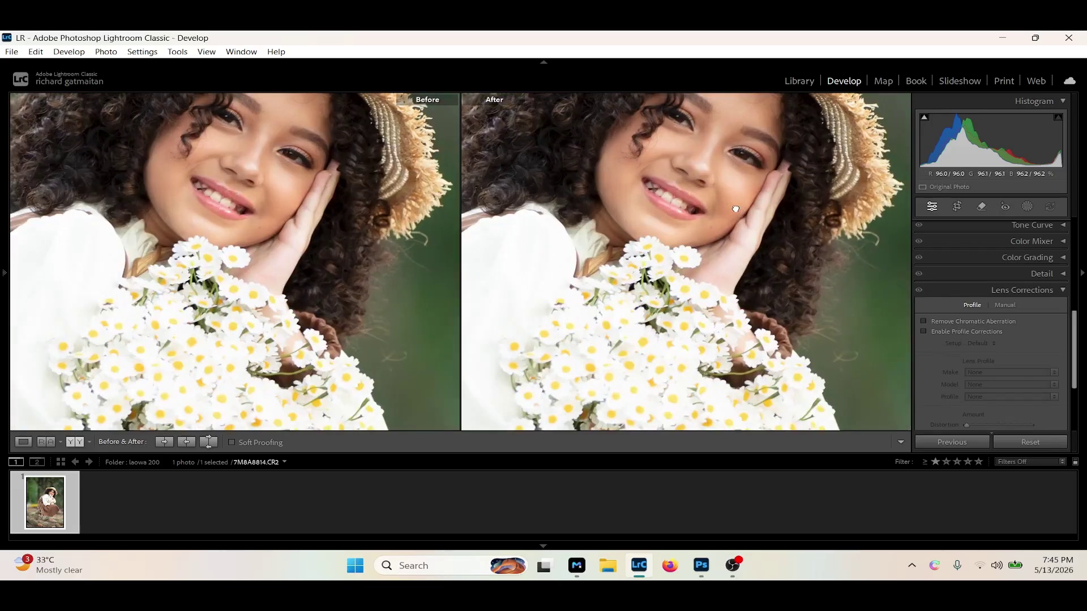
left_click(736, 210)
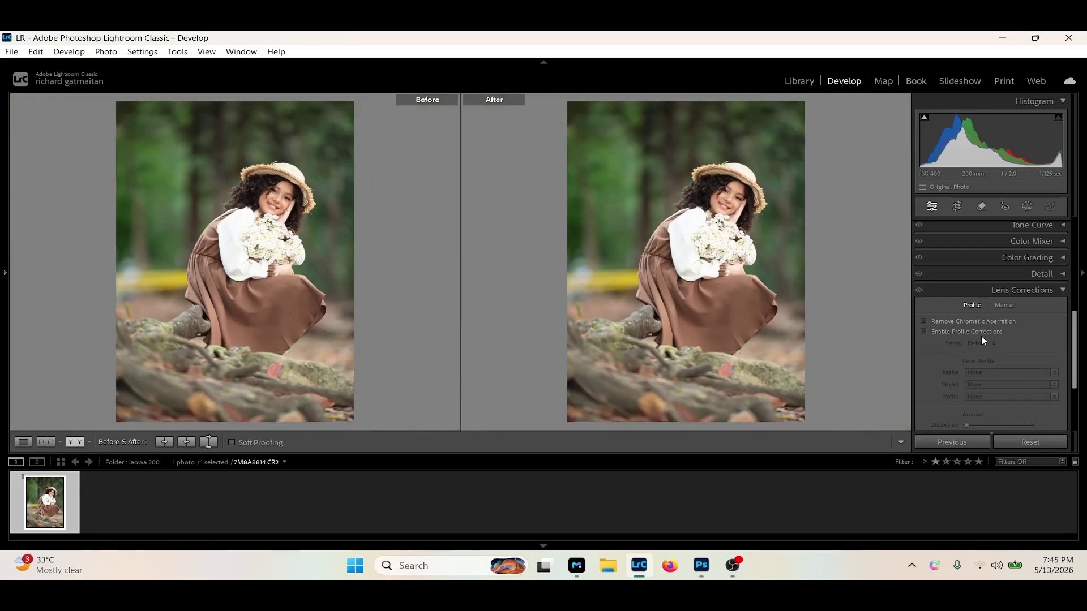
left_click(953, 320)
Try profile corrections with the Laowa lens make, look through its lens models, and turn profile corrections back off.
left_click(929, 333)
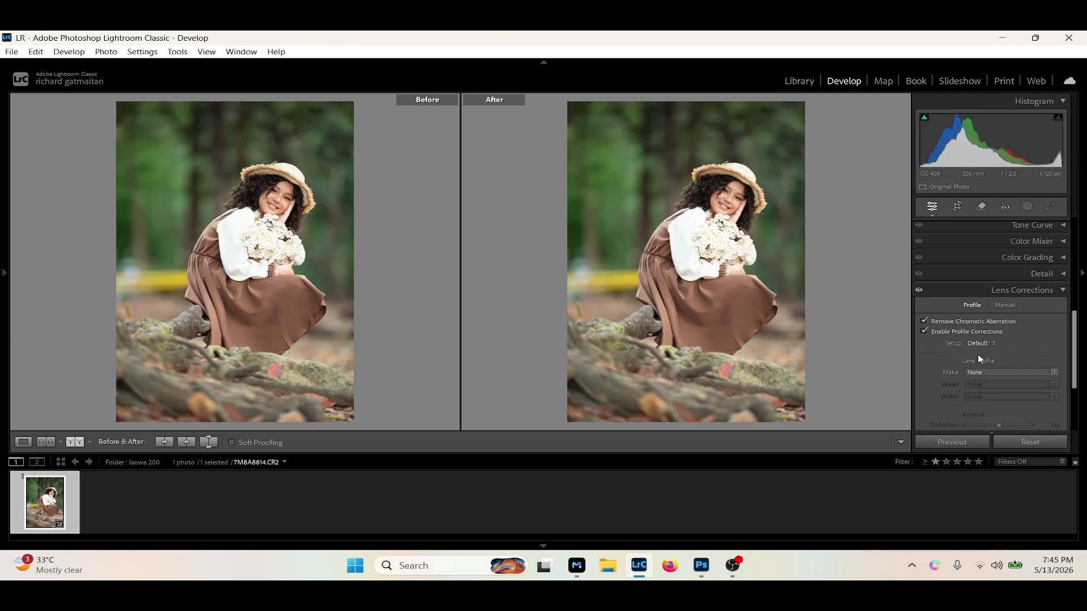
left_click(995, 375)
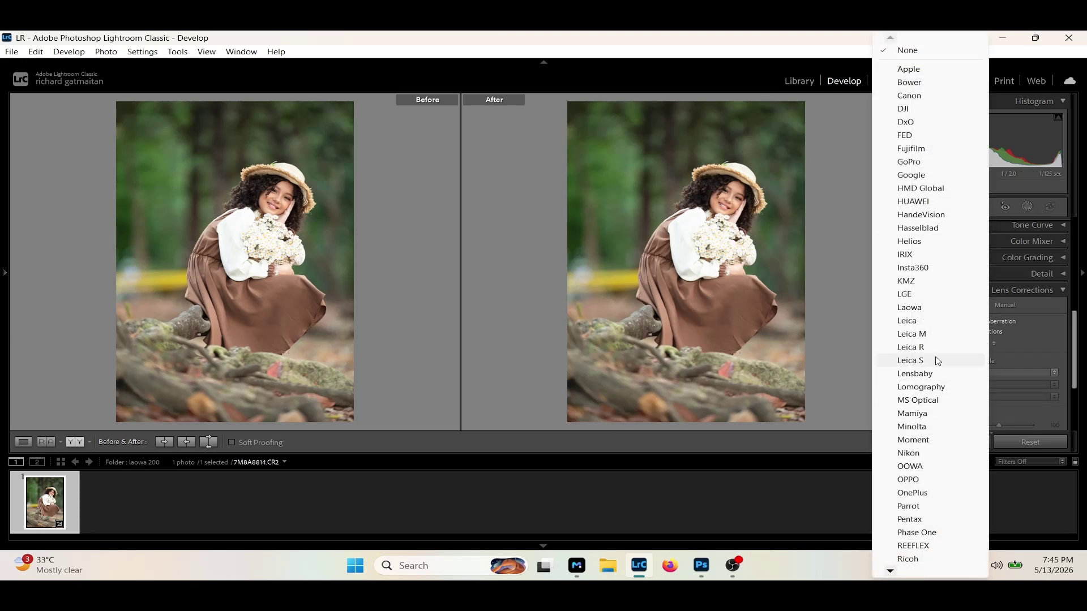
left_click(936, 310)
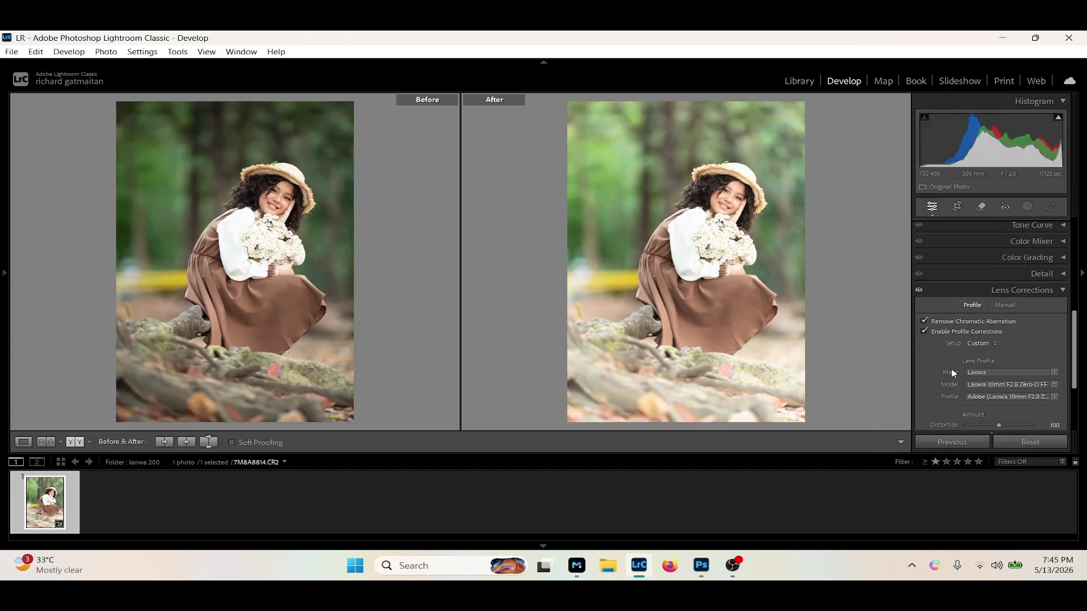
scroll(952, 370, "down", 1)
left_click(1013, 315)
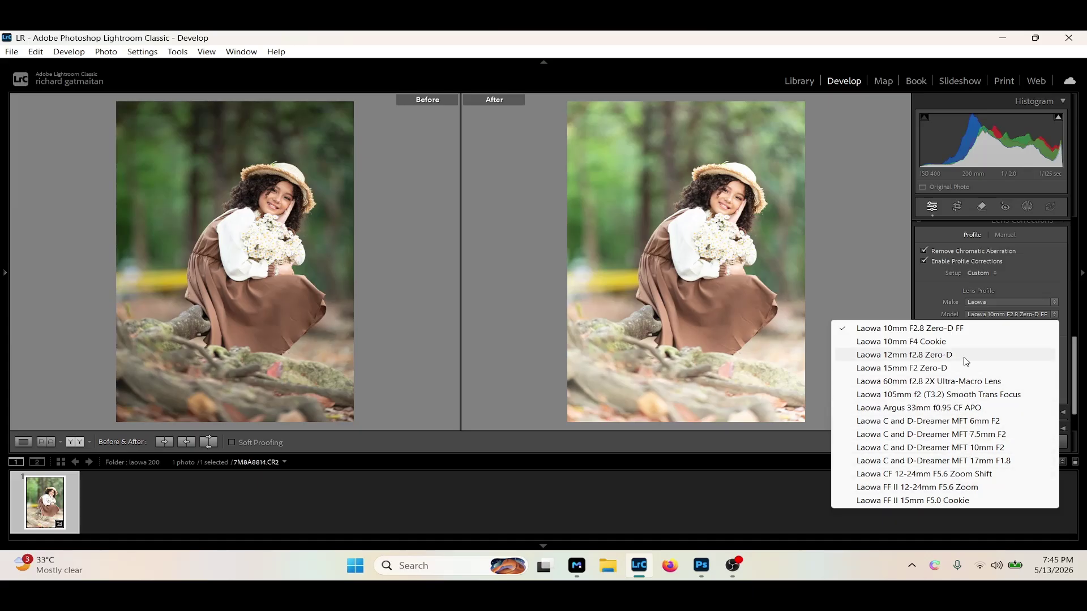
left_click(928, 293)
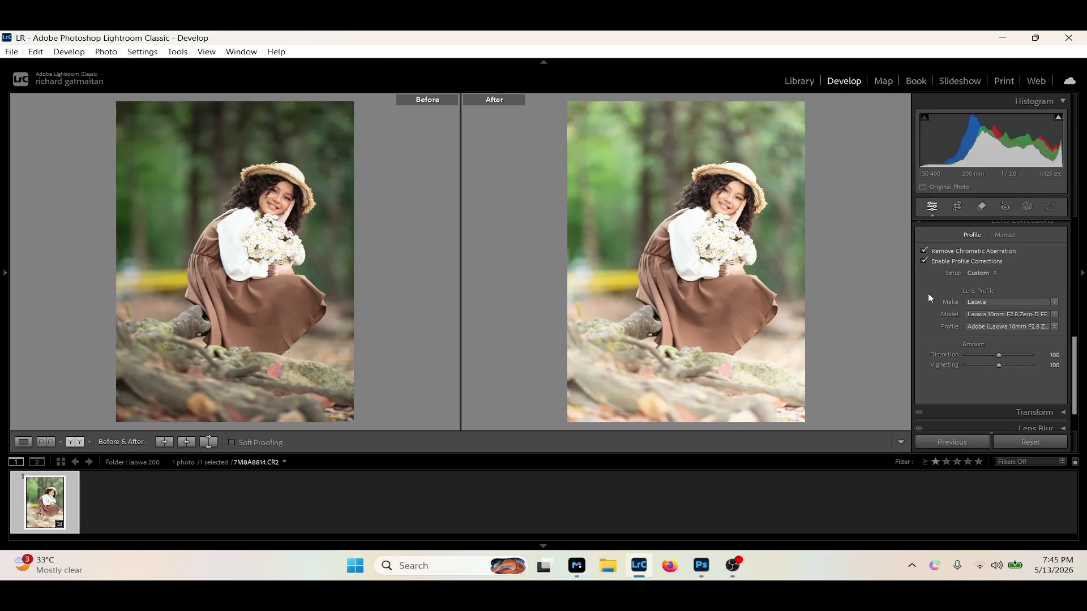
left_click(925, 261)
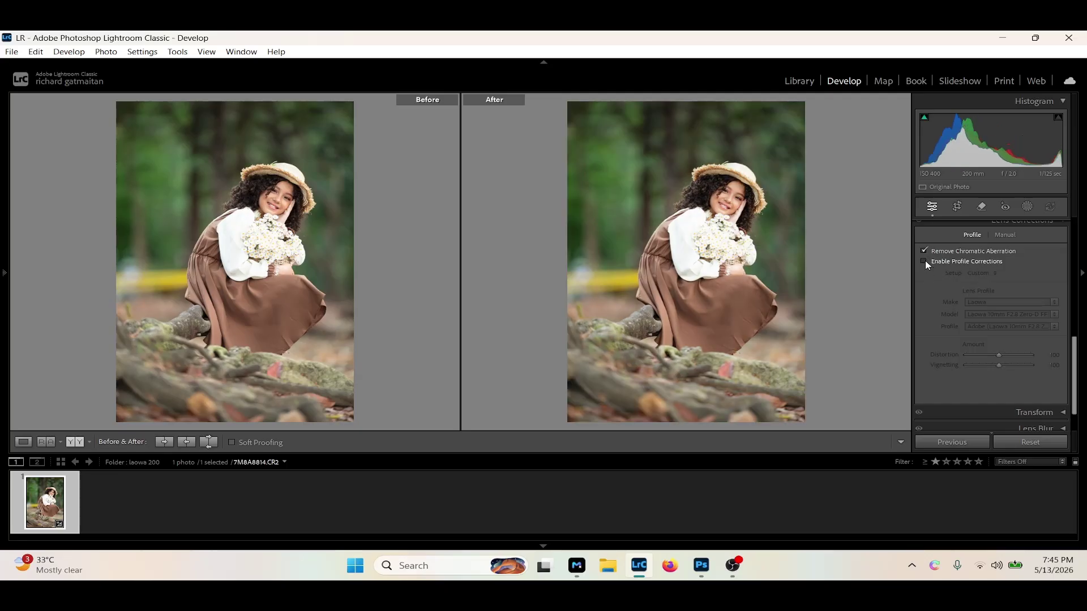
Set the photo's Highlights to -72, Shadows to +15 and Temp to 5600, checking the white sleeve up close.
scroll(949, 344, "up", 10)
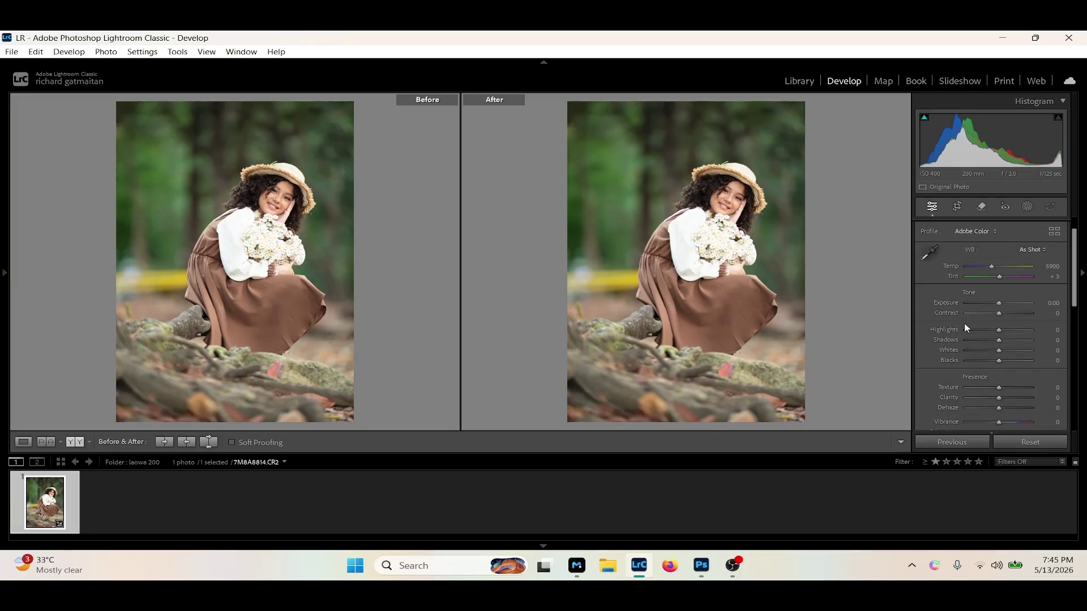
left_click(977, 330)
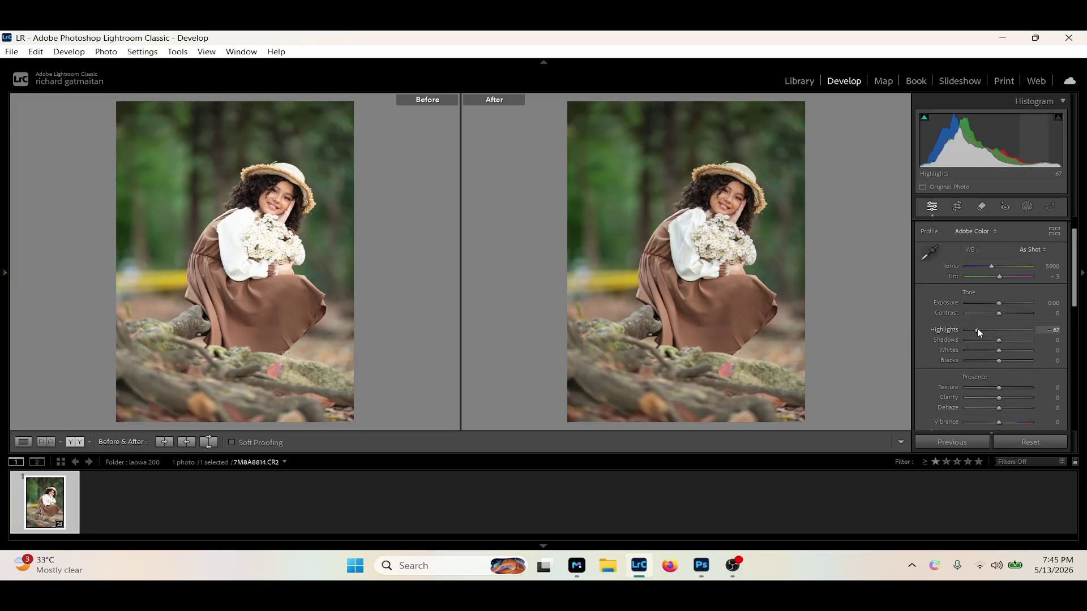
left_click(681, 221)
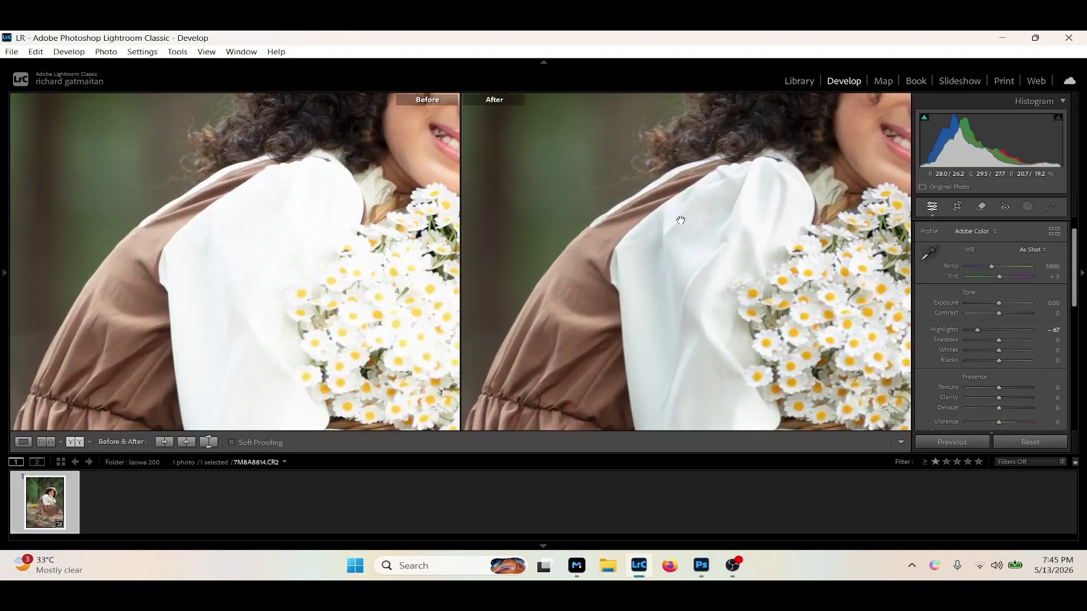
left_click(680, 220)
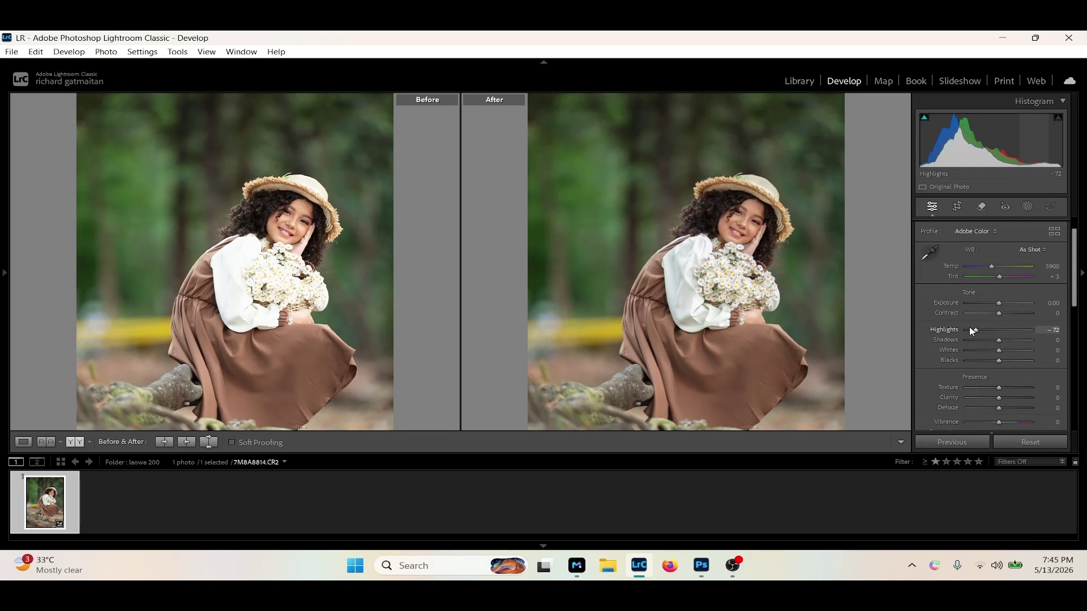
scroll(999, 343, "up", 2)
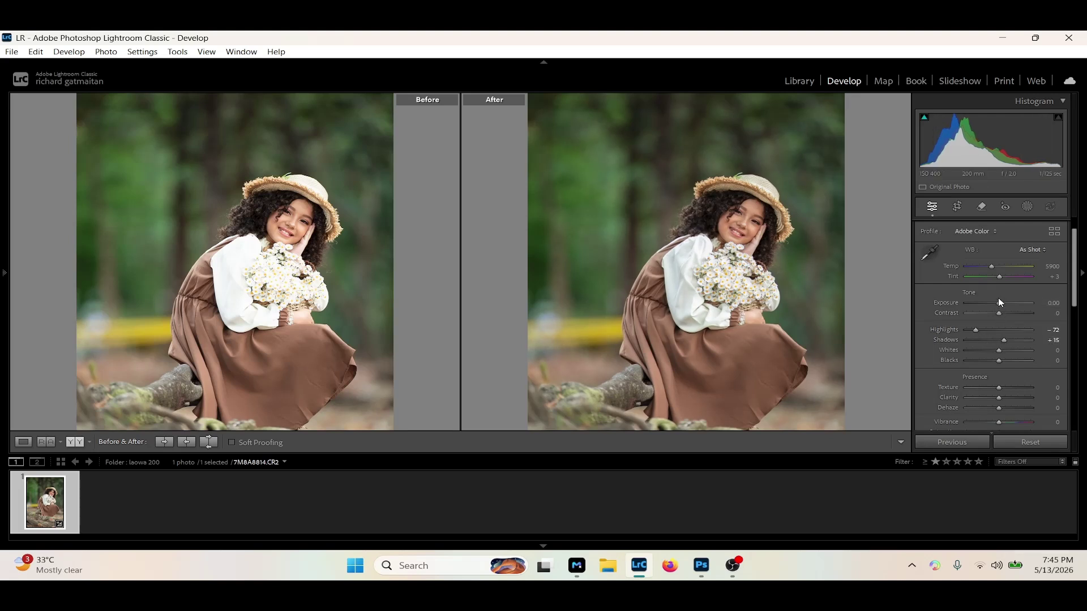
left_click(830, 295)
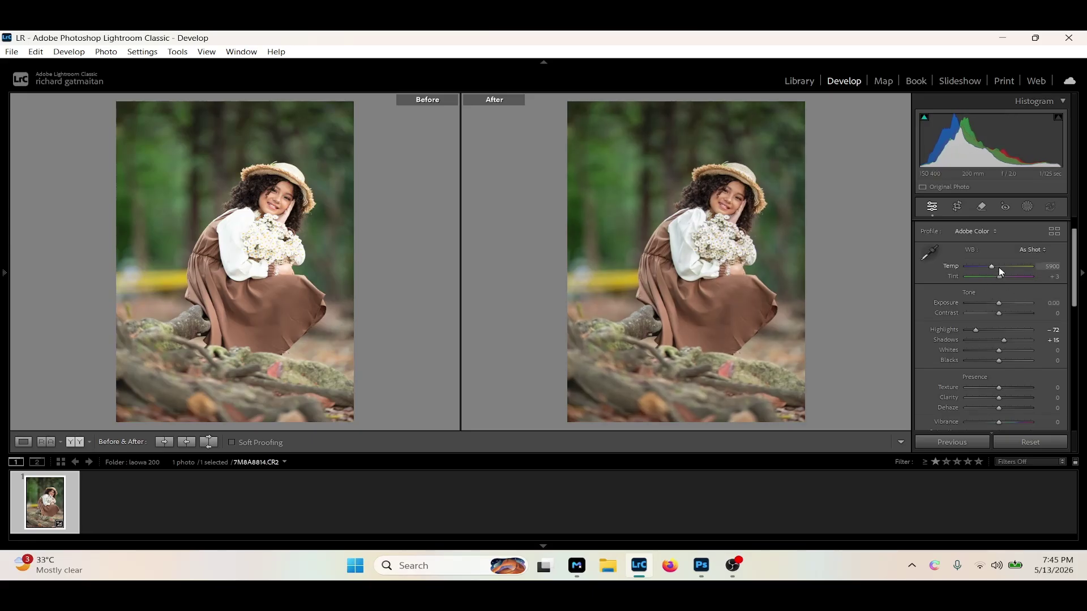
key("Down")
Export the photo to the same Edit sample subfolder on the Desktop and close Lightroom Classic.
key("ctrl+shift+e")
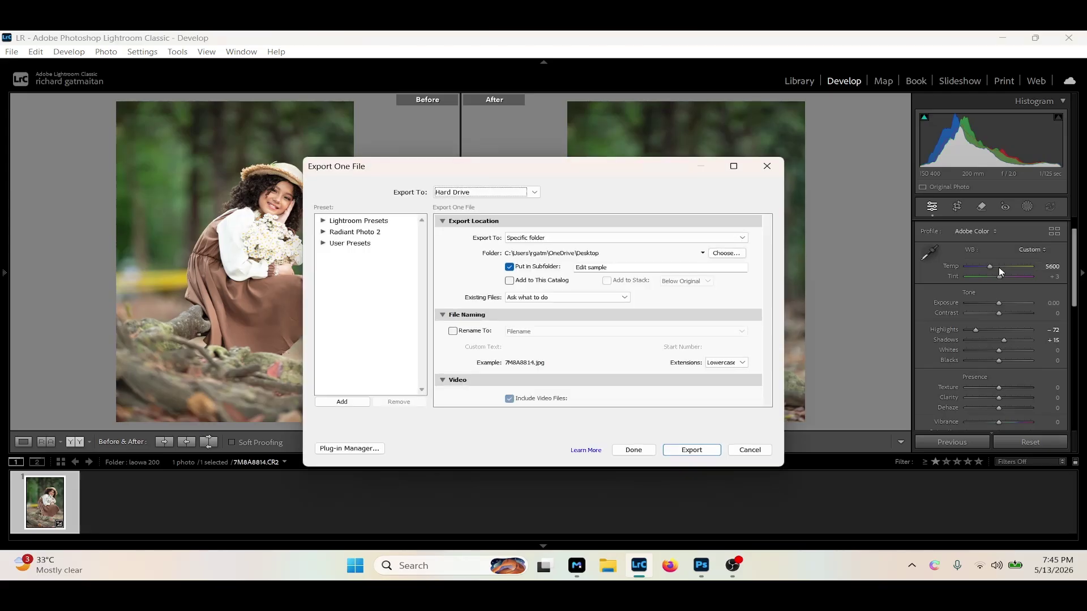
key("Return")
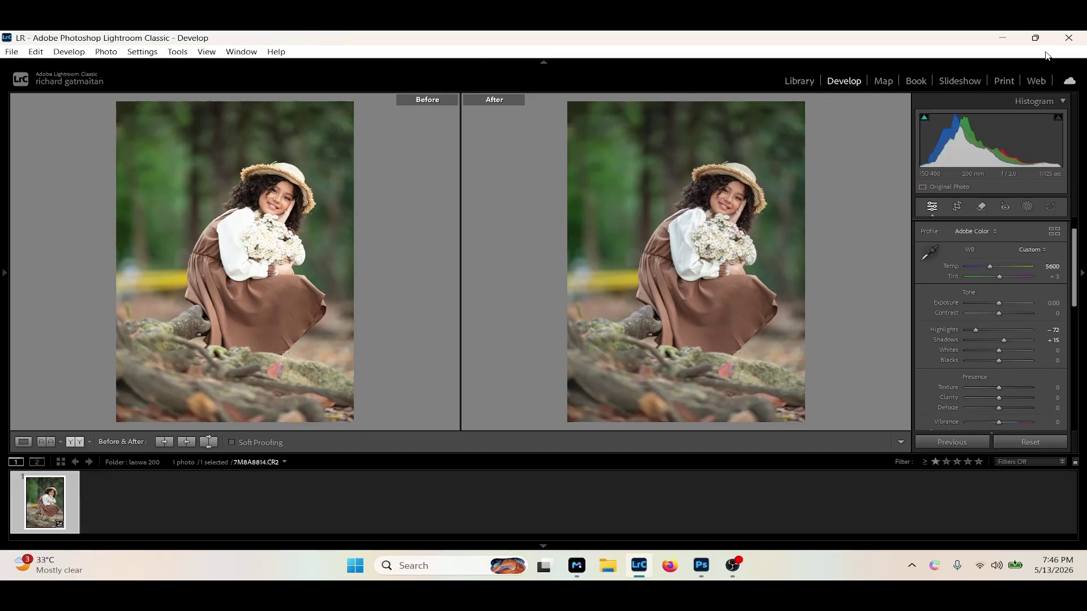
left_click(1075, 37)
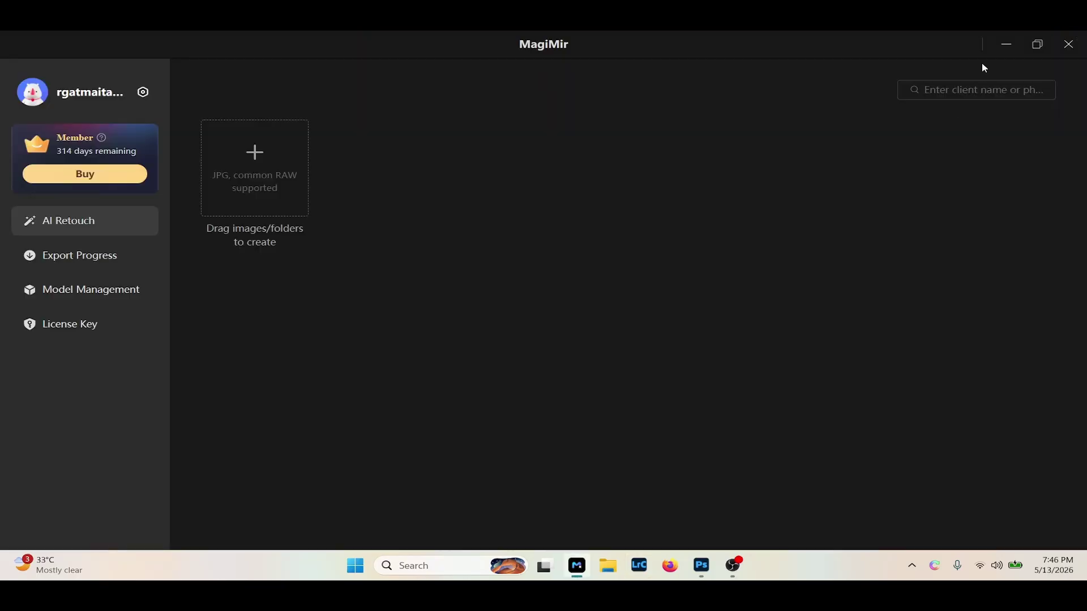
Minimize MagiMir and open the Edit sample folder on the Desktop in File Explorer.
left_click(1005, 46)
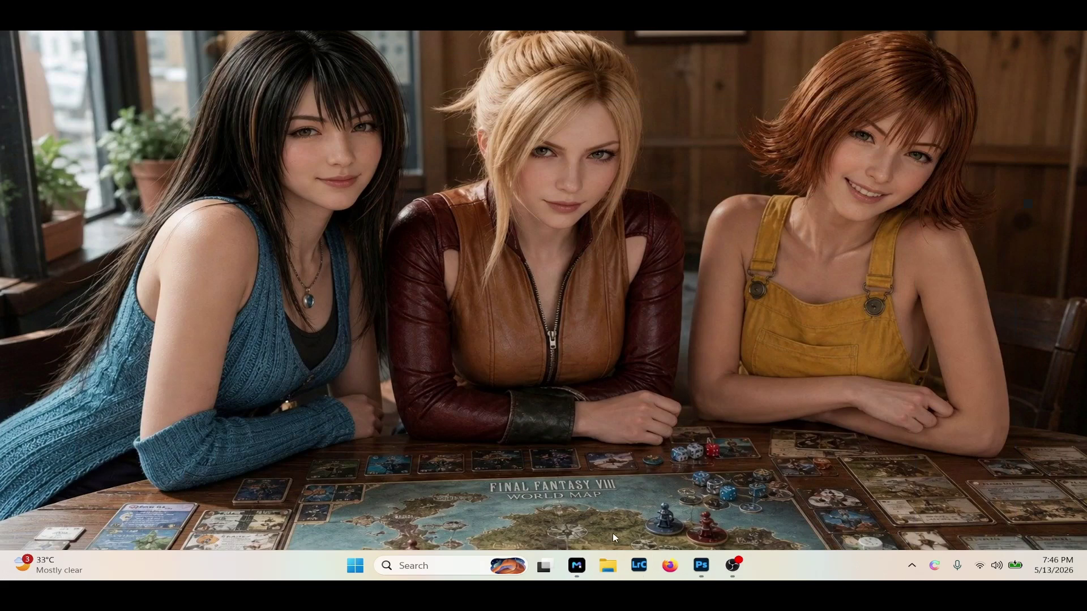
left_click(609, 566)
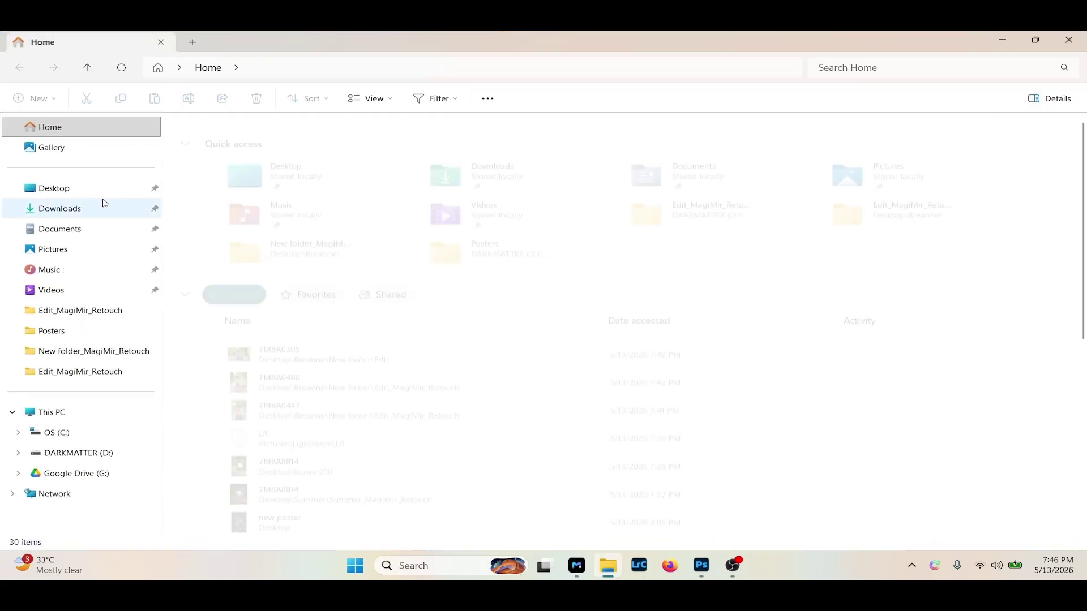
left_click(64, 190)
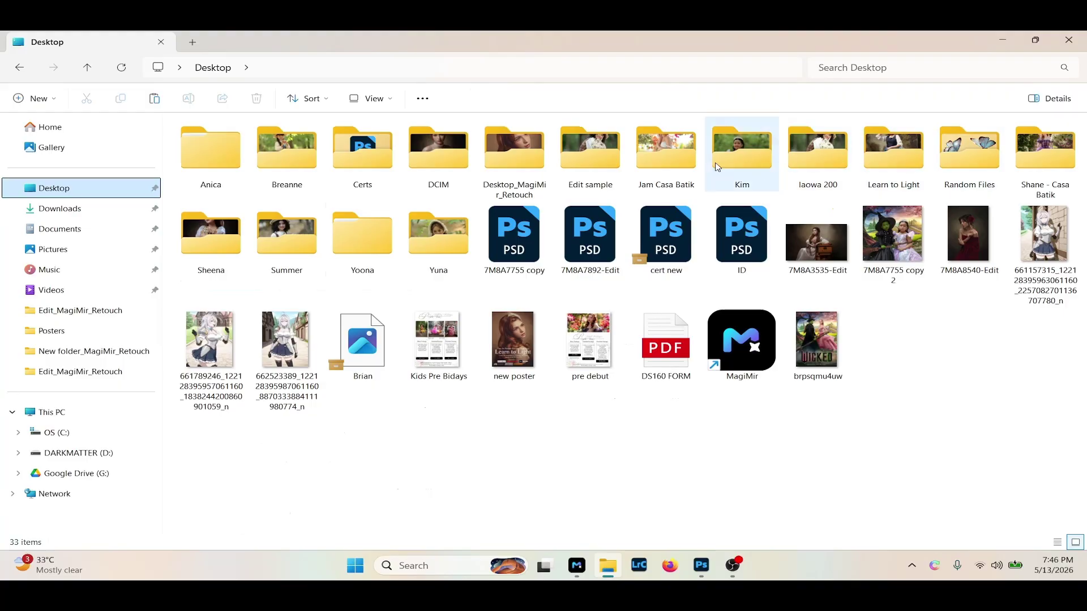
double_click(580, 137)
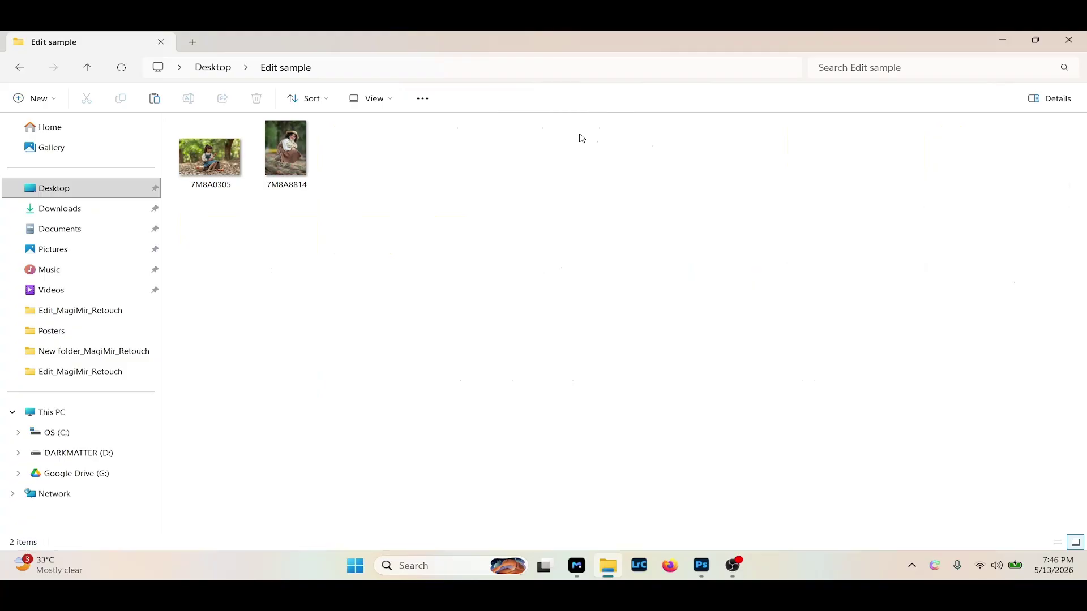
Show the Edit sample folder's photos as larger thumbnails and close the folder window.
left_click(390, 107)
left_click(395, 128)
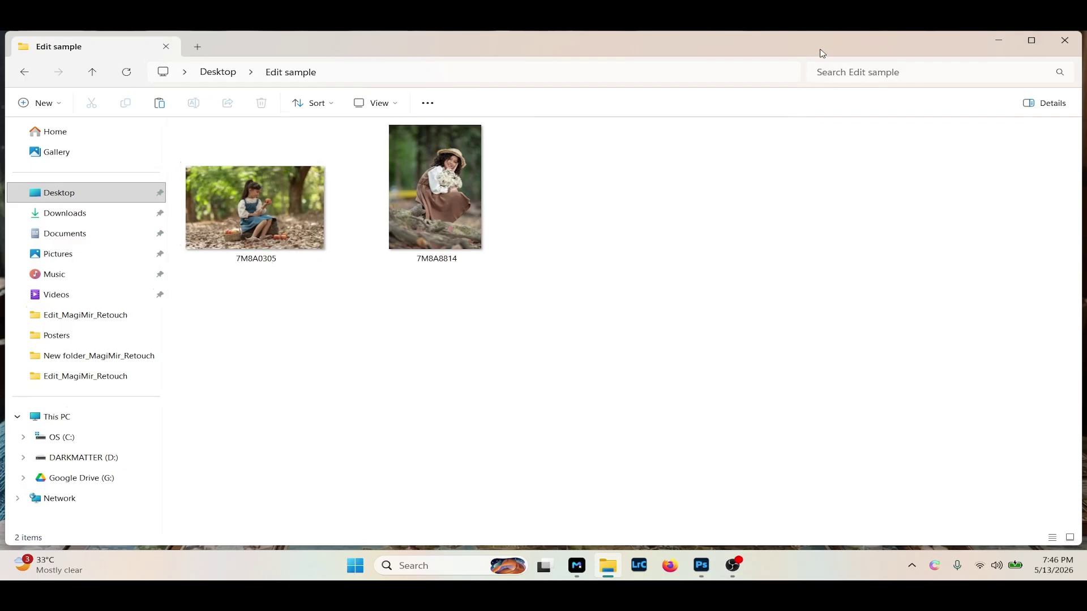
left_click_drag(820, 51, 760, 250)
left_click(1003, 230)
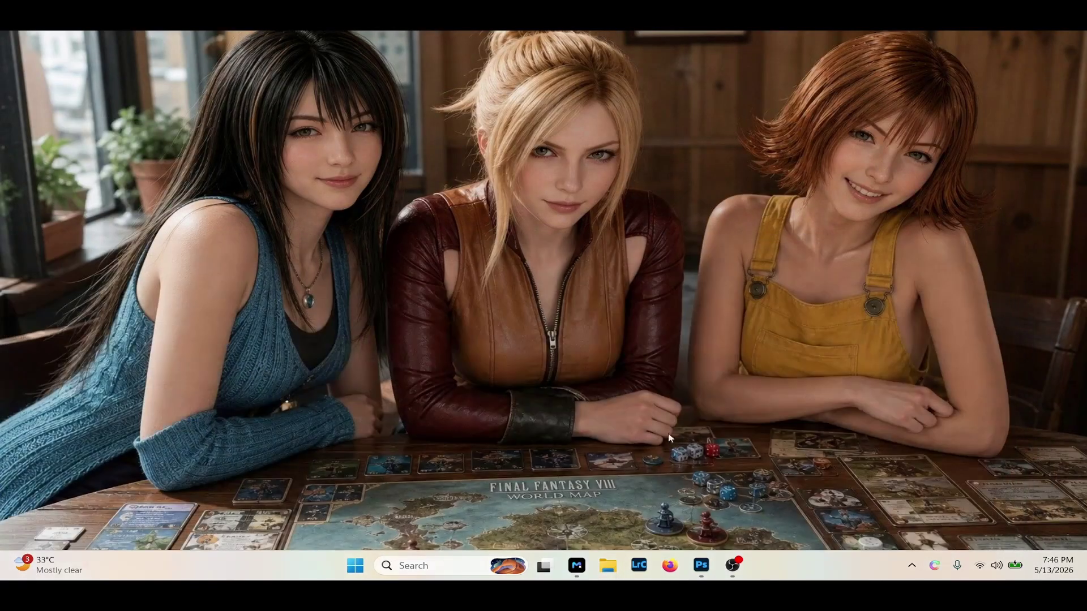
Switch to MagiMir and import the Edit sample folder from the Desktop for AI retouching.
left_click(576, 565)
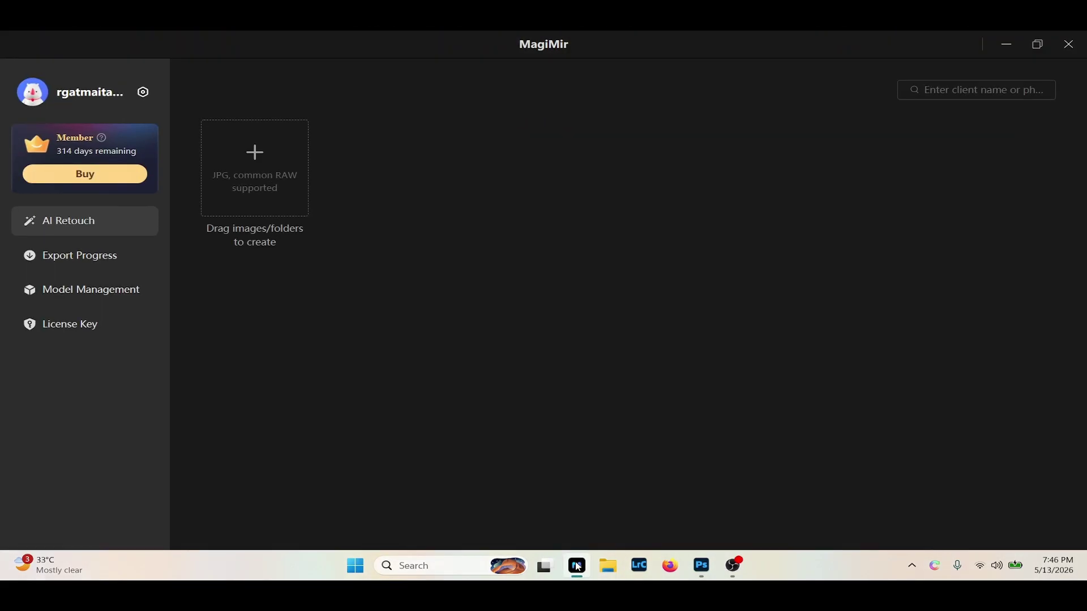
left_click(275, 180)
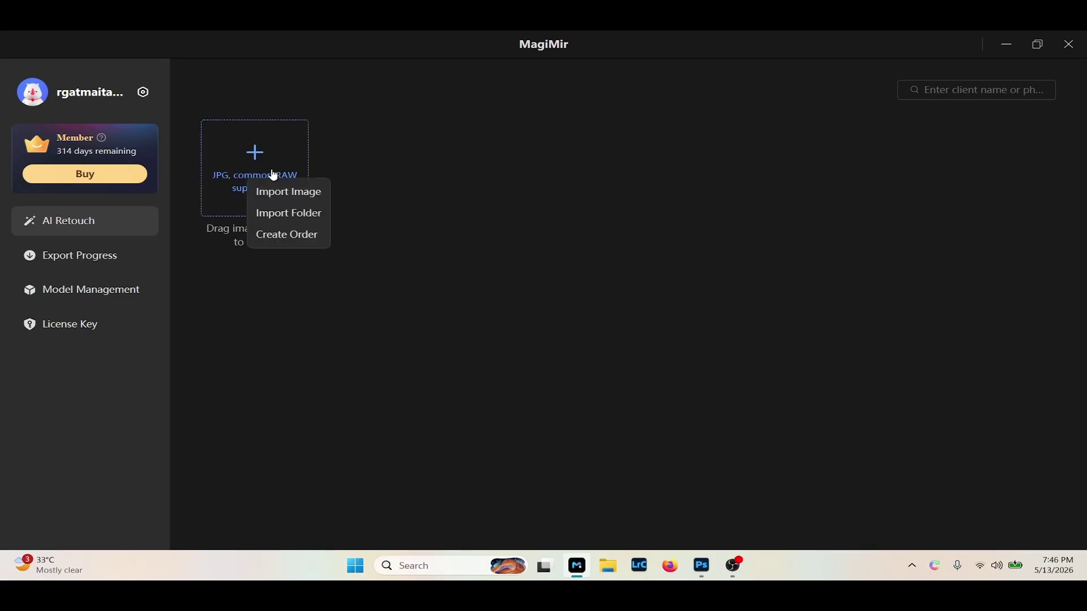
left_click(297, 219)
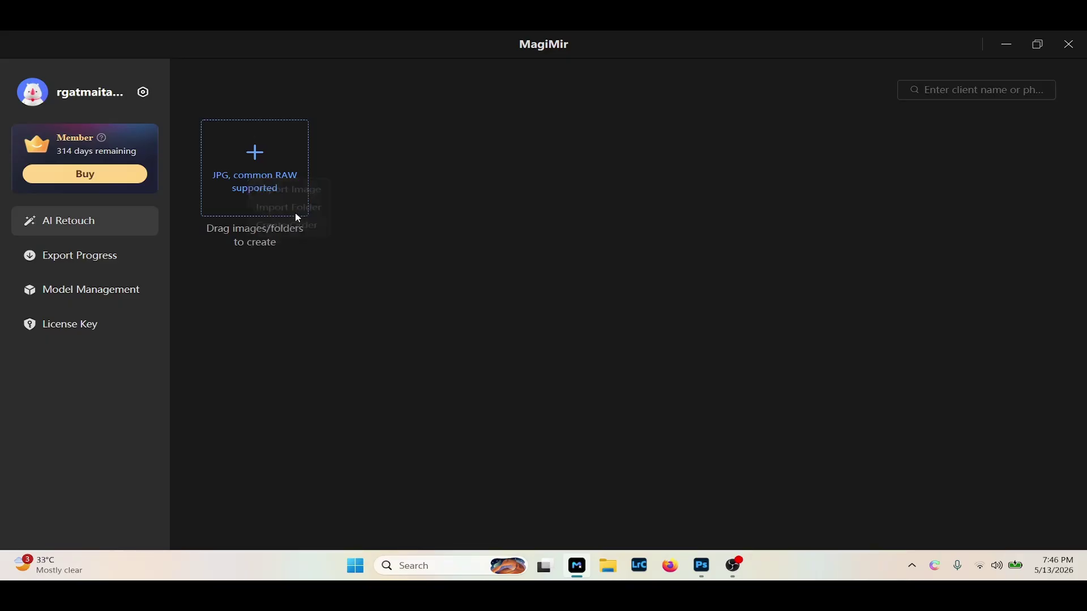
left_click(59, 165)
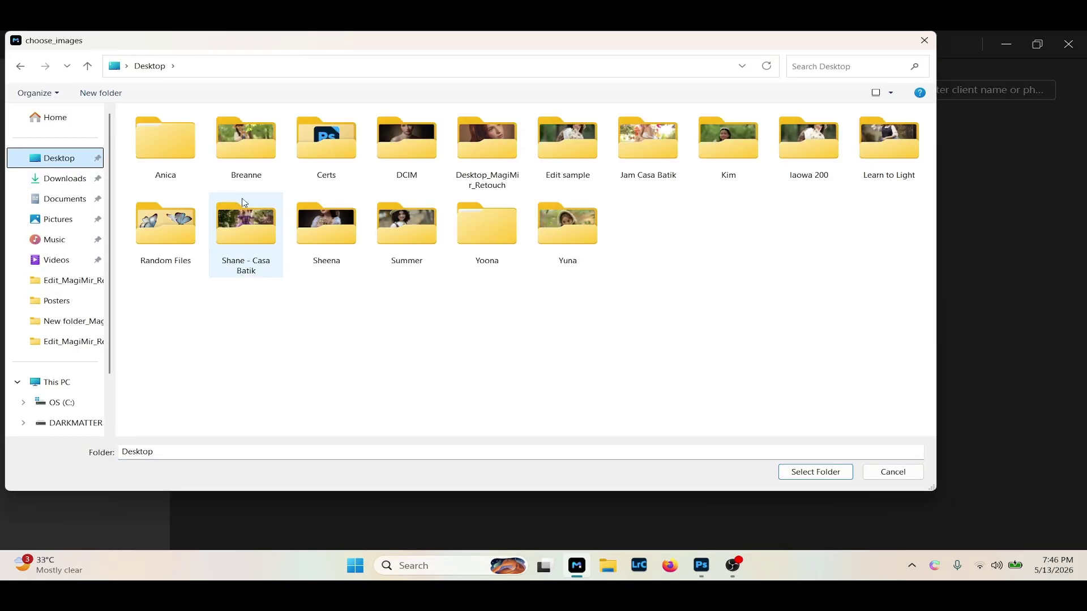
left_click(563, 154)
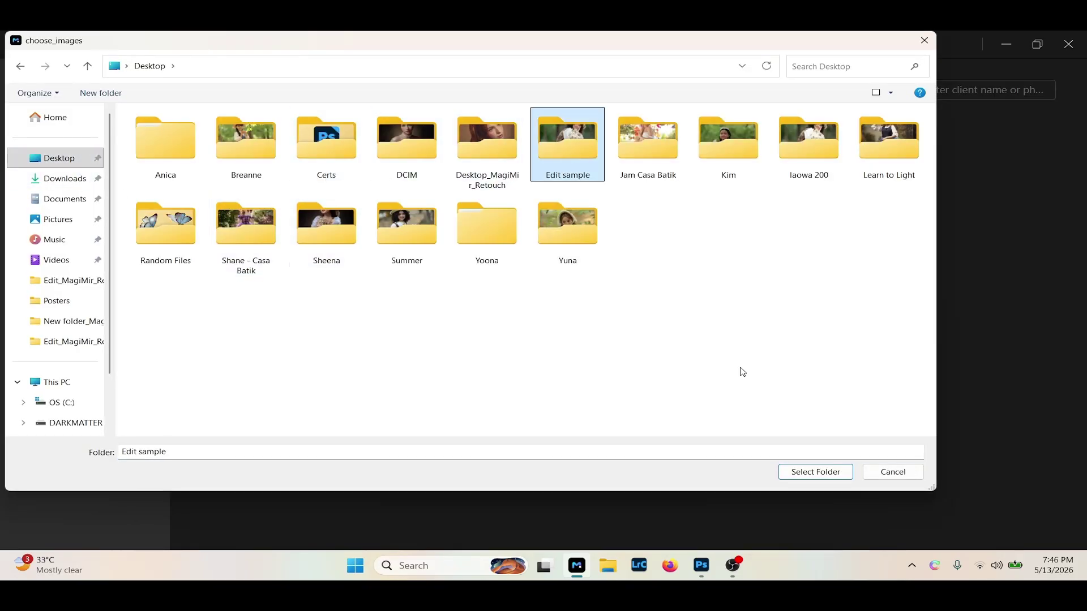
left_click(829, 471)
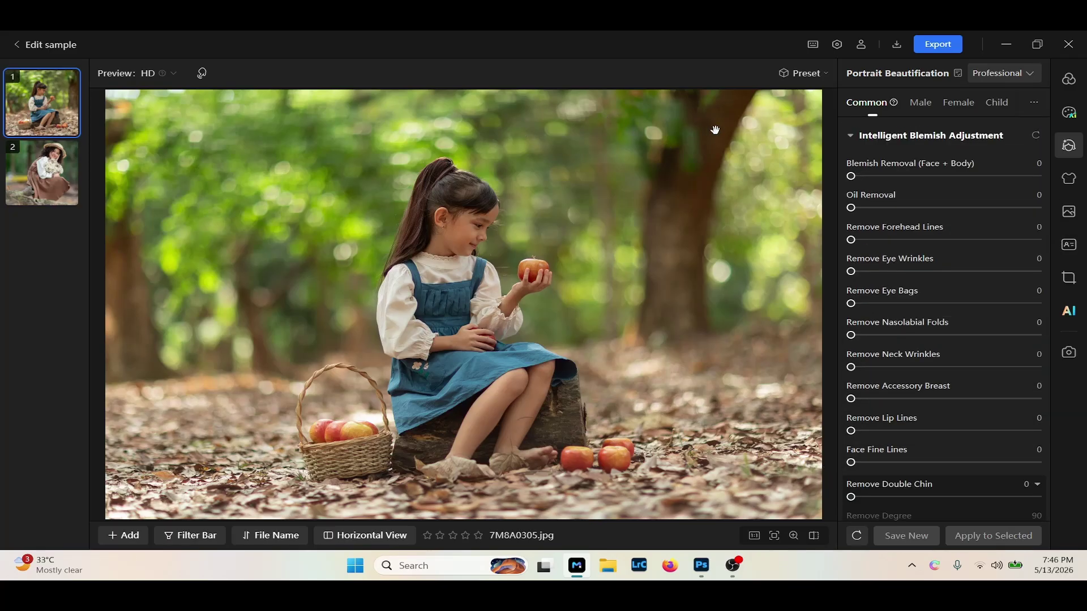
Apply the recommended Textured Skin preset to photo 7M8A0305.
left_click(820, 82)
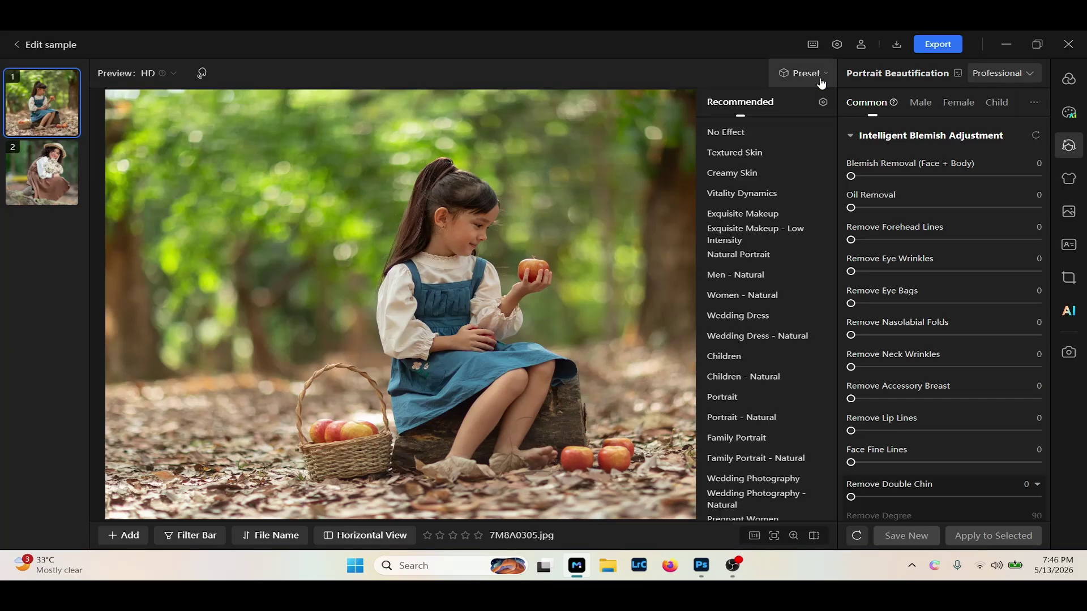
left_click(749, 160)
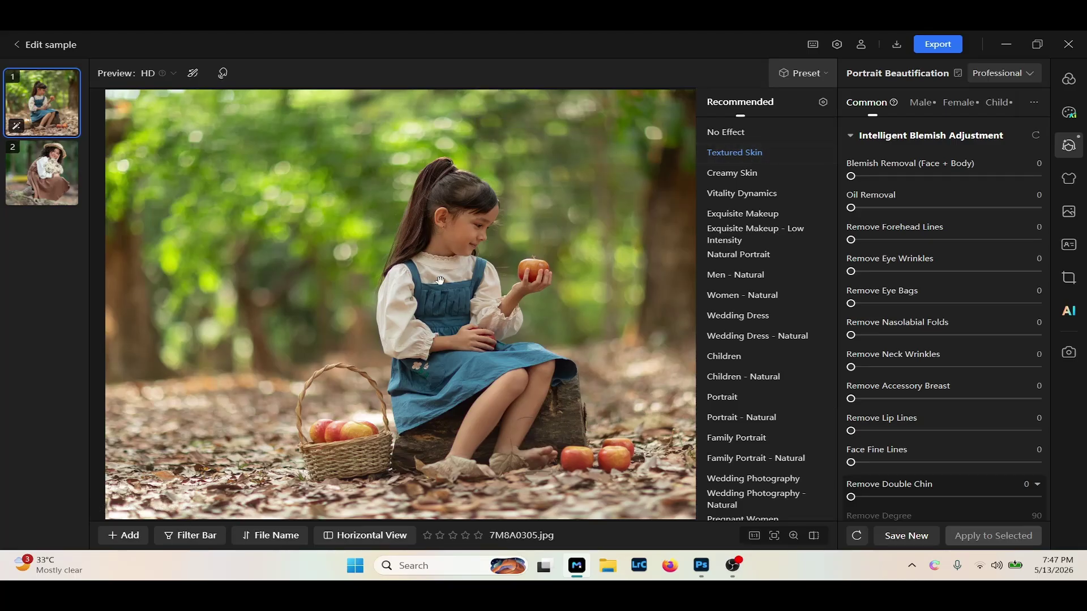
left_click(821, 75)
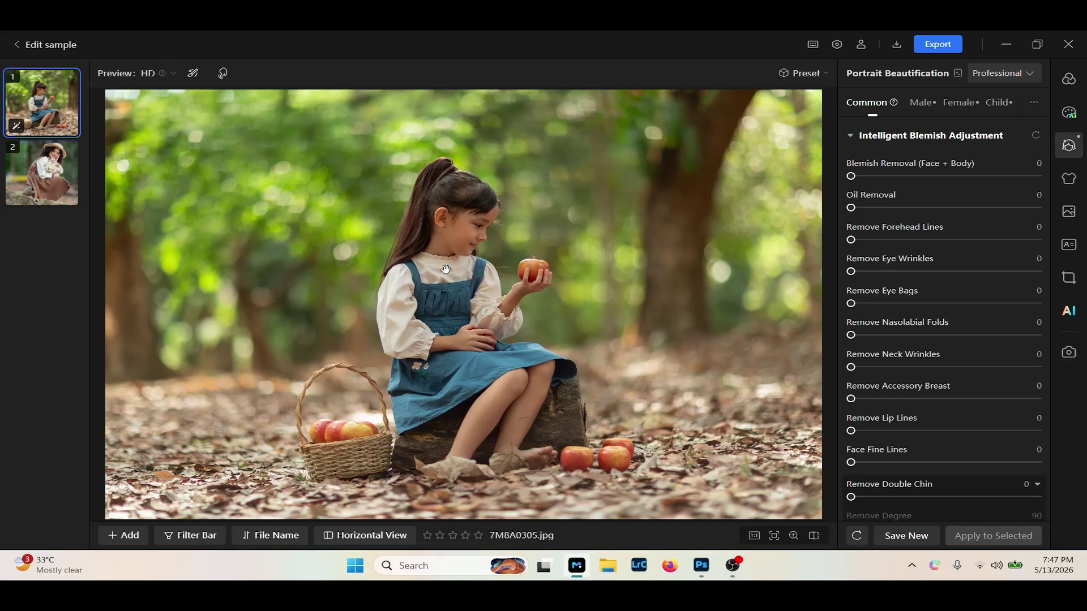
Examine the girl's face and skin in photo 7M8A0305 up close, and return to the full photo.
key("ctrl+plus")
key("ctrl+plus")
key("ctrl+minus")
key("ctrl+minus")
scroll(485, 215, "up", 2)
scroll(486, 215, "down", 2)
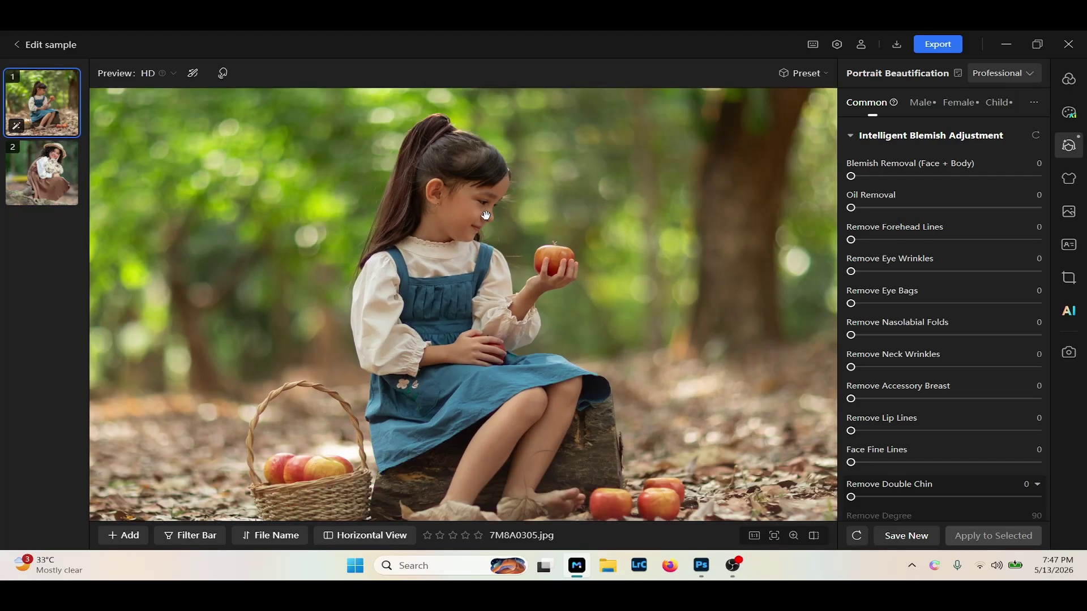
left_click_drag(486, 217, 484, 188)
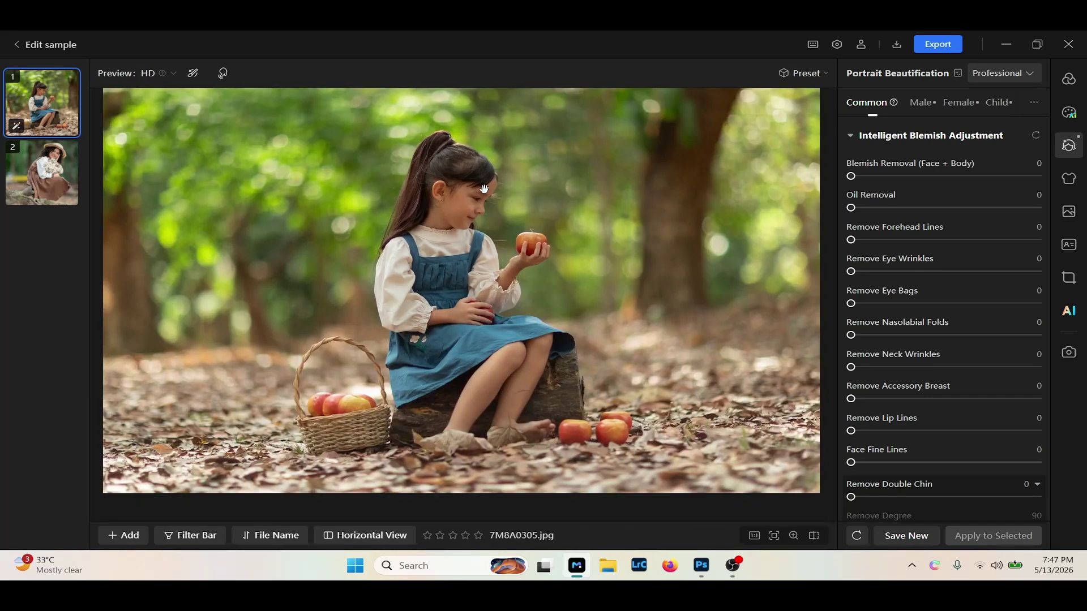
left_click_drag(518, 225, 517, 252)
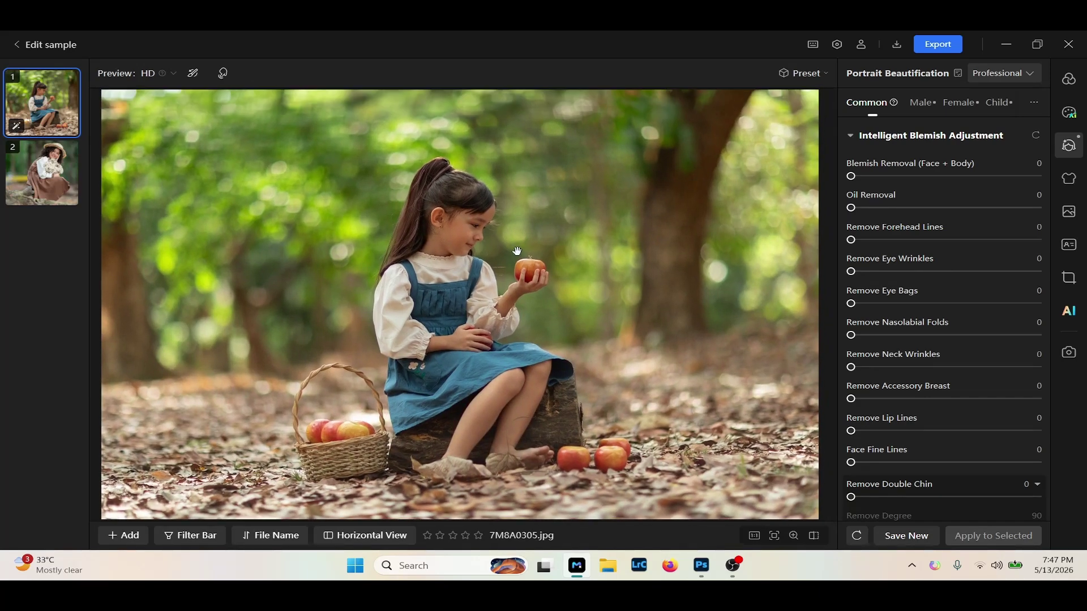
Look through the Common portrait beautification settings of photo 7M8A0305, especially the Intelligent Blemish Adjustment values.
scroll(933, 422, "down", 6)
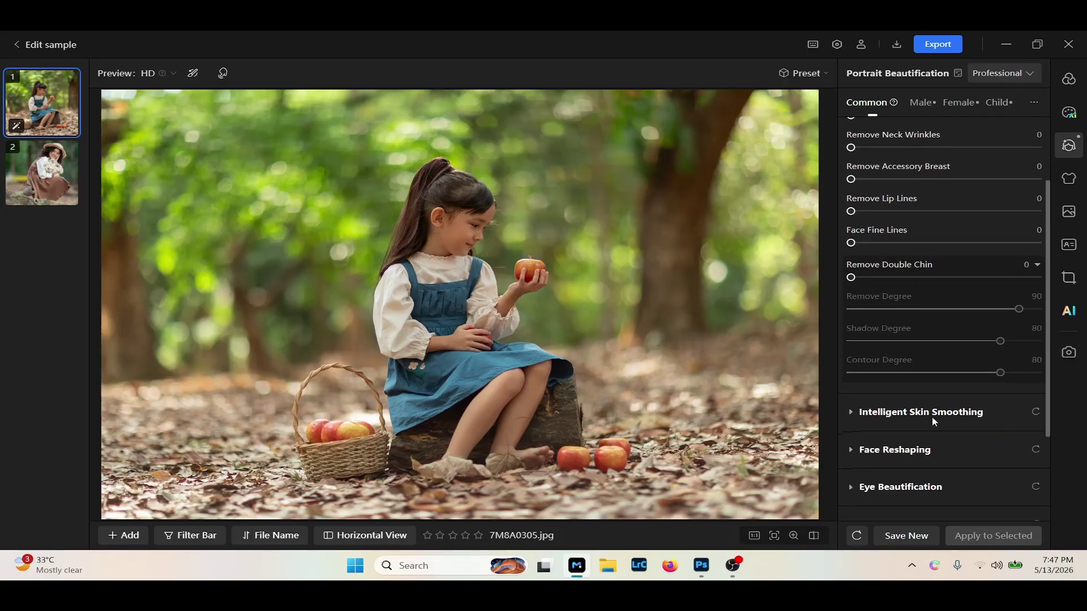
scroll(933, 421, "up", 7)
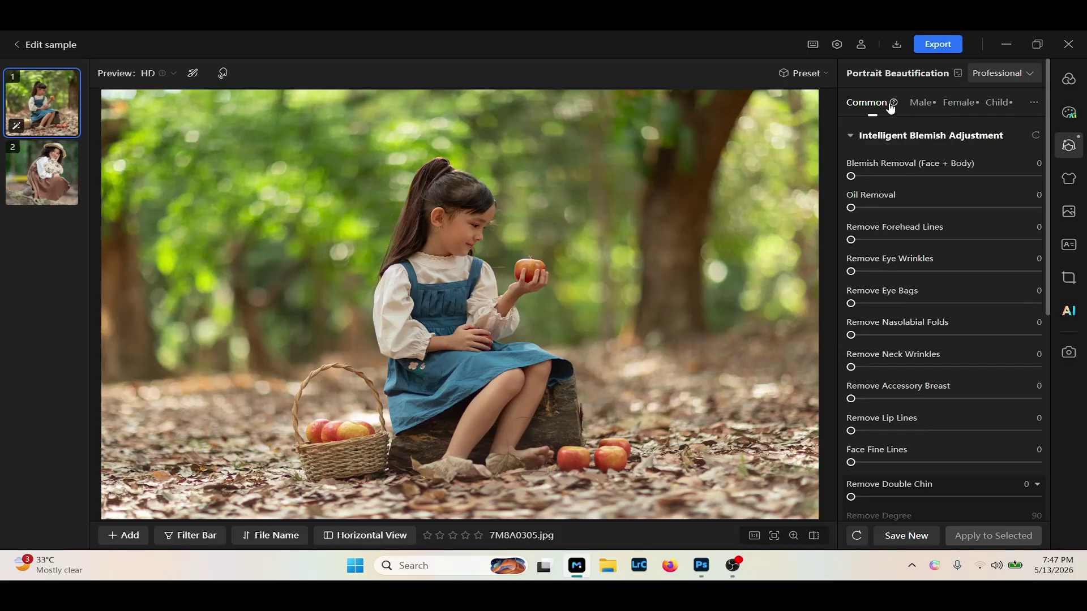
mouse_move(896, 107)
scroll(914, 405, "down", 3)
scroll(914, 405, "up", 3)
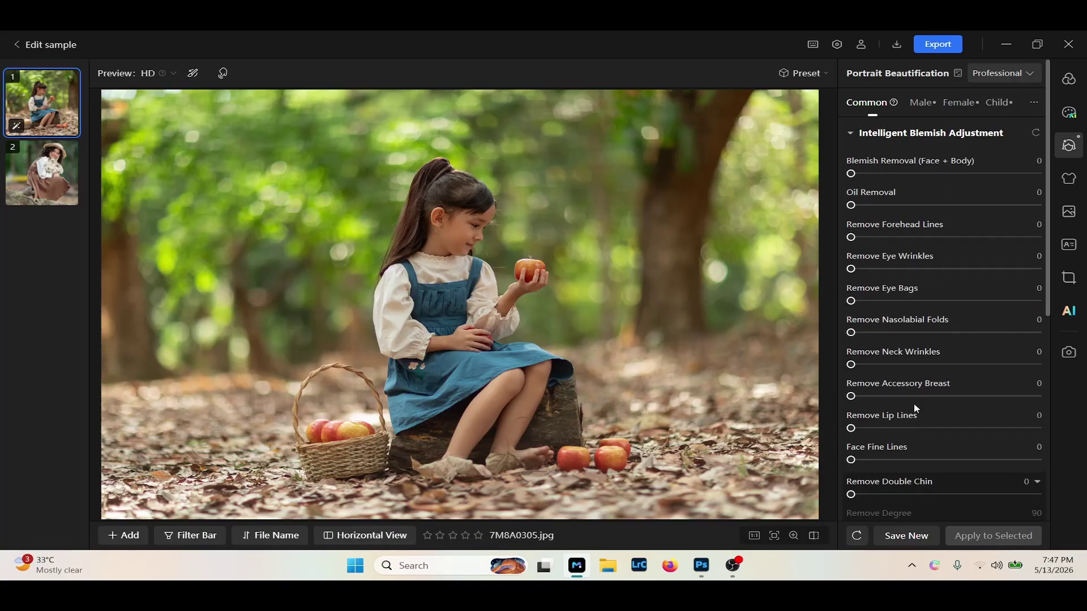
scroll(929, 215, "up", 1)
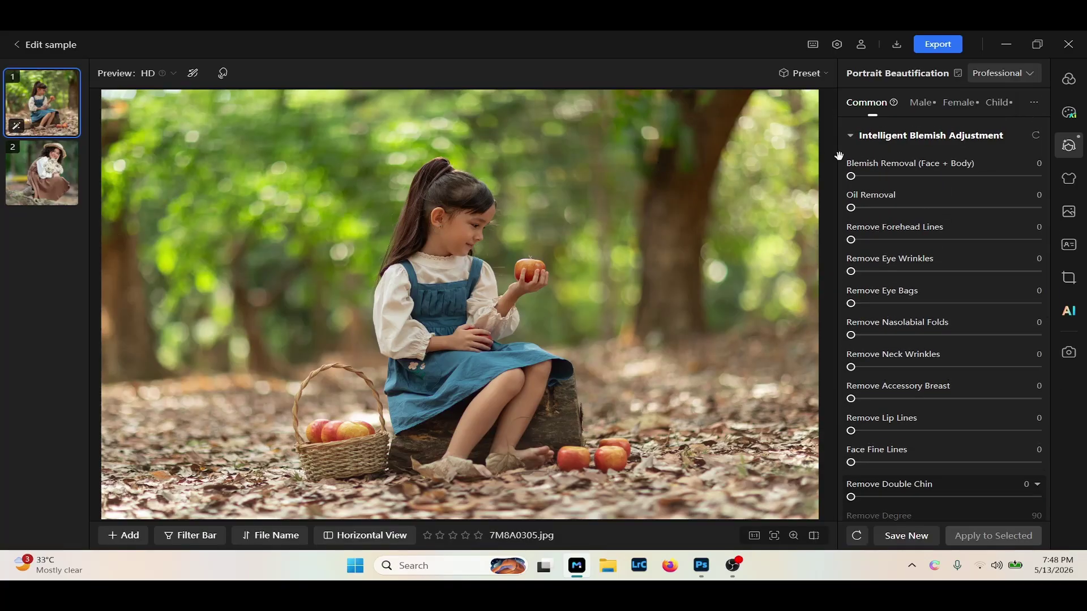
scroll(890, 317, "down", 3)
scroll(890, 317, "up", 3)
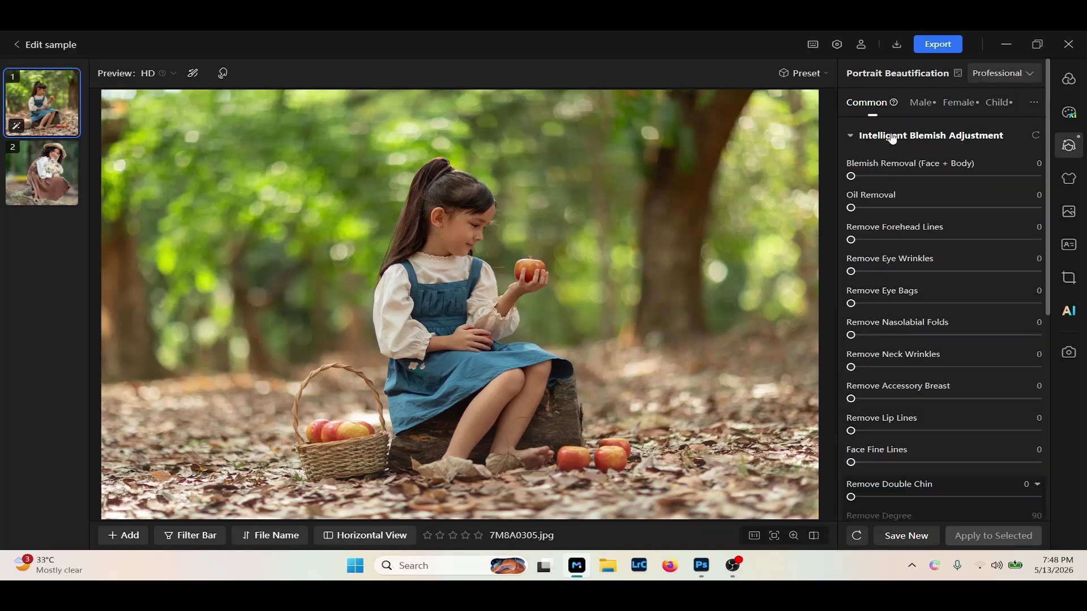
Review the Child beautification settings, covering blemish adjustment, skin smoothing, face reshaping and tooth adjustment.
left_click(1007, 111)
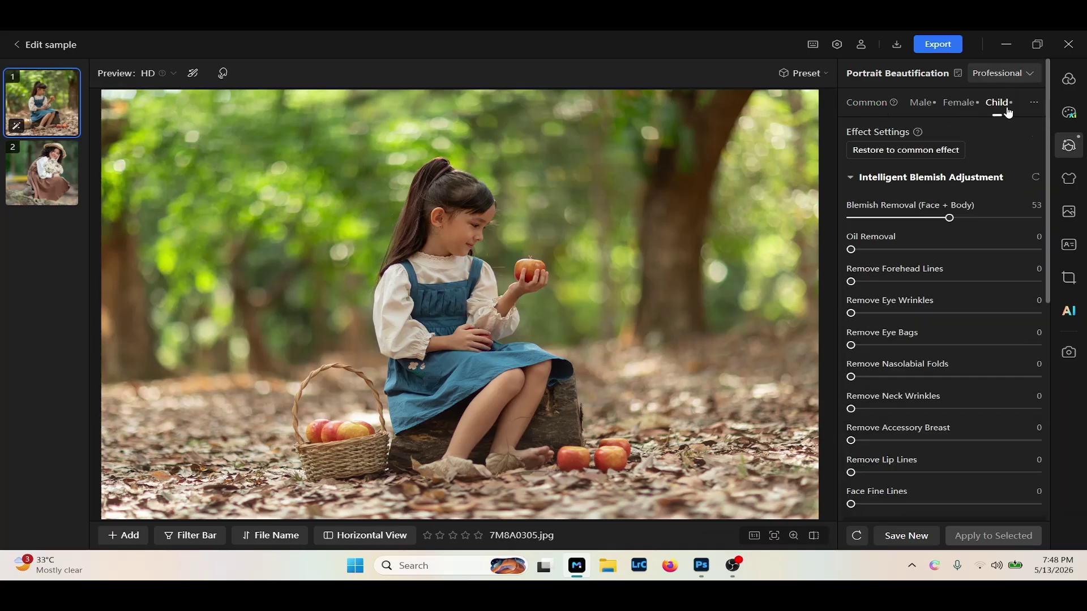
scroll(958, 330, "down", 6)
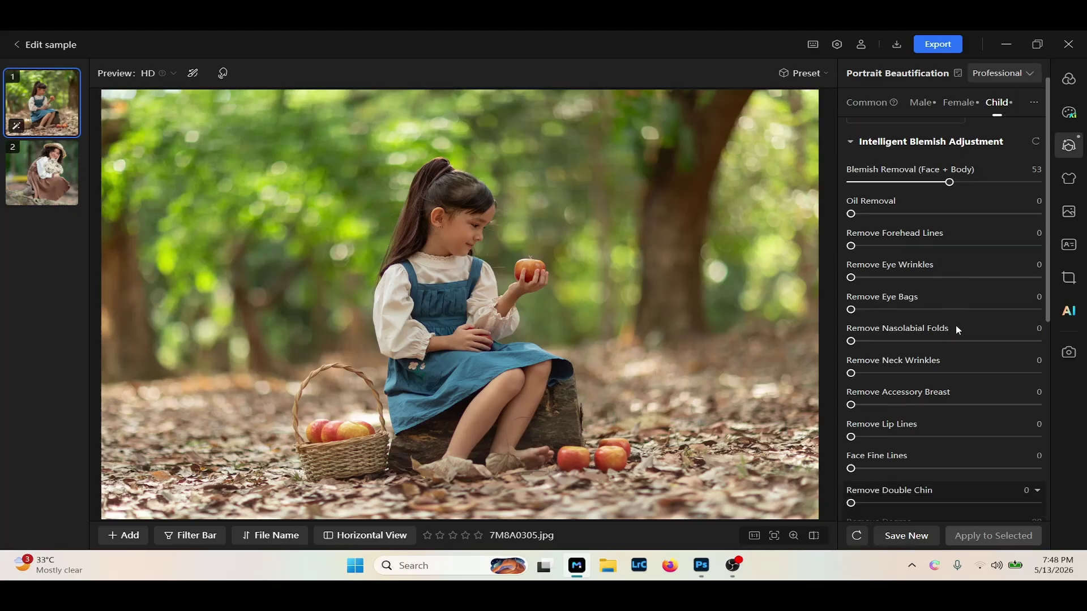
scroll(958, 330, "down", 1)
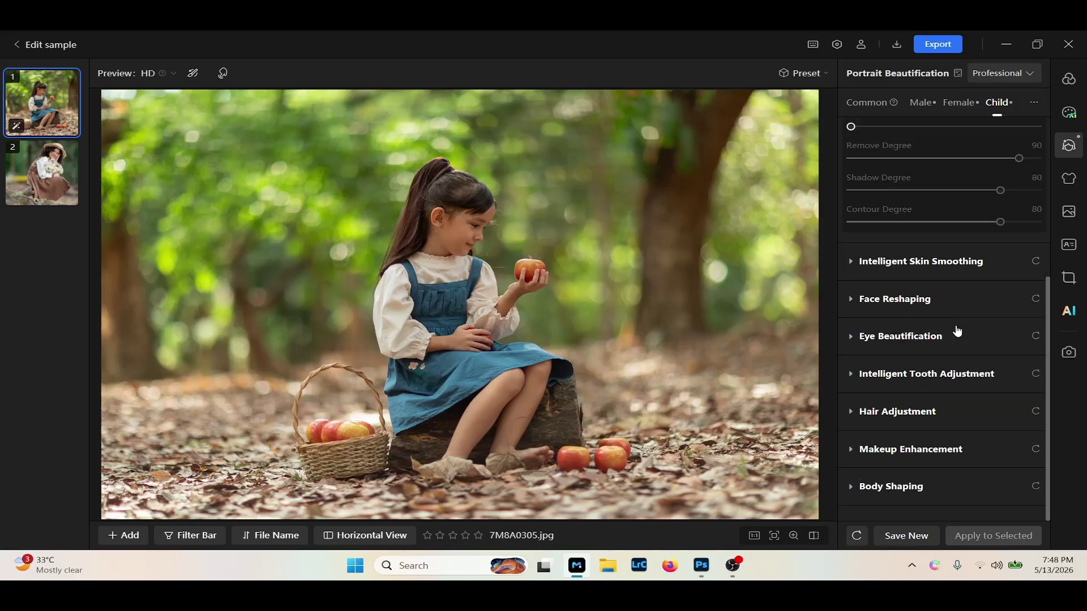
left_click(853, 265)
scroll(946, 368, "down", 8)
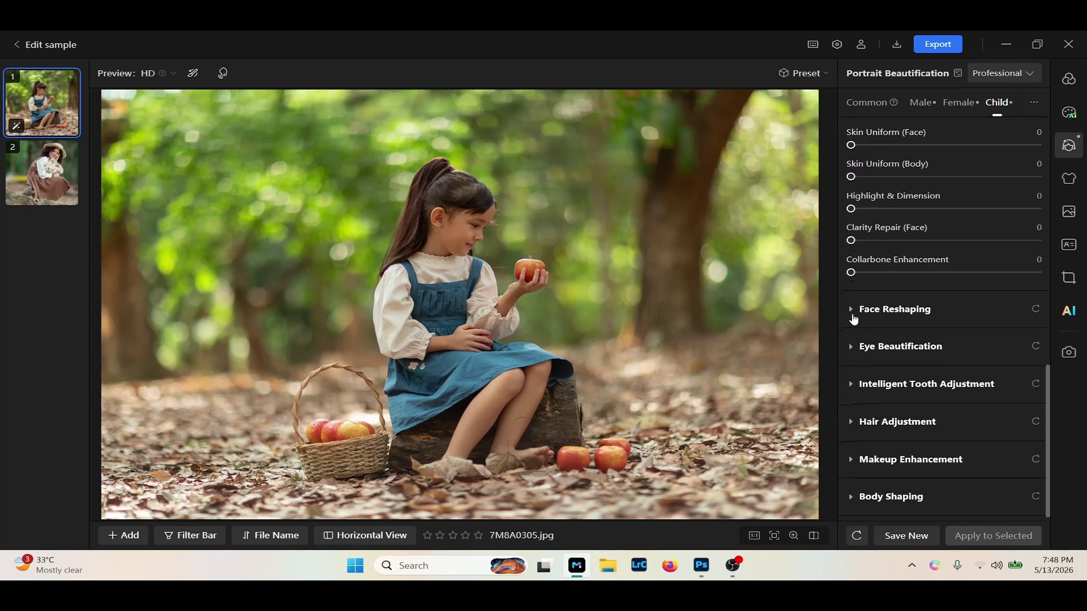
left_click(855, 316)
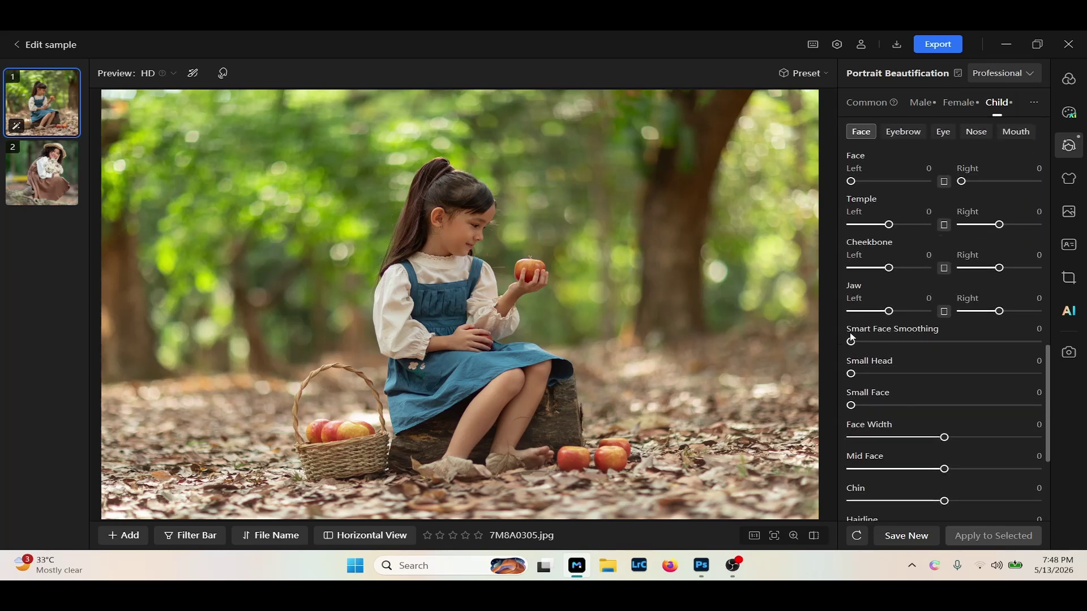
scroll(851, 399, "down", 4)
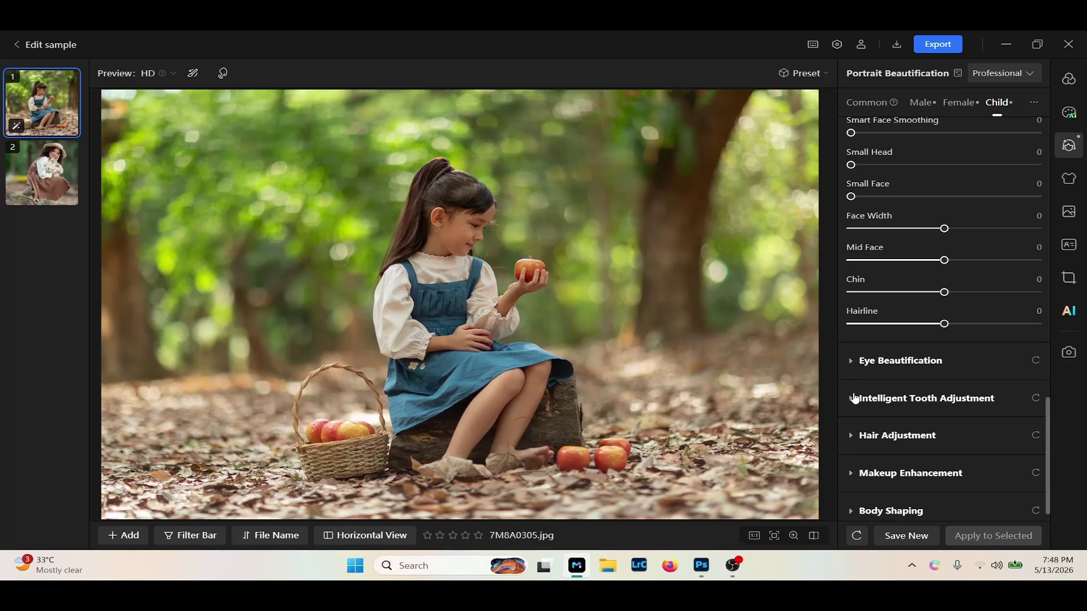
scroll(855, 398, "down", 1)
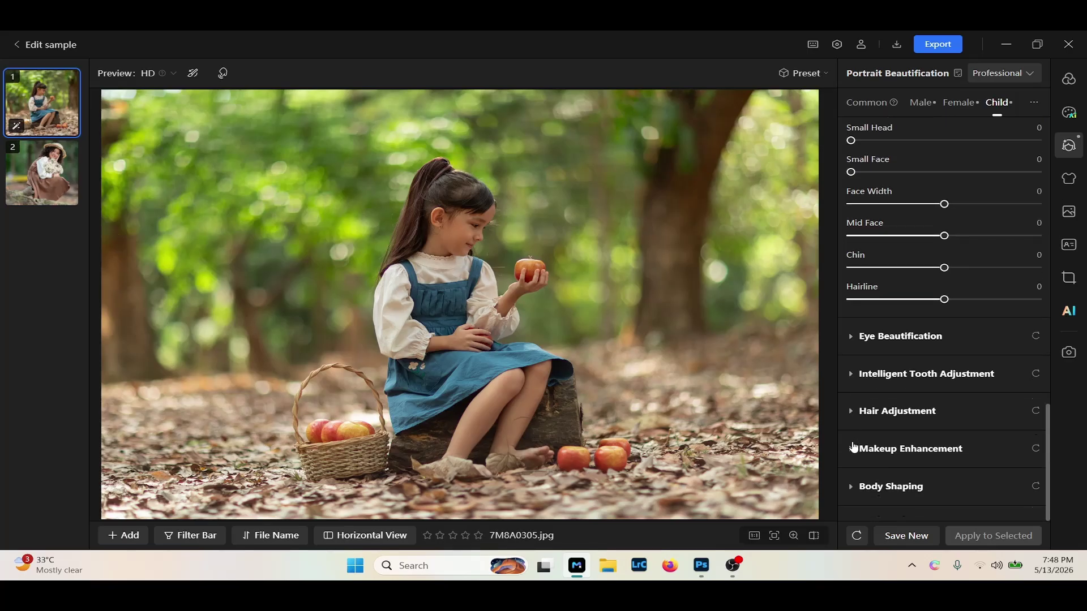
left_click(859, 383)
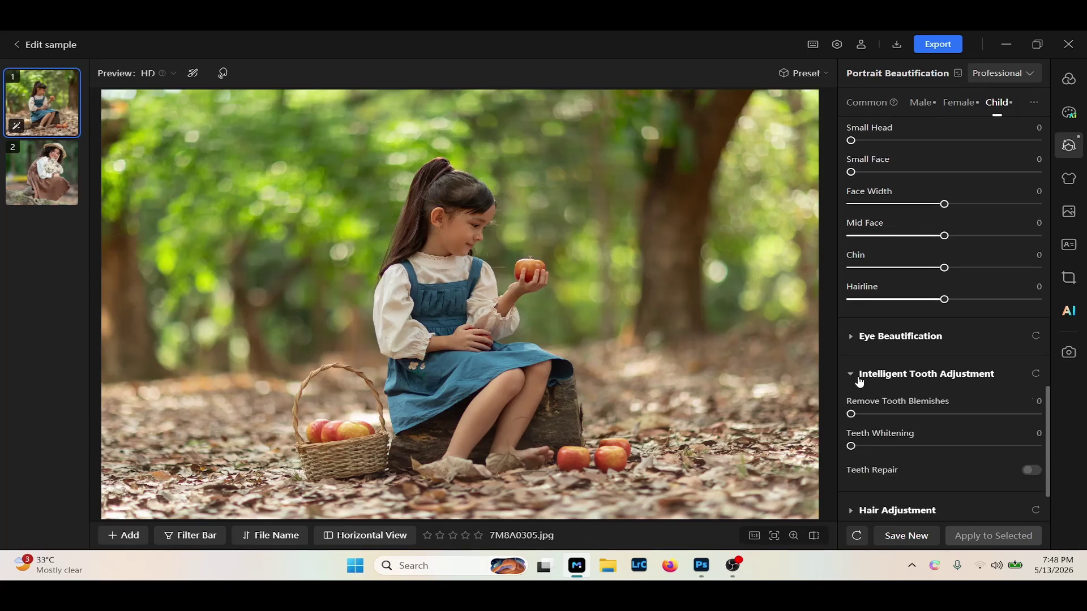
scroll(860, 383, "down", 2)
scroll(859, 382, "up", 10)
scroll(860, 382, "up", 5)
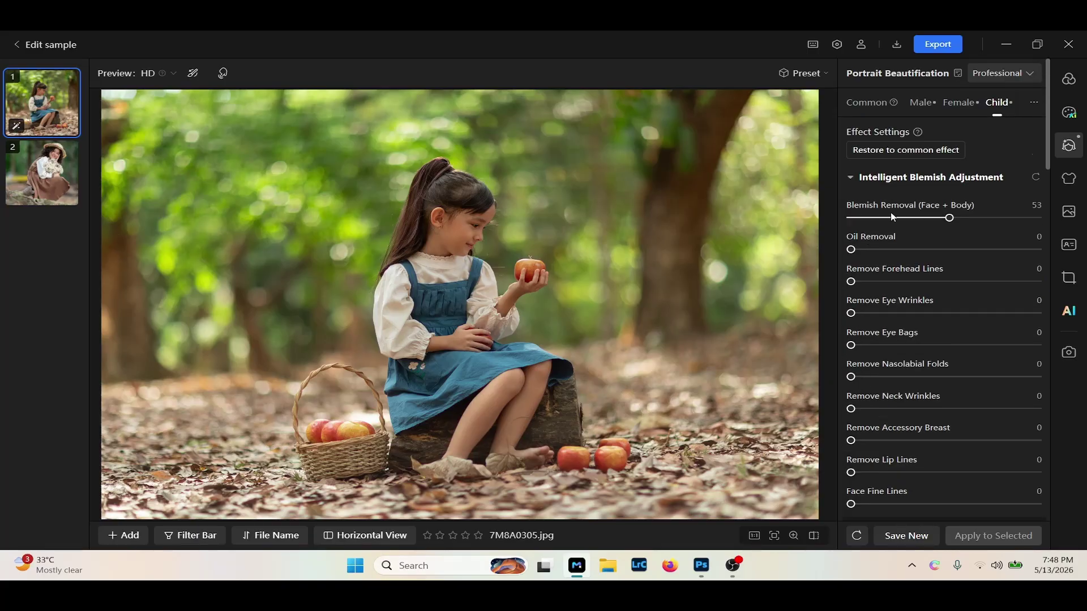
scroll(892, 217, "down", 2)
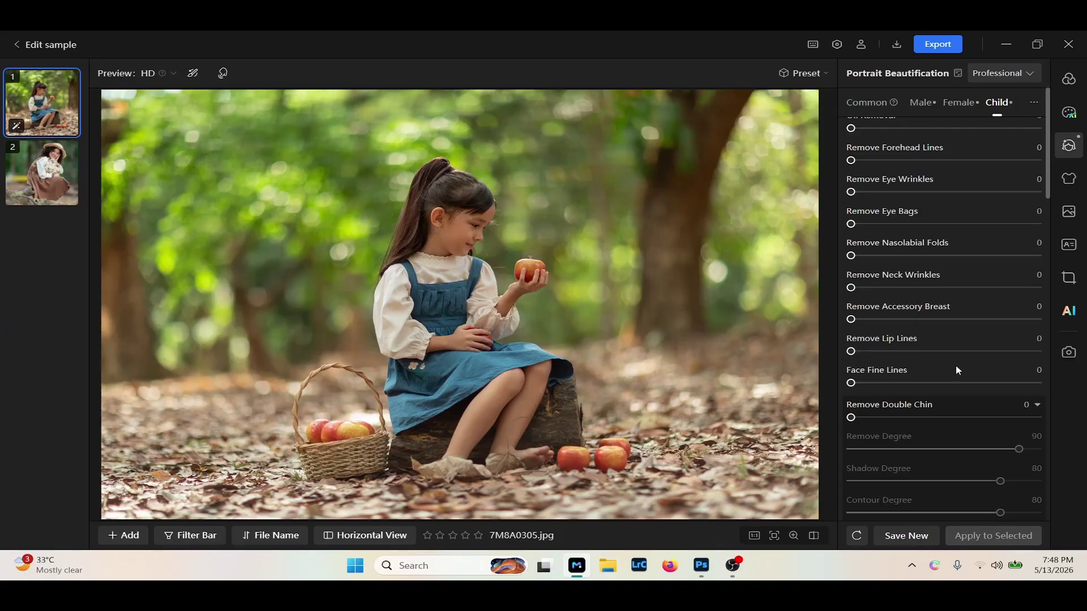
scroll(957, 370, "down", 12)
scroll(956, 371, "up", 7)
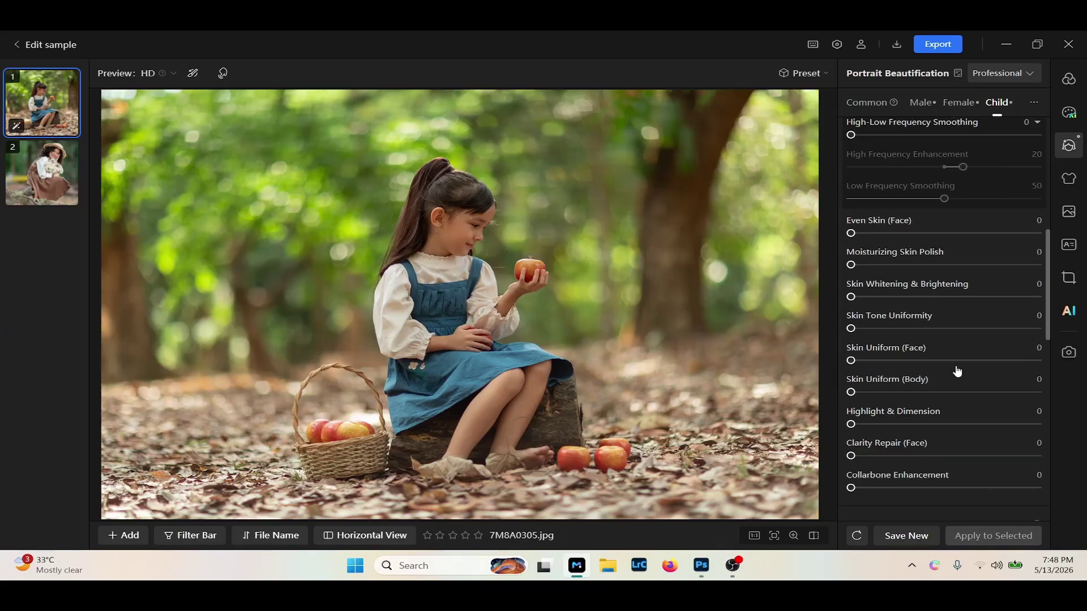
scroll(957, 371, "up", 5)
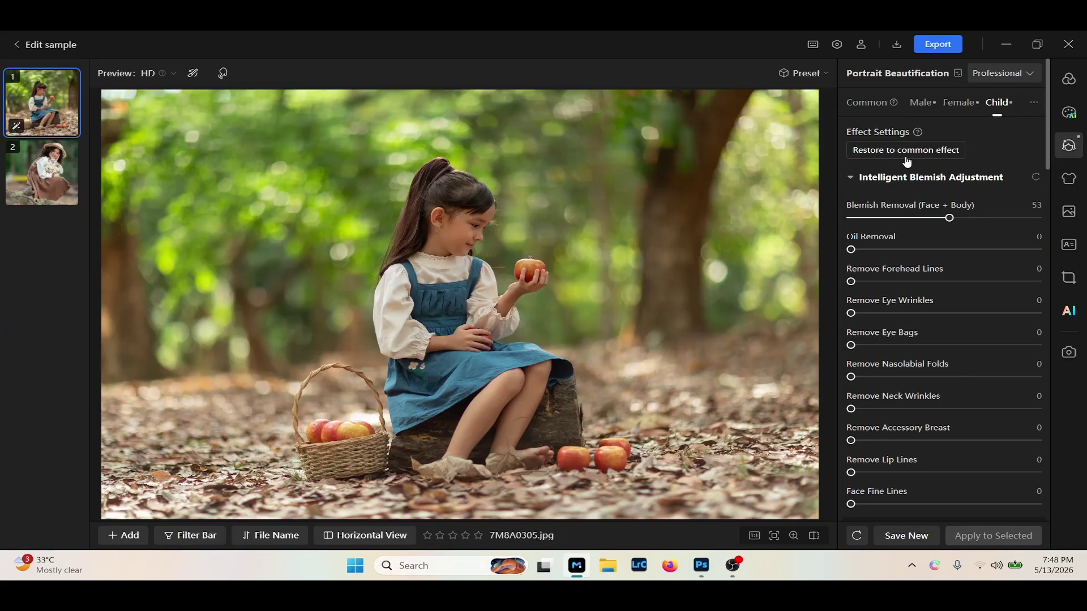
Apply the recommended Textured Skin preset to photo 7M8A8814 and view the subject up close.
left_click(63, 172)
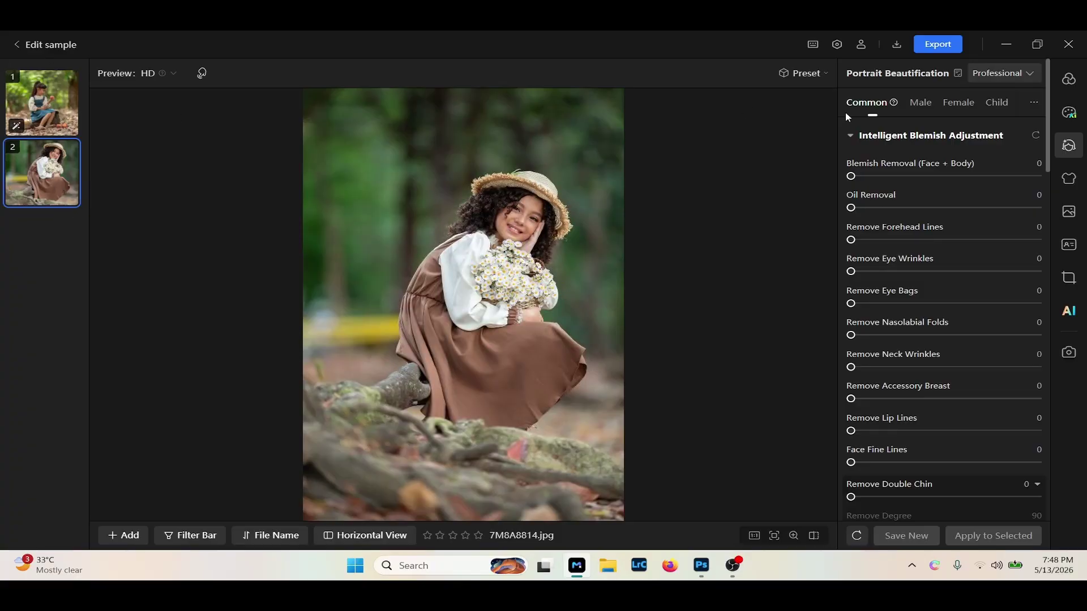
left_click(809, 79)
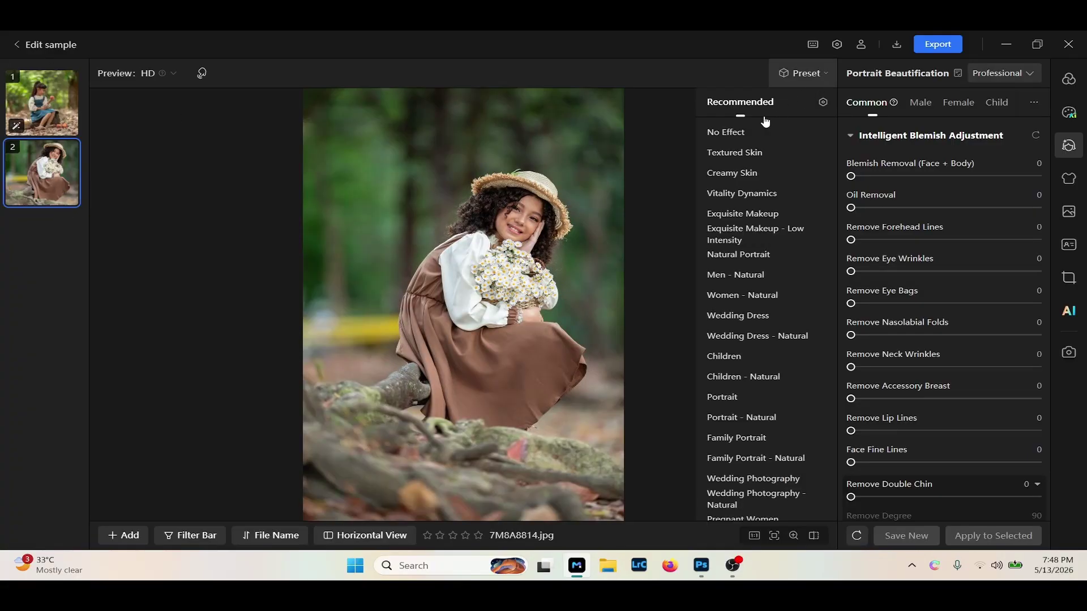
left_click(753, 159)
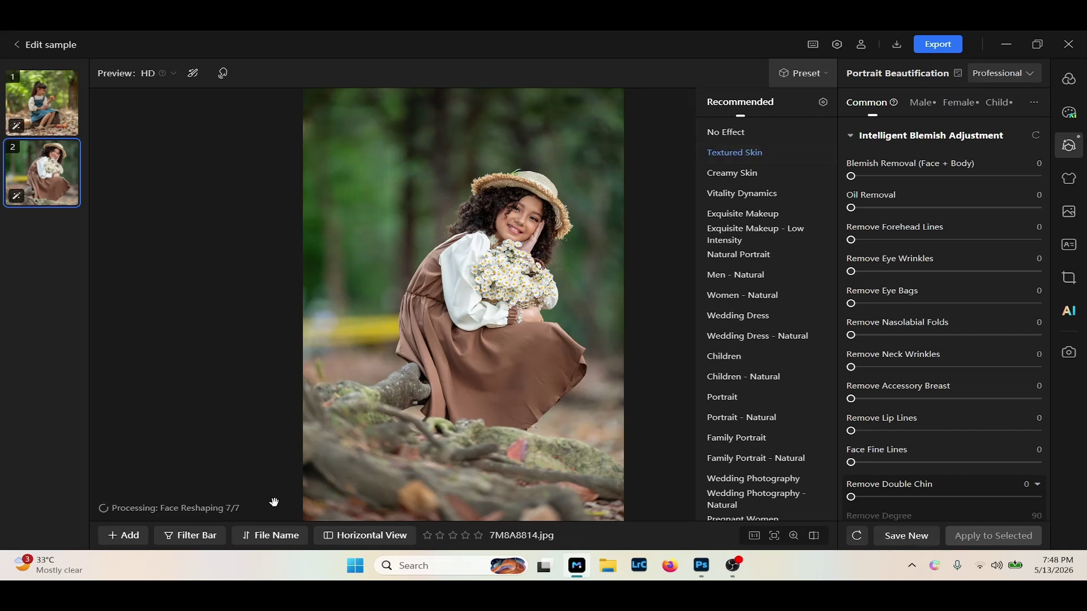
scroll(635, 340, "up", 2)
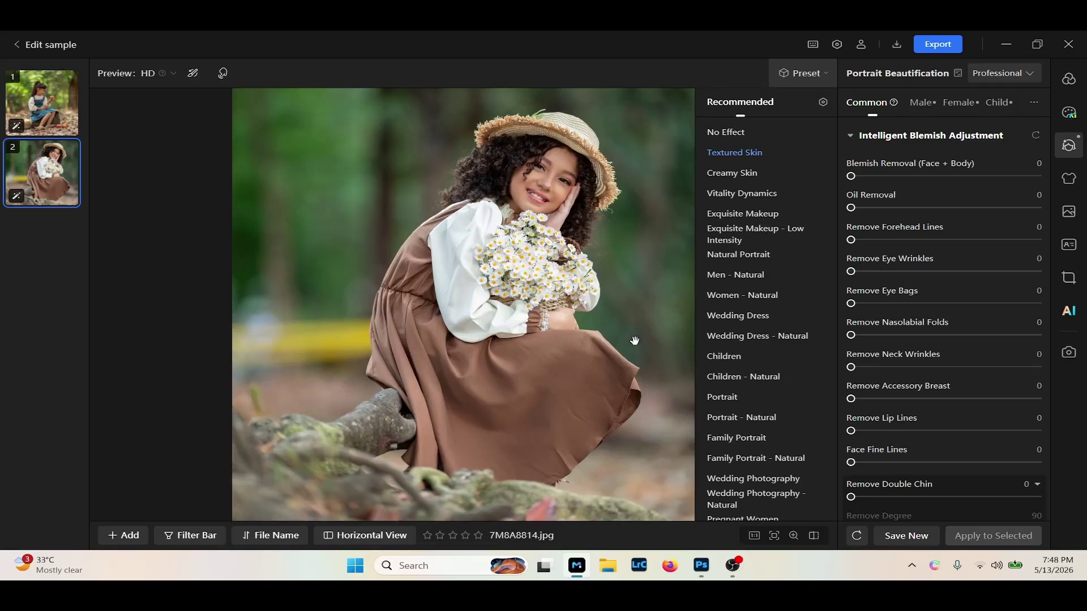
Compare the retouched 7M8A8814 with its original across the face and flowers in split view, and return to the wider view.
scroll(635, 341, "up", 2)
left_click_drag(635, 341, 504, 355)
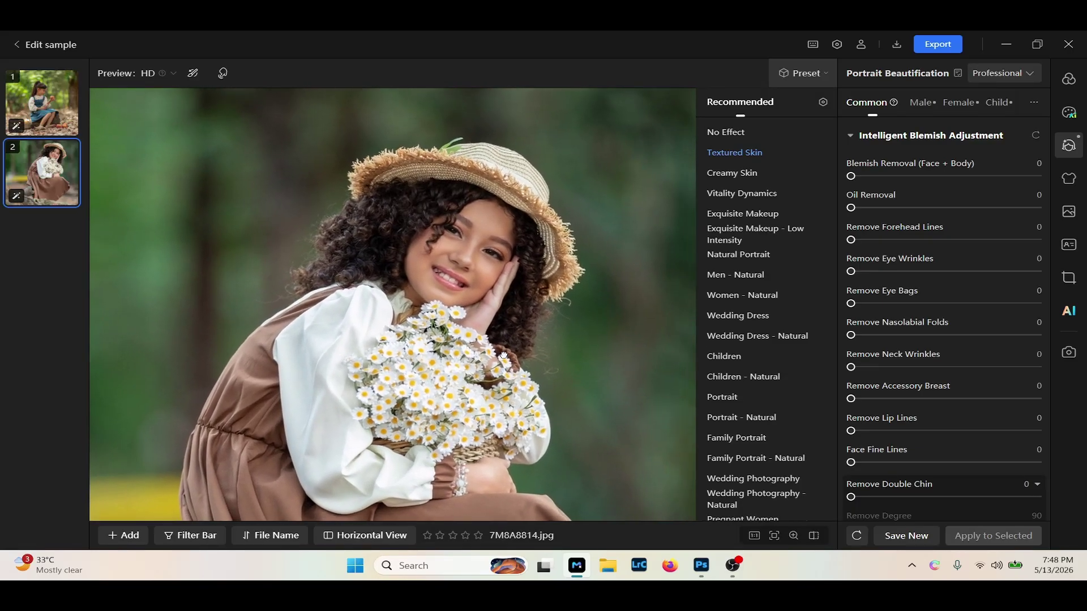
left_click(814, 535)
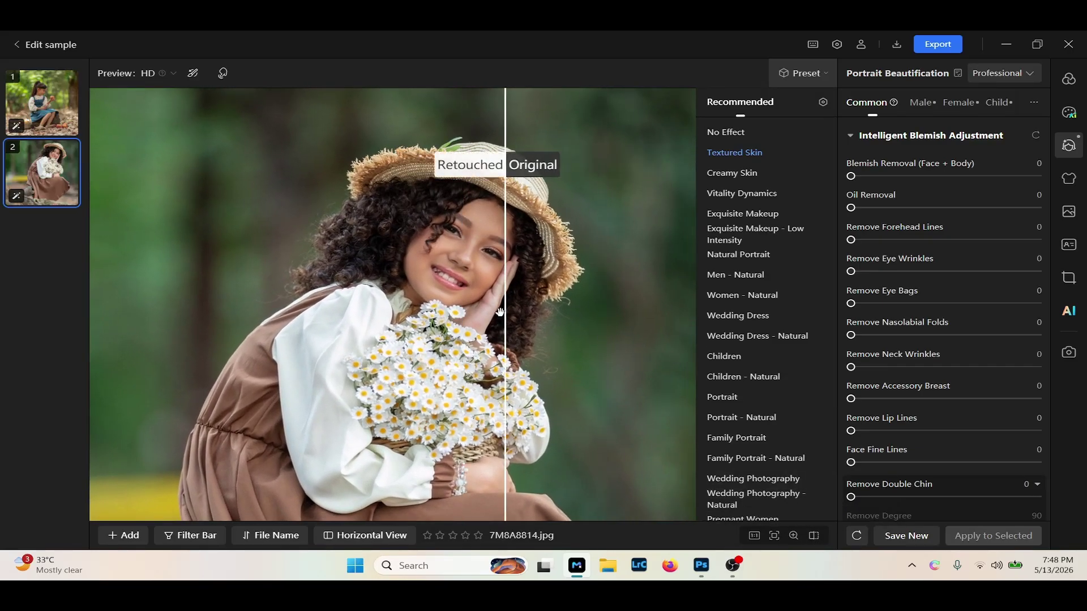
mouse_move(500, 312)
left_mouse_down()
mouse_move(267, 286)
mouse_move(594, 266)
mouse_move(595, 255)
mouse_move(121, 189)
mouse_move(137, 260)
mouse_move(666, 210)
mouse_move(352, 195)
mouse_move(667, 194)
mouse_move(136, 178)
mouse_move(686, 183)
left_mouse_up()
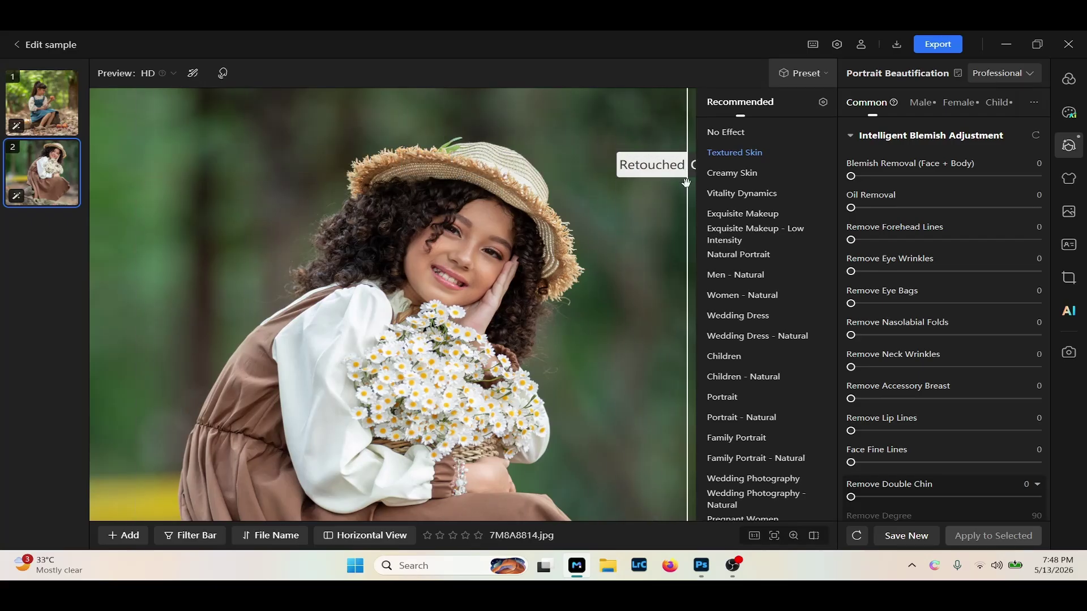
left_click(814, 536)
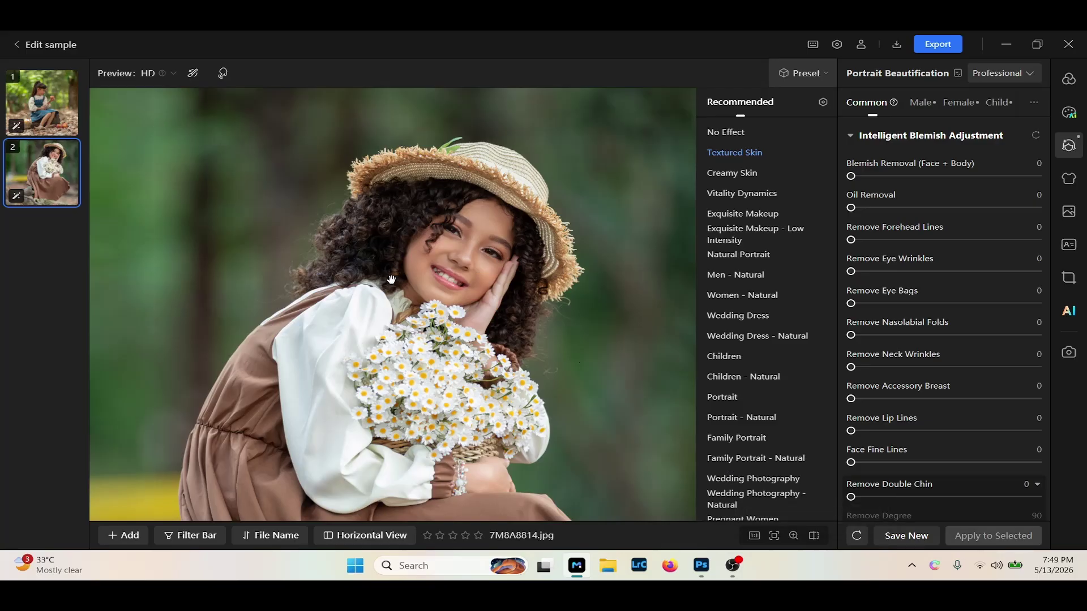
scroll(391, 279, "down", 2)
left_click_drag(391, 280, 443, 194)
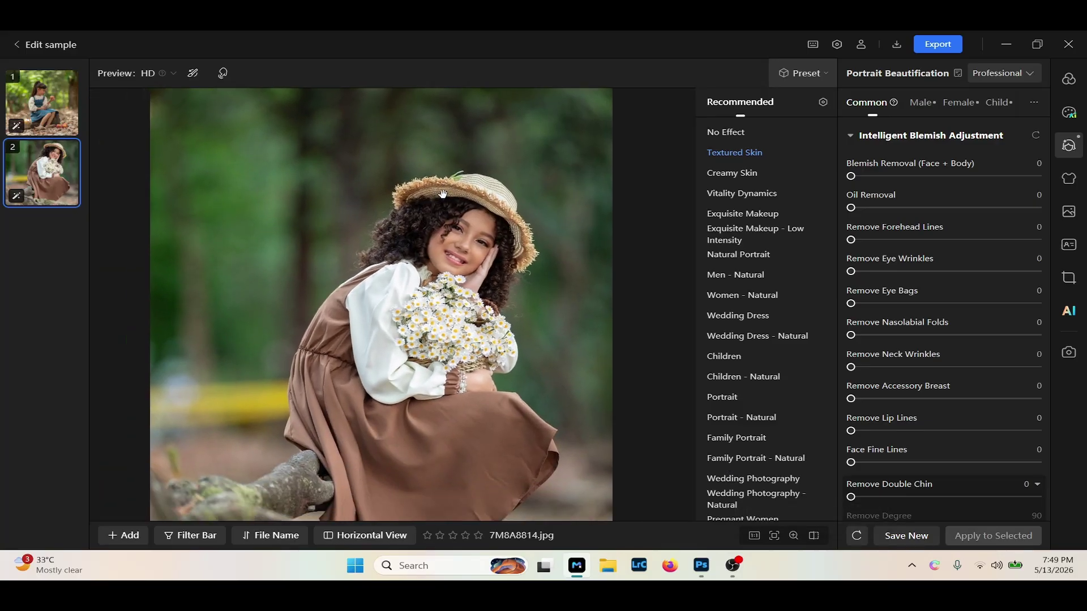
Export both retouched photos to a generated subdirectory in the Desktop's Edit sample folder, continuing despite the memory warning.
key("ctrl+a")
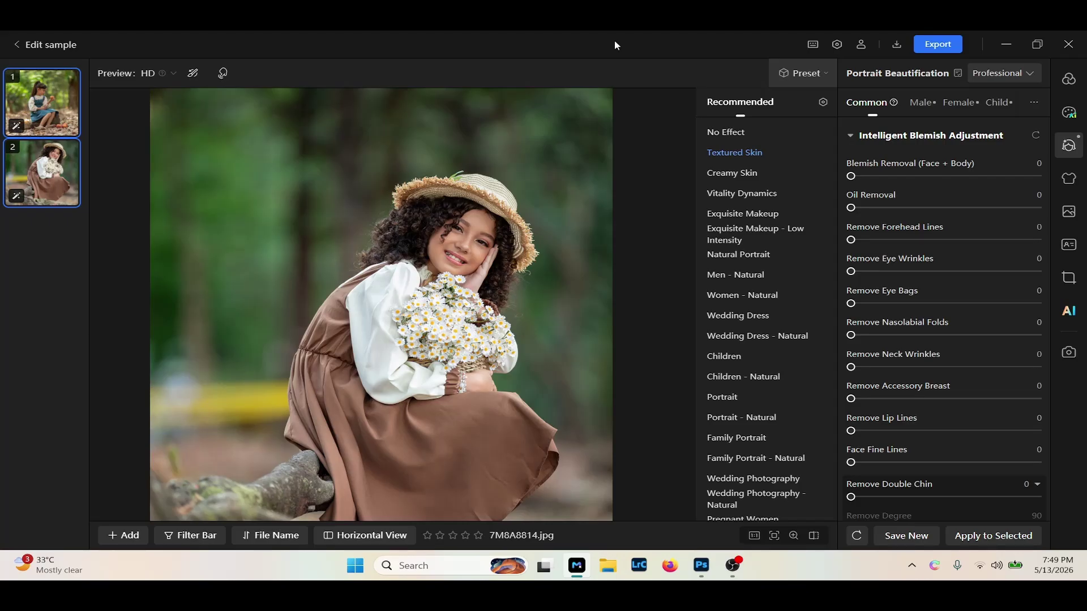
left_click(923, 47)
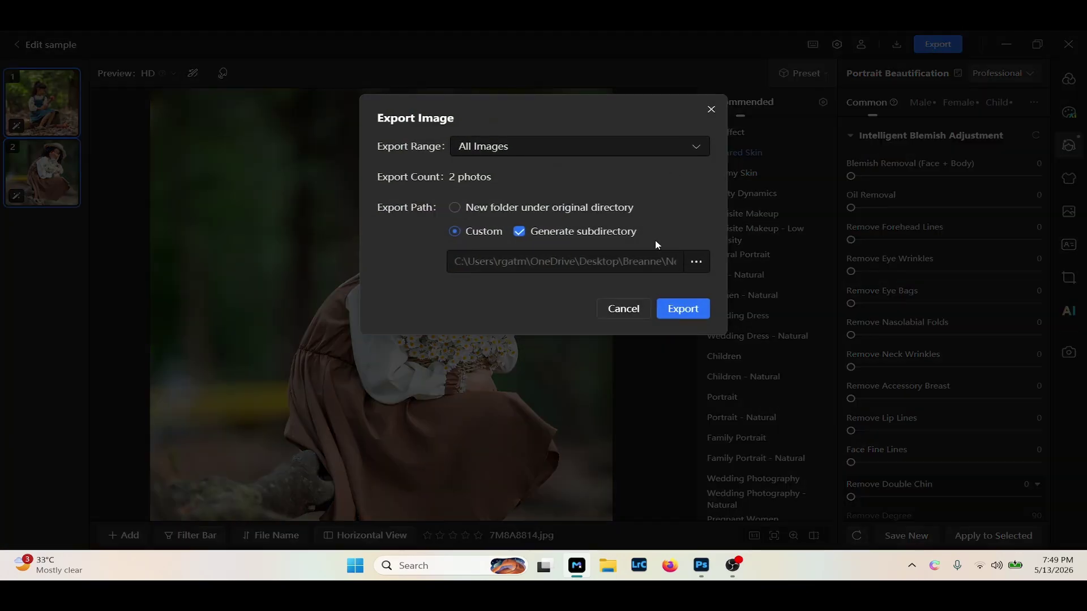
left_click(695, 263)
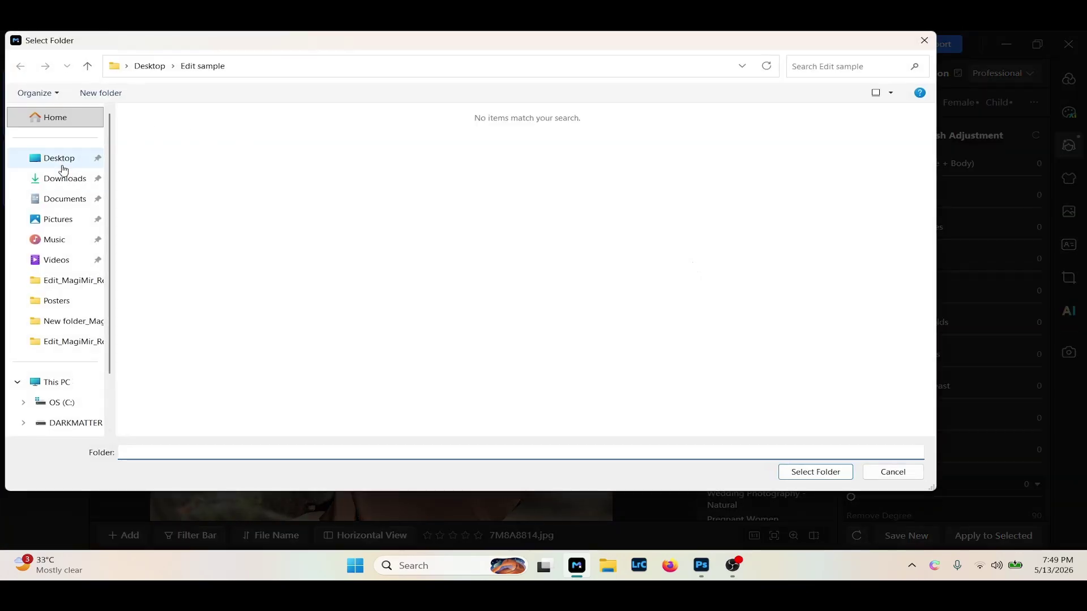
left_click(62, 165)
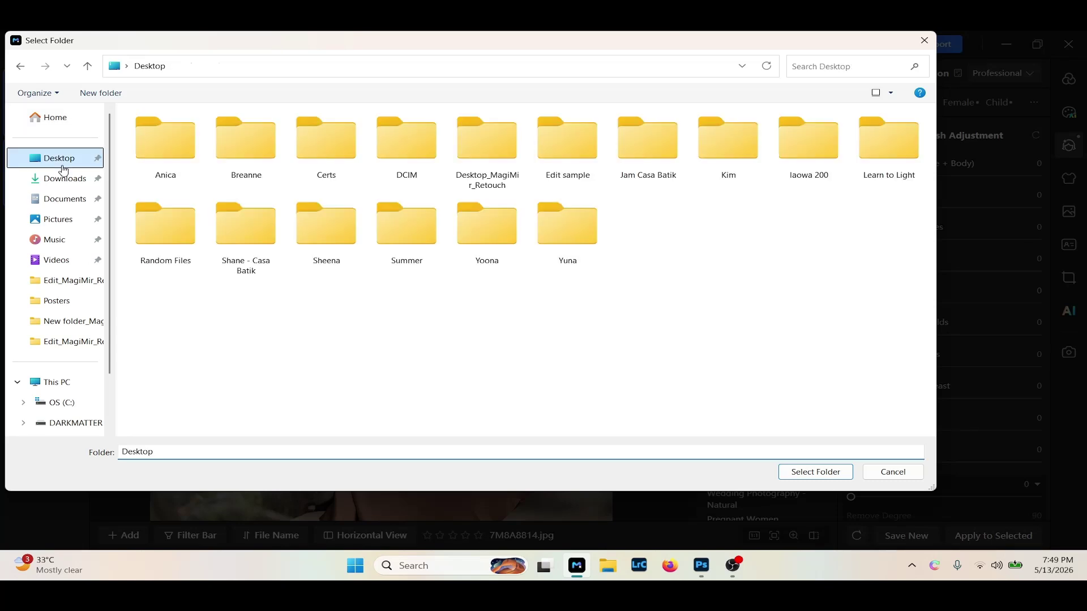
double_click(577, 141)
left_click(810, 472)
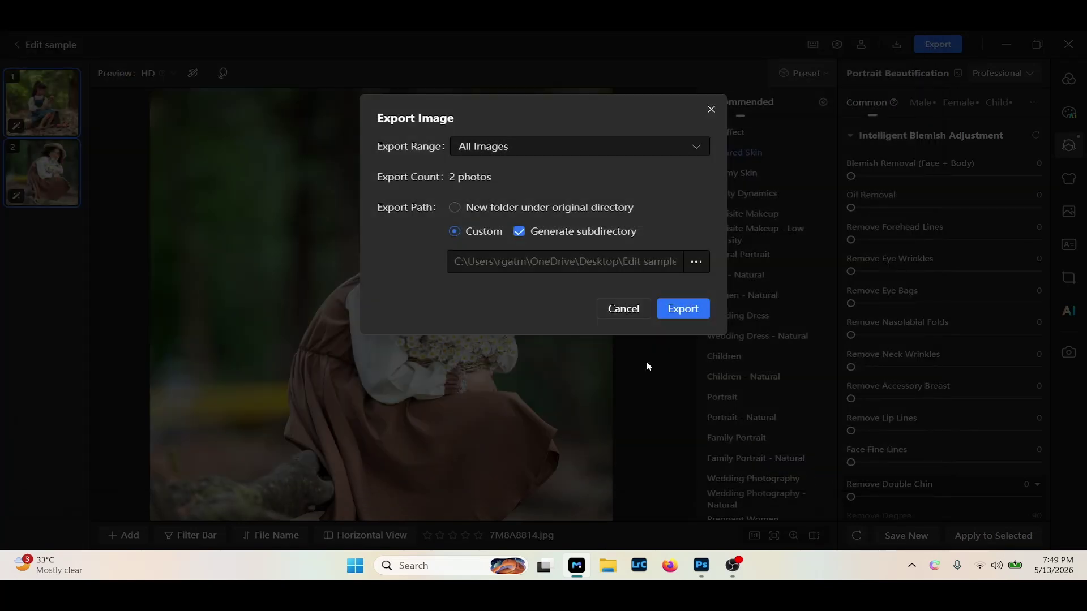
left_click(686, 317)
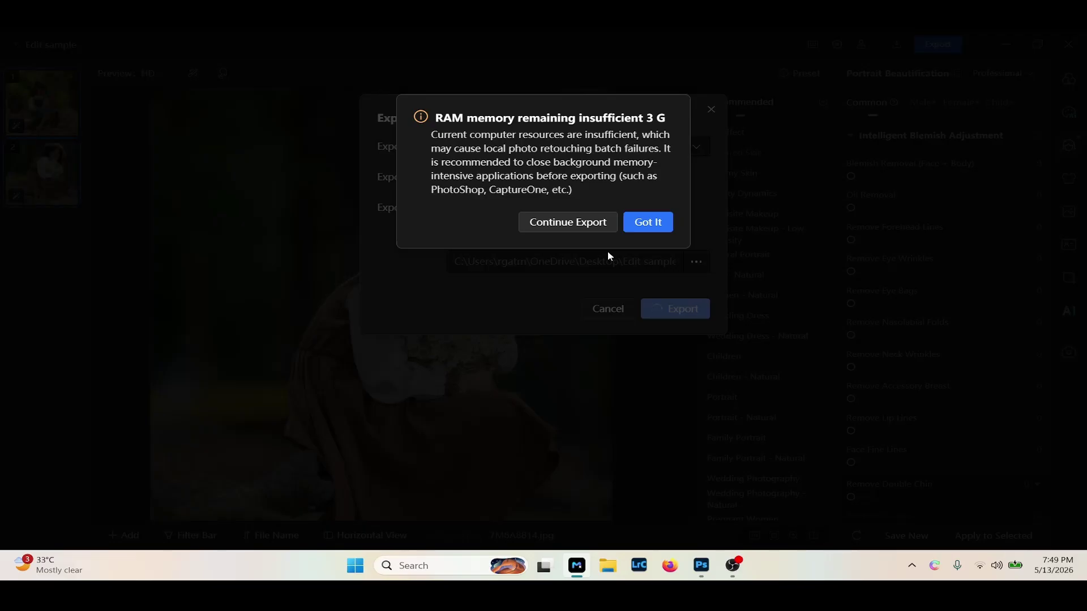
left_click(578, 228)
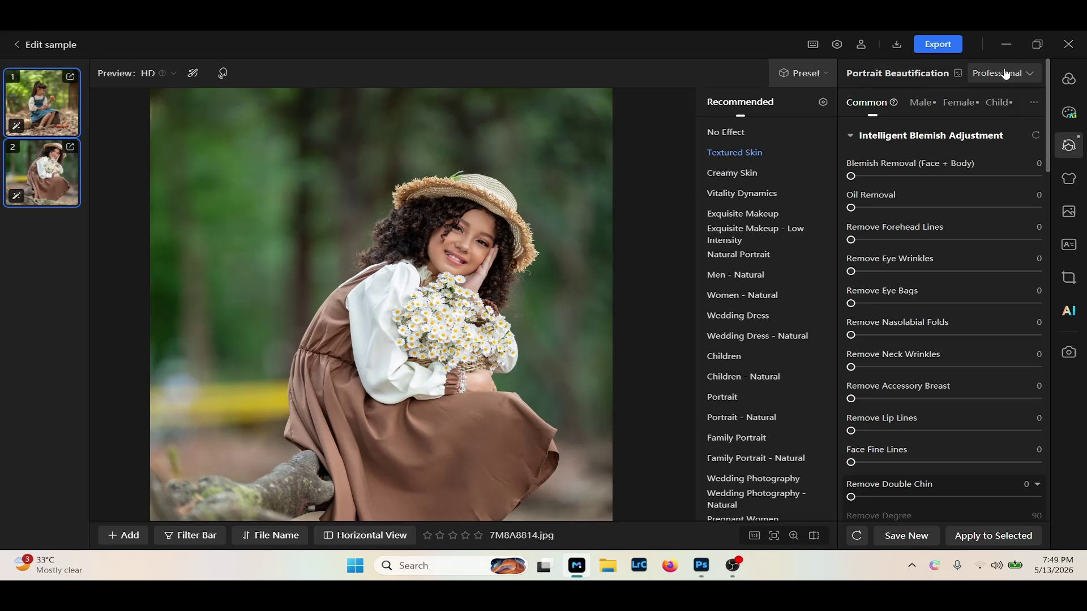
Exit MagiMir and switch to Photoshop.
left_click(1069, 46)
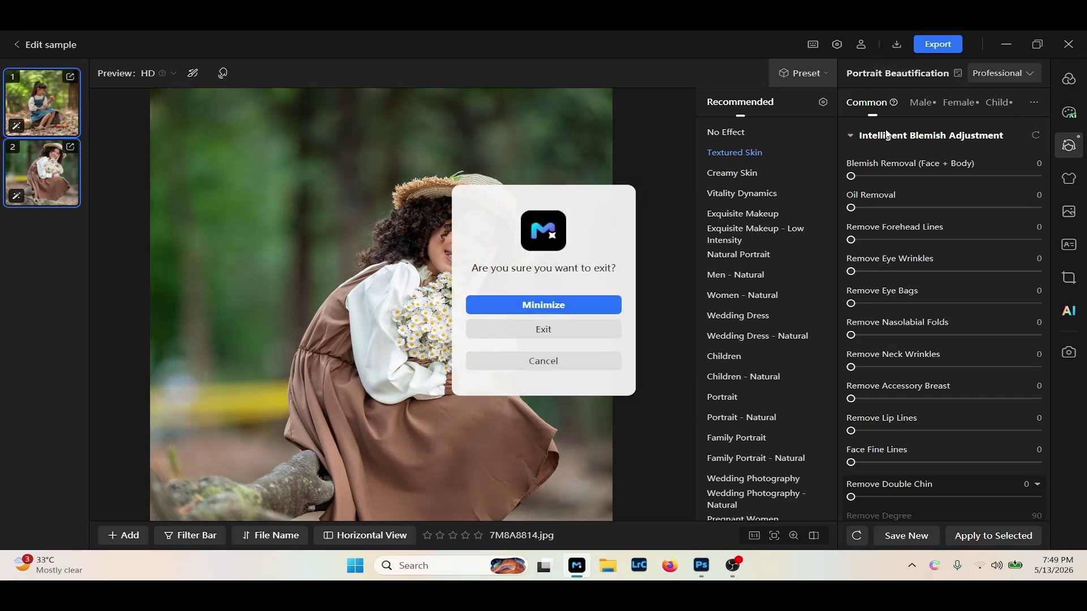
left_click(587, 337)
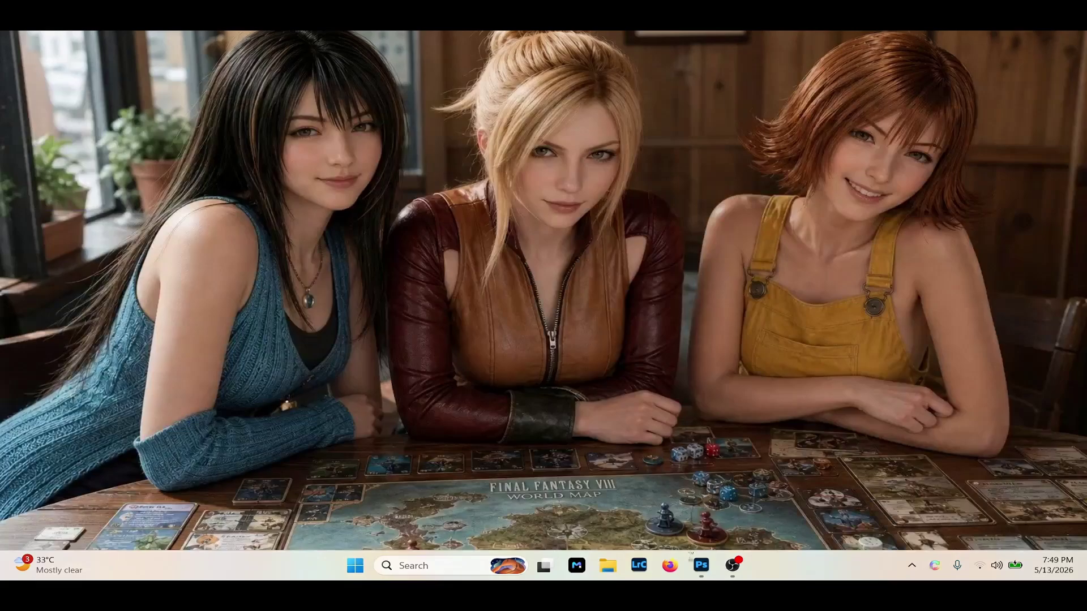
left_click(700, 565)
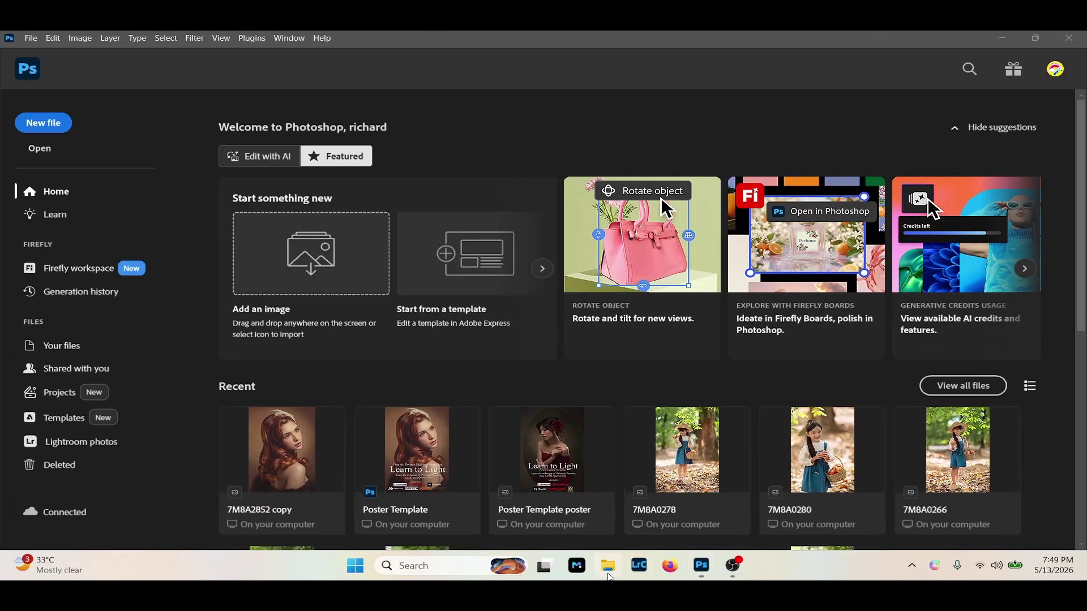
In File Explorer, open Edit sample_MagiMir_Retouch inside the Desktop's Edit sample folder and select both exported photos.
left_click(609, 575)
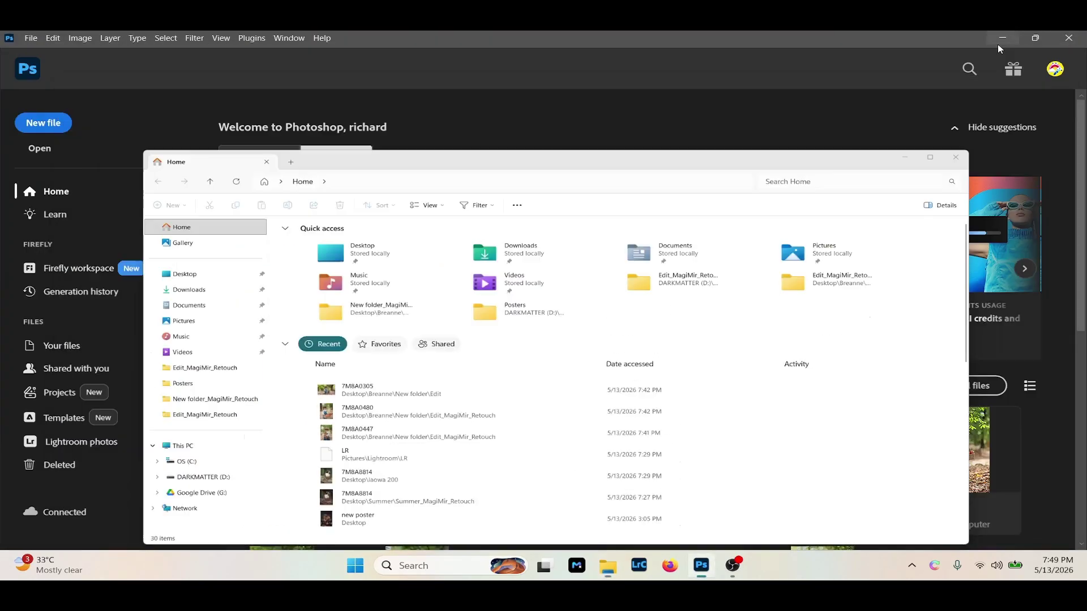
left_click(997, 44)
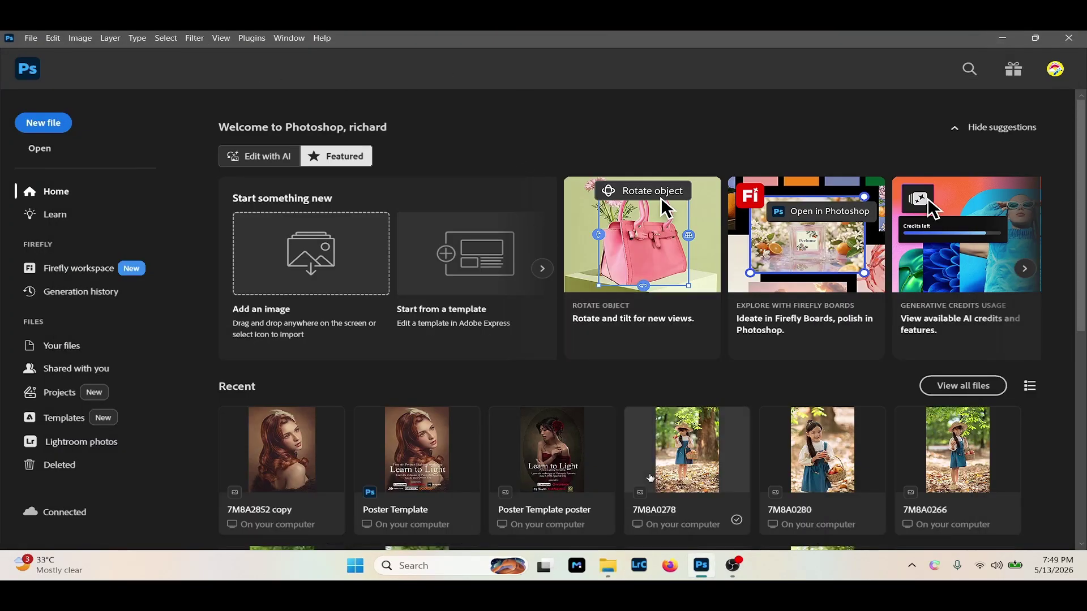
left_click(607, 567)
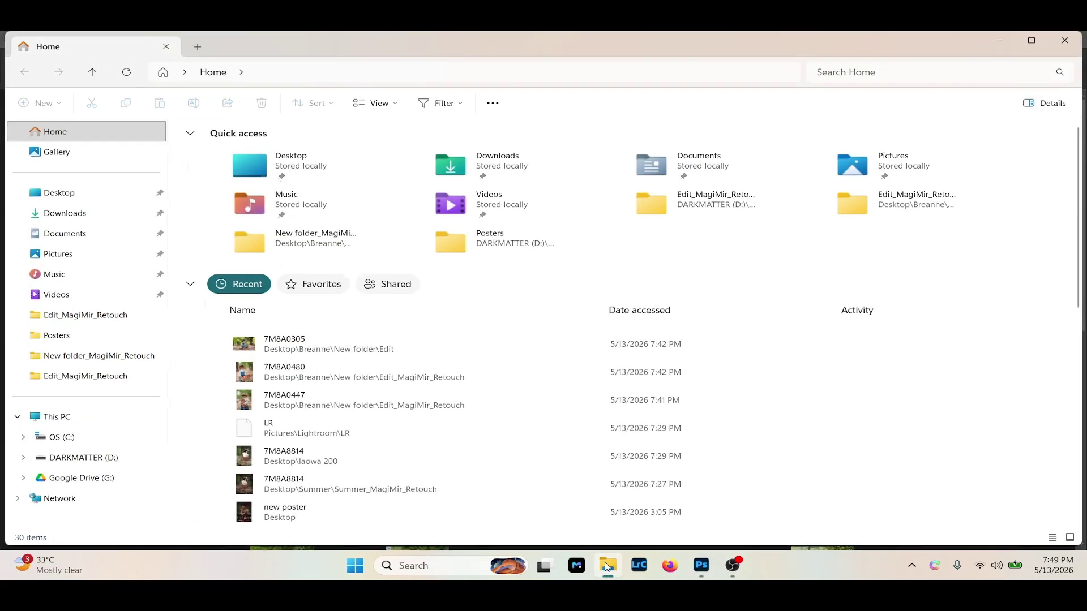
left_click(90, 194)
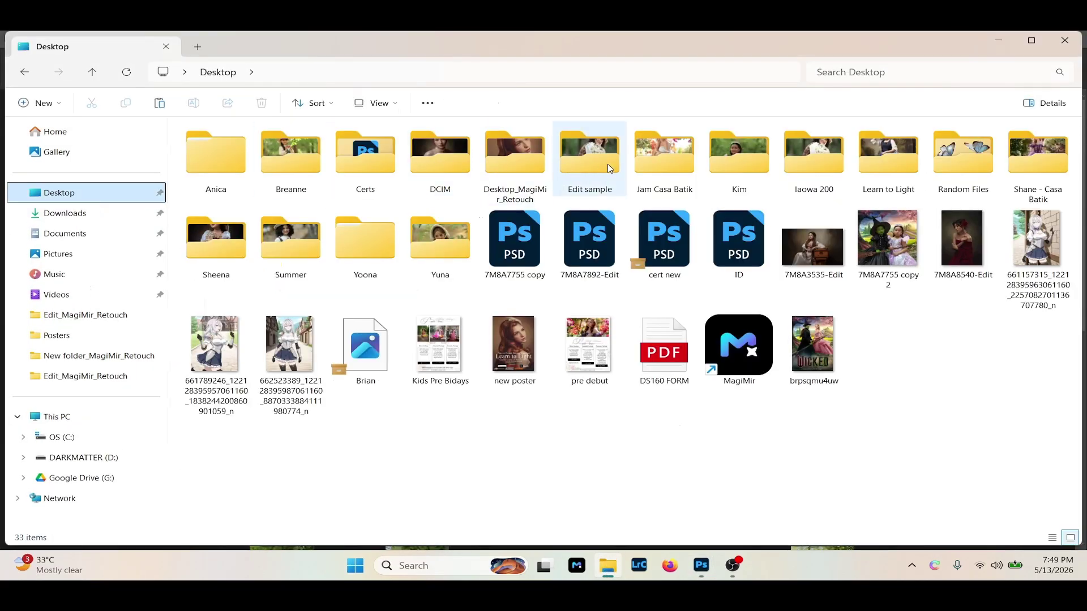
double_click(609, 168)
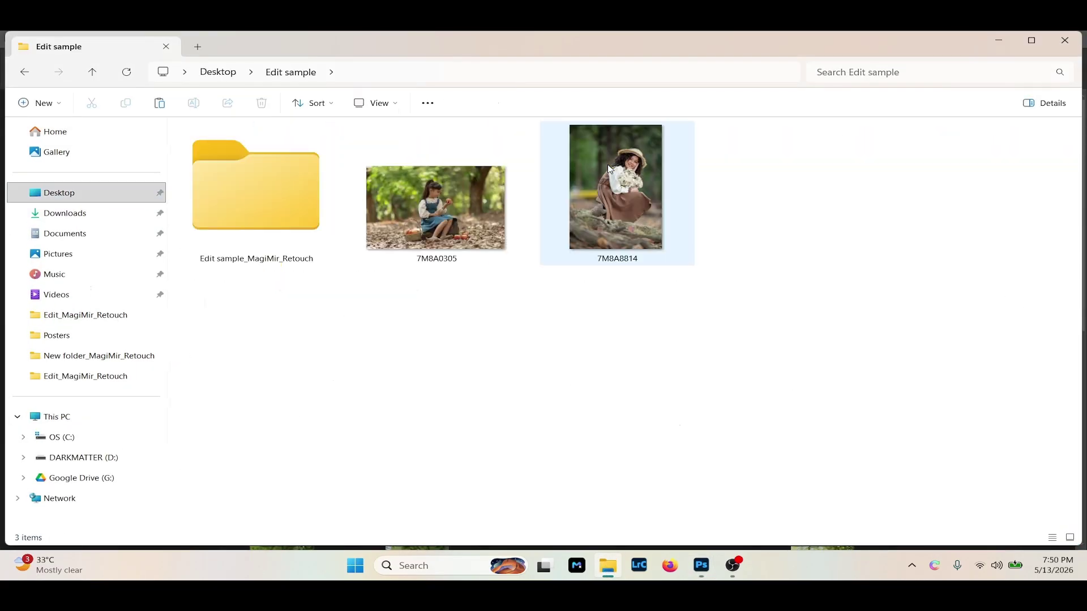
double_click(258, 221)
left_click_drag(221, 255, 339, 121)
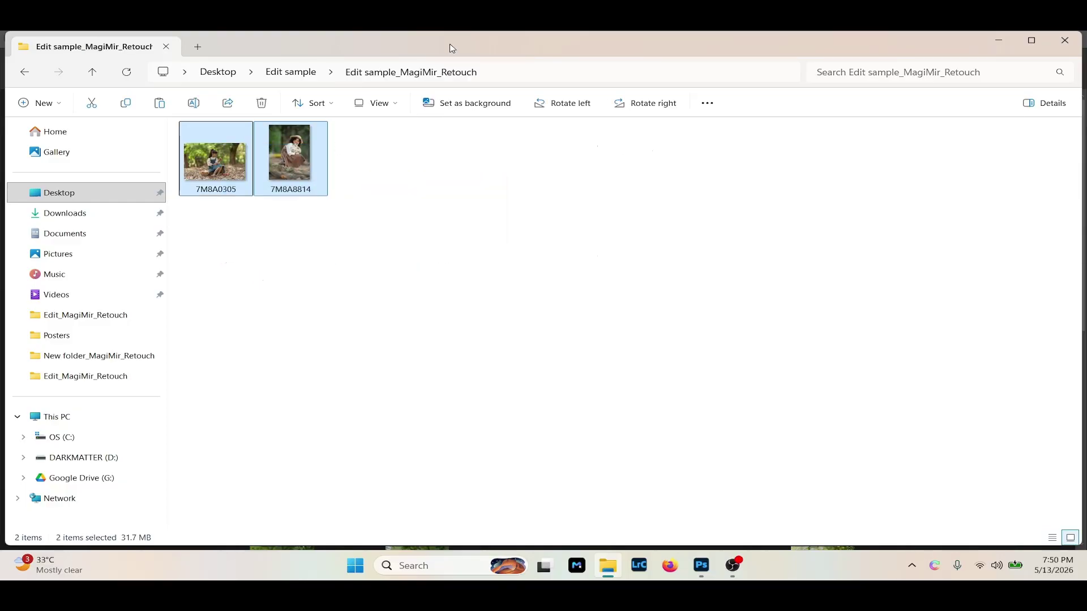
Compare the Lightroom exports in the Edit sample folder with the retouched copies in Edit sample_MagiMir_Retouch.
left_click_drag(452, 49, 887, 210)
left_click_drag(689, 209, 254, 68)
left_click(449, 272)
left_click(17, 95)
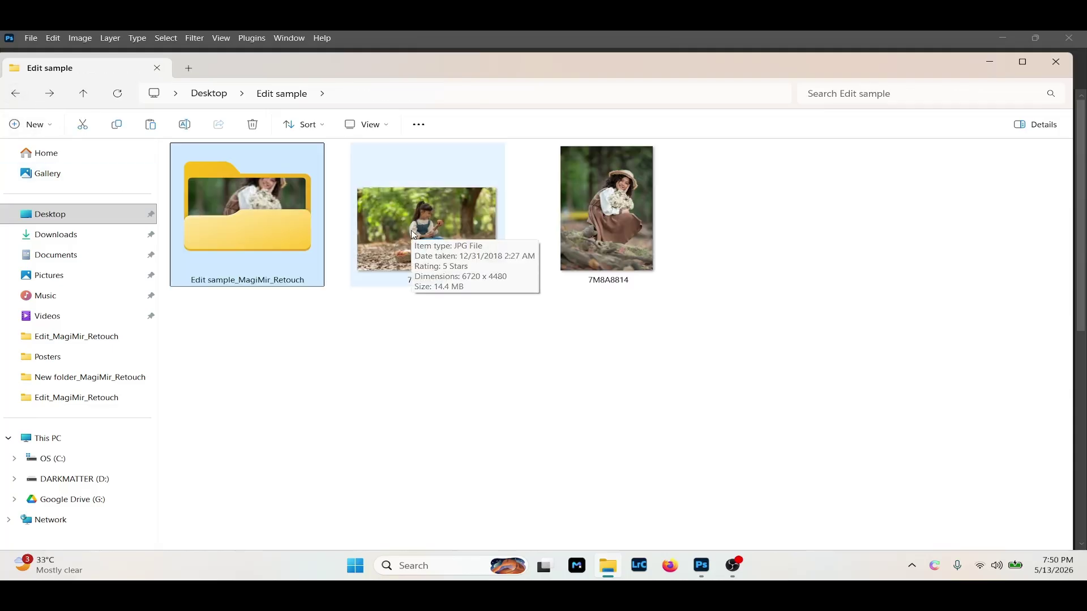
double_click(287, 226)
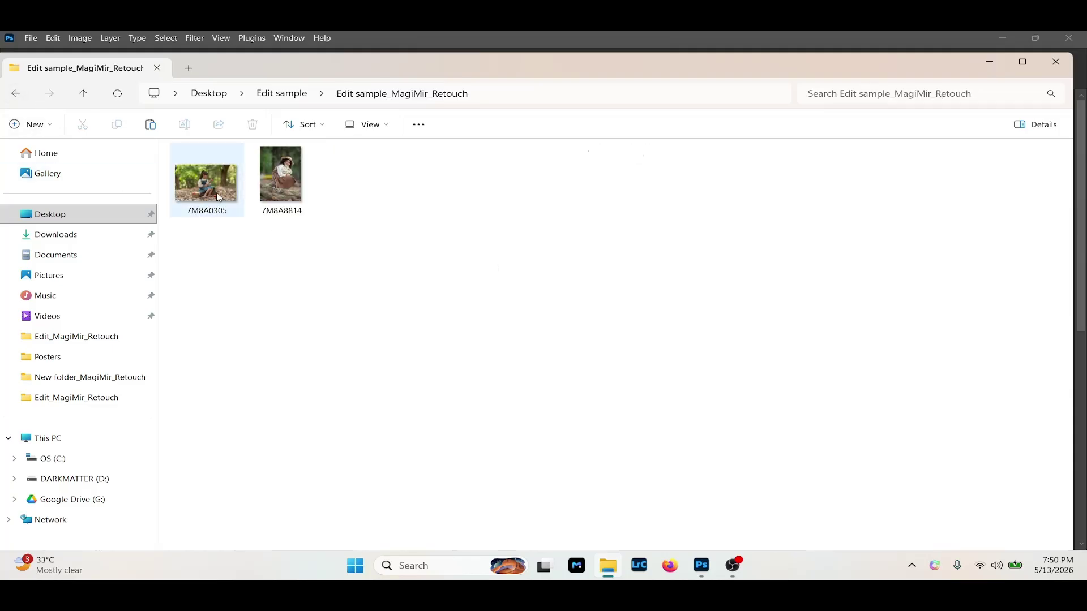
left_click(17, 94)
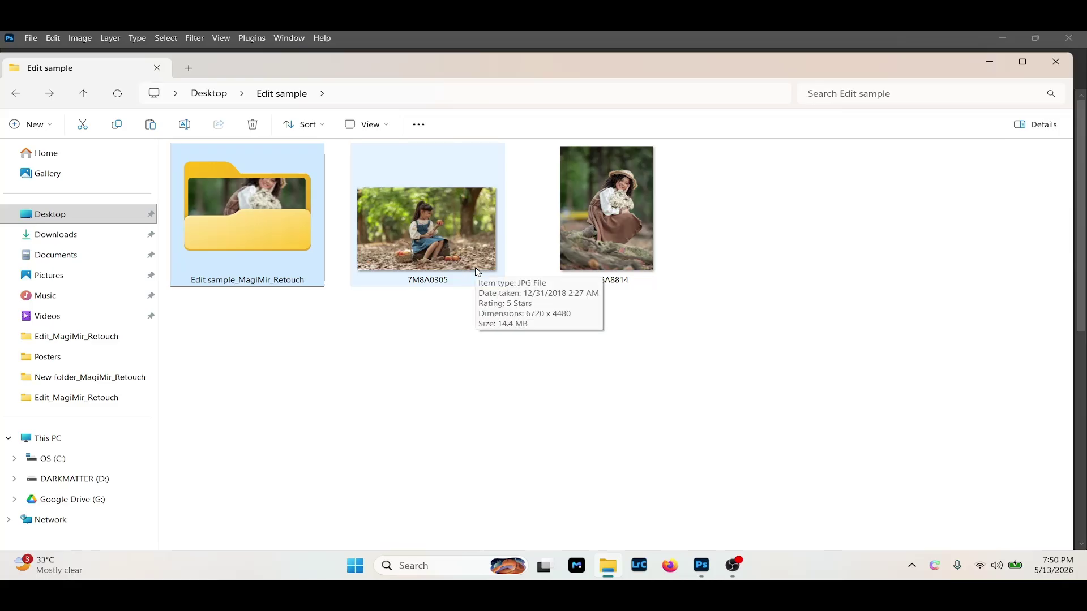
double_click(261, 248)
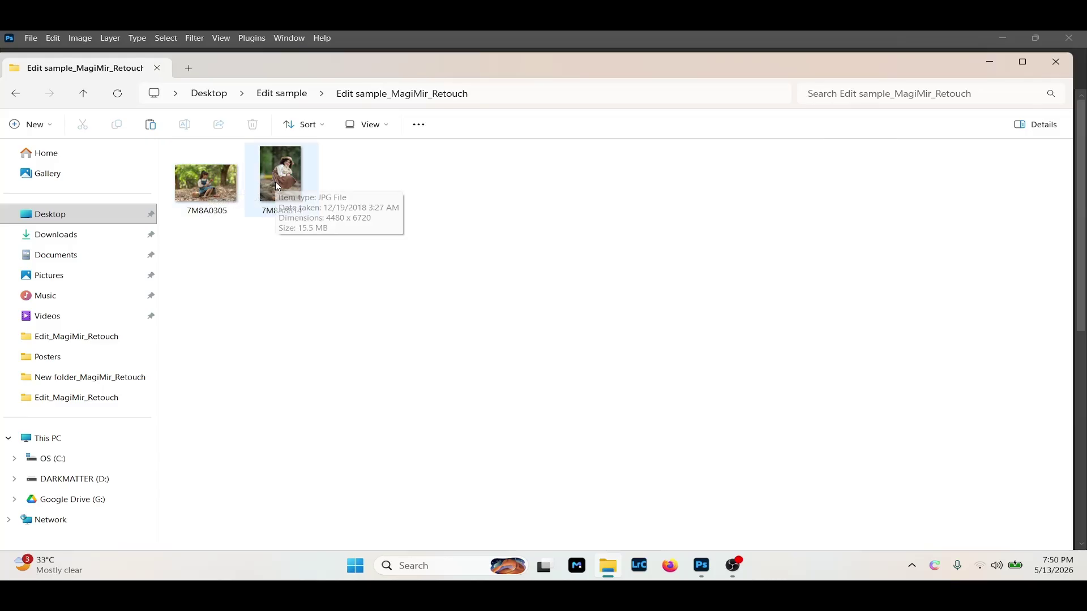
Open the retouched photos 7M8A0305 and 7M8A8814 from Edit sample_MagiMir_Retouch in Photoshop.
left_click_drag(329, 260, 193, 202)
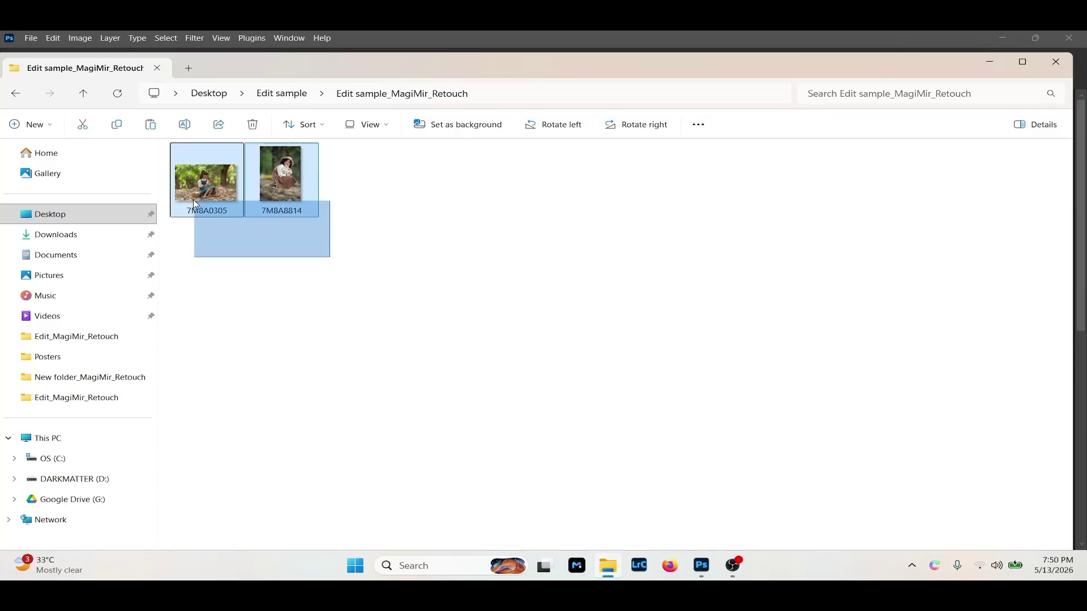
left_click_drag(305, 71, 686, 247)
left_click_drag(687, 365, 378, 354)
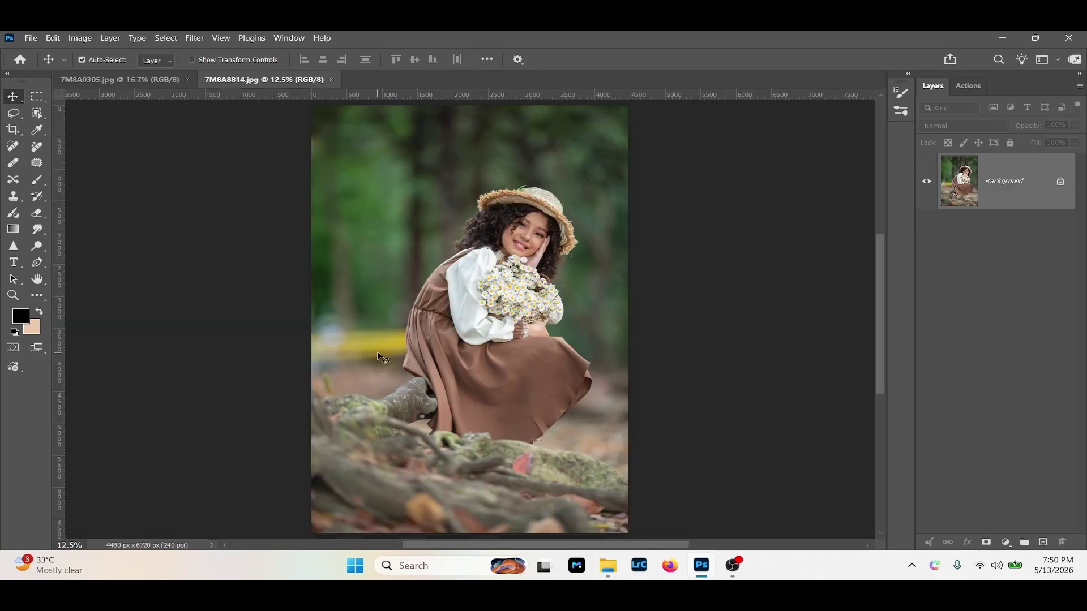
scroll(657, 204, "right", 1)
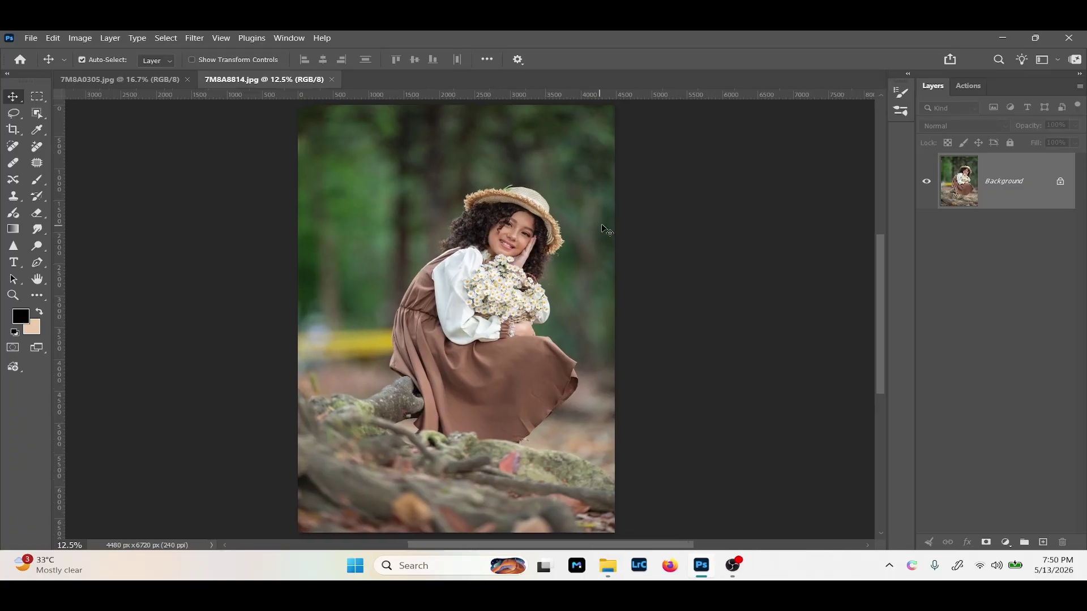
Open the earlier 7M8A8814 from Desktop > Summer > Summer_MagiMir_Retouch and compare it with the newly retouched version.
key("ctrl+o")
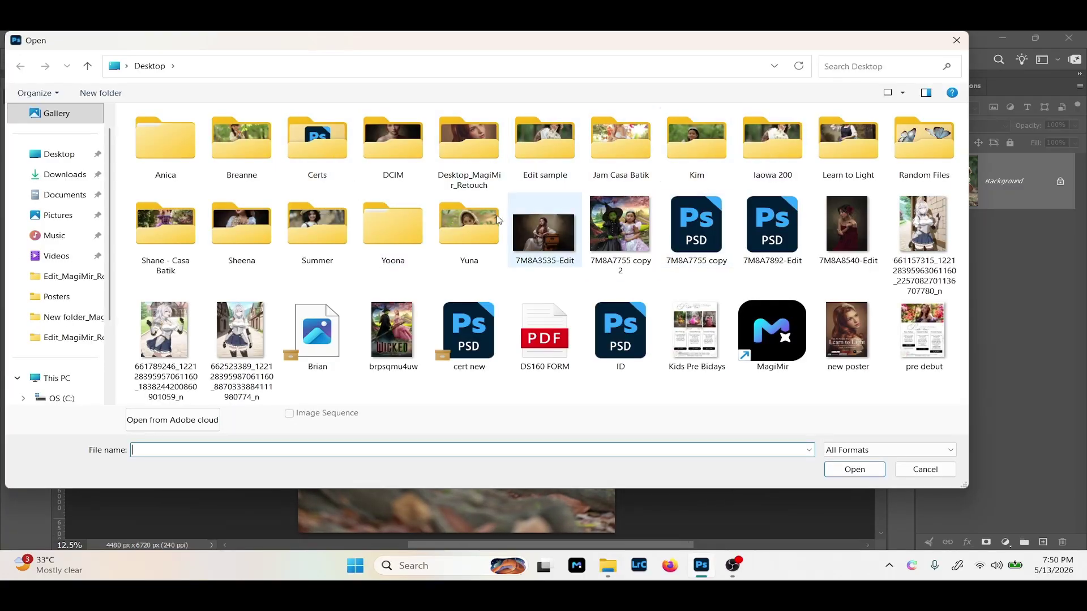
double_click(330, 231)
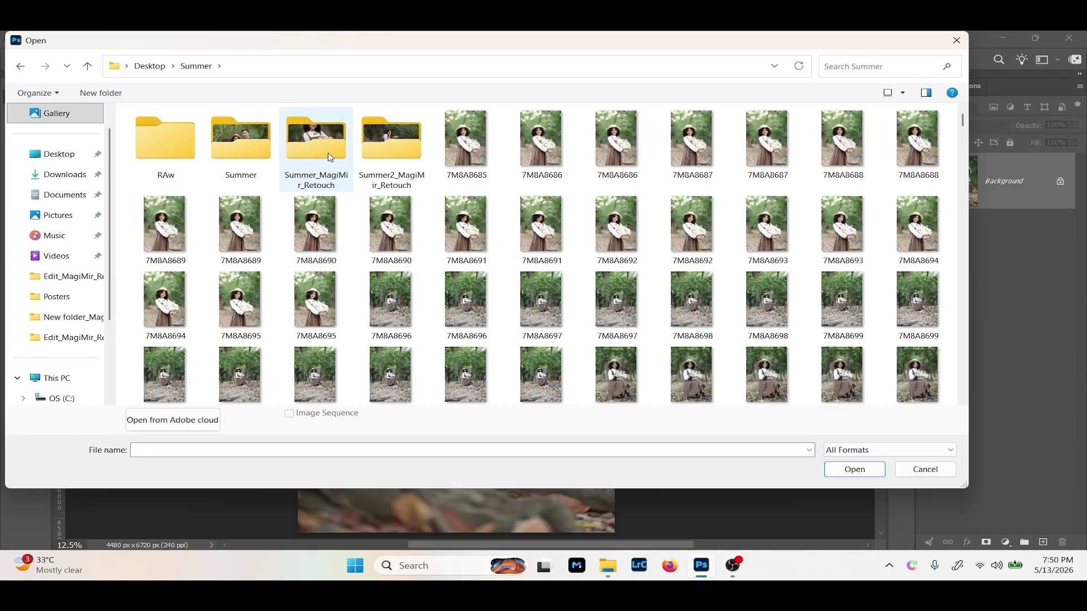
double_click(331, 158)
left_click(323, 164)
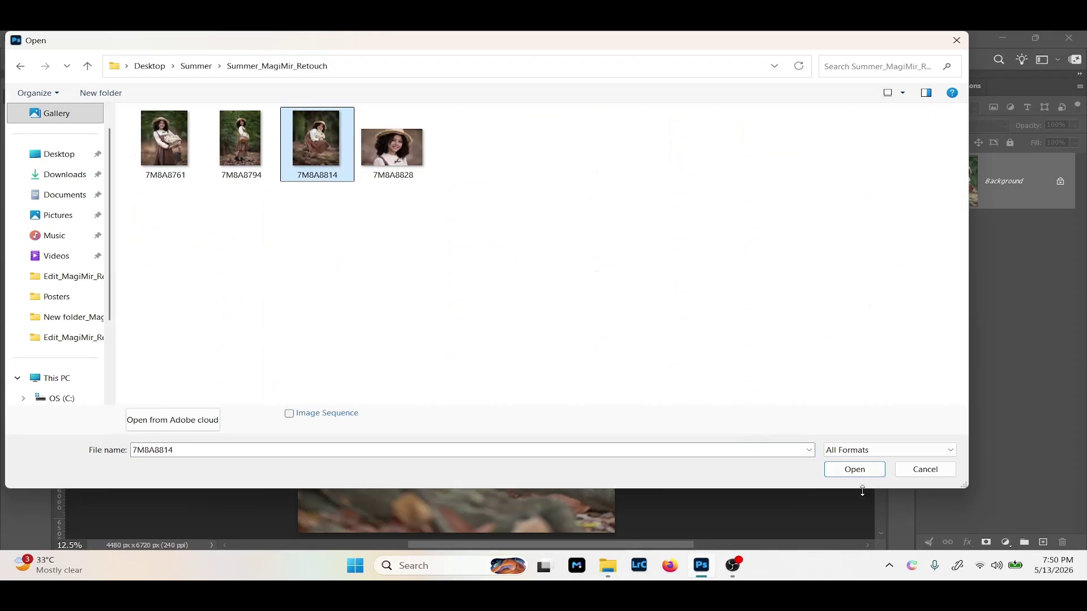
left_click(867, 473)
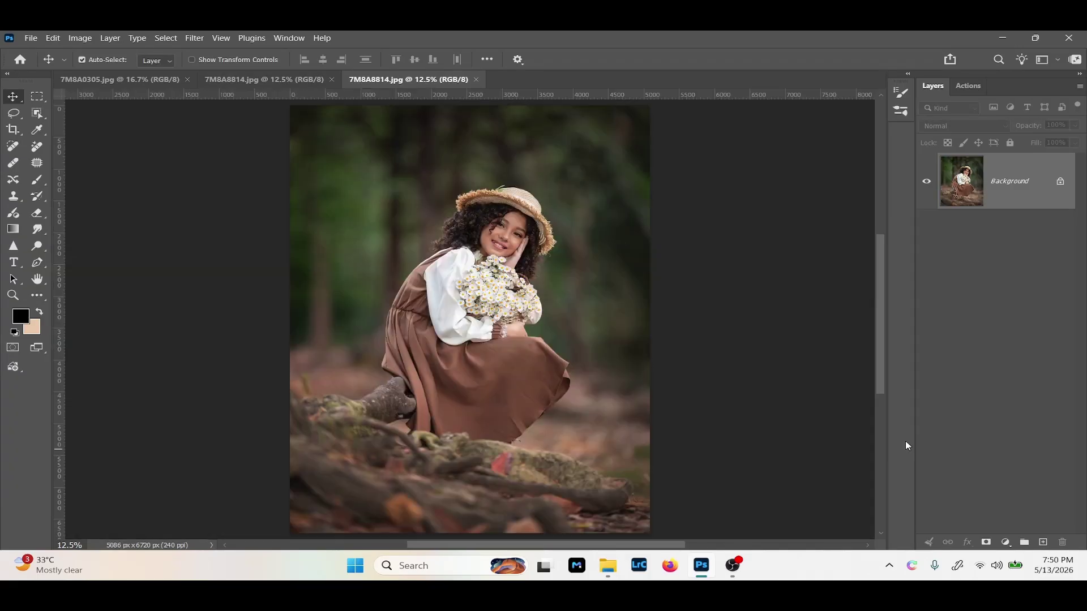
left_click(291, 79)
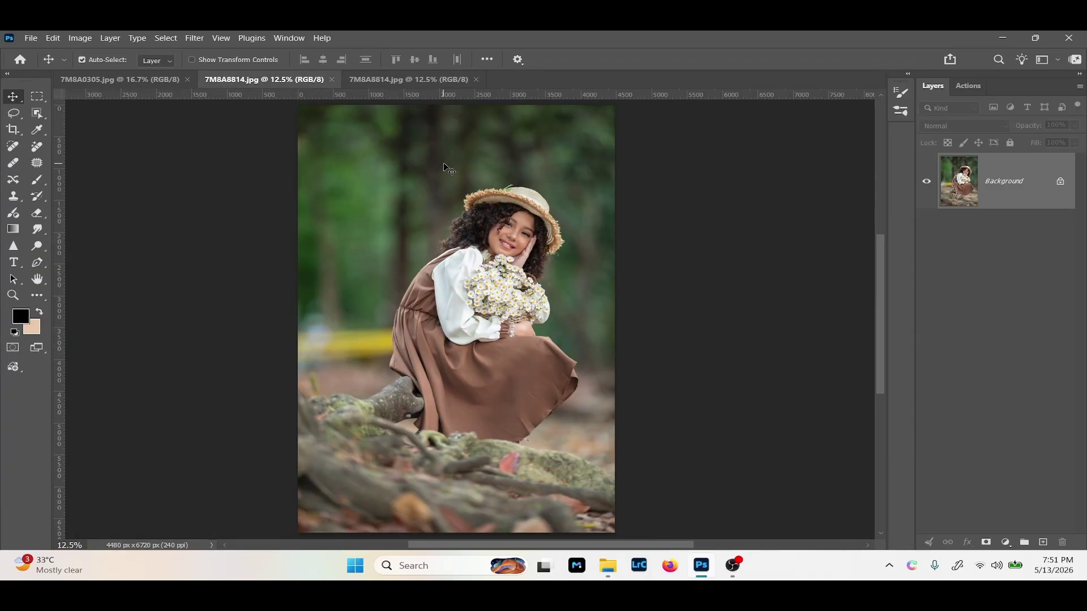
left_click(412, 80)
left_click(281, 78)
With the Lasso tool at a 1 px feather, select the blurred yellow object behind the girl in the new 7M8A8814.
key("l")
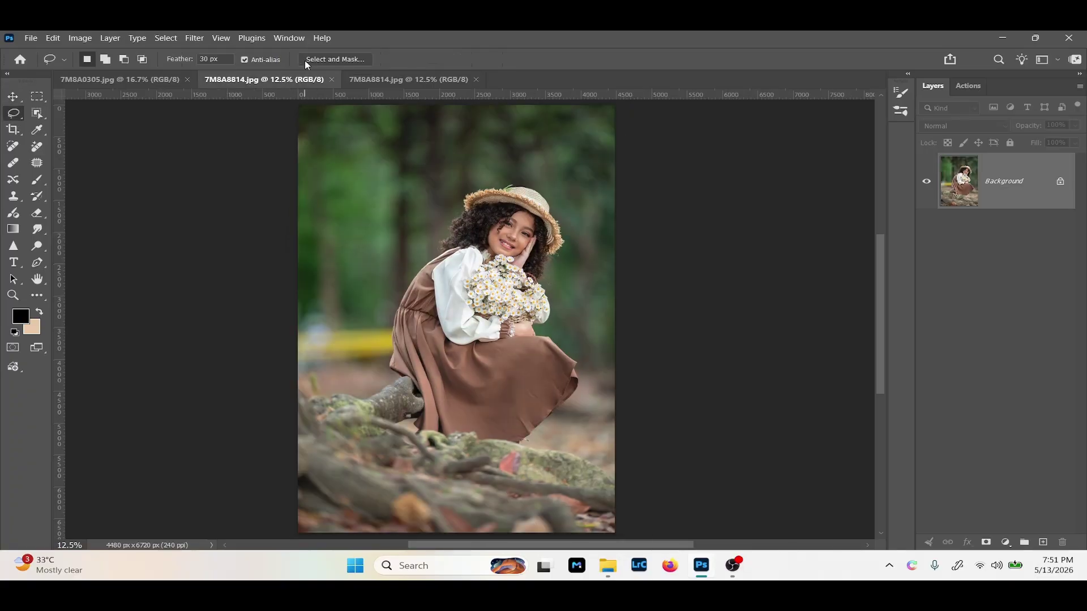
mouse_move(298, 371)
left_mouse_down()
mouse_move(390, 361)
mouse_move(390, 336)
left_mouse_up()
left_click(376, 322)
left_click(206, 60)
type("1")
mouse_move(297, 373)
left_mouse_down()
mouse_move(389, 363)
mouse_move(394, 326)
mouse_move(339, 312)
mouse_move(266, 357)
mouse_move(294, 371)
left_mouse_up()
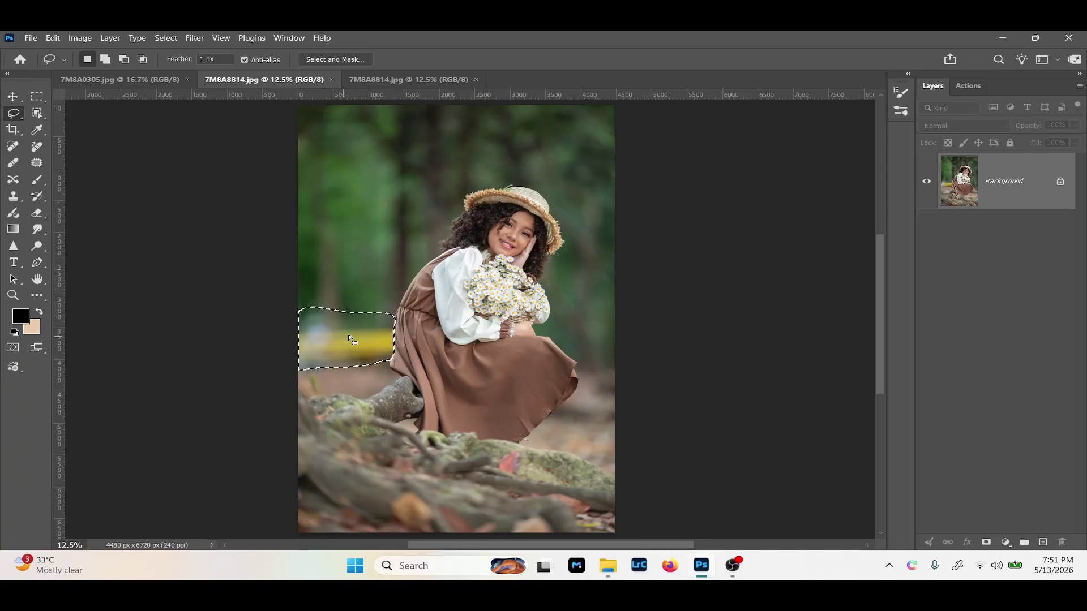
Replace the selected yellow object with a Generative Fill using the Firefly Image 5 model and the prompt "remove and fill".
right_click(345, 340)
left_click(406, 237)
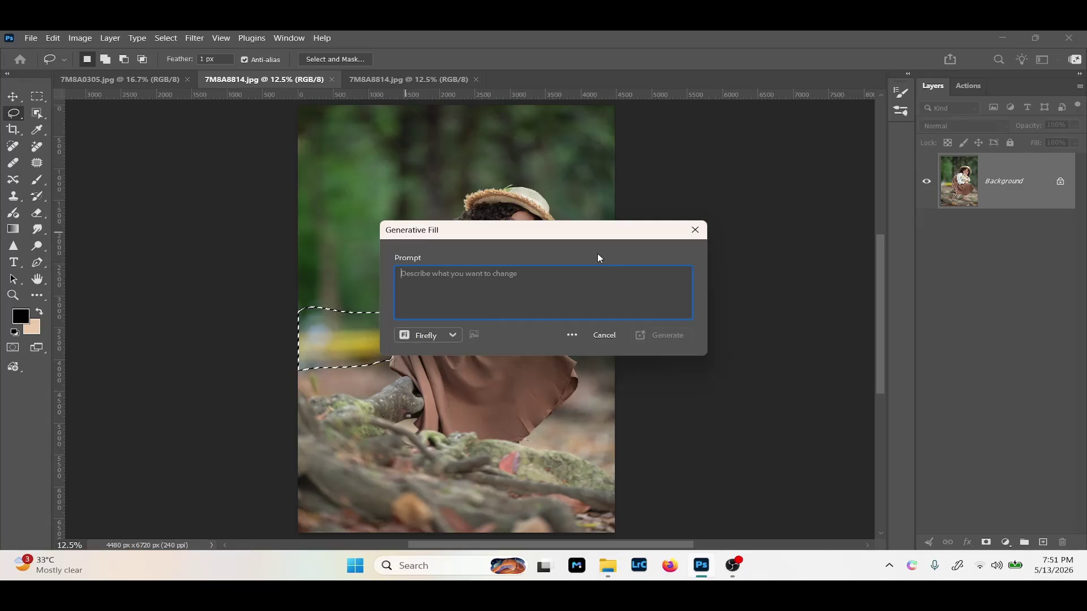
left_click(560, 279)
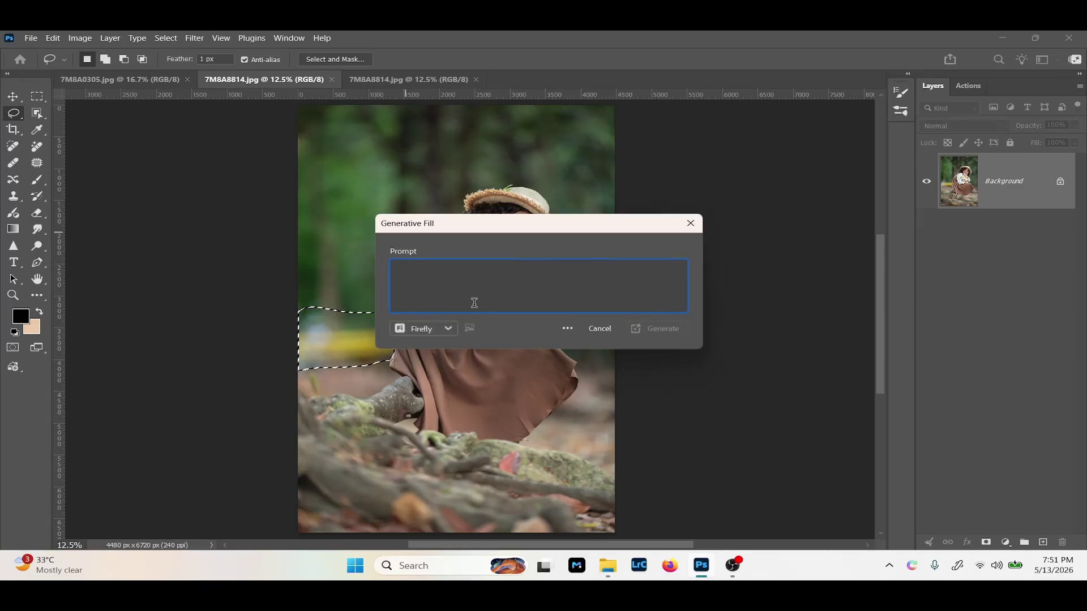
left_click(452, 330)
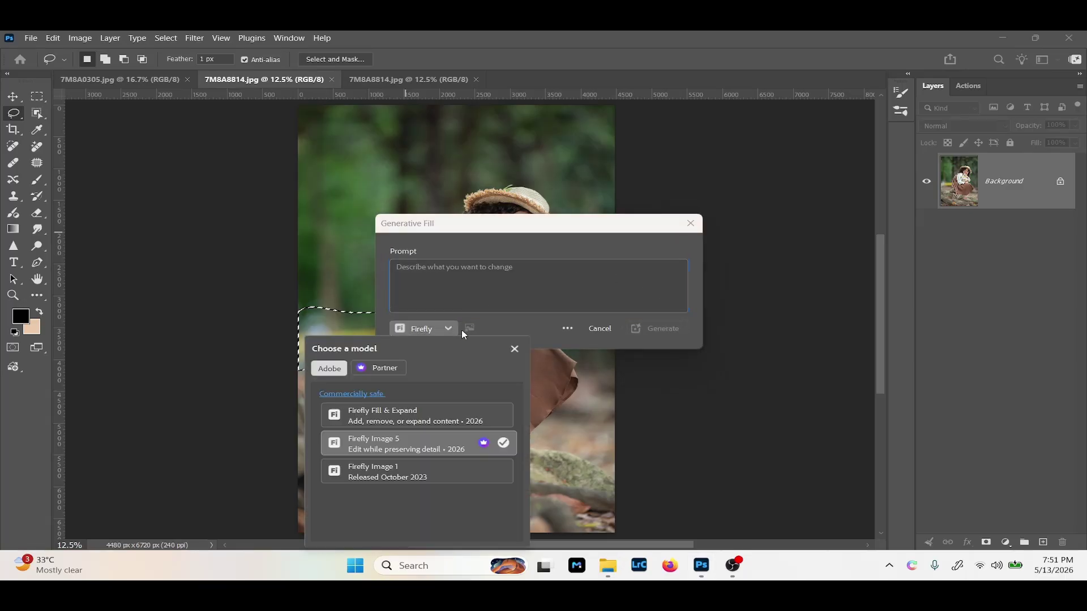
left_click(443, 436)
left_click(543, 292)
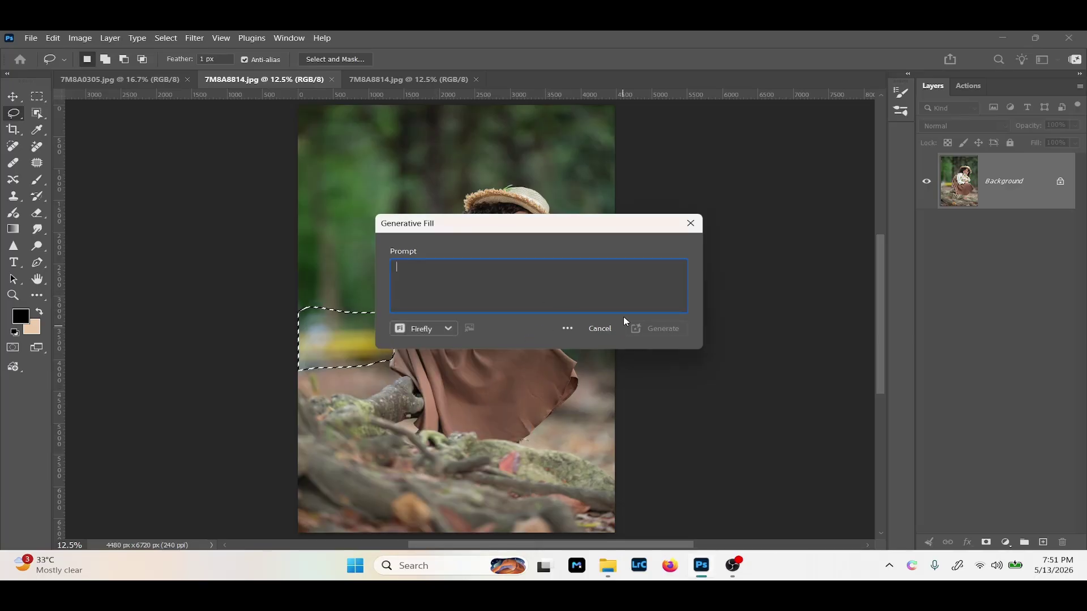
left_click_drag(568, 228, 665, 237)
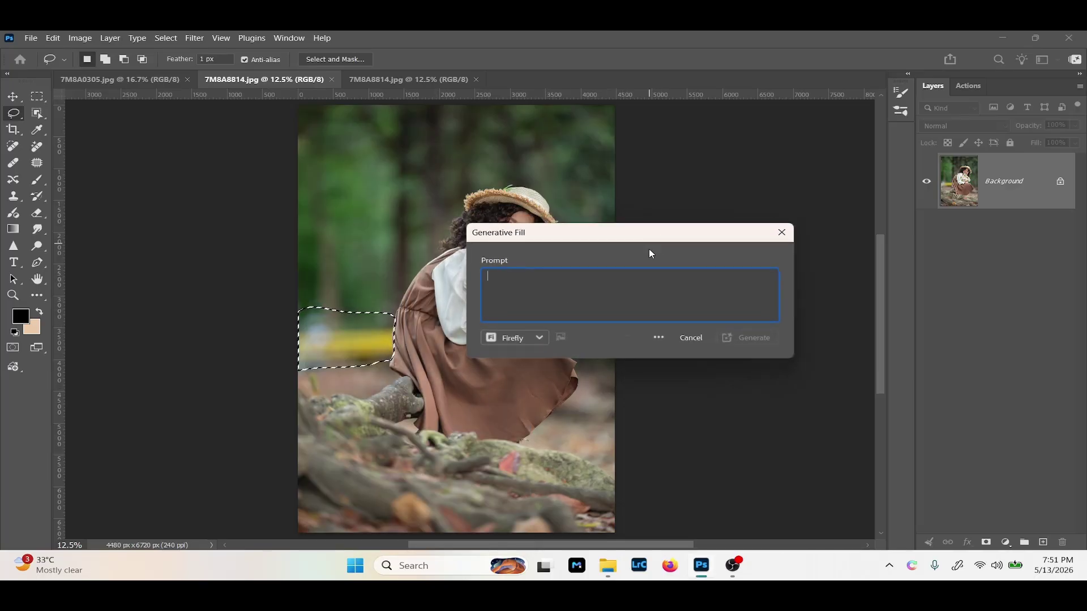
type("remove and fill")
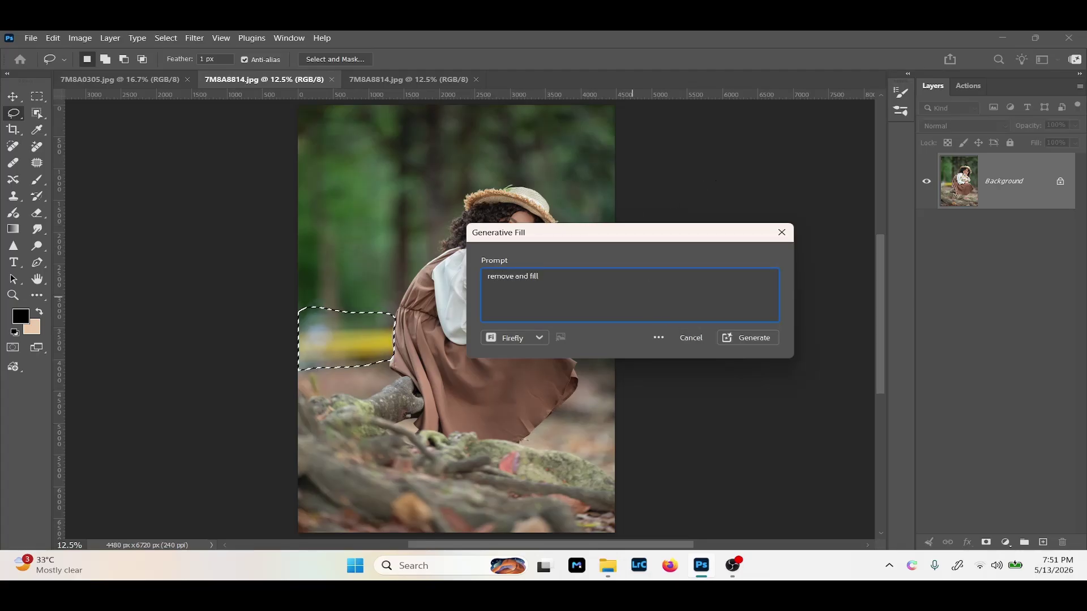
left_click(760, 338)
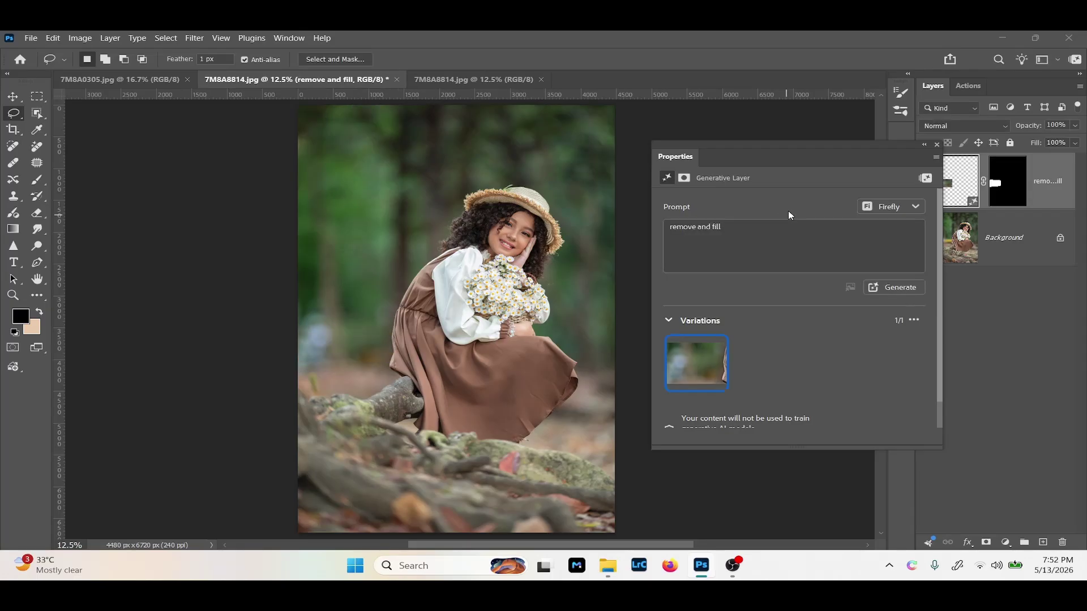
Compare the photo with and without the generated fill, then merge the fill layer into the background.
left_click(937, 145)
left_click(933, 196)
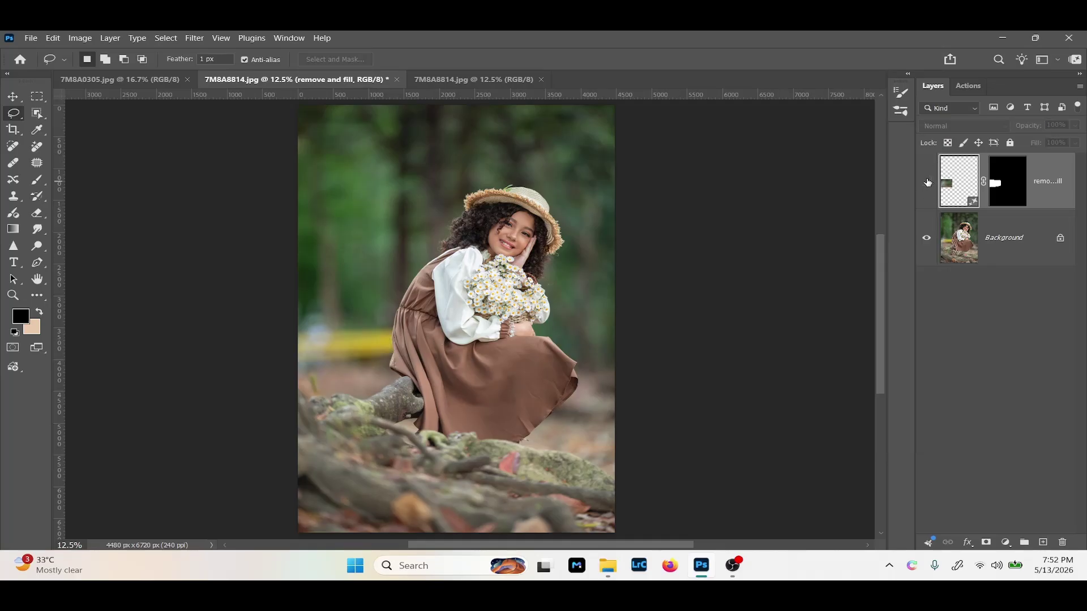
left_click(928, 182)
left_click(926, 183)
left_click(926, 183)
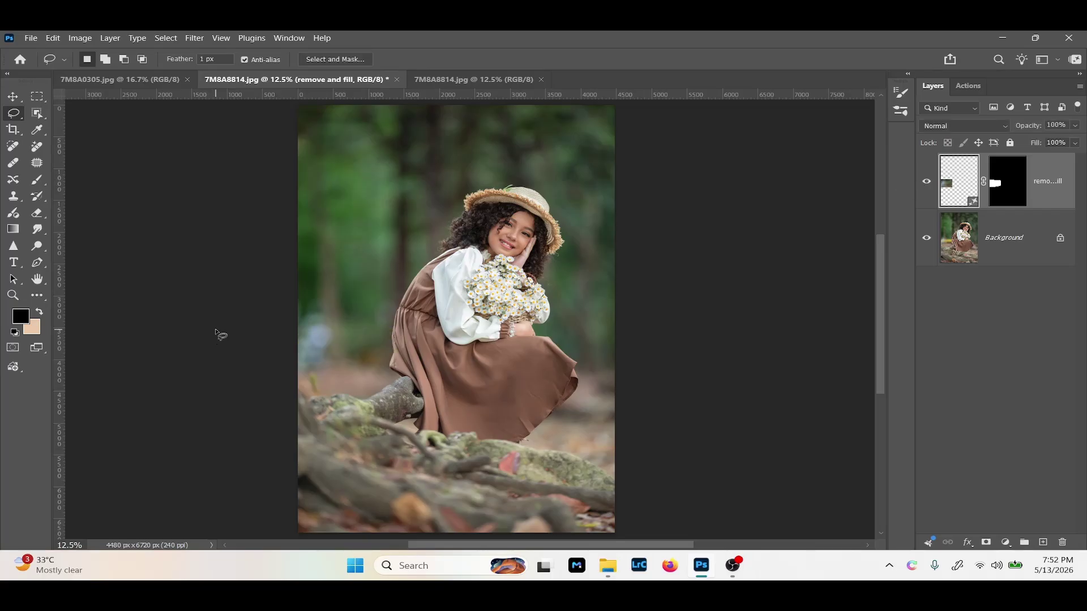
left_click(927, 183)
left_click(926, 183)
key("ctrl+e")
Extend the canvas on the photo's right side to a width of 5014 px with the Crop tool and Generative Expand, leaving the prompt empty.
key("c")
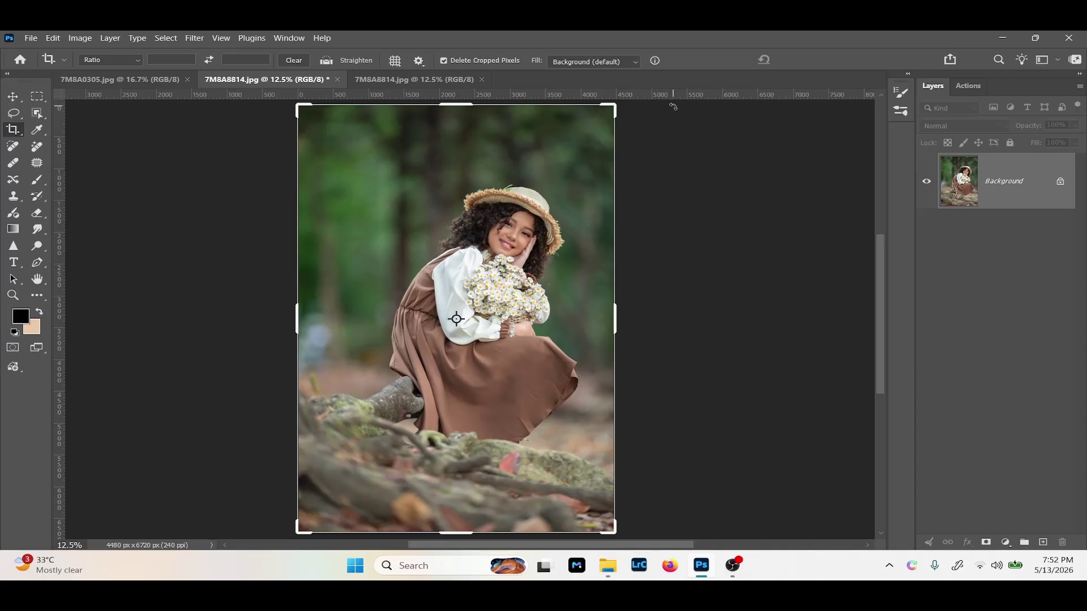
left_click(631, 64)
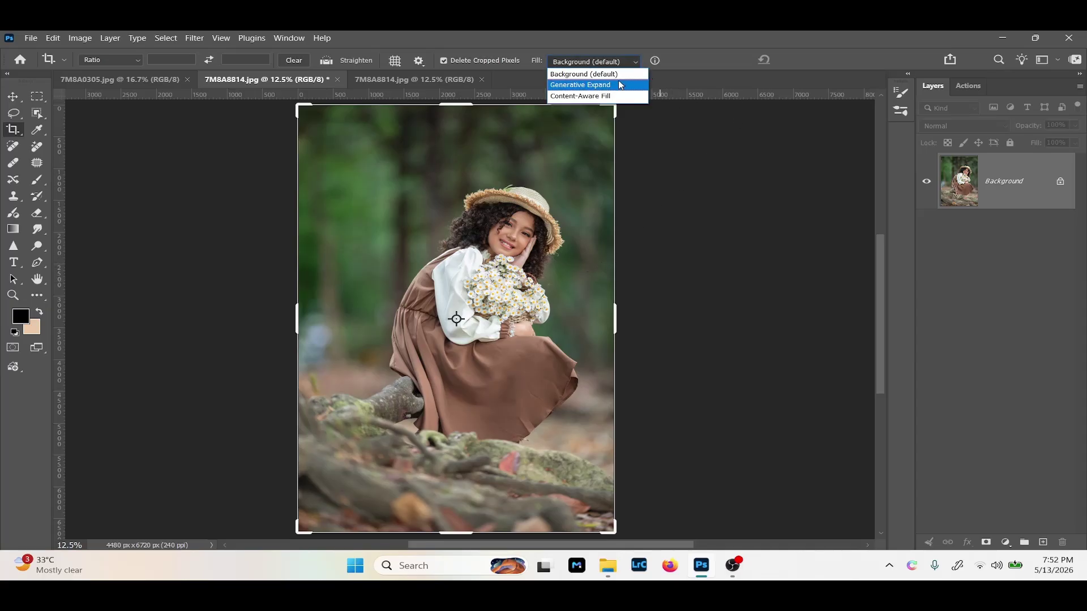
left_click(588, 97)
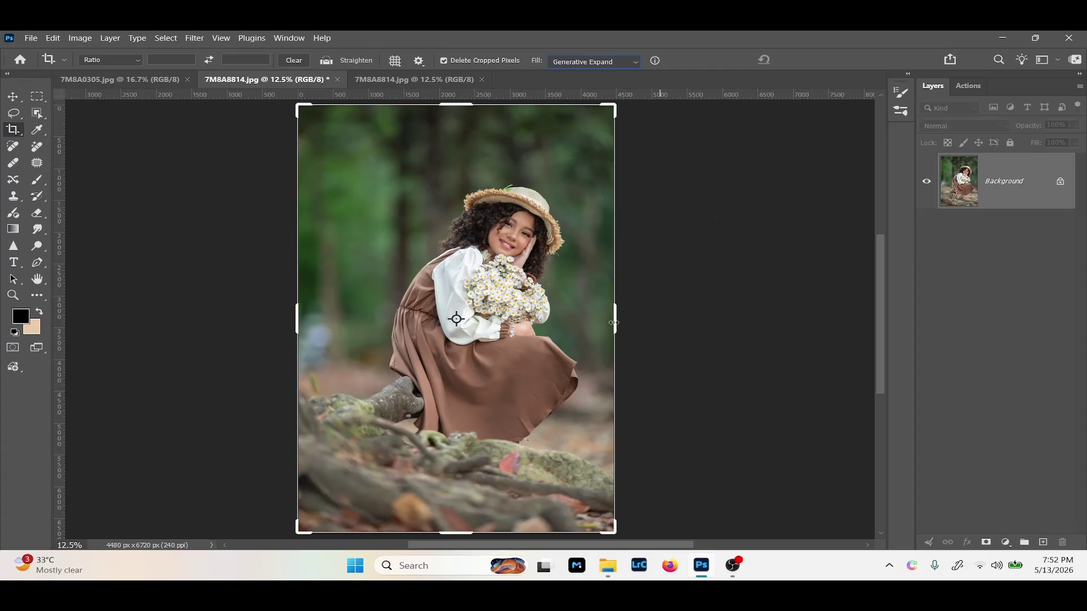
mouse_move(615, 322)
left_mouse_down()
mouse_move(638, 317)
mouse_move(635, 327)
left_mouse_up()
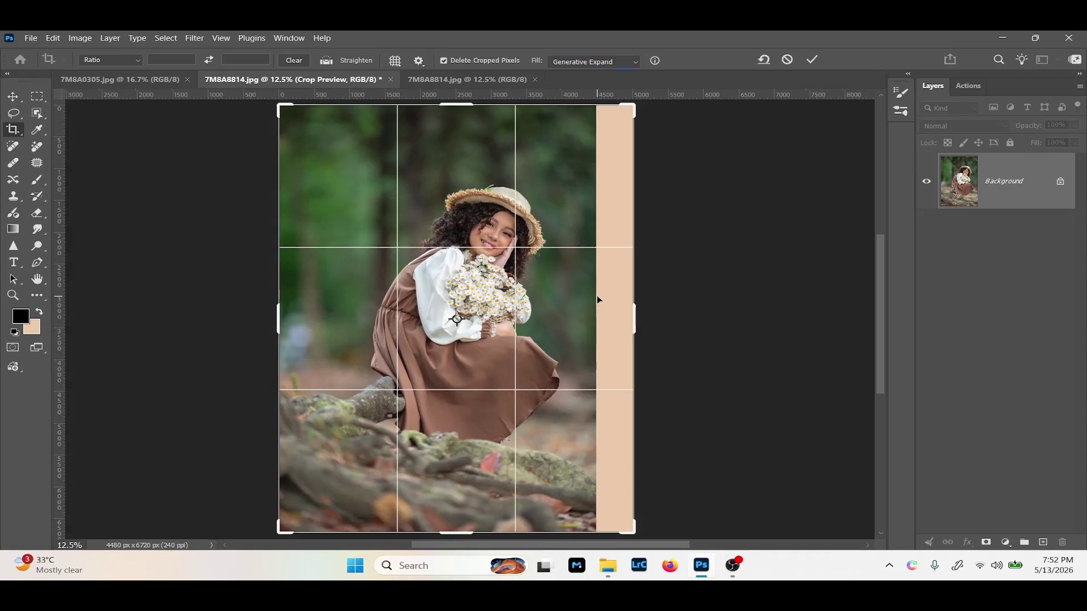
key("Return")
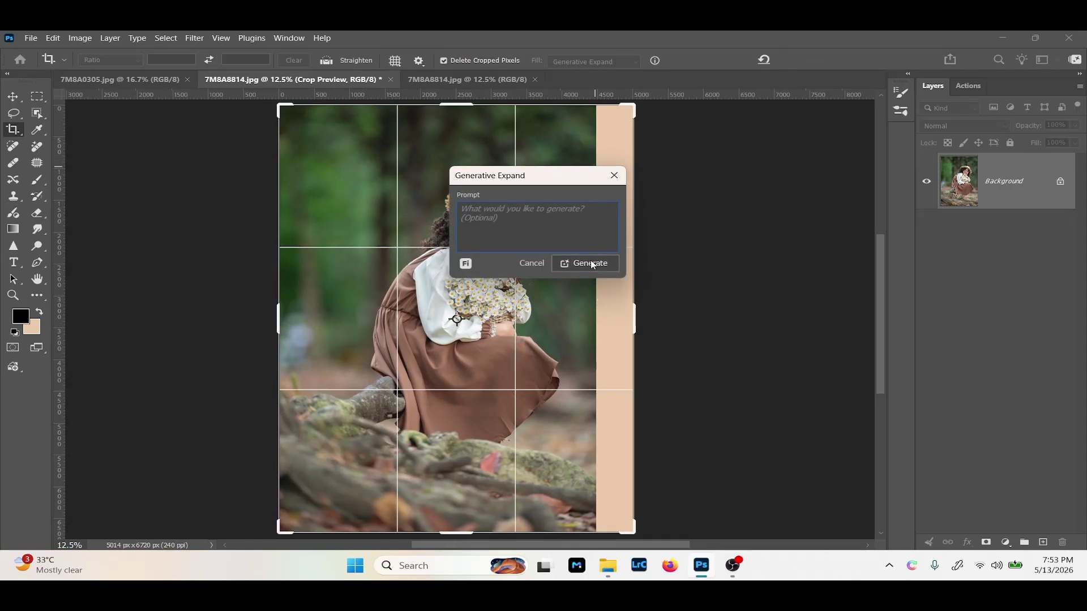
left_click(587, 263)
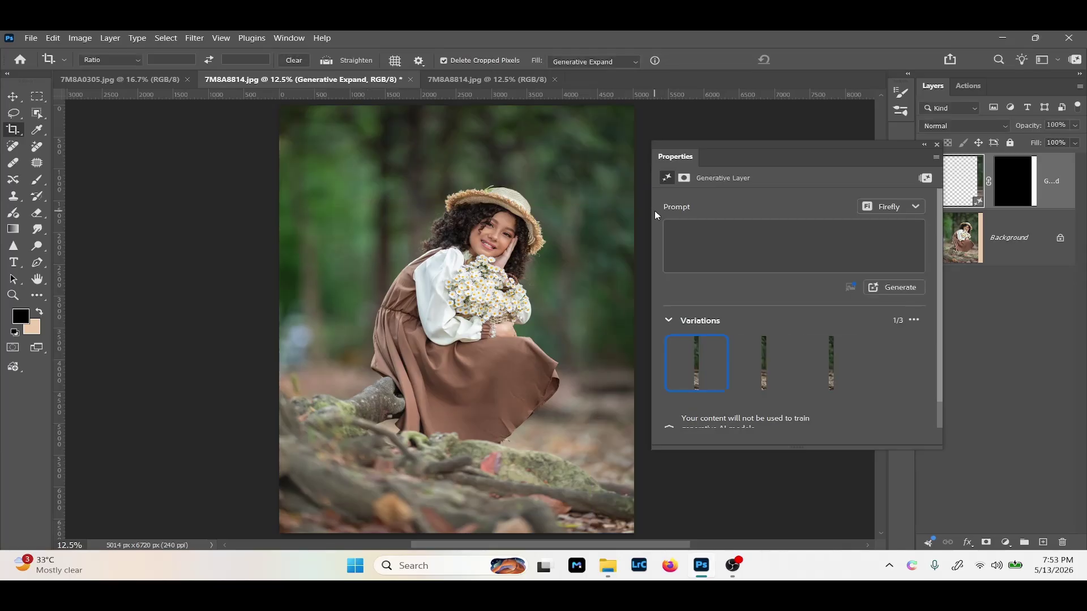
Compare the three Generative Expand variations, keep the third one and merge it into the background layer.
left_click_drag(777, 141, 802, 139)
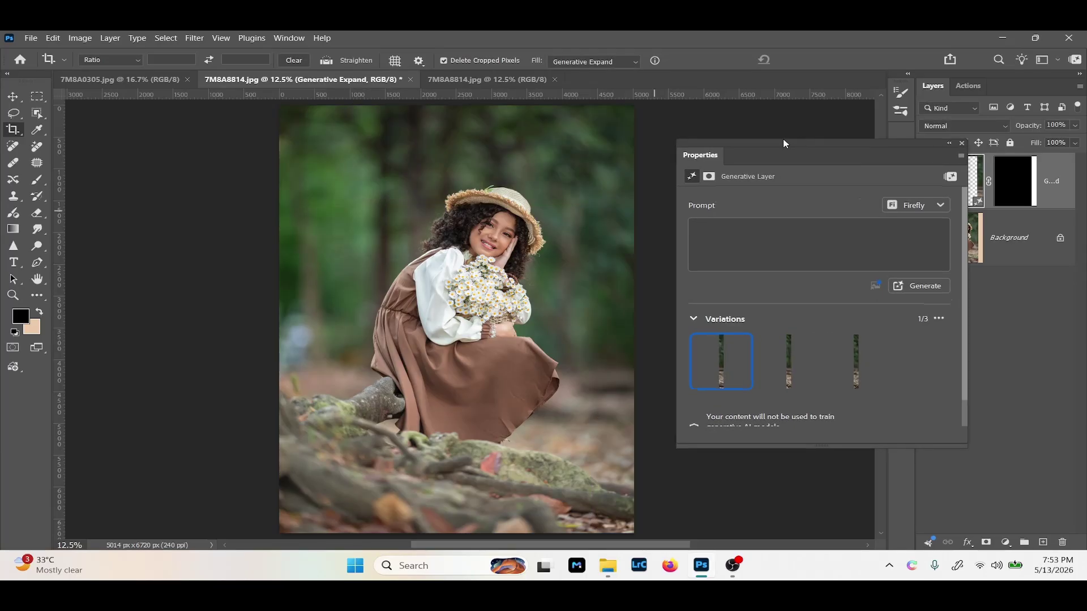
left_click(793, 362)
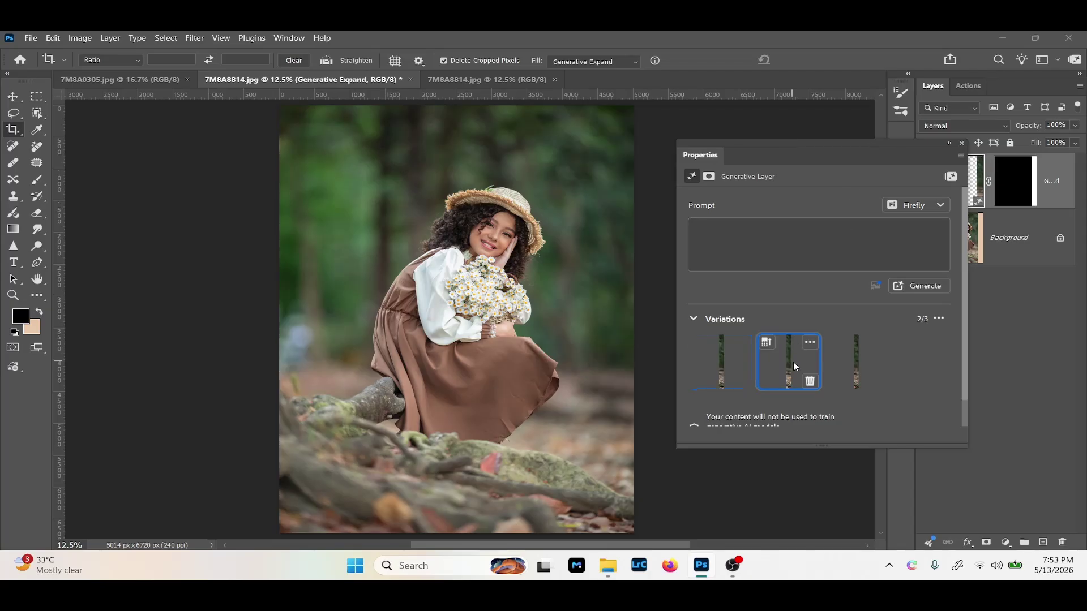
left_click(856, 367)
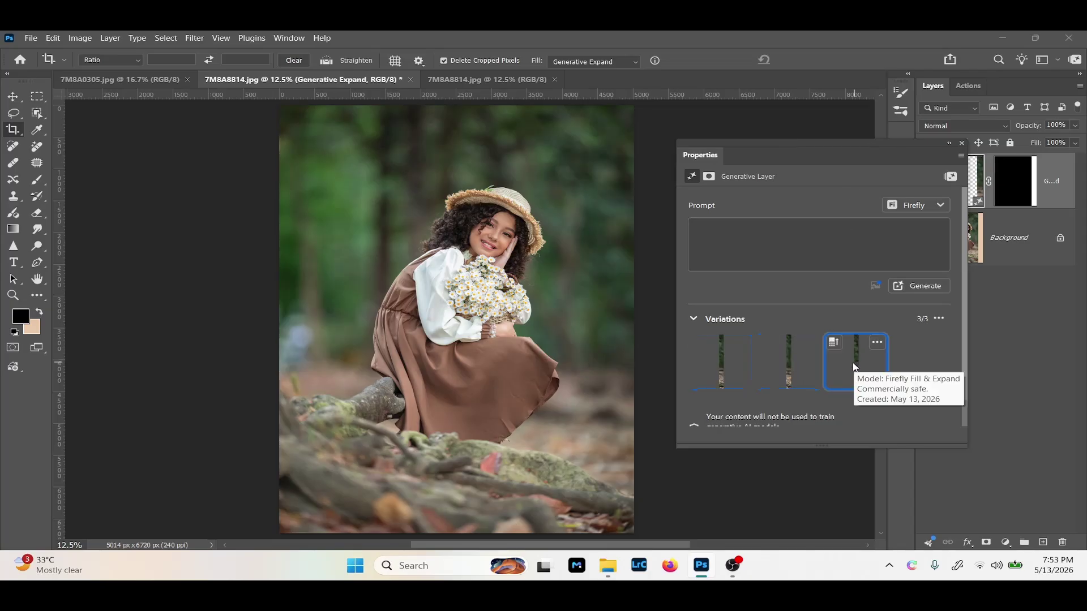
left_click(791, 362)
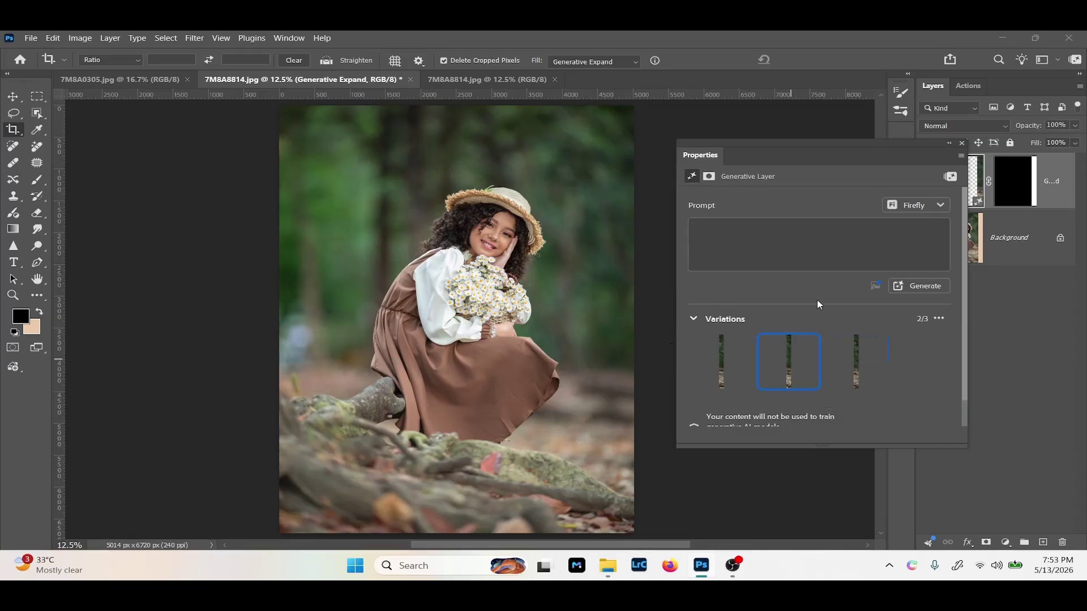
mouse_move(820, 375)
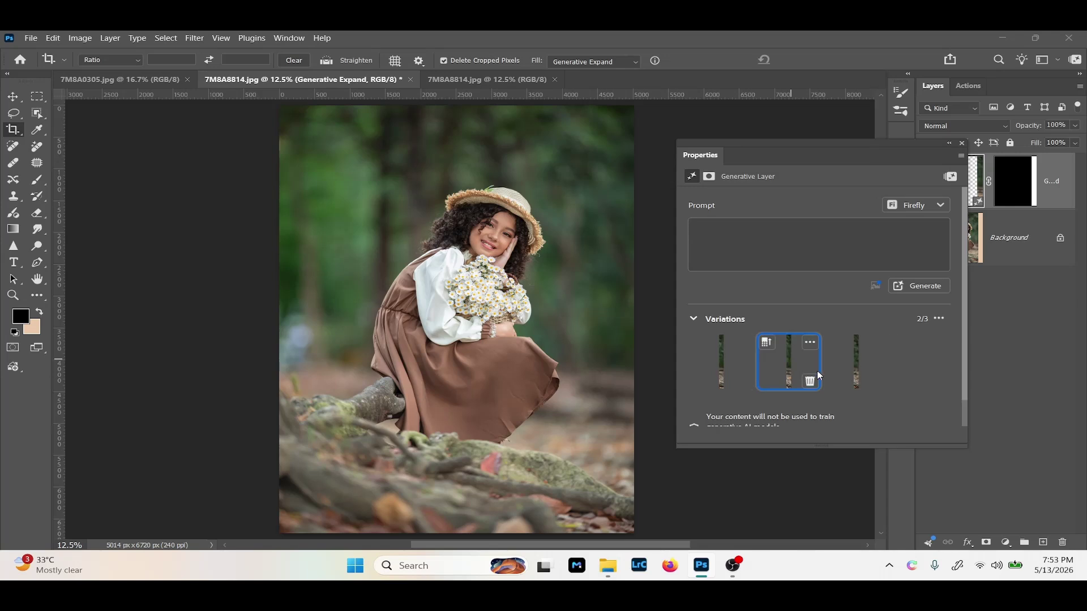
left_click(856, 370)
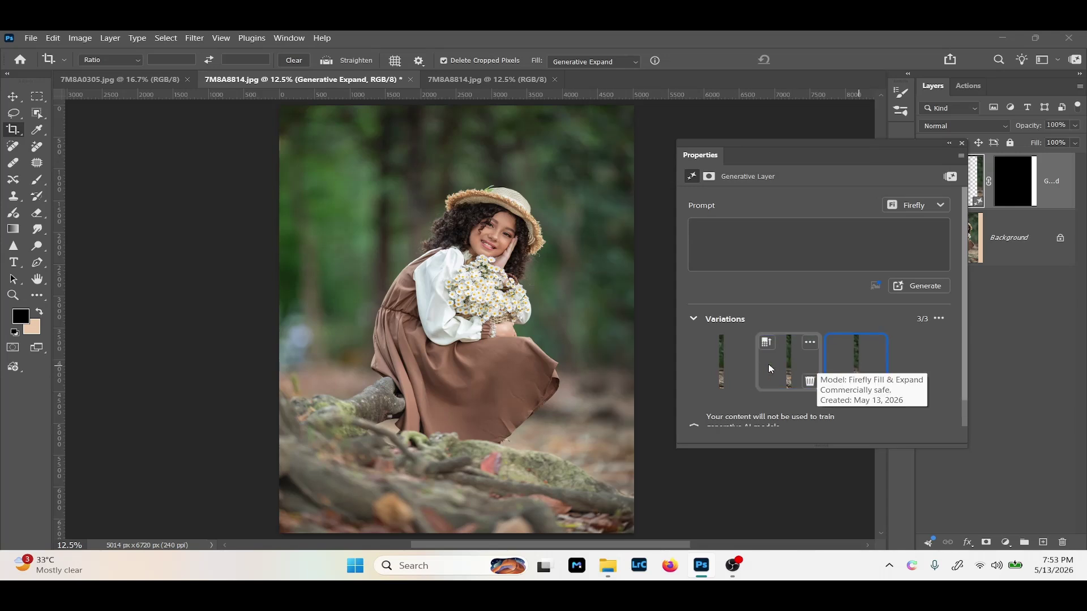
left_click(730, 367)
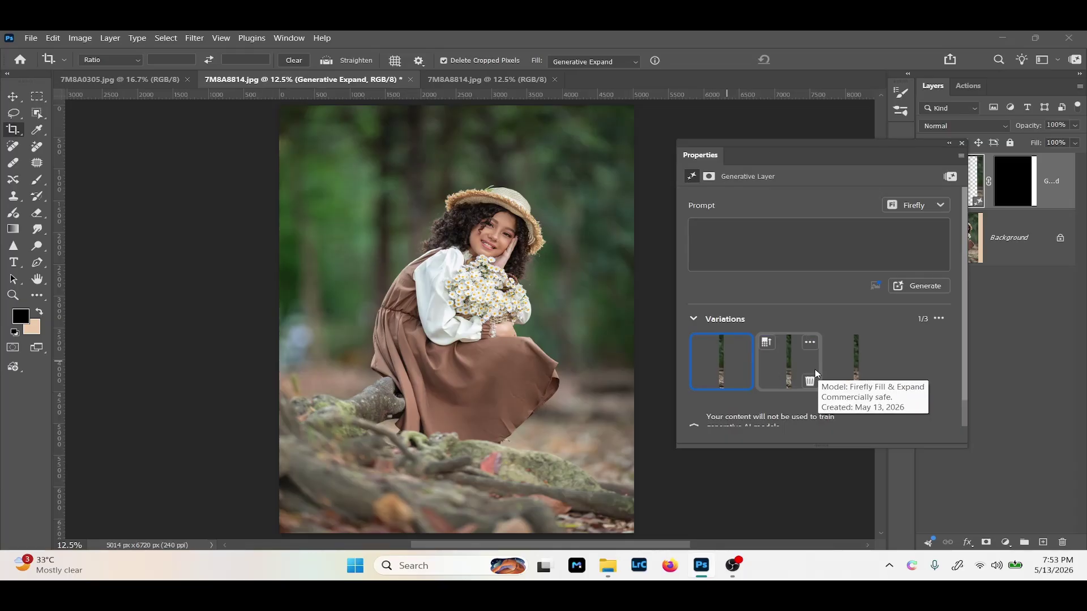
left_click(793, 367)
left_click(857, 361)
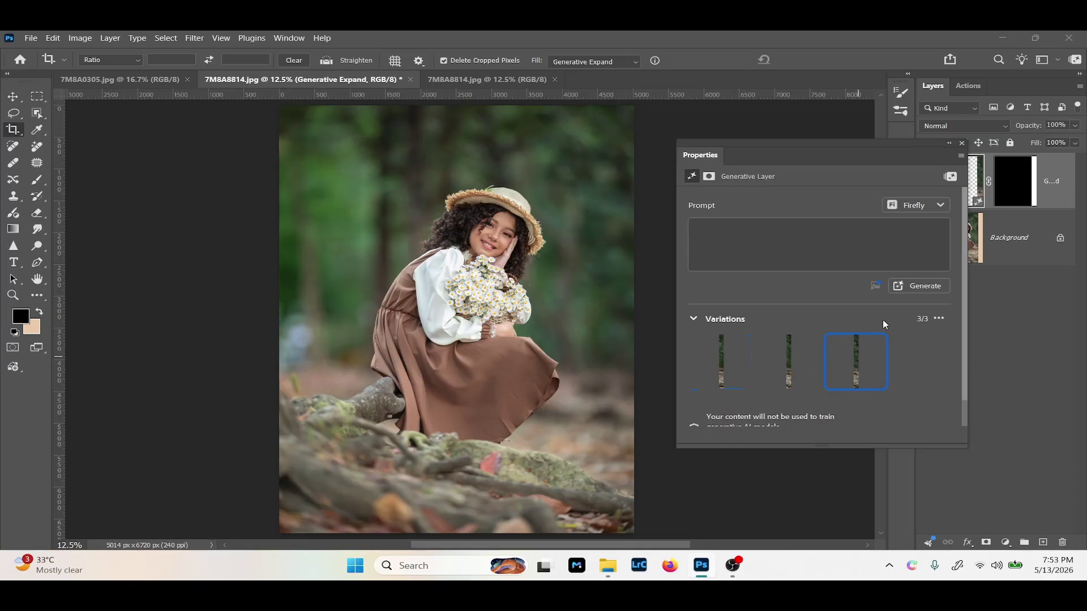
key("ctrl+e")
key("j")
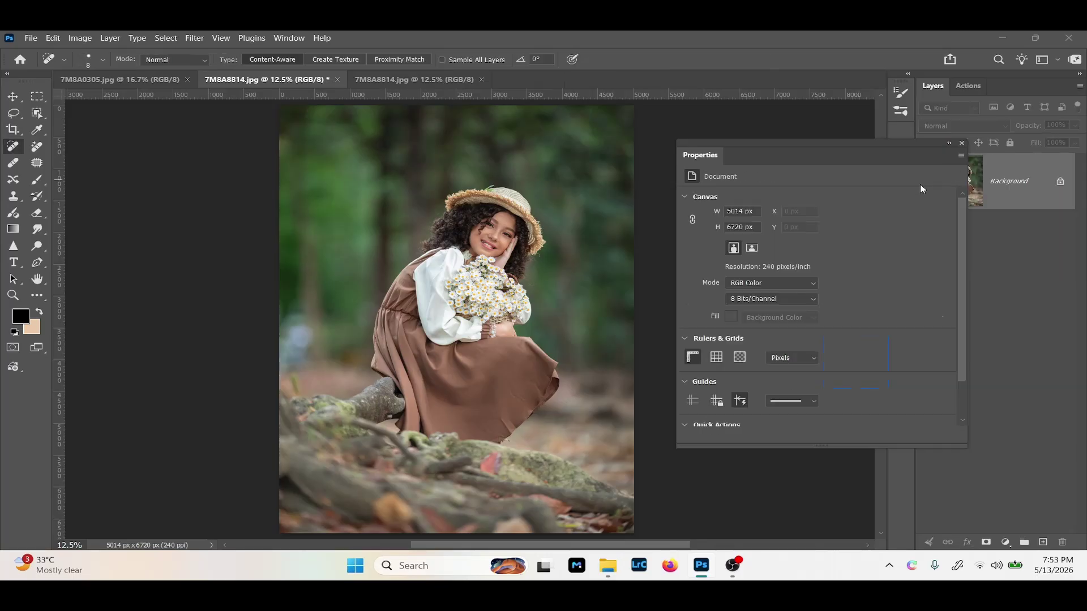
scroll(601, 294, "up", 1)
scroll(602, 294, "up", 2)
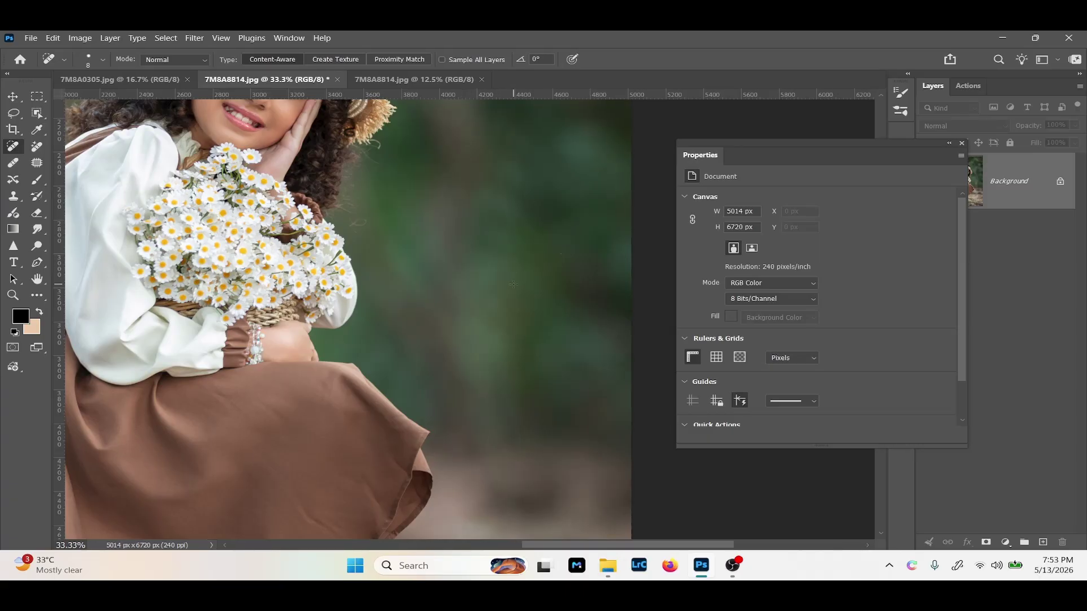
key("bracketright")
key("bracketright")
key("bracketright")
key("bracketright")
key("bracketright")
key("bracketright")
key("bracketright")
key("bracketright")
key("bracketright")
key("bracketright")
key("bracketright")
key("bracketright")
key("bracketright")
key("bracketleft")
key("bracketleft")
key("bracketleft")
key("bracketleft")
key("bracketleft")
key("bracketleft")
key("bracketleft")
key("bracketright")
key("bracketright")
key("bracketright")
key("bracketright")
key("bracketright")
Smooth the uneven spots in the blurred background to the right of the skirt with the Patch tool.
left_click_drag(523, 328, 519, 98)
left_click(37, 163)
mouse_move(524, 308)
left_mouse_down()
mouse_move(531, 240)
mouse_move(534, 363)
mouse_move(550, 297)
mouse_move(543, 346)
mouse_move(547, 335)
left_mouse_up()
key("ctrl+d")
key("ctrl+d")
mouse_move(536, 392)
left_mouse_down()
mouse_move(539, 317)
mouse_move(510, 329)
mouse_move(554, 332)
left_mouse_up()
key("ctrl+d")
mouse_move(544, 374)
left_mouse_down()
mouse_move(544, 322)
mouse_move(538, 340)
left_mouse_up()
left_click_drag(527, 339, 556, 332)
key("ctrl+d")
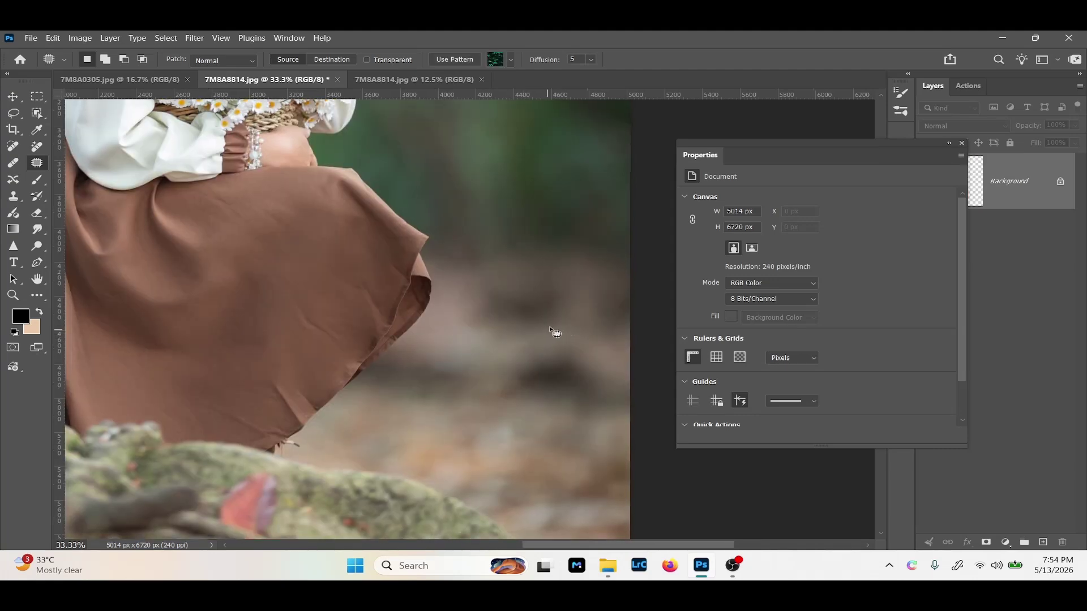
mouse_move(524, 380)
left_mouse_down()
mouse_move(534, 299)
mouse_move(558, 303)
mouse_move(552, 291)
left_mouse_up()
key("ctrl+d")
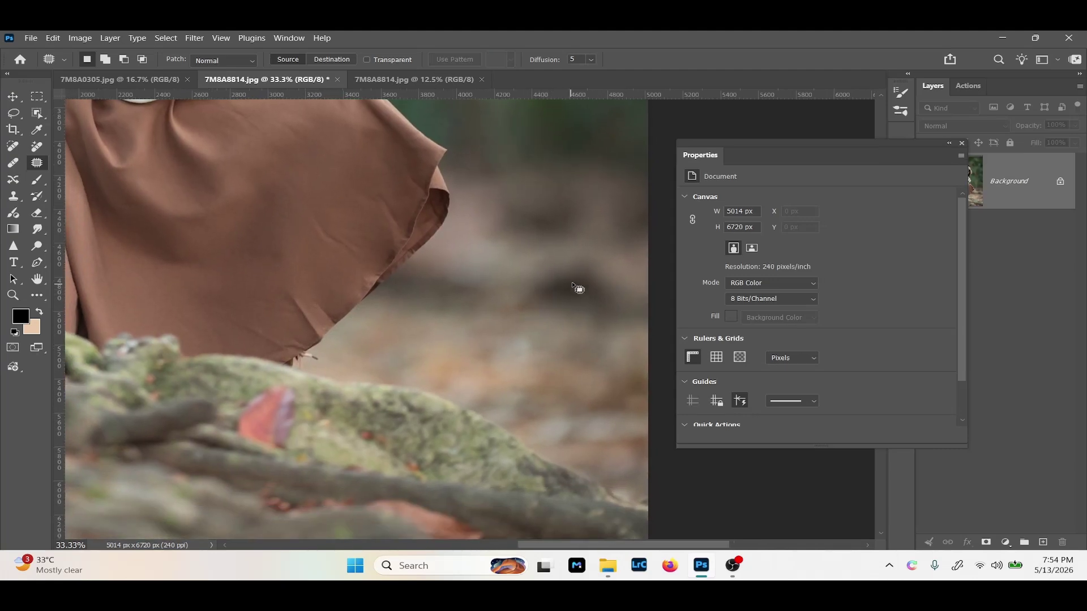
Patch the uneven spots in the blurred green foliage to the right of the girl's face and above the hat.
left_click_drag(577, 227, 556, 311)
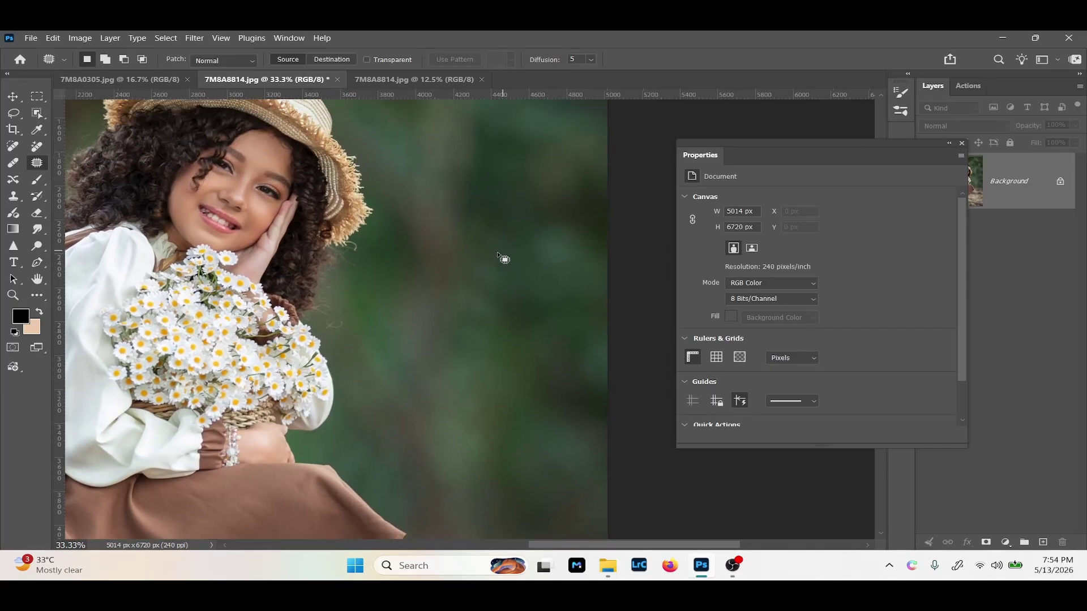
left_click_drag(502, 257, 518, 293)
key("ctrl+d")
scroll(533, 294, "up", 5)
mouse_move(497, 239)
left_mouse_down()
mouse_move(494, 311)
mouse_move(506, 291)
mouse_move(485, 296)
left_mouse_up()
key("ctrl+d")
scroll(521, 294, "up", 4)
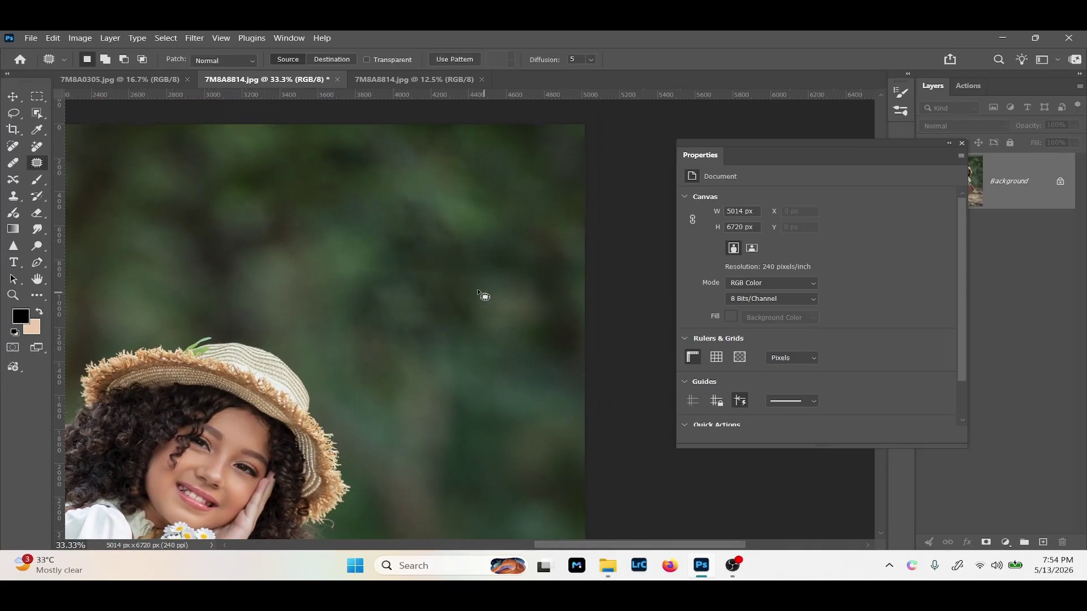
left_click_drag(496, 147, 497, 148)
key("ctrl+d")
key("ctrl+minus")
key("ctrl+minus")
left_click_drag(502, 291, 576, 198)
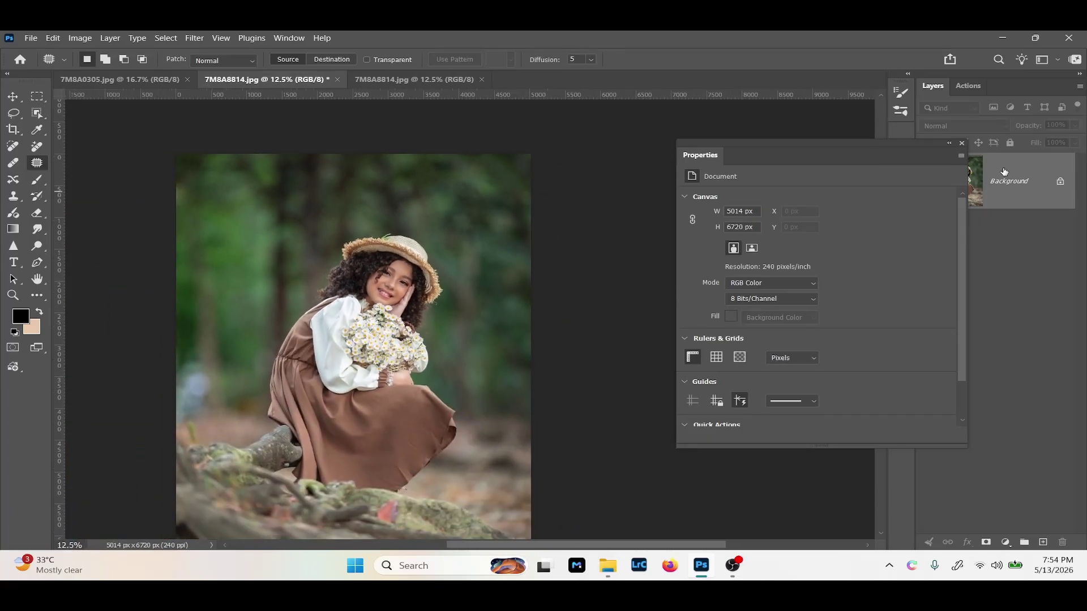
left_click(963, 145)
left_click_drag(650, 230, 697, 177)
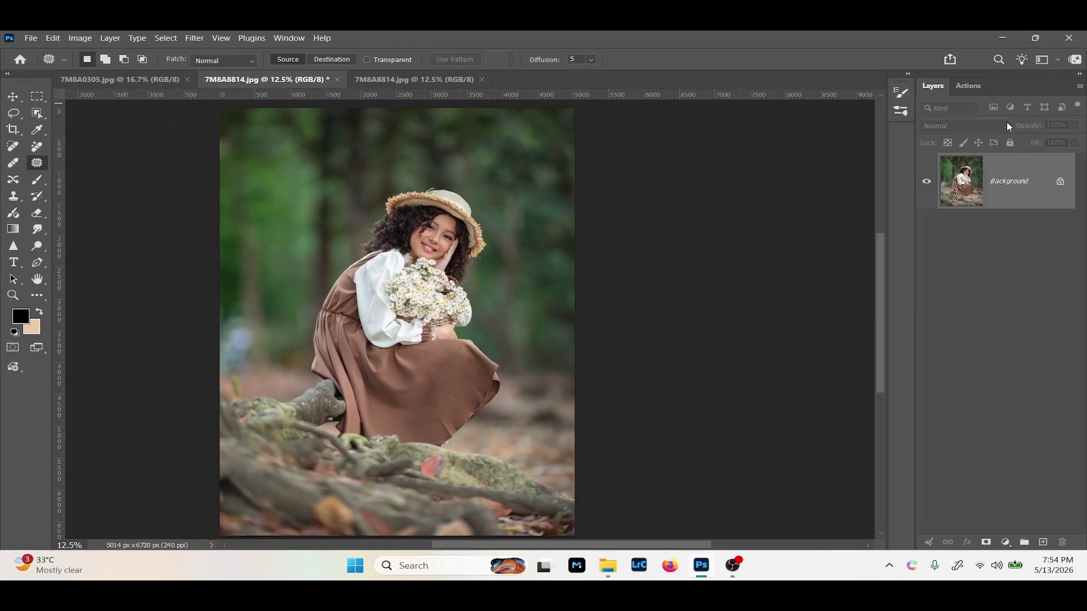
Show the details of the "color" action with enough width to read the full names of its recorded steps.
left_click(968, 86)
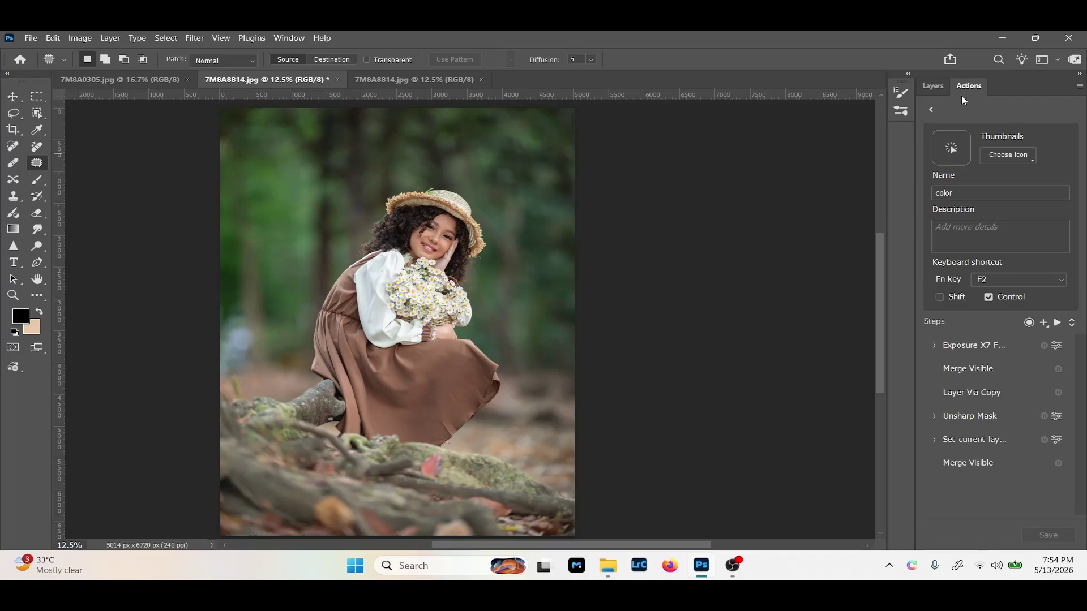
left_click(930, 109)
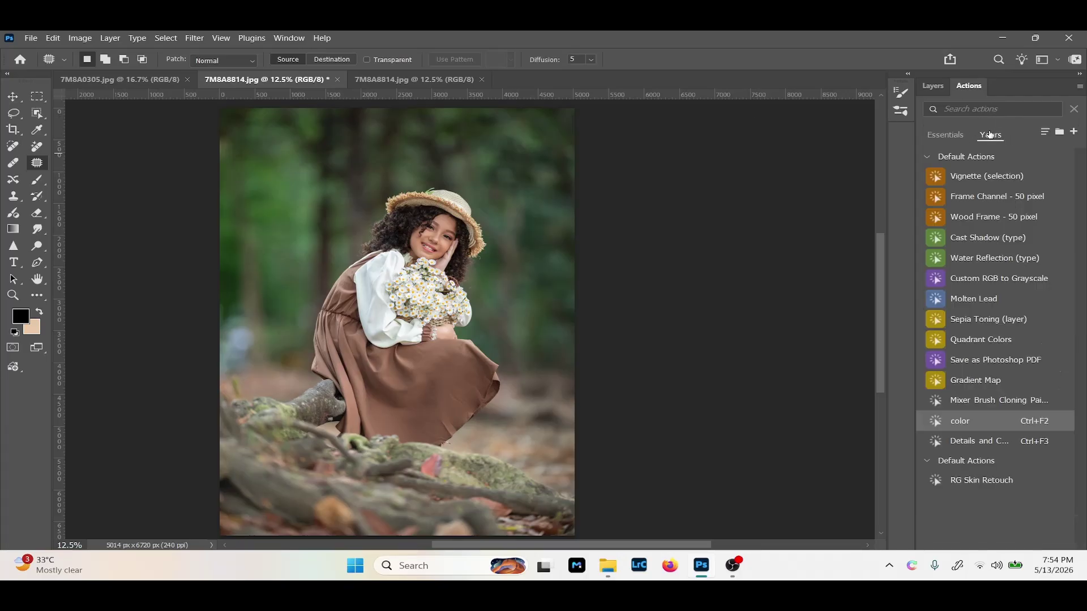
mouse_move(1046, 422)
left_click(1044, 422)
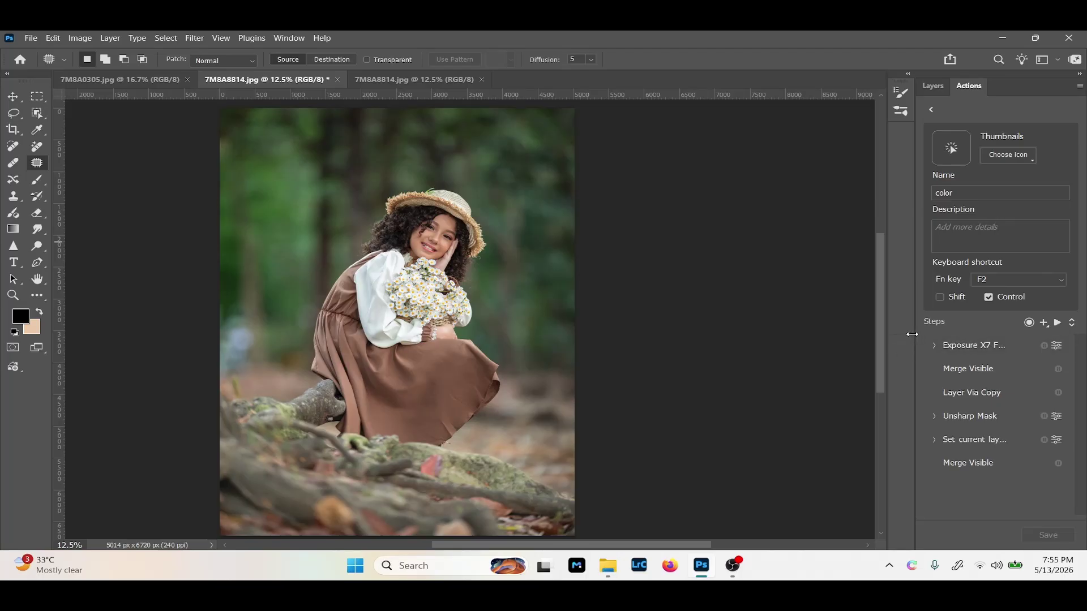
left_click_drag(912, 335, 856, 335)
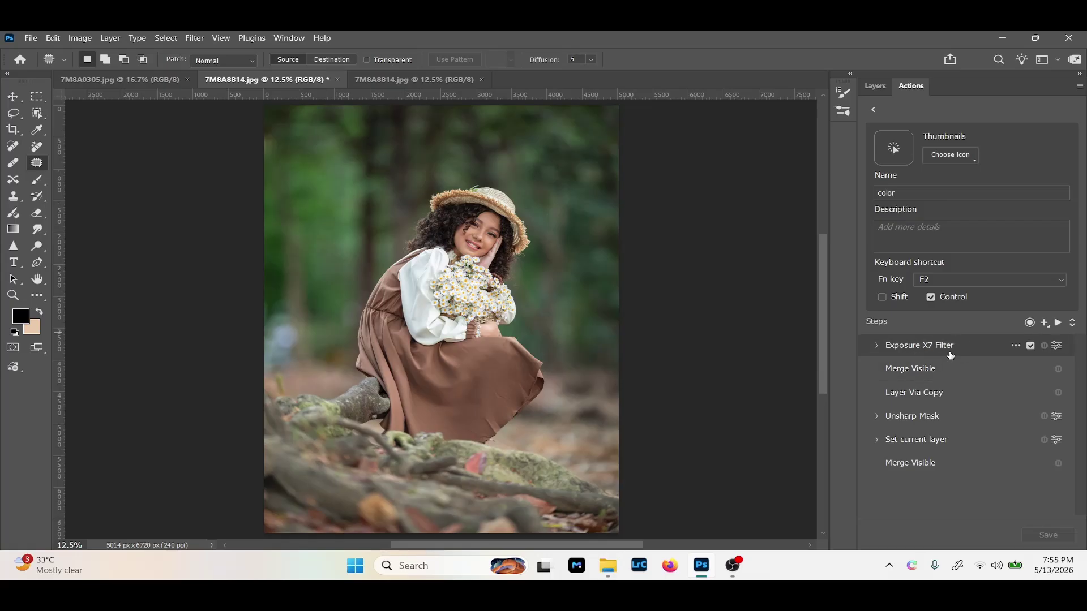
Examine the "color" action's recorded Exposure X7 Filter, Unsharp Mask and Set current layer settings, and locate the Exposure X7 filter among the filters.
left_click(195, 39)
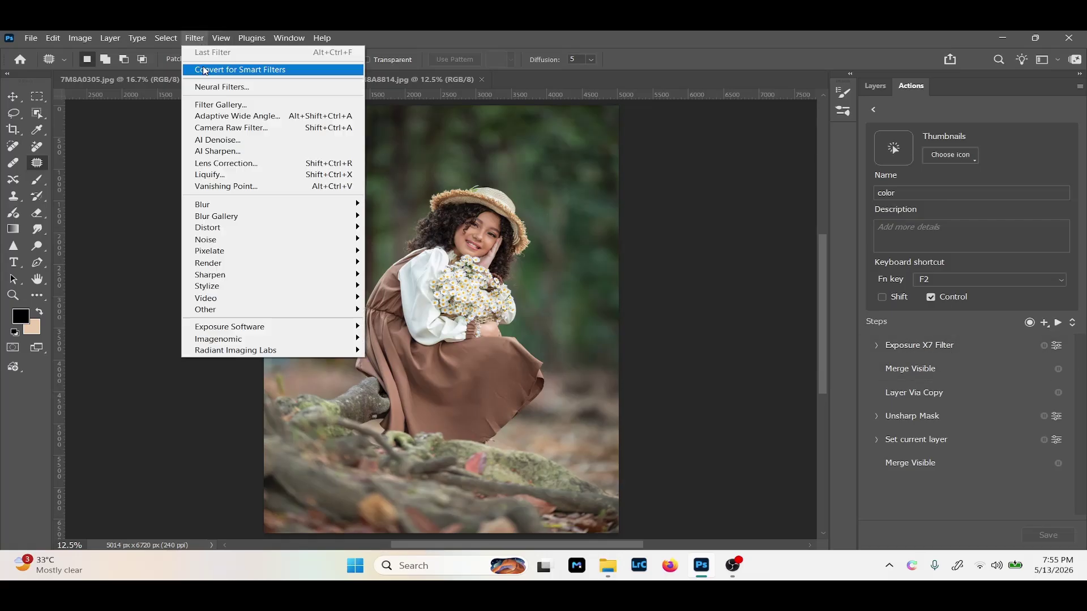
mouse_move(331, 328)
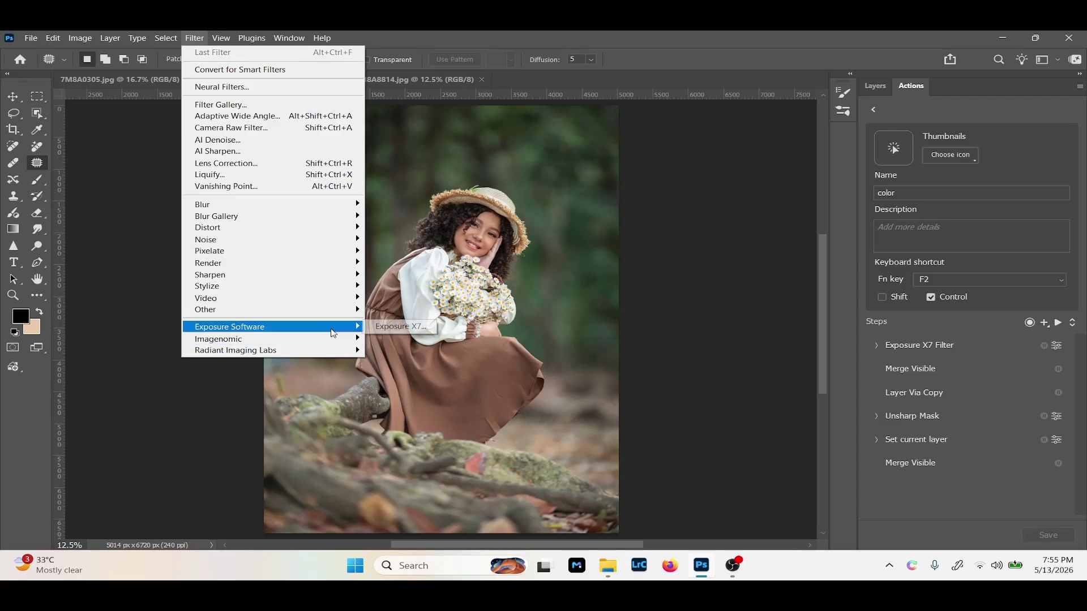
left_click(912, 101)
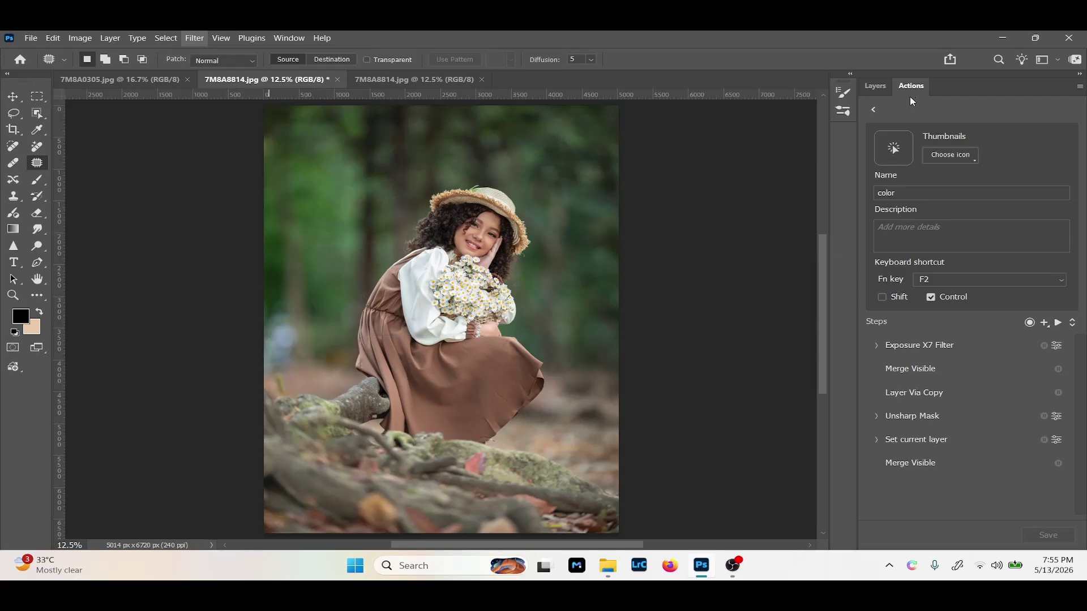
left_click(876, 417)
left_click(876, 477)
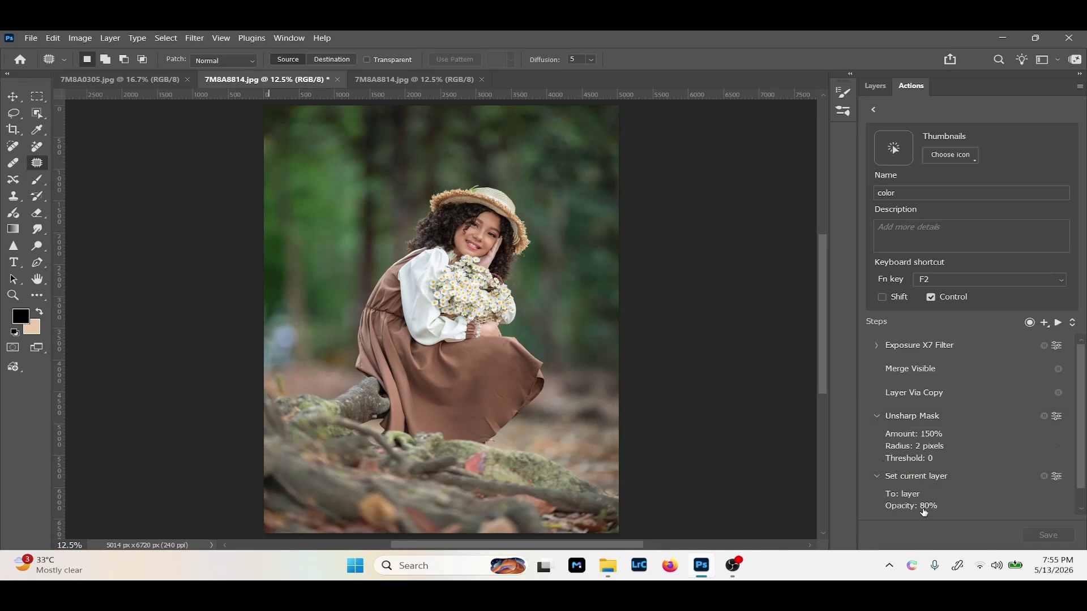
scroll(1080, 431, "down", 1)
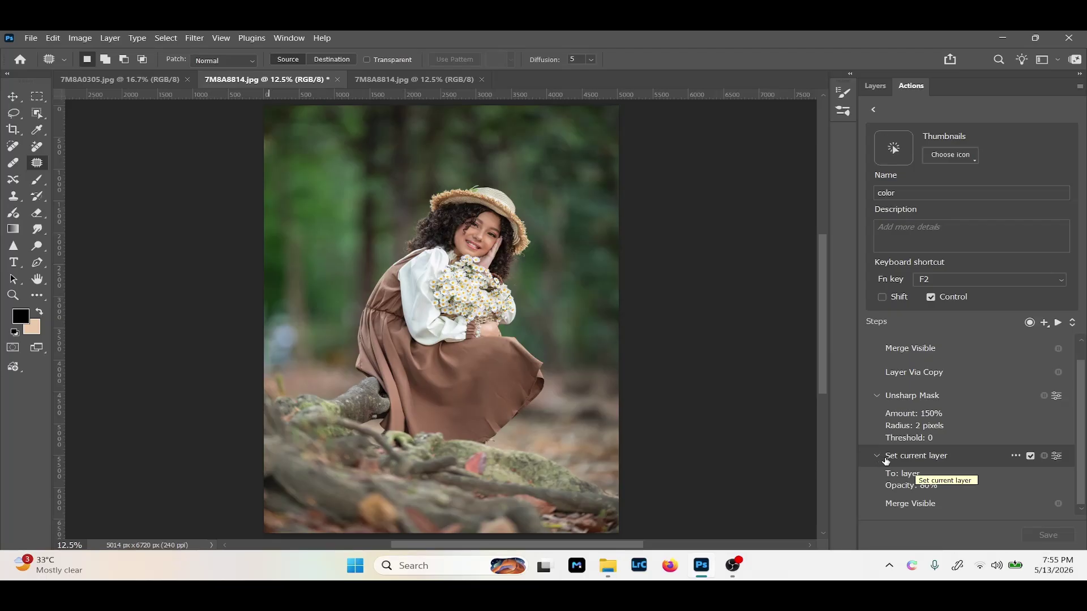
right_click(998, 456)
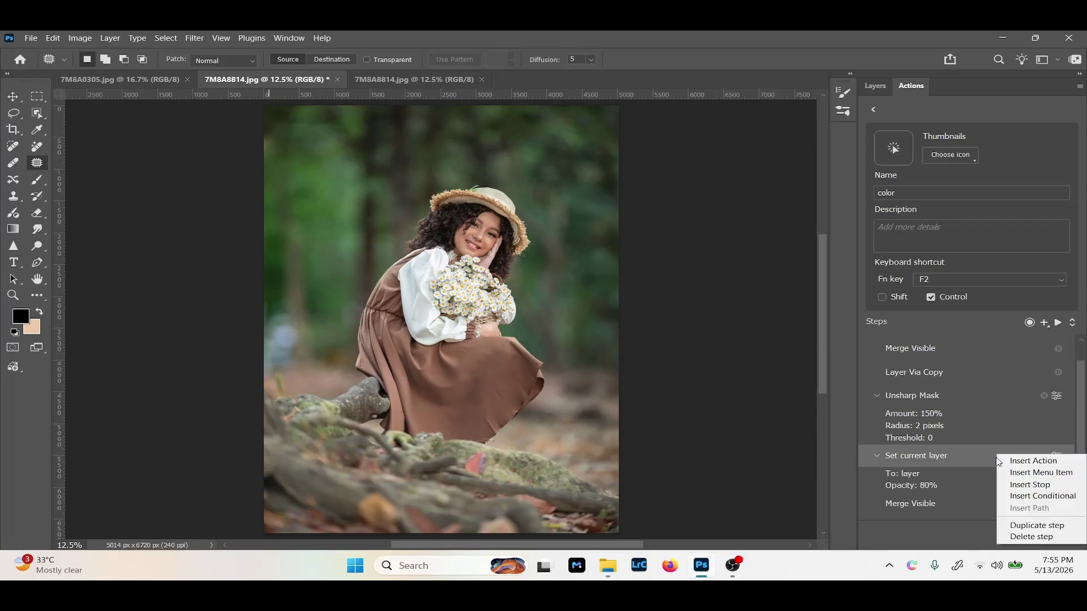
left_click(964, 456)
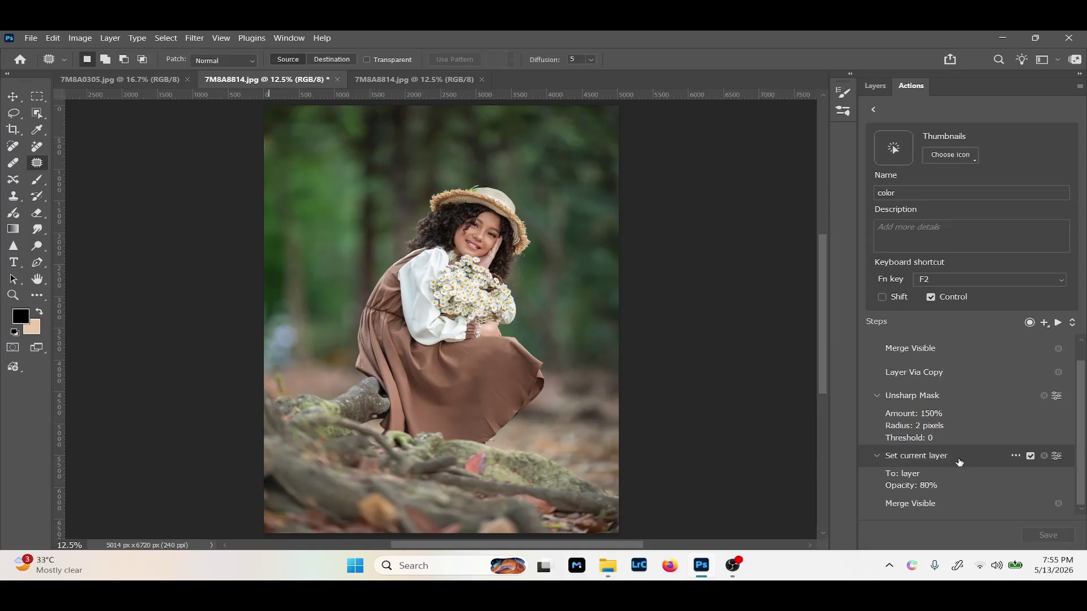
left_click(878, 456)
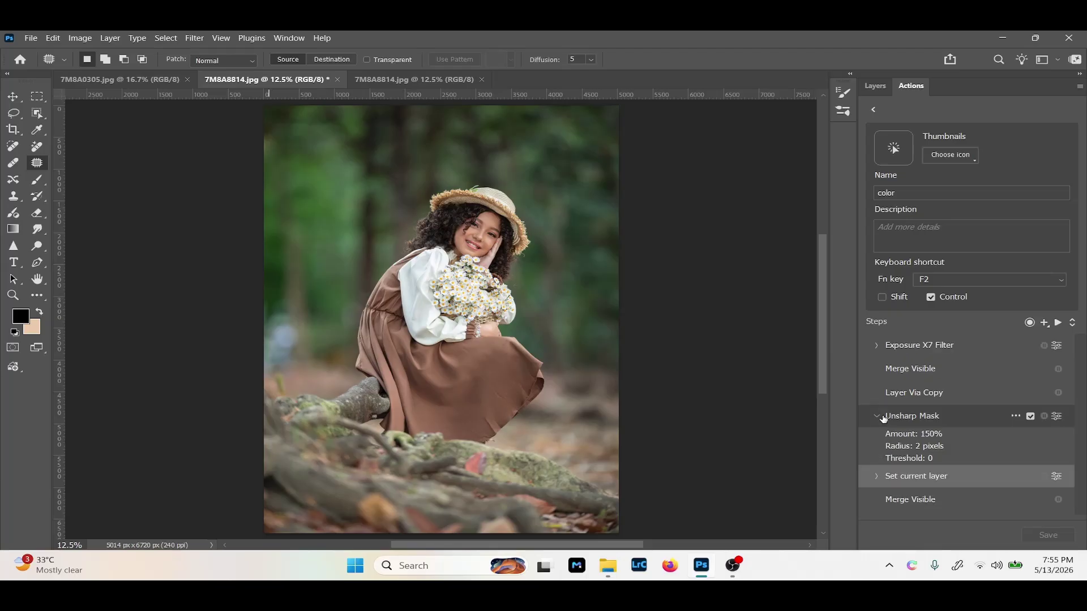
left_click(875, 419)
left_click(877, 346)
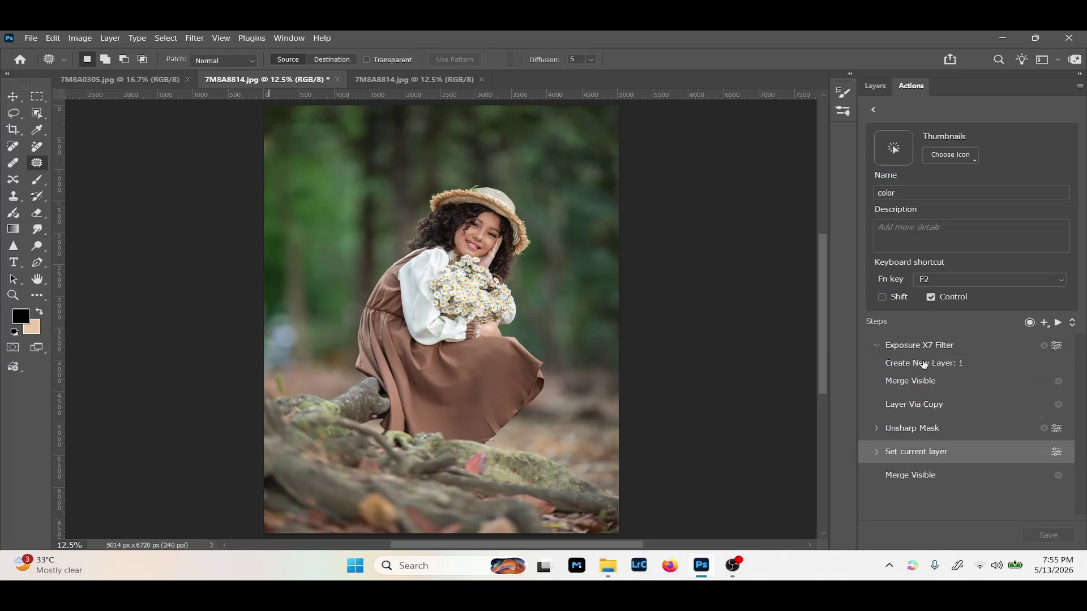
left_click(907, 344)
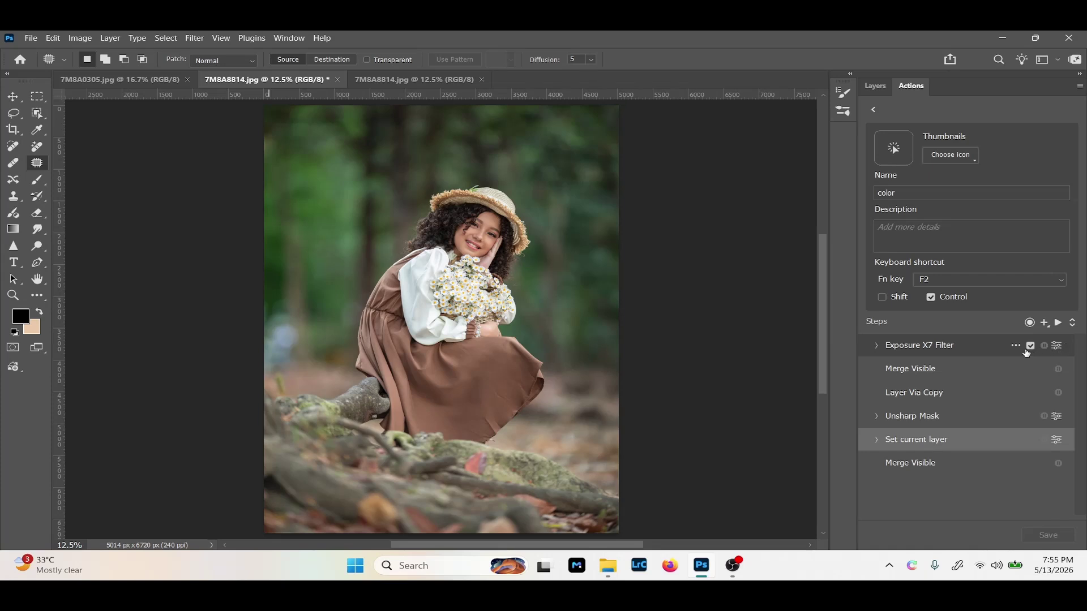
Run the "color" action on the expanded 7M8A8814 photo and show its layers.
left_click(875, 109)
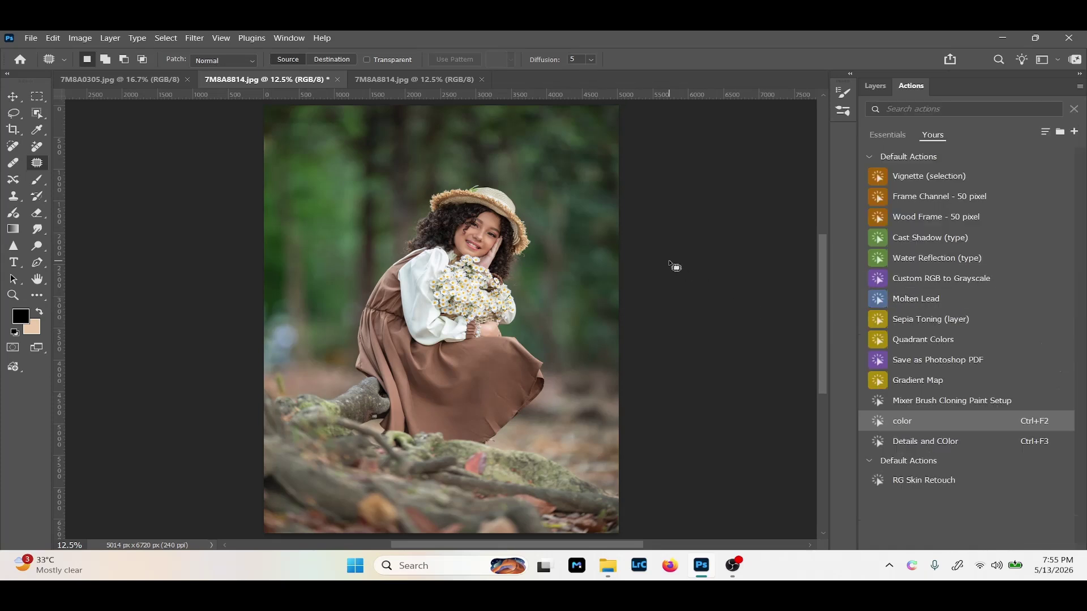
key("ctrl+F2")
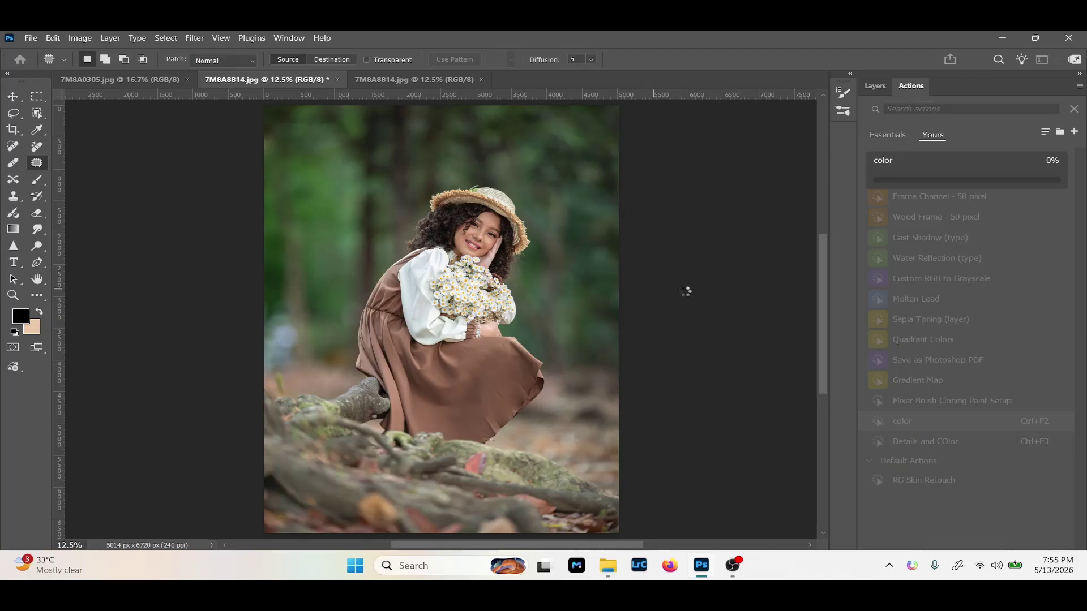
left_click(533, 238)
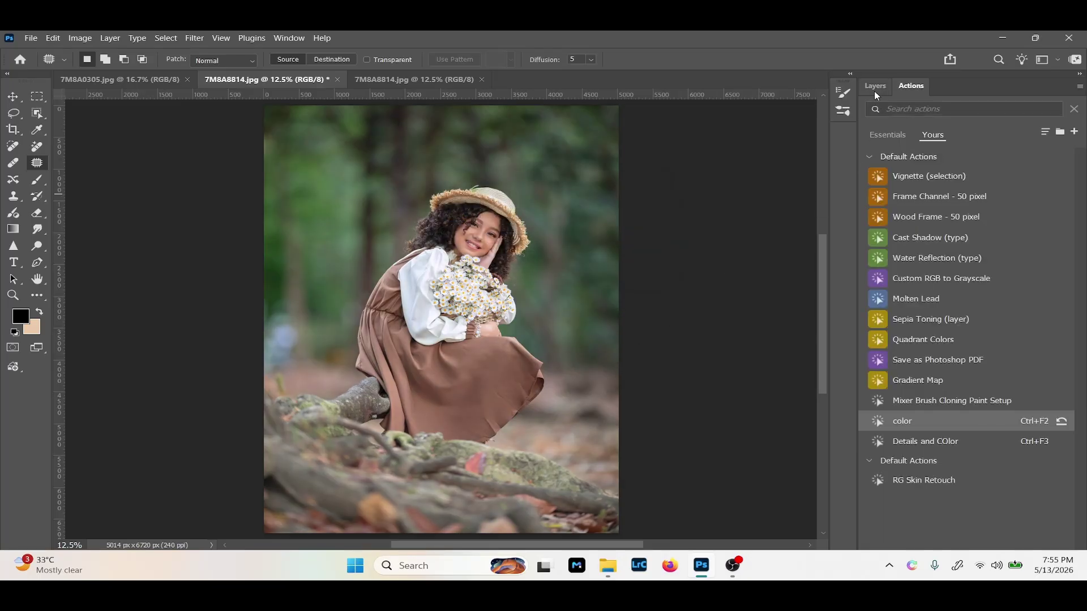
left_click(875, 87)
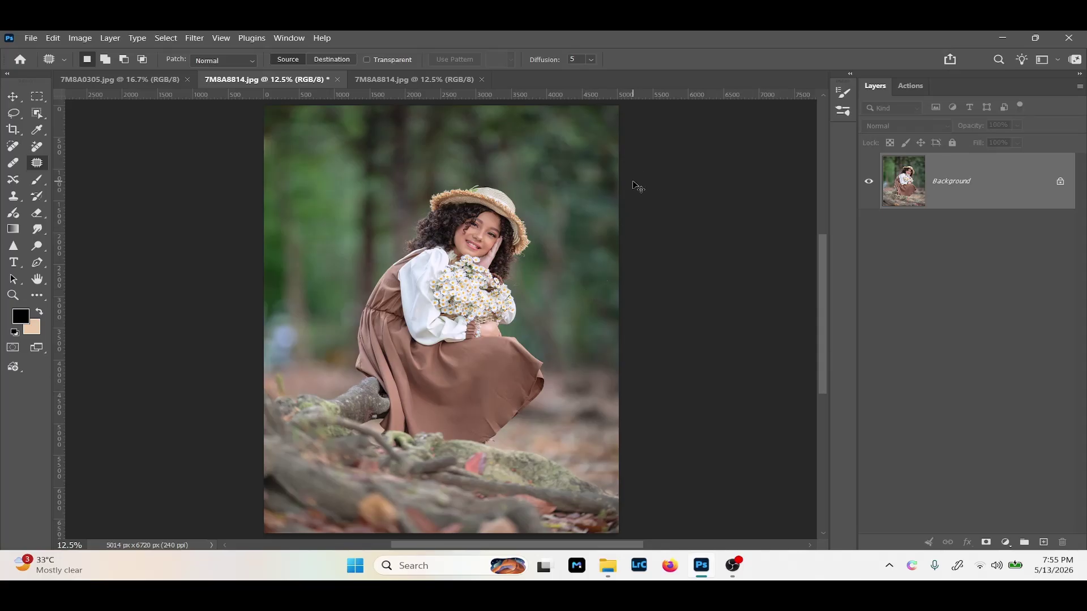
Examine the color-treated 7M8A8814 photo at several magnifications, from a close view of the girl to the whole image.
key("ctrl+minus")
key("ctrl+minus")
key("ctrl+plus")
key("ctrl+plus")
key("ctrl+plus")
key("v")
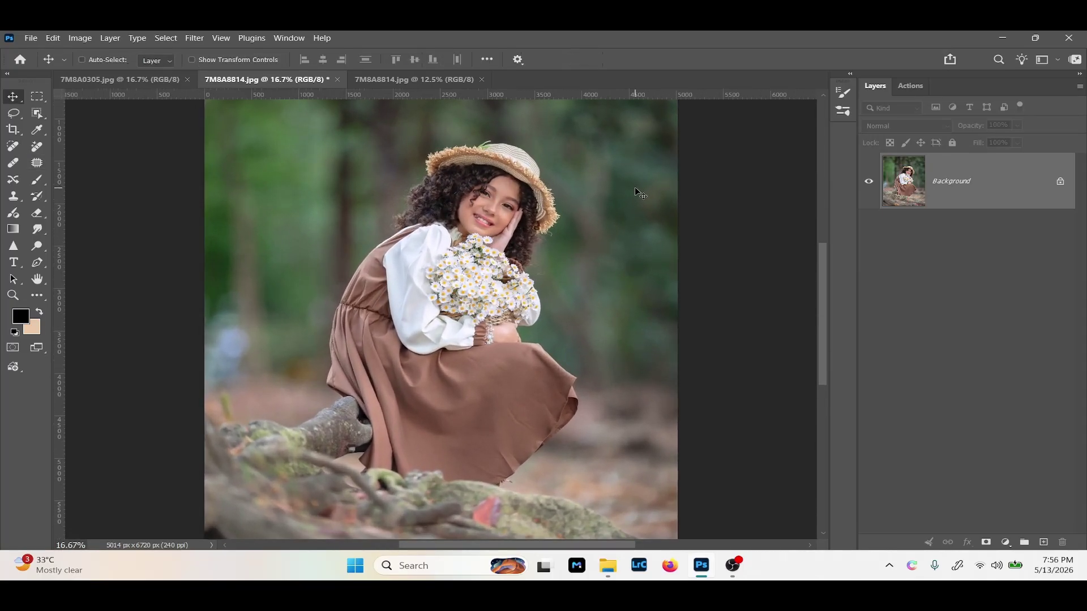
key("ctrl+minus")
key("ctrl+minus")
key("ctrl+minus")
key("ctrl+plus")
key("ctrl+plus")
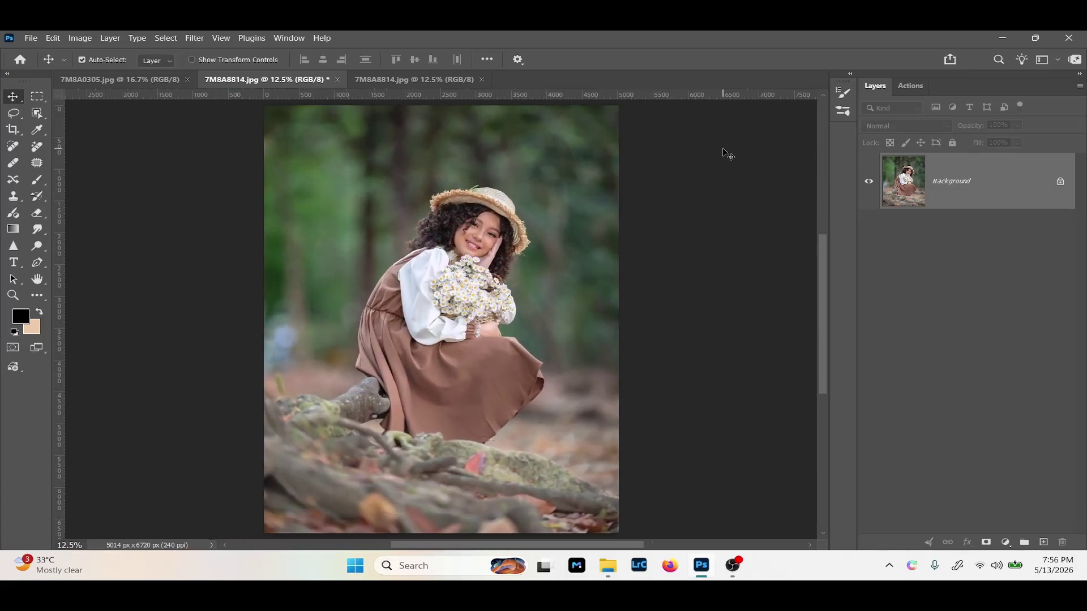
key("ctrl+minus")
left_click_drag(534, 287, 560, 289)
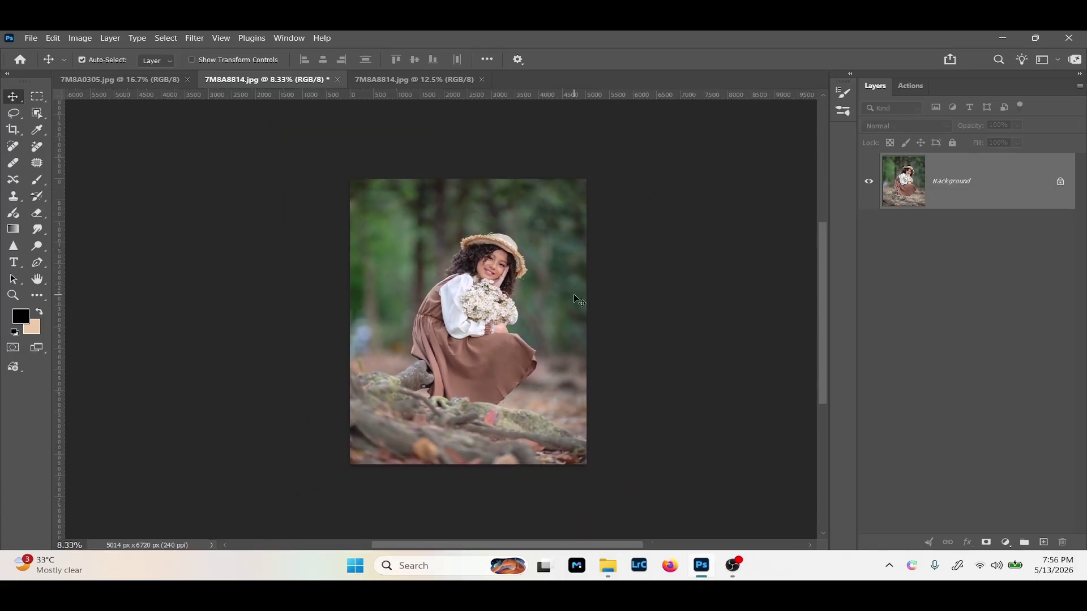
key("ctrl+plus")
Compare the color-treated 7M8A8814 photo with the darker version open in the other 7M8A8814 document.
left_click(440, 81)
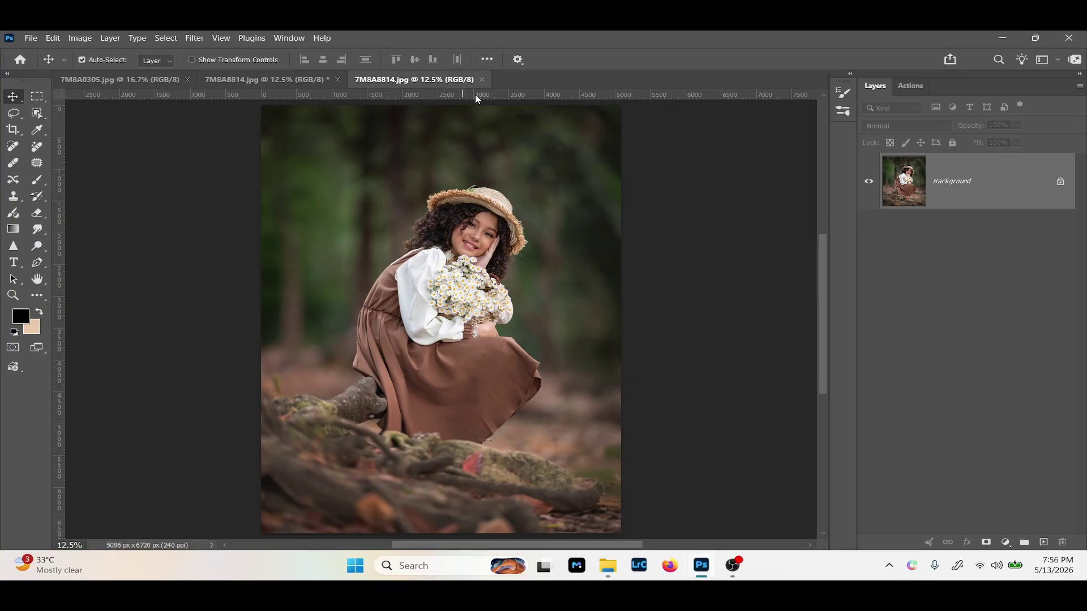
left_click(292, 76)
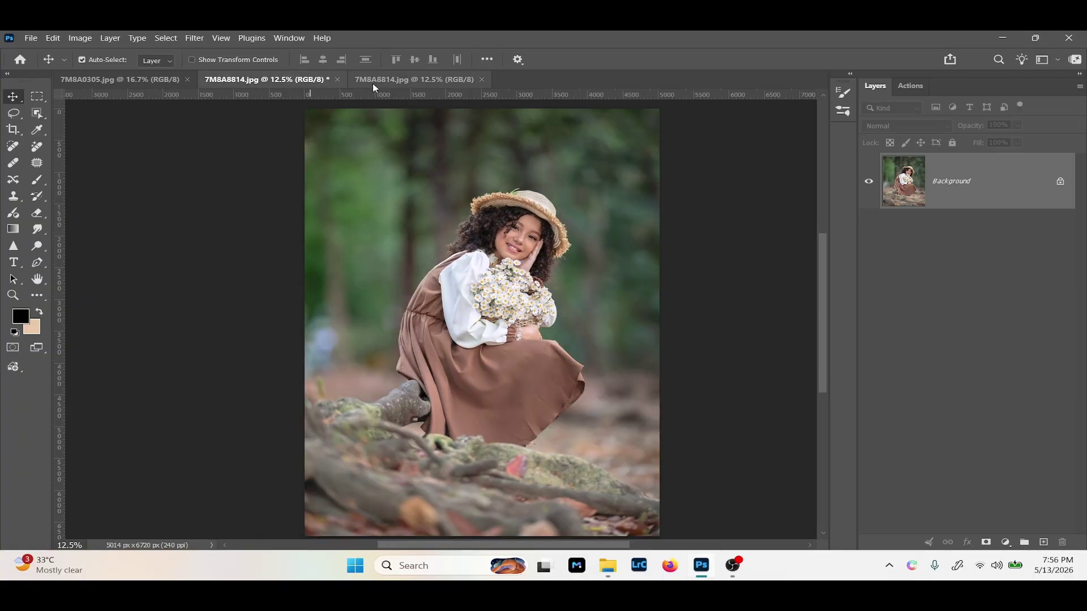
key("ctrl+minus")
key("ctrl+plus")
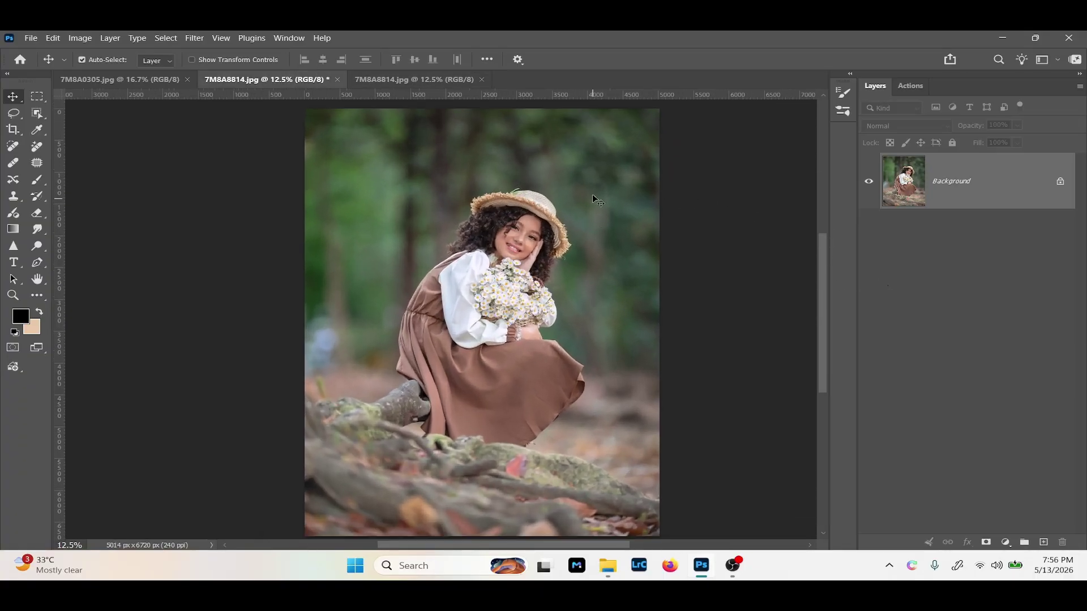
left_click(427, 79)
left_click(276, 79)
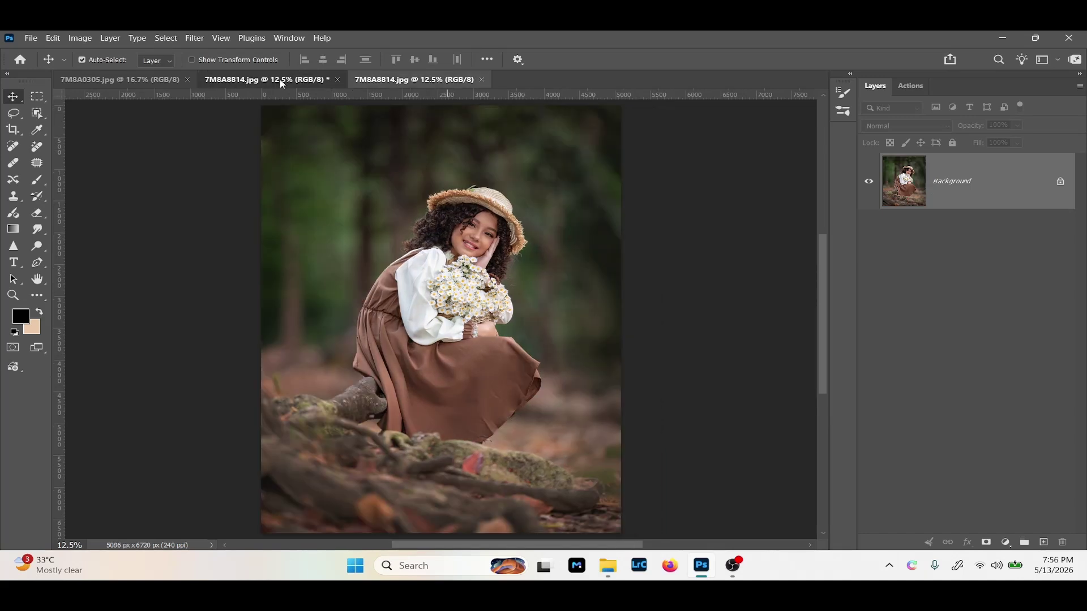
mouse_move(553, 291)
left_mouse_down()
mouse_move(563, 279)
mouse_move(554, 283)
left_mouse_up()
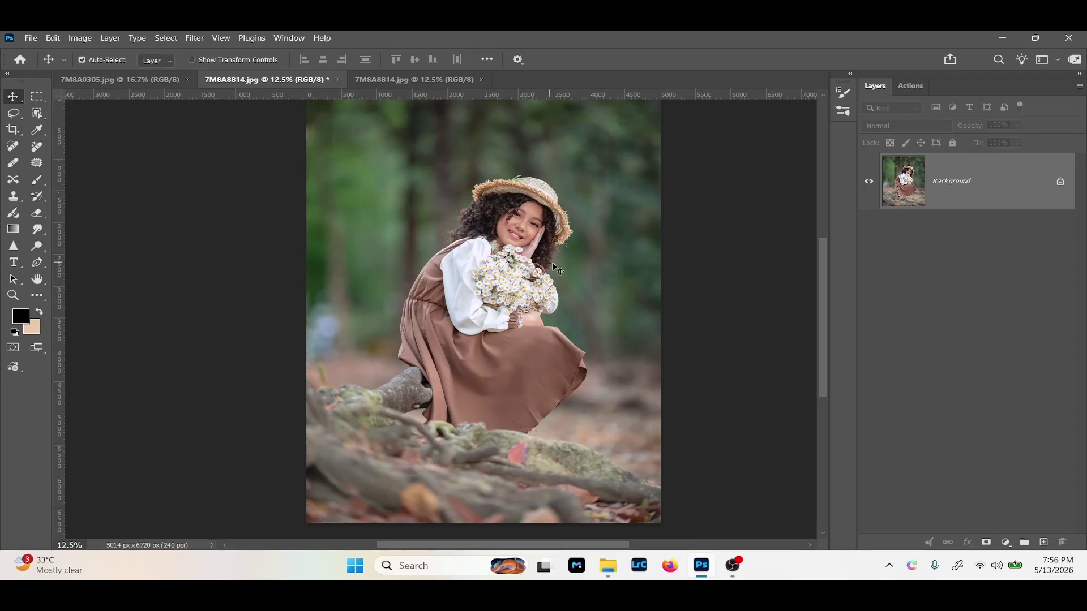
Add a Curves adjustment layer that darkens the midtones, with an RGB curve point at input 146 and output 104.
left_click(1007, 543)
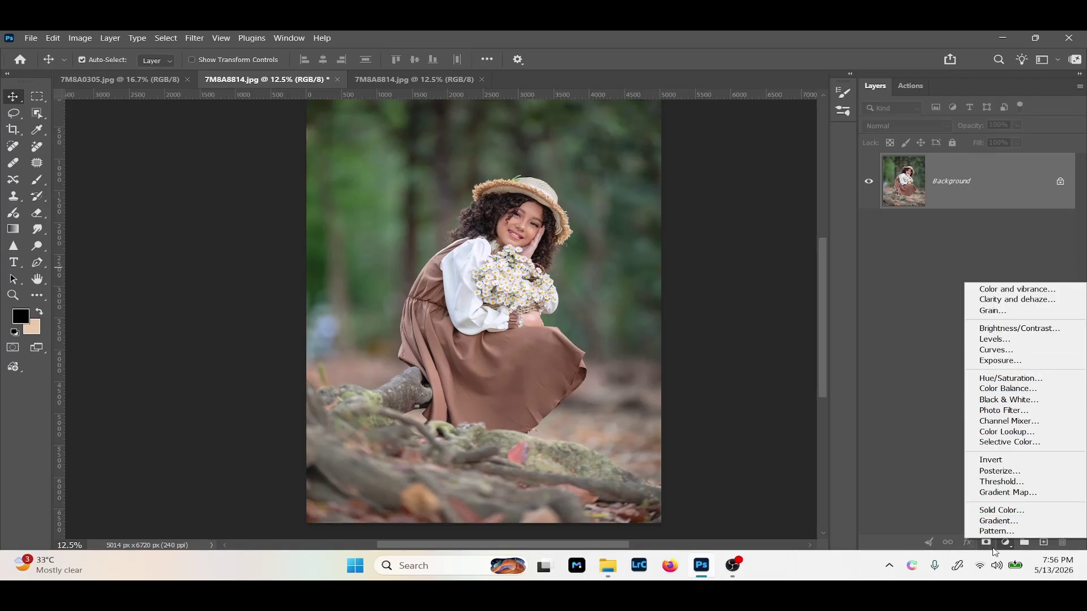
left_click(1005, 350)
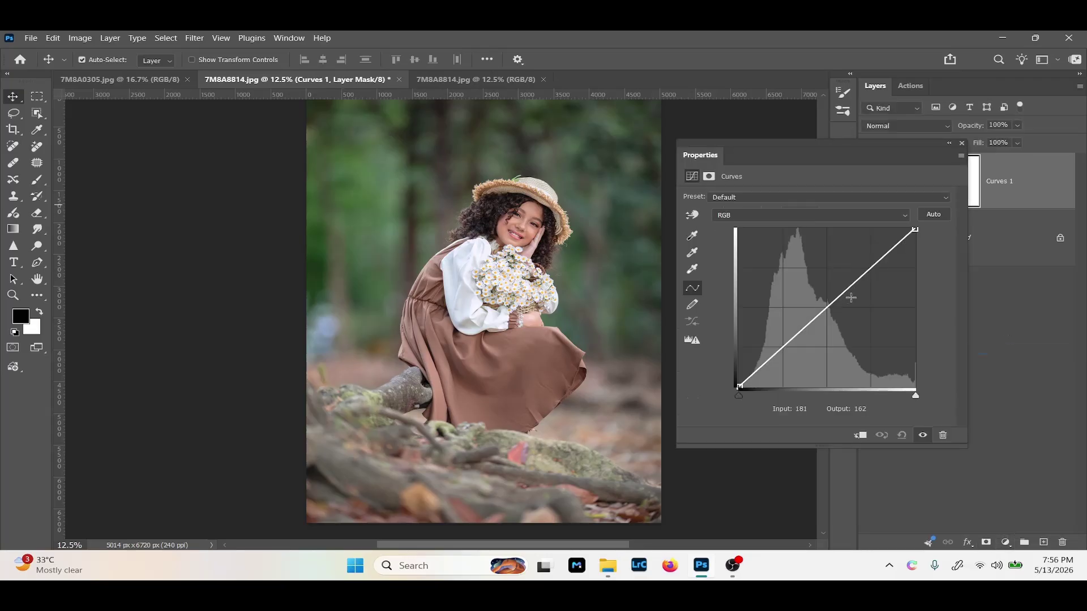
left_click_drag(836, 301, 840, 322)
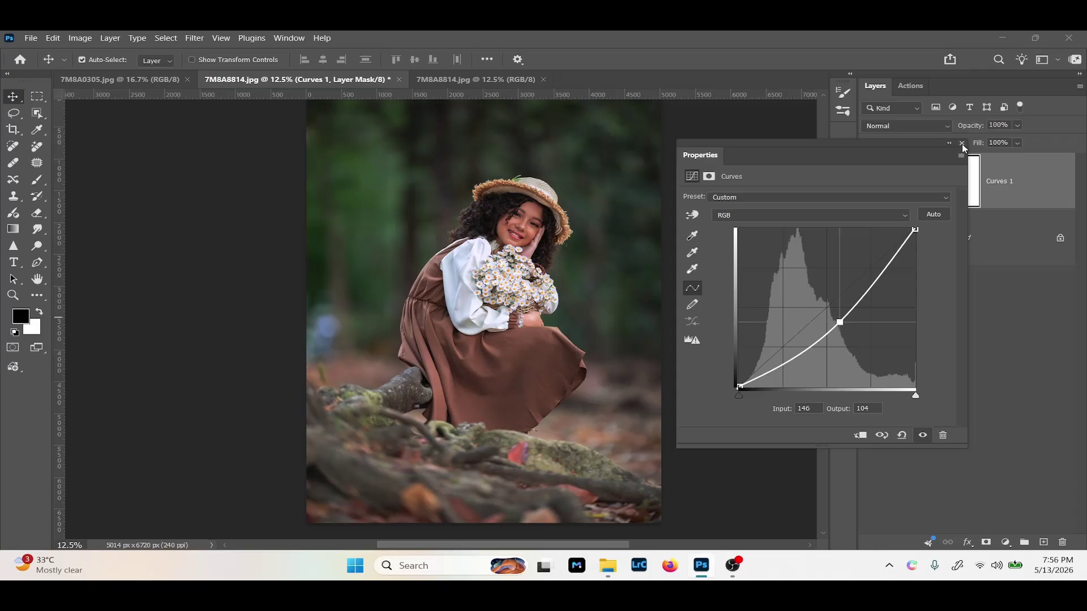
left_click(962, 143)
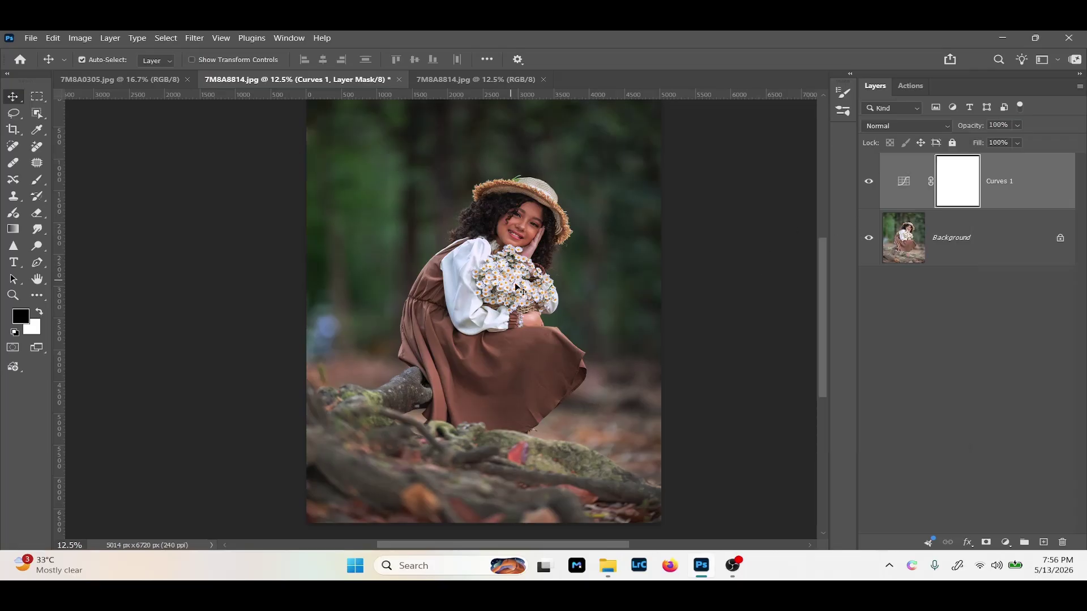
Paint black on the Curves mask with a large soft brush at 20% opacity over the girl's face, bouquet and dress.
key("b")
right_click(541, 233)
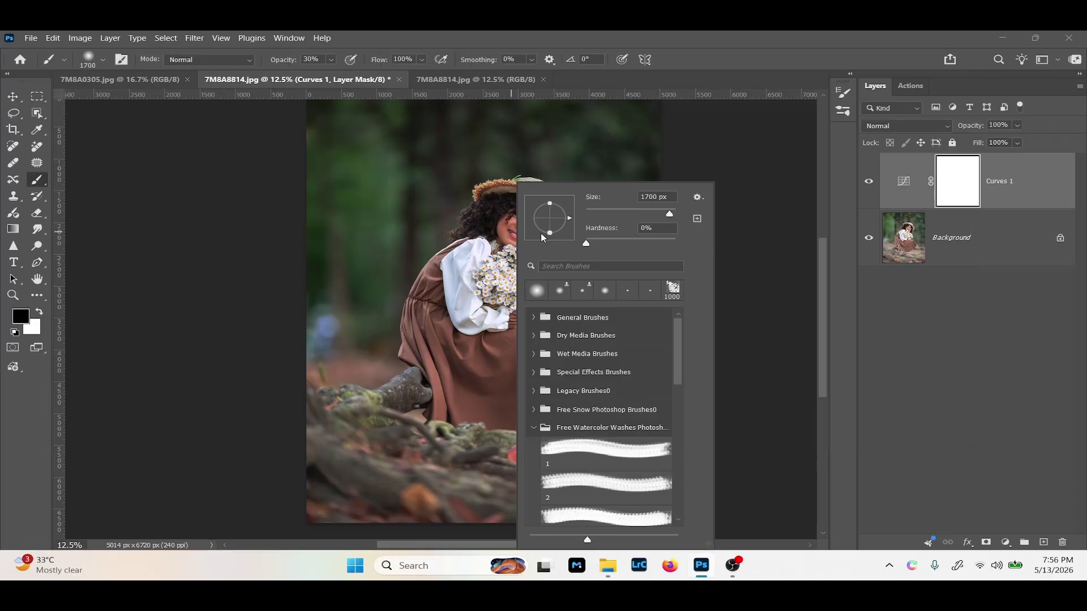
key("Escape")
key("2")
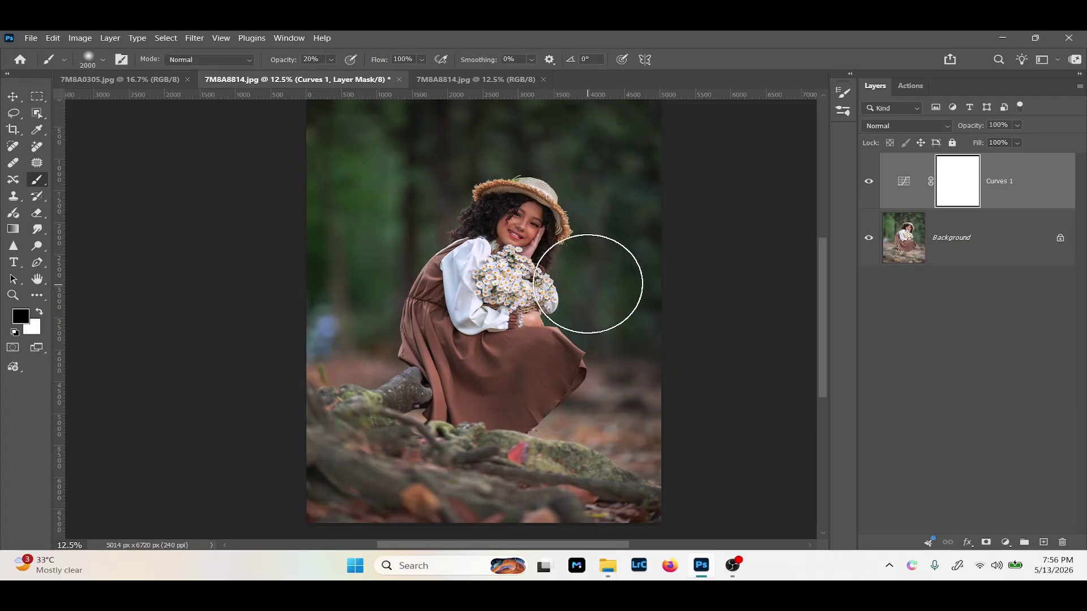
left_click(522, 225)
key("bracketright")
key("bracketright")
key("bracketright")
key("bracketright")
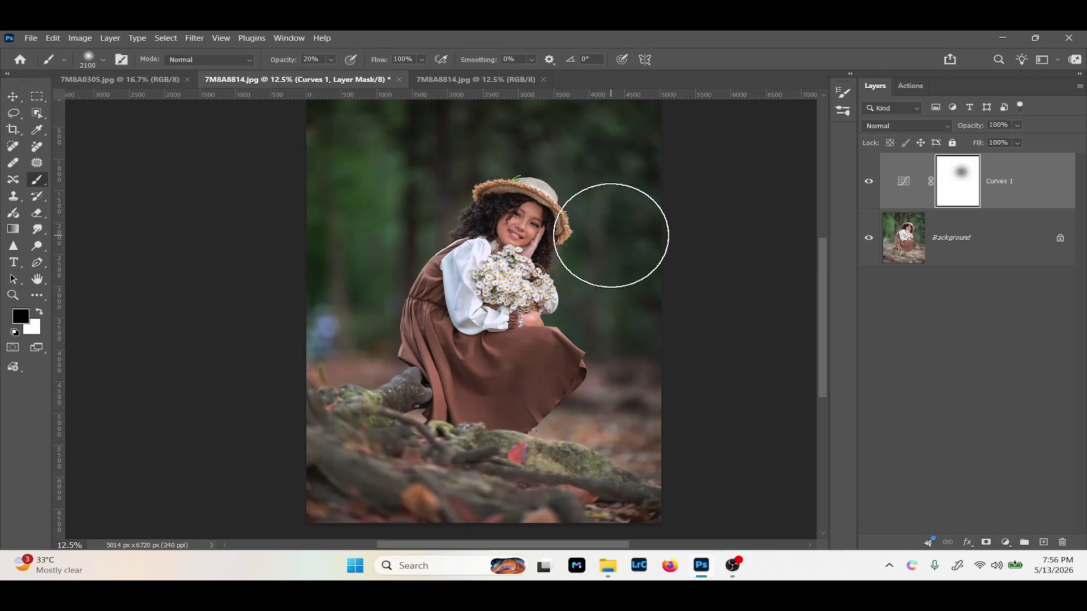
key("bracketleft")
mouse_move(527, 235)
left_mouse_down()
mouse_move(492, 334)
mouse_move(517, 376)
mouse_move(461, 364)
left_mouse_up()
Paint smaller black strokes on the Curves mask over the background left of the dress, the ground beside the skirt and the lower hem.
key("bracketleft")
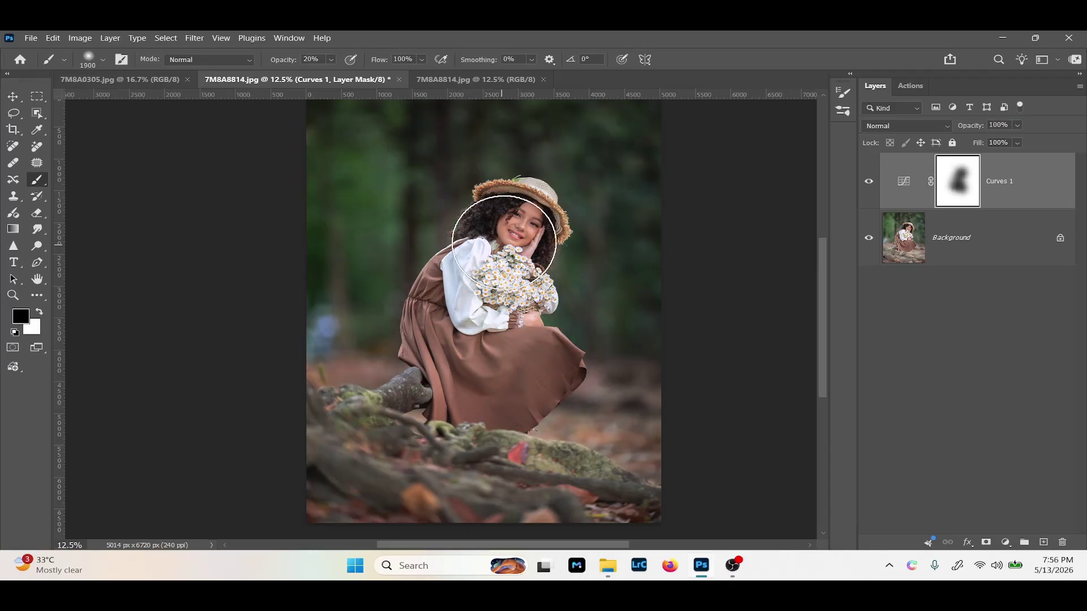
key("bracketleft")
key("bracketleft")
mouse_move(359, 351)
left_mouse_down()
mouse_move(369, 347)
mouse_move(340, 347)
mouse_move(404, 344)
left_mouse_up()
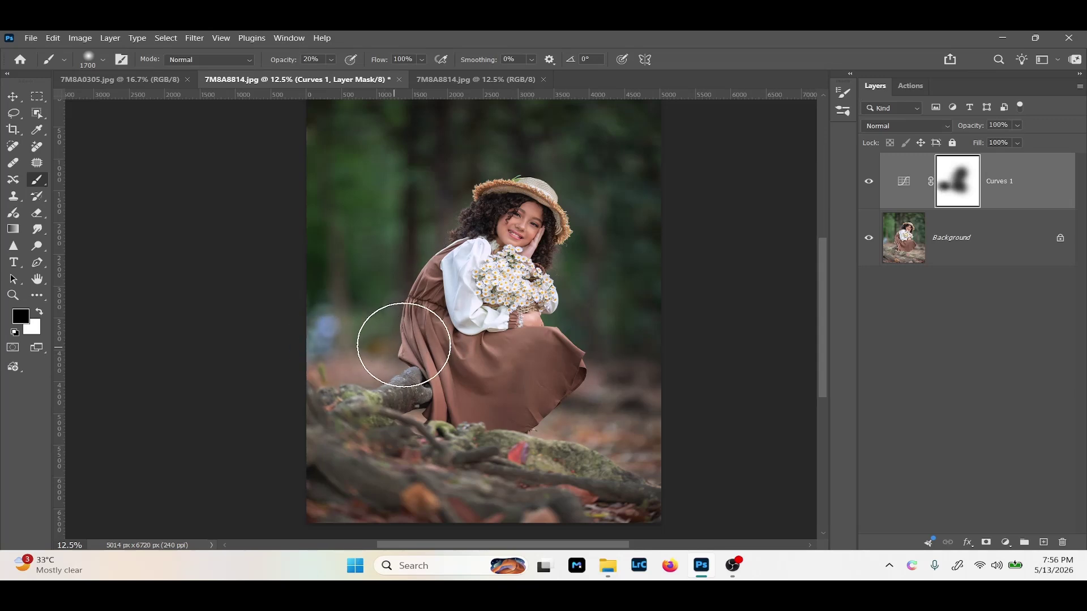
left_click_drag(570, 396, 626, 434)
key("bracketleft")
key("bracketleft")
key("bracketleft")
key("bracketleft")
key("bracketleft")
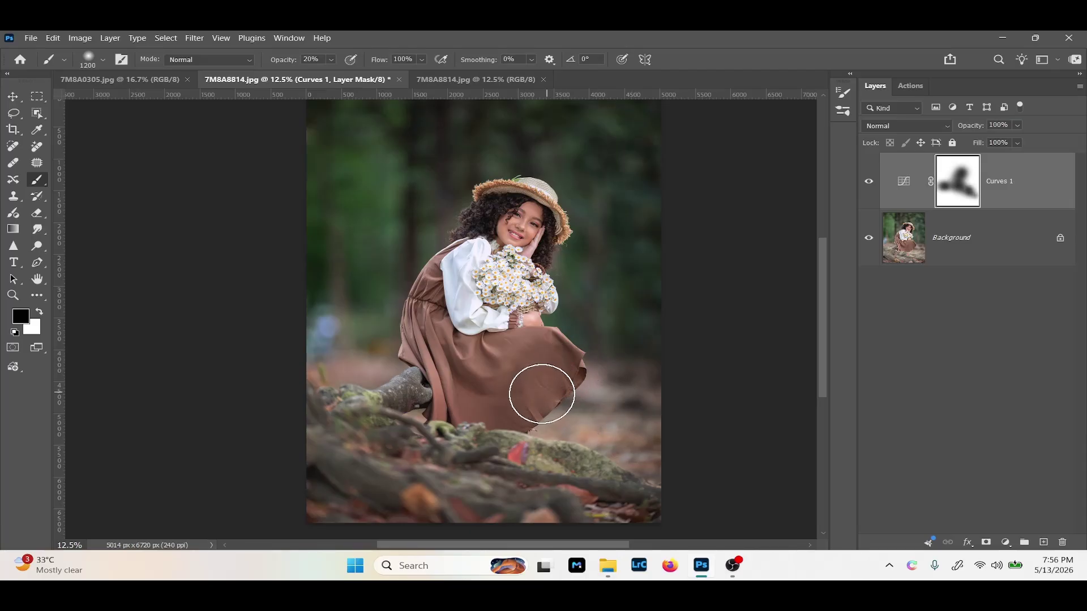
mouse_move(542, 394)
left_mouse_down()
mouse_move(455, 415)
mouse_move(452, 436)
mouse_move(499, 448)
mouse_move(460, 440)
left_mouse_up()
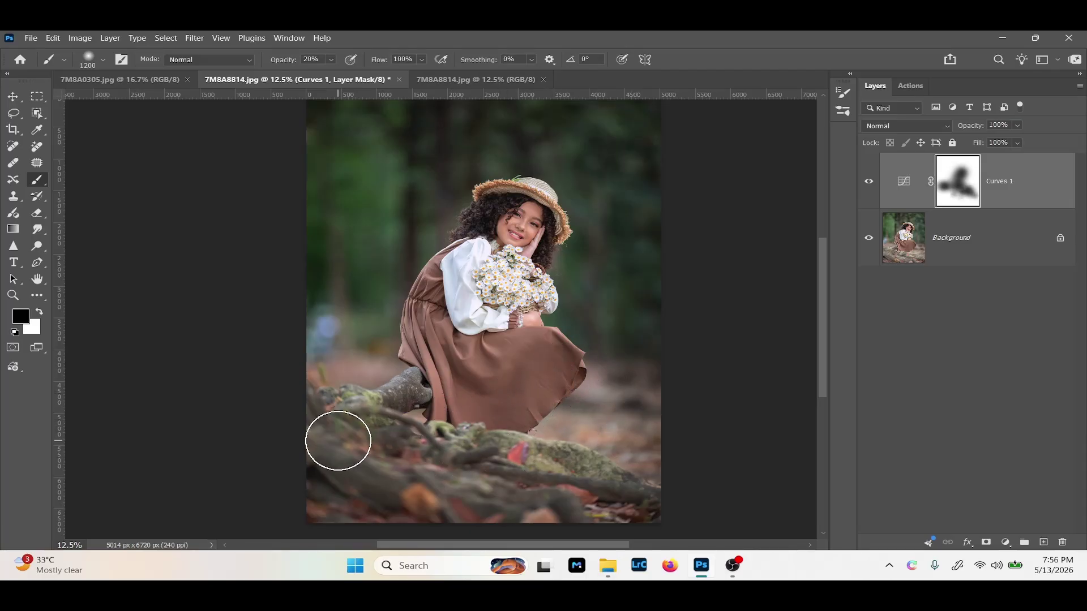
Brighten the girl's face and hair further on the Curves mask with a 1600 px brush, and hide the Curves layer to compare.
key("bracketright")
key("bracketright")
key("bracketright")
key("bracketright")
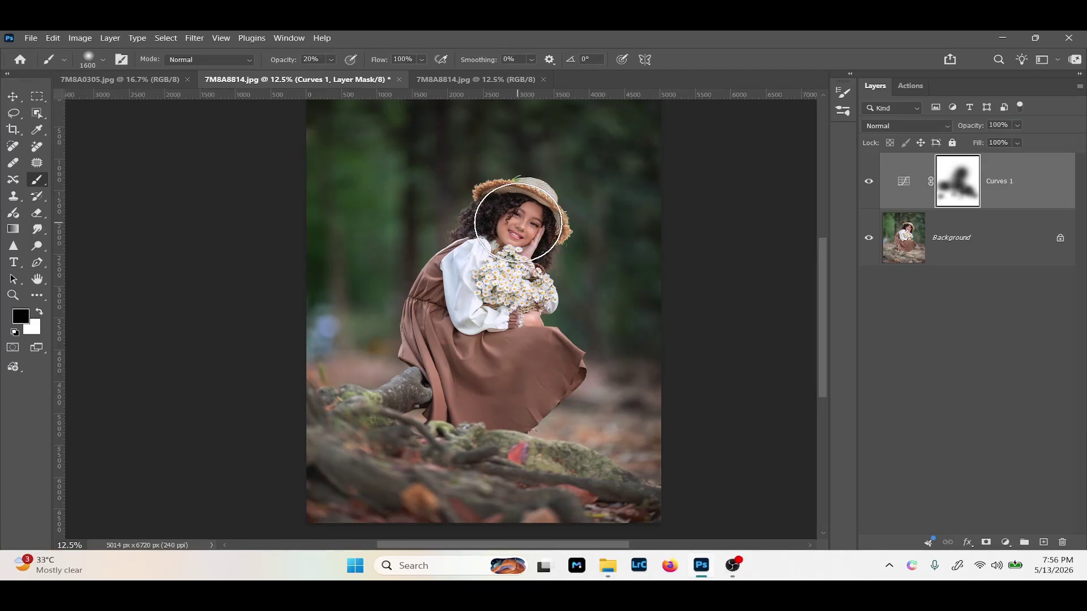
mouse_move(518, 222)
left_mouse_down()
mouse_move(504, 261)
mouse_move(522, 240)
mouse_move(548, 258)
mouse_move(574, 256)
mouse_move(452, 250)
left_mouse_up()
left_click(870, 183)
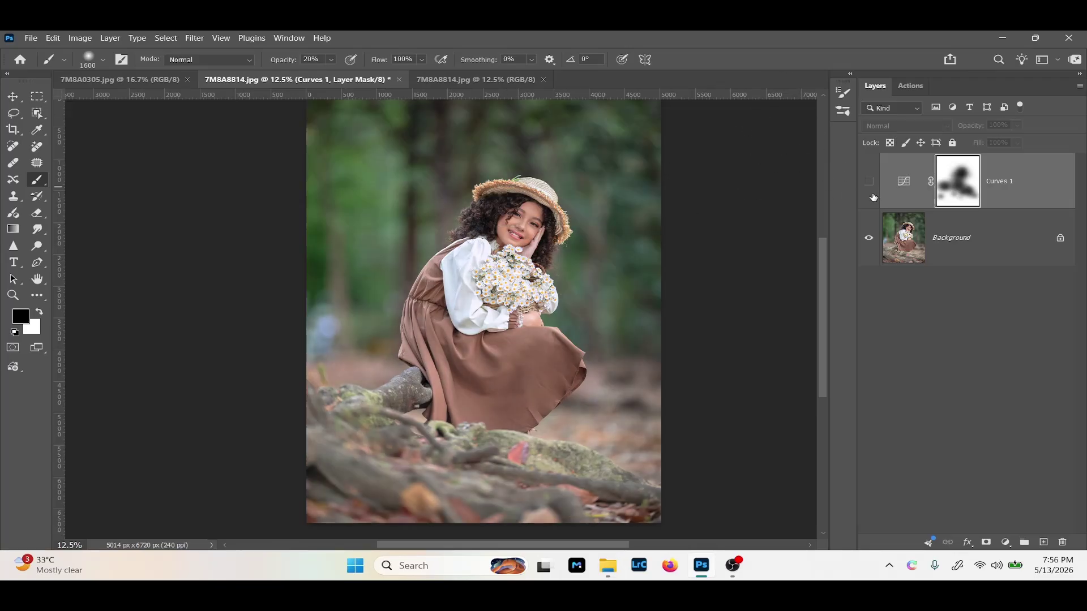
Show the Curves layer again and compare the photo with and without it and against the other open 7M8A8814 version.
left_click(869, 183)
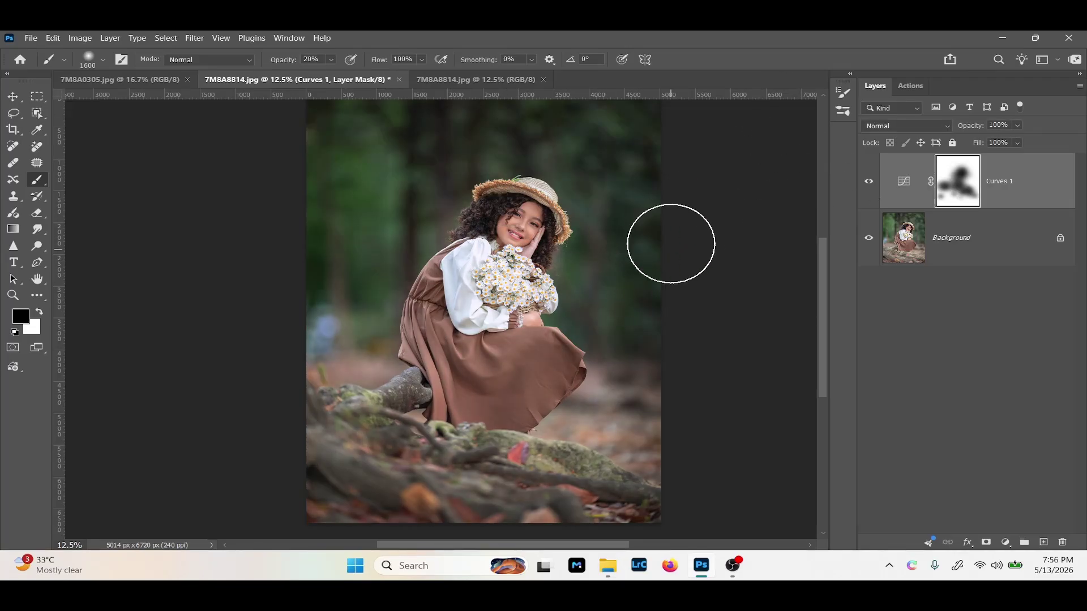
left_click(483, 76)
left_click(373, 80)
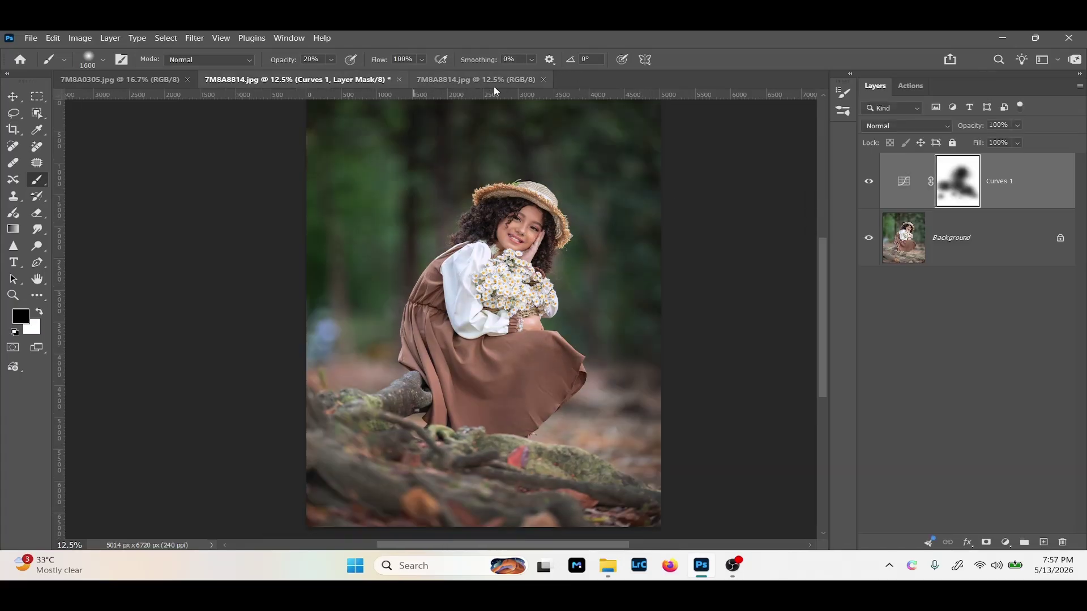
left_click(869, 182)
left_click(868, 182)
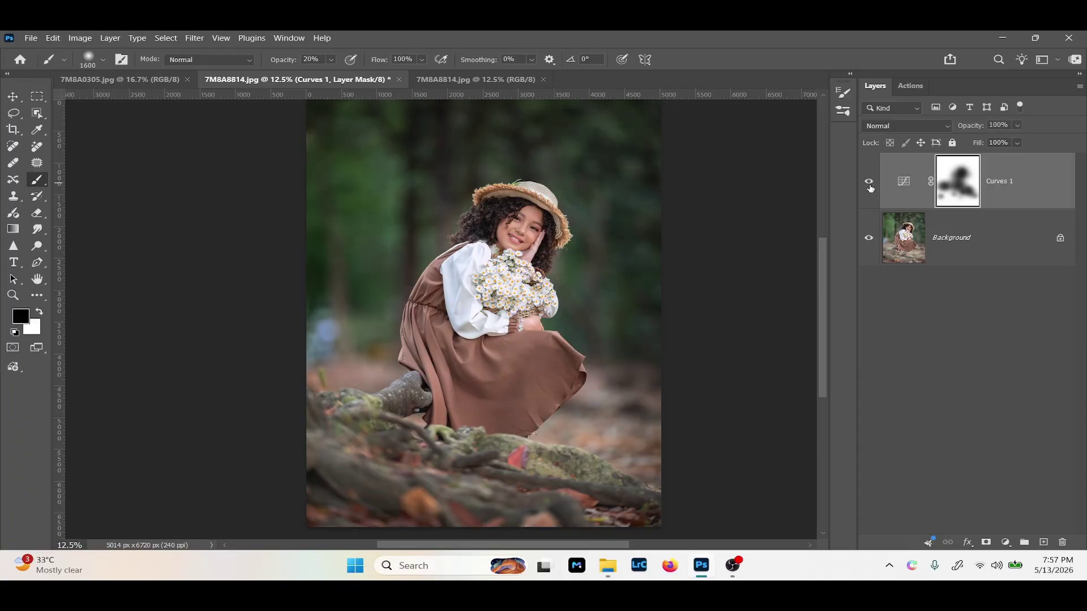
left_click(868, 182)
left_click(868, 182)
left_click(868, 181)
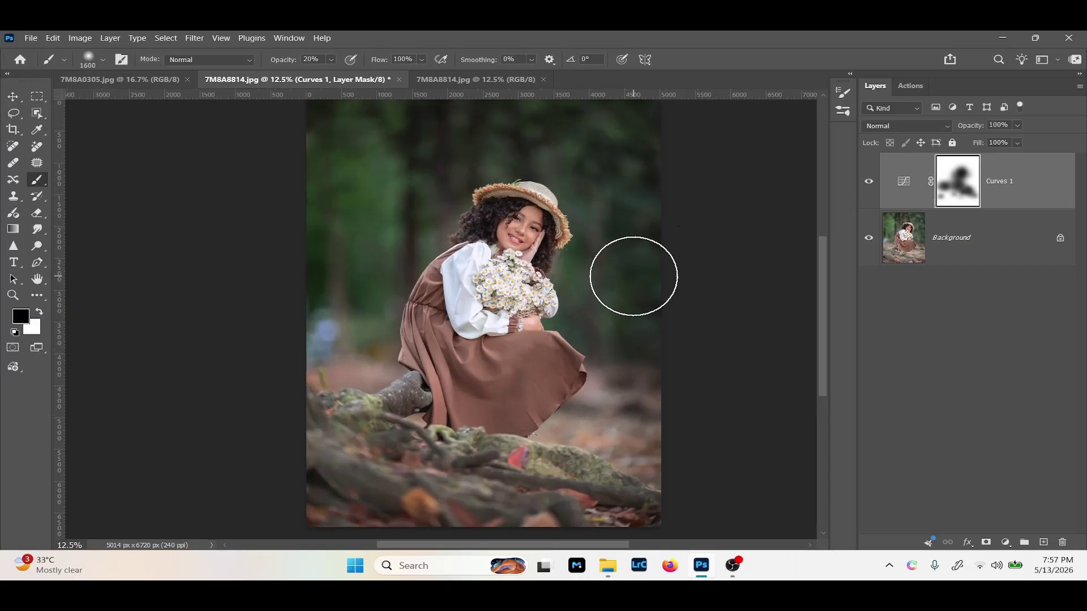
Paint black on the Curves mask beside the bouquet and across the girl's shoulder and hat with a brush enlarged to about 1900 px.
key("bracketright")
key("bracketright")
key("bracketright")
key("bracketright")
mouse_move(577, 289)
left_mouse_down()
mouse_move(594, 293)
mouse_move(566, 318)
left_mouse_up()
key("bracketleft")
mouse_move(425, 250)
left_mouse_down()
mouse_move(397, 289)
mouse_move(383, 291)
mouse_move(436, 184)
mouse_move(565, 199)
left_mouse_up()
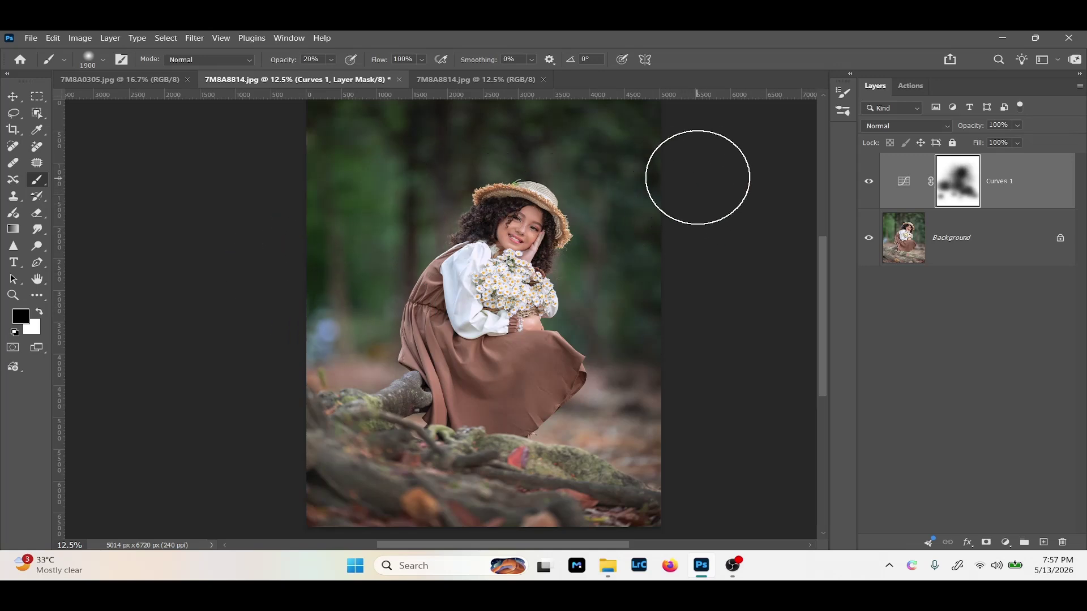
left_click(492, 79)
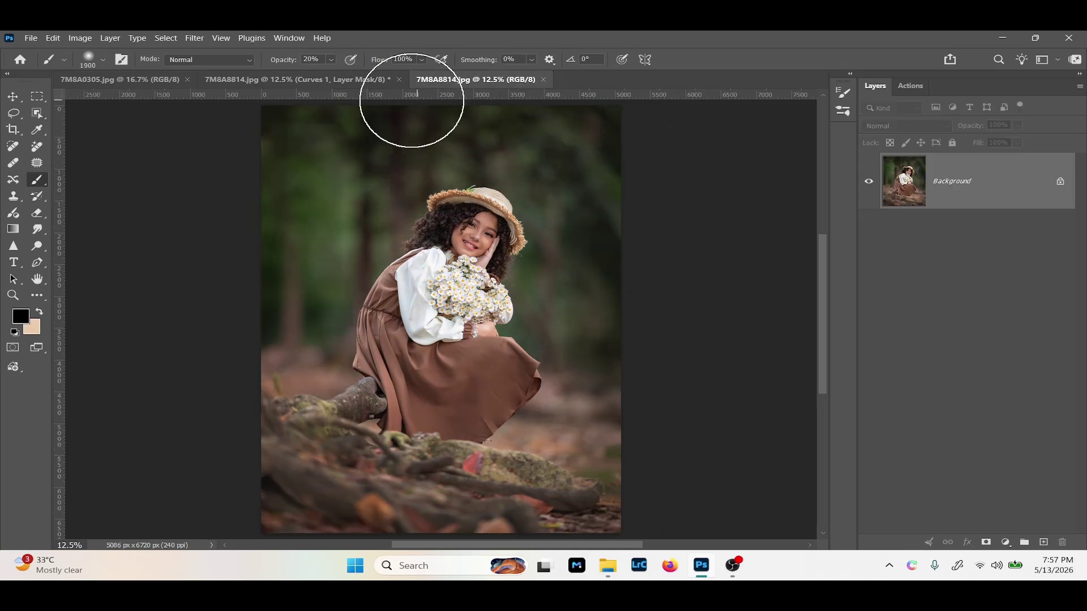
left_click(357, 80)
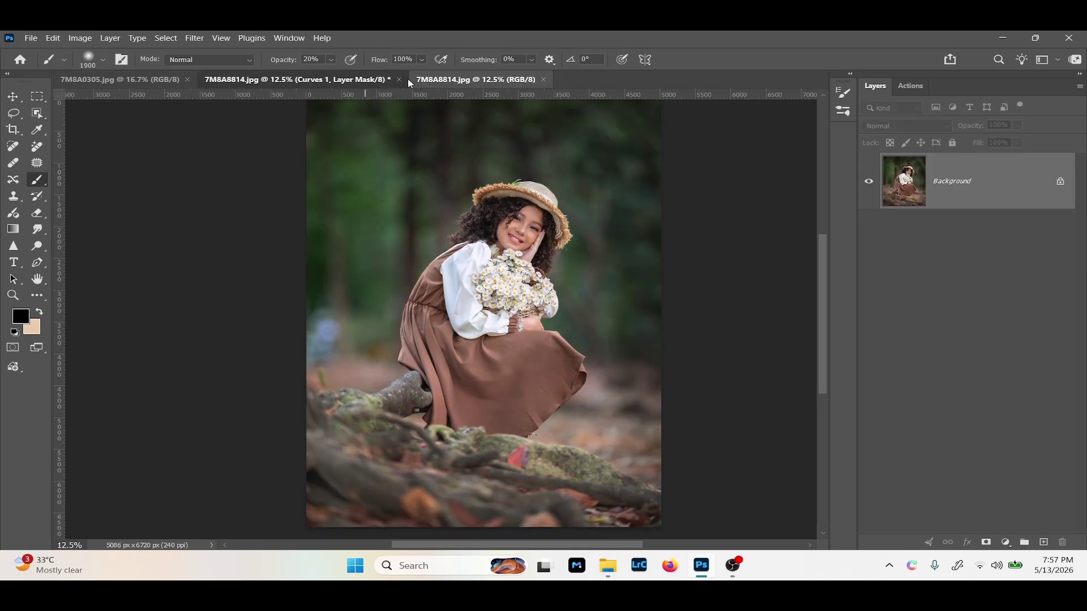
Add a Photo Filter adjustment layer above Curves 1 and compare the photo with the other open 7M8A8814 version.
left_click(1006, 543)
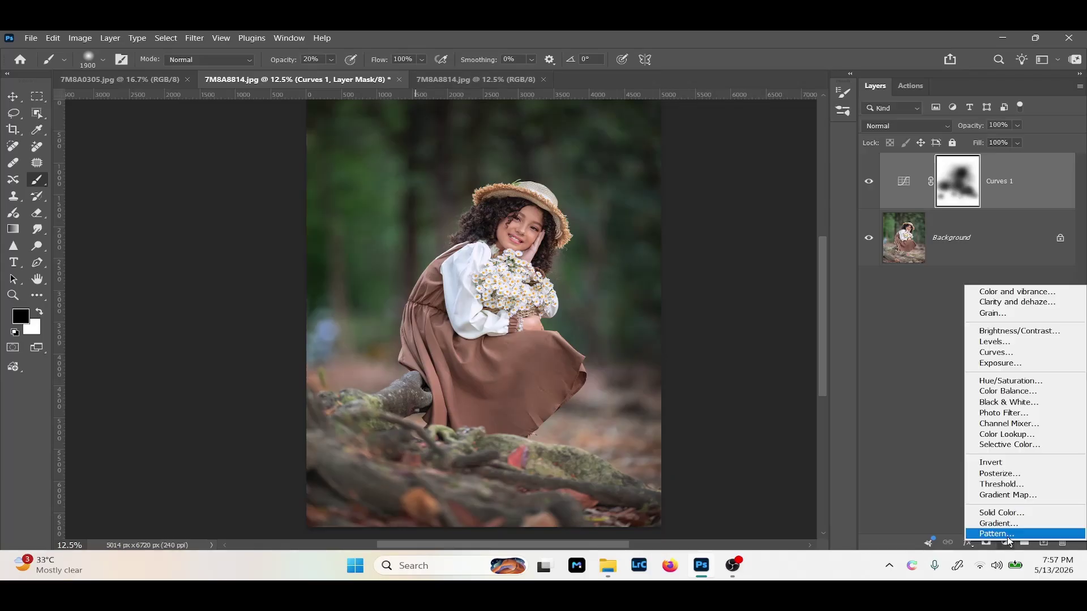
left_click(1039, 418)
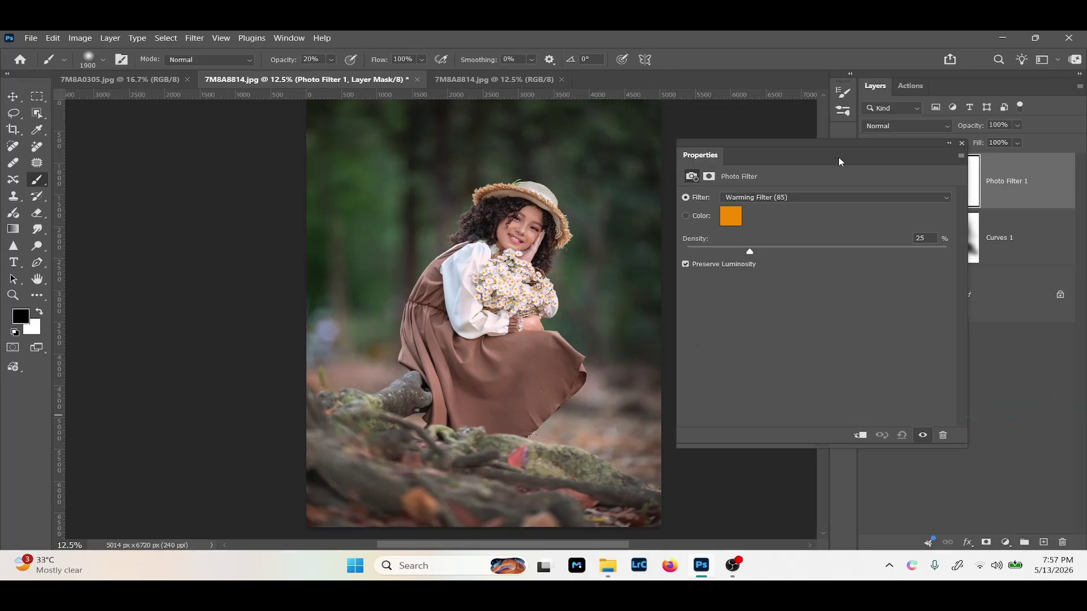
left_click(450, 79)
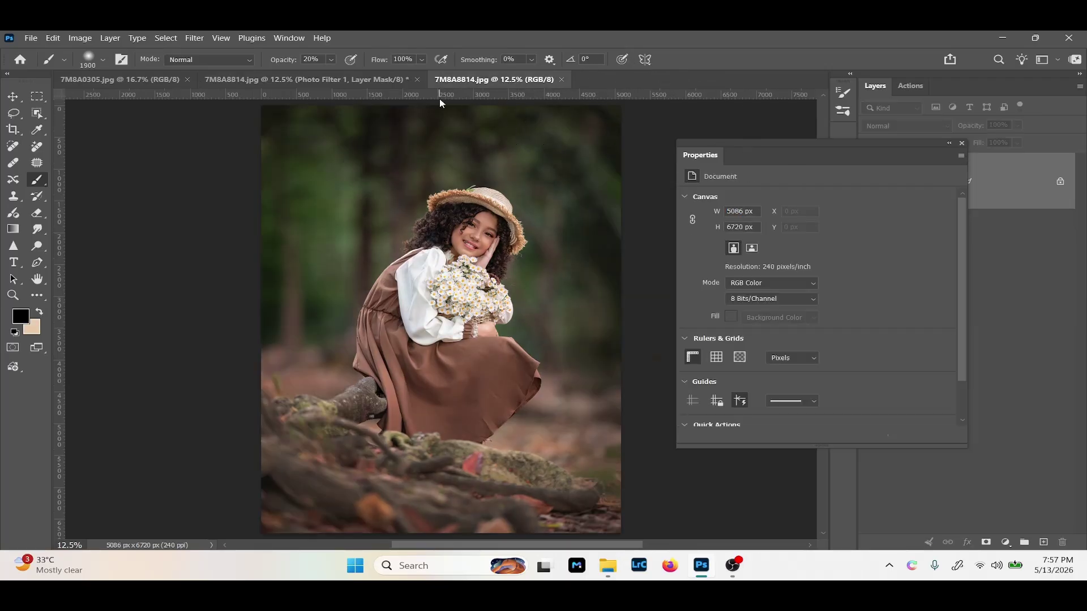
left_click(386, 79)
Set the Photo Filter to Warming Filter (81) after trying Warming Filter (LBA), and compare with the other open version.
left_click_drag(823, 144, 858, 152)
left_click(849, 206)
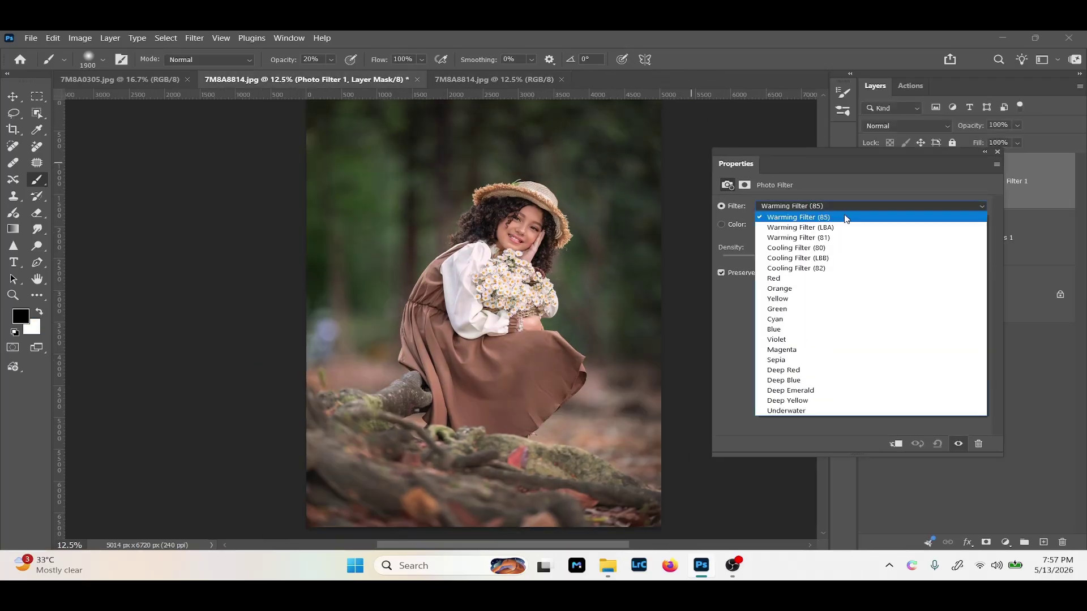
left_click(845, 222)
left_click(844, 208)
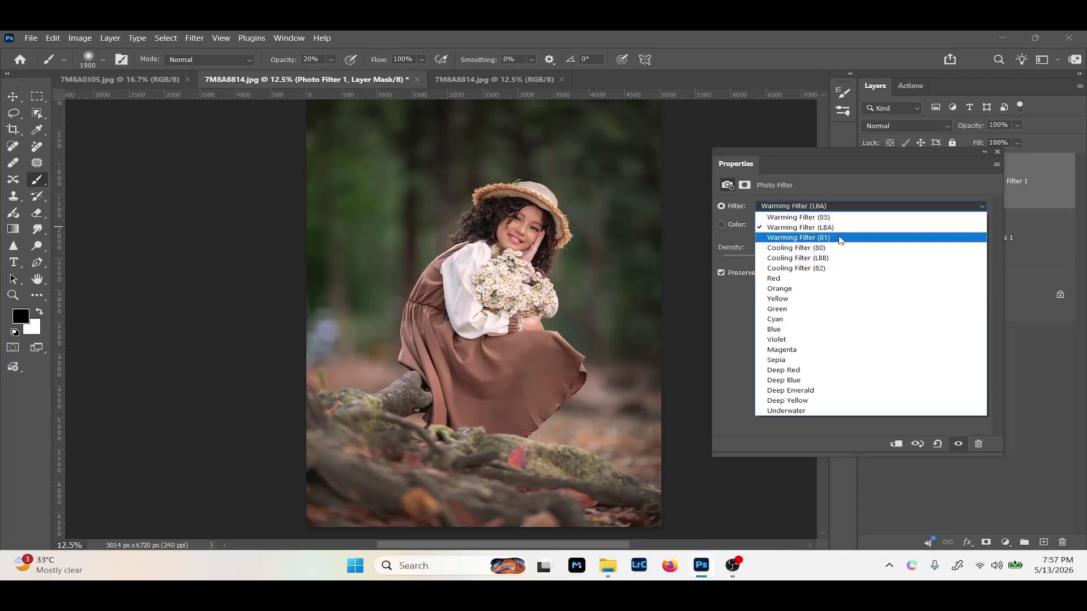
left_click(840, 229)
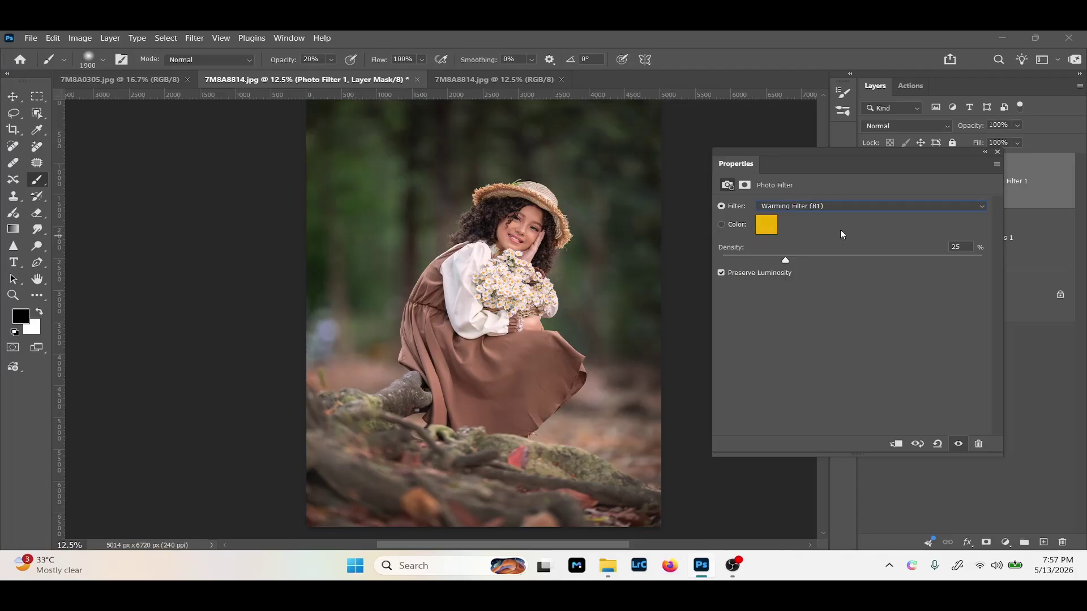
left_click(504, 79)
left_click(401, 77)
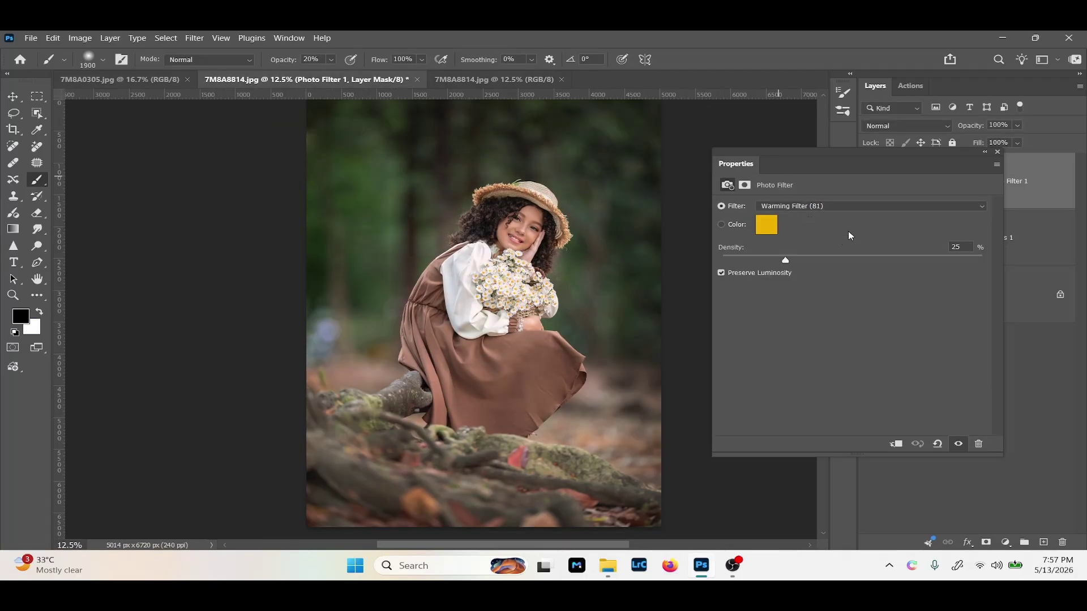
Try the Warming Filter (LBA) preset against Warming Filter (81) on the Photo Filter, and check the other open version again.
left_click(846, 206)
left_click(825, 213)
left_click(830, 208)
left_click(835, 230)
left_click(837, 214)
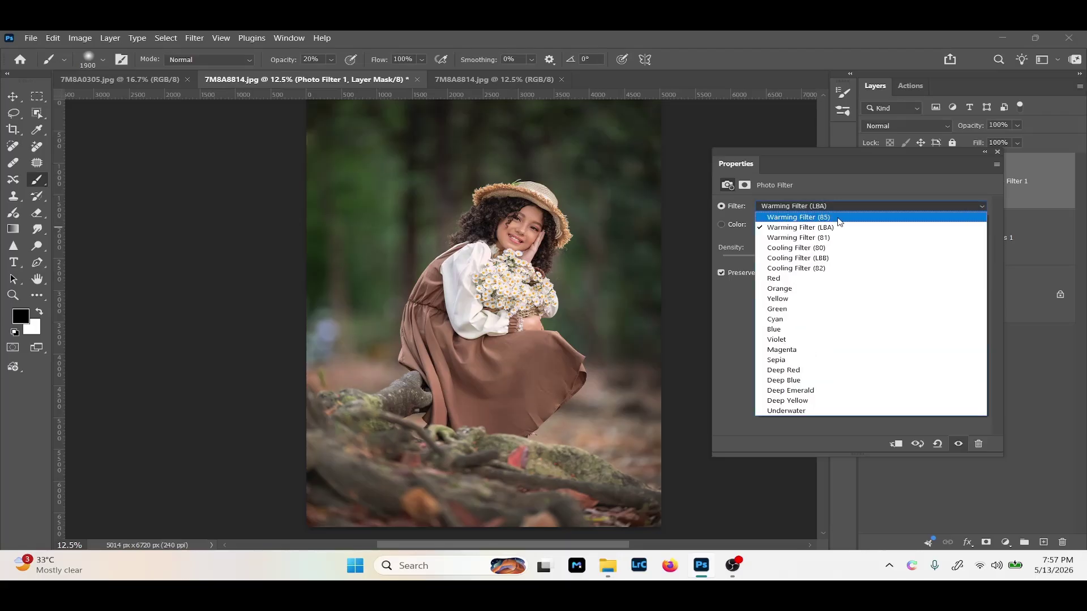
left_click(836, 234)
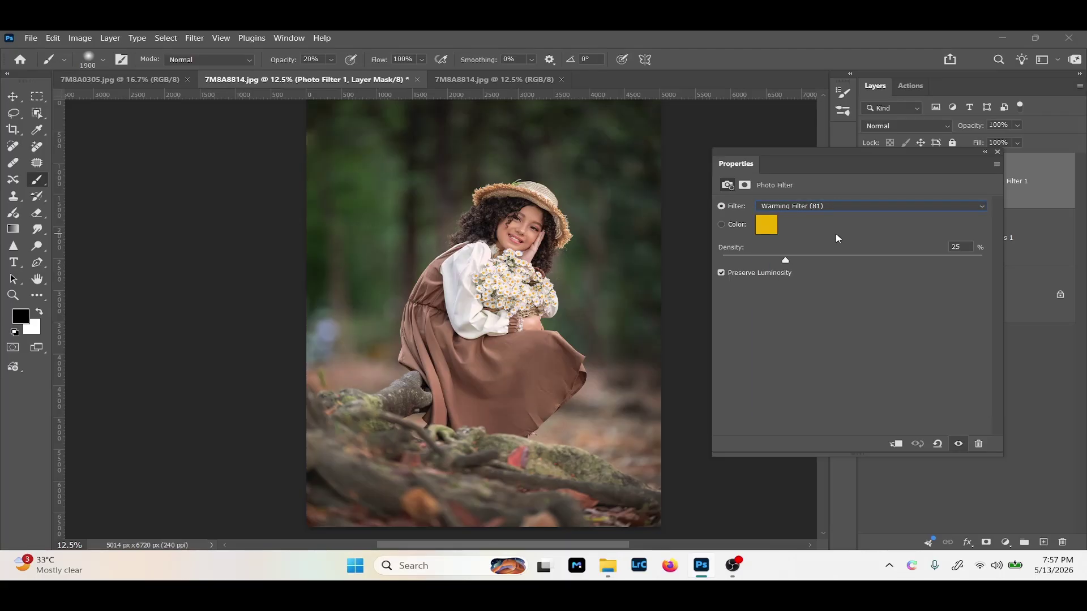
left_click(466, 83)
left_click(396, 80)
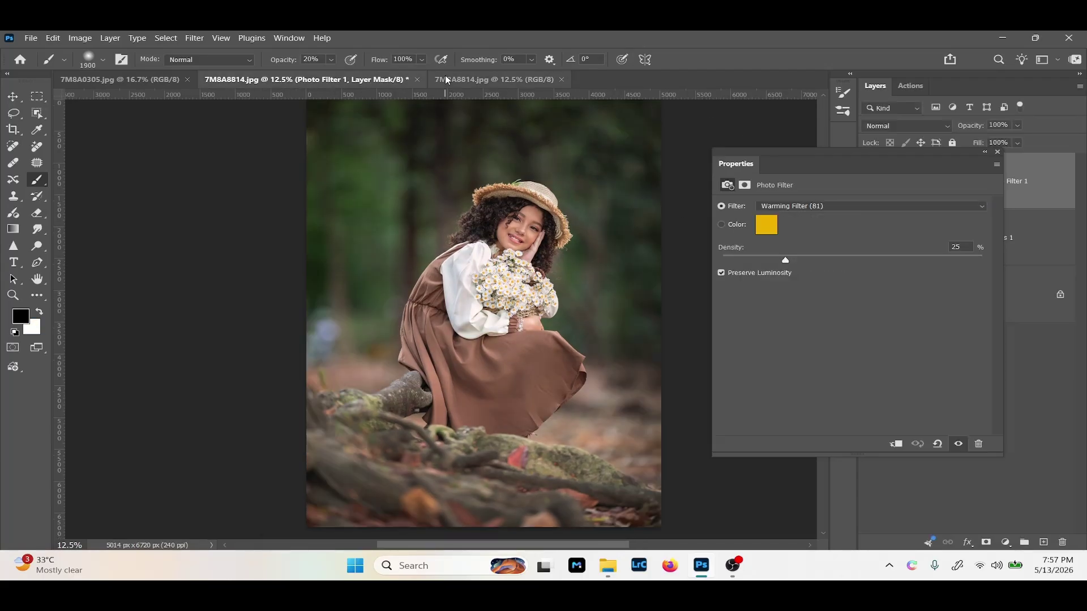
Move the Photo Filter 1 layer below Curves 1 and toggle its visibility to check its effect.
left_click(996, 152)
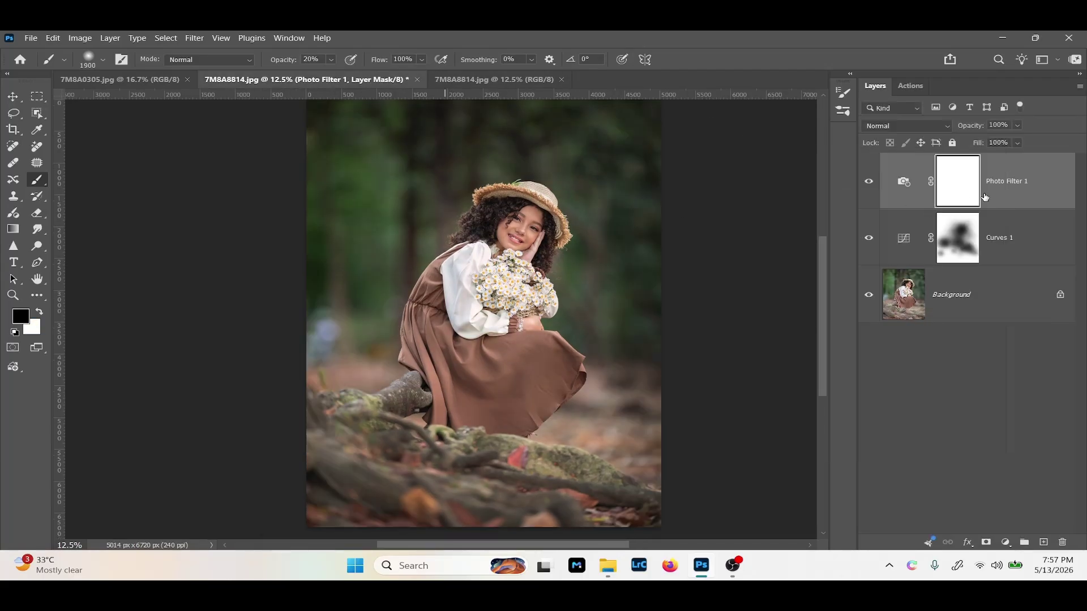
left_click_drag(985, 196, 1000, 249)
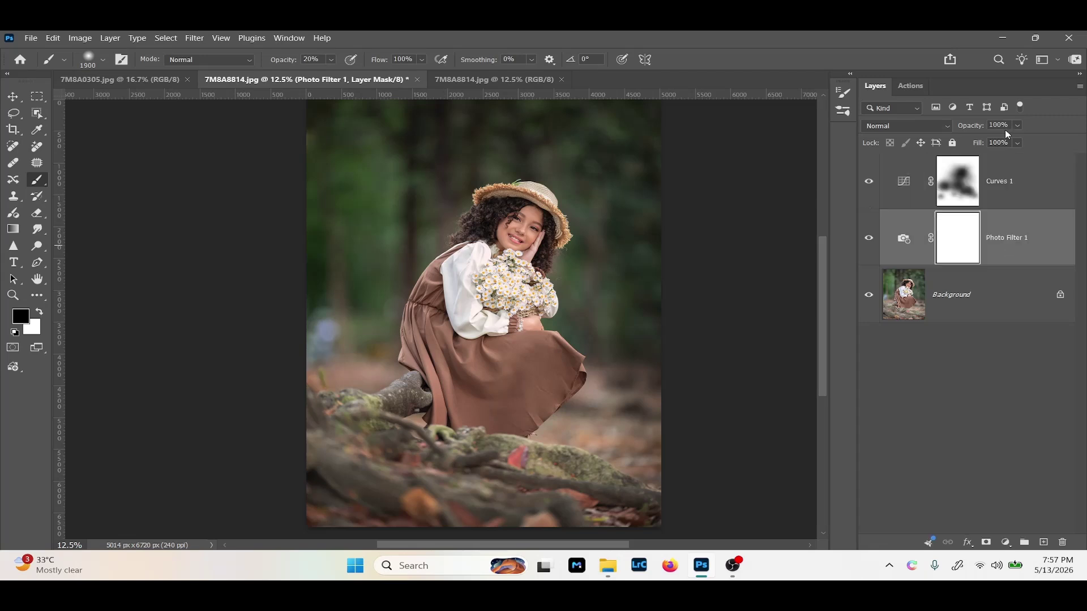
left_click(870, 240)
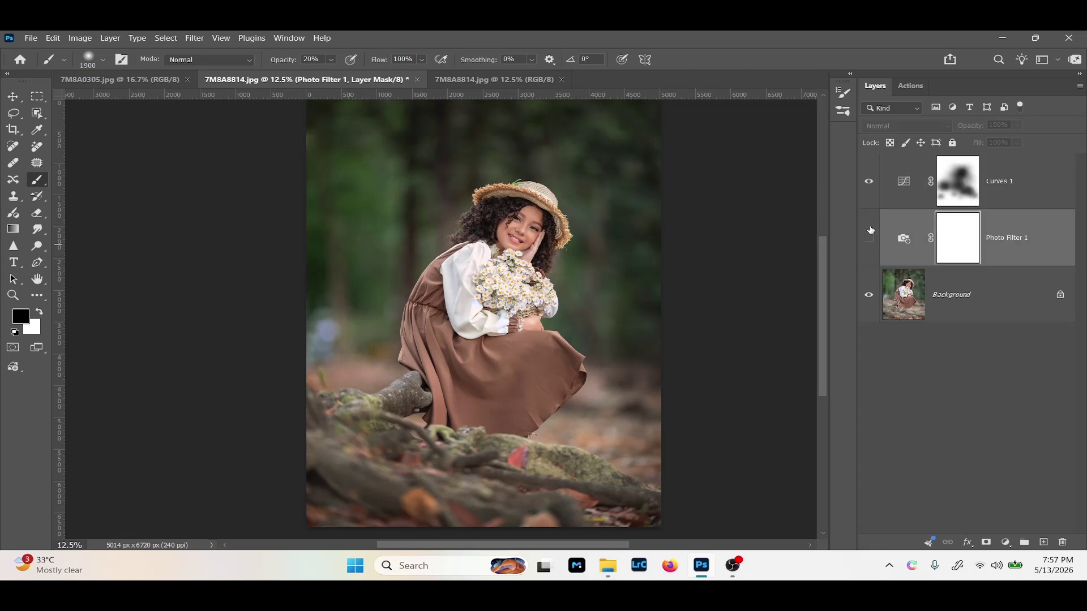
left_click(870, 238)
Fine-tune the curve of the Curves 1 adjustment layer with two small adjustments.
double_click(903, 181)
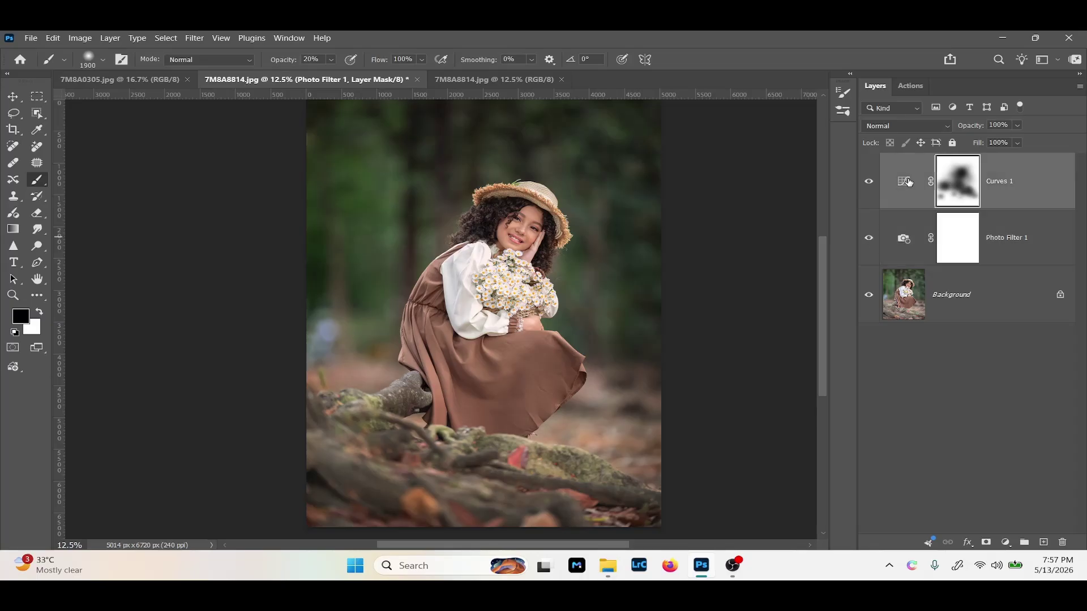
left_click_drag(951, 237, 951, 241)
left_click_drag(875, 331, 875, 328)
left_click(998, 152)
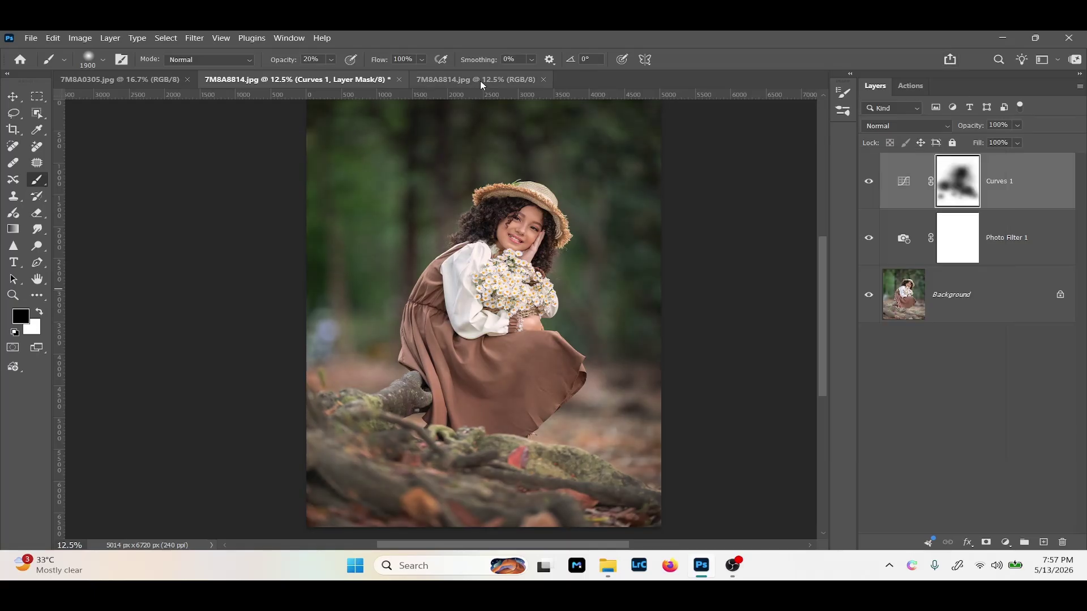
Compare the adjusted photo with the other open 7M8A8814 version, and close that other version.
left_click(480, 80)
left_click(358, 78)
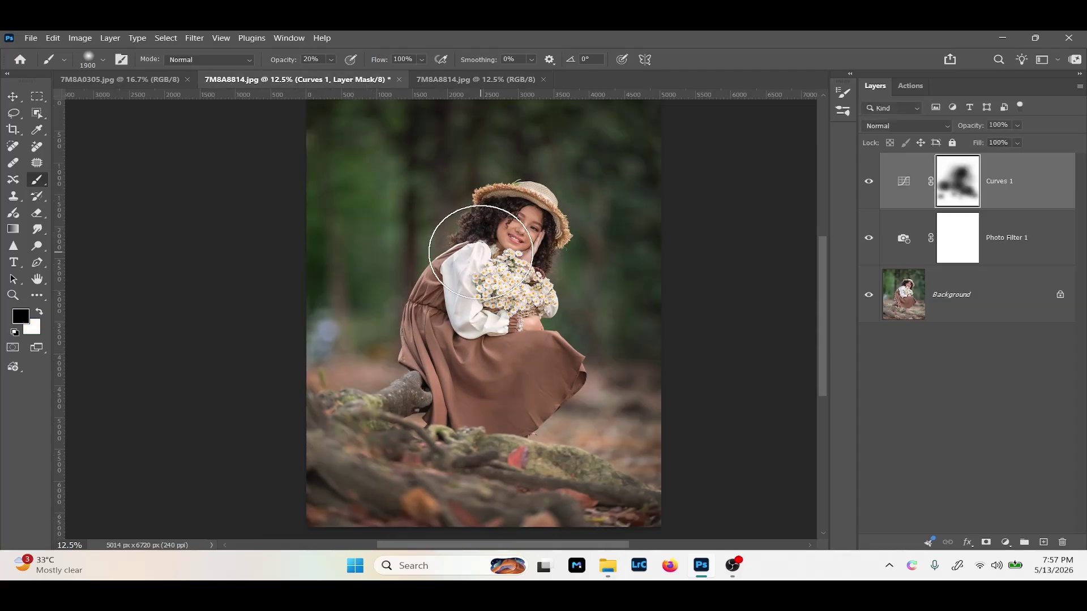
left_click(488, 84)
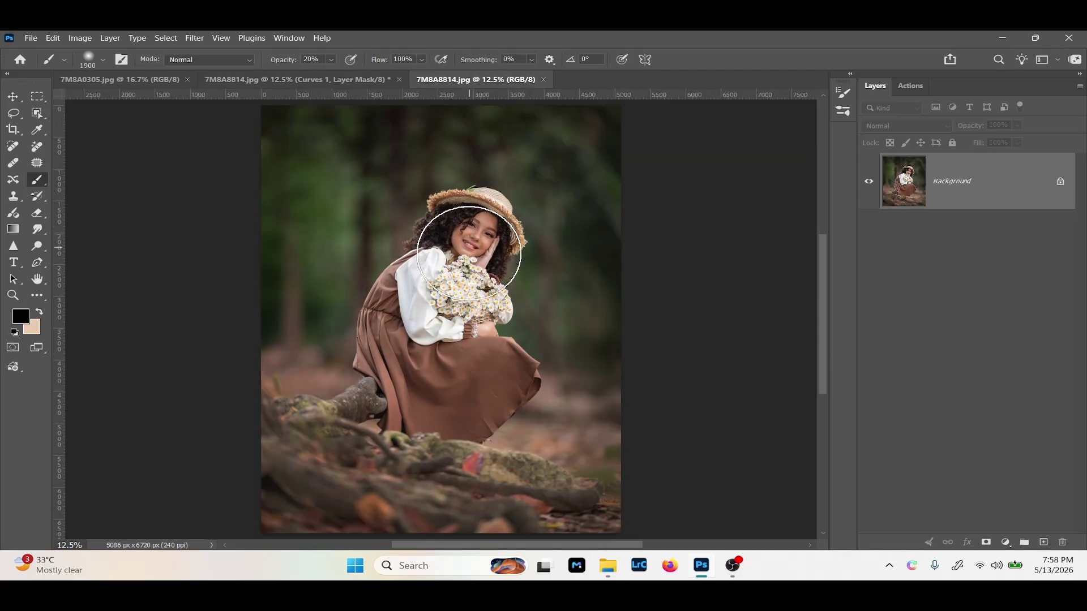
left_click(347, 81)
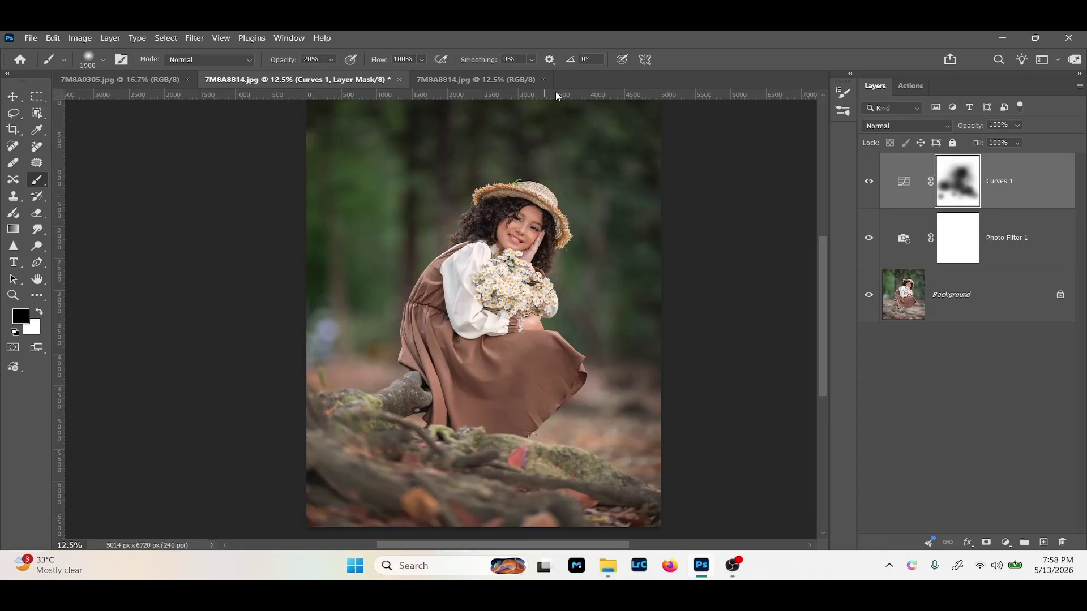
left_click(542, 75)
left_click(543, 79)
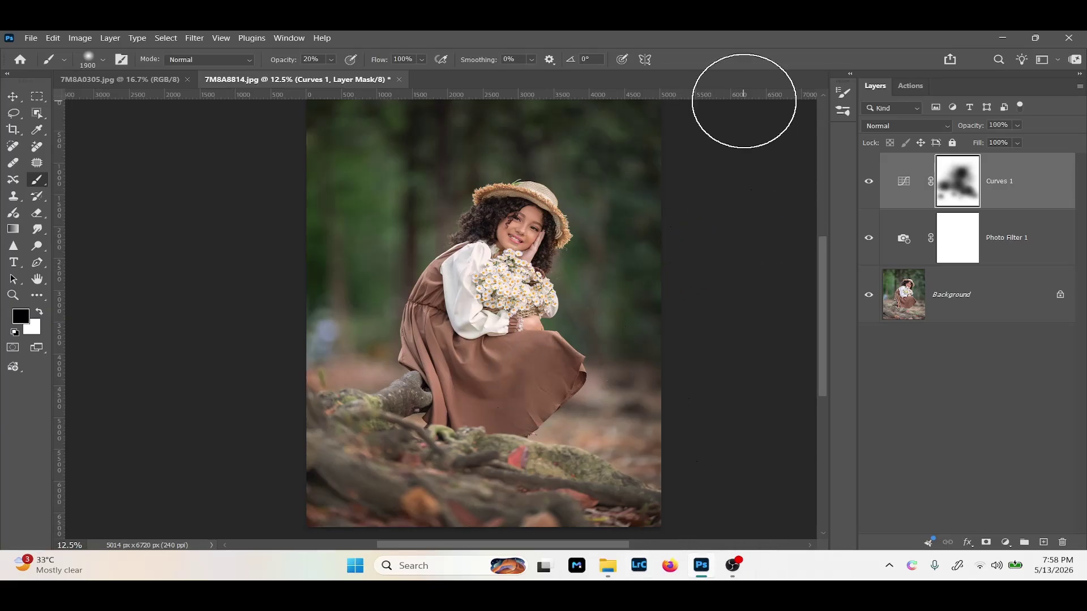
Flatten the 7M8A8814 adjustment layers into the Background and inspect the girl's face and bouquet at 50% zoom.
key("ctrl+plus")
key("ctrl+plus")
key("ctrl+plus")
key("ctrl+plus")
scroll(681, 199, "up", 8)
scroll(680, 198, "right", 8)
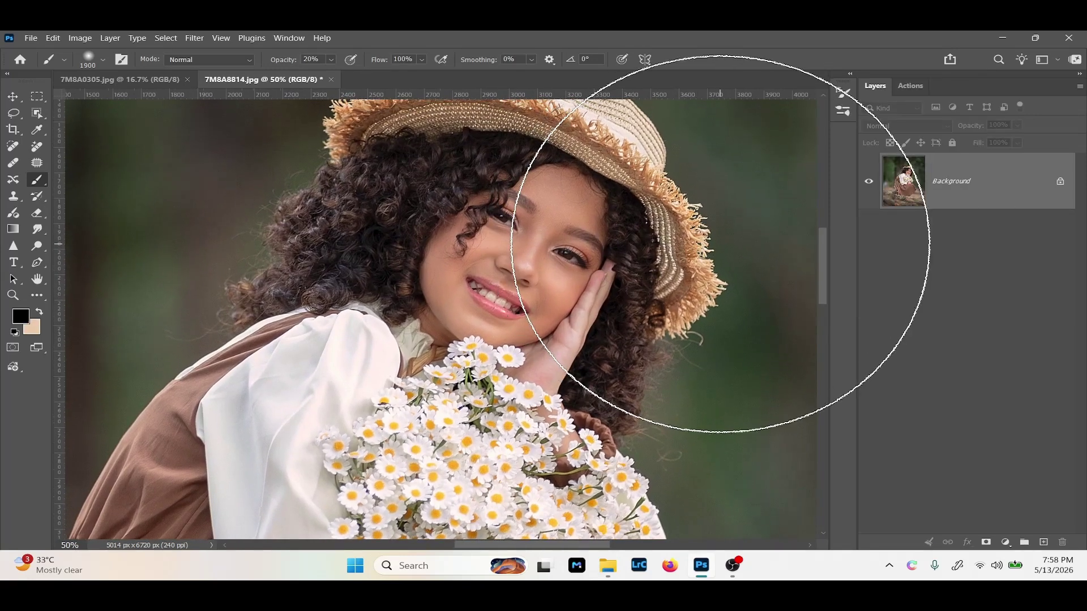
key("ctrl+minus")
key("ctrl+minus")
key("ctrl+minus")
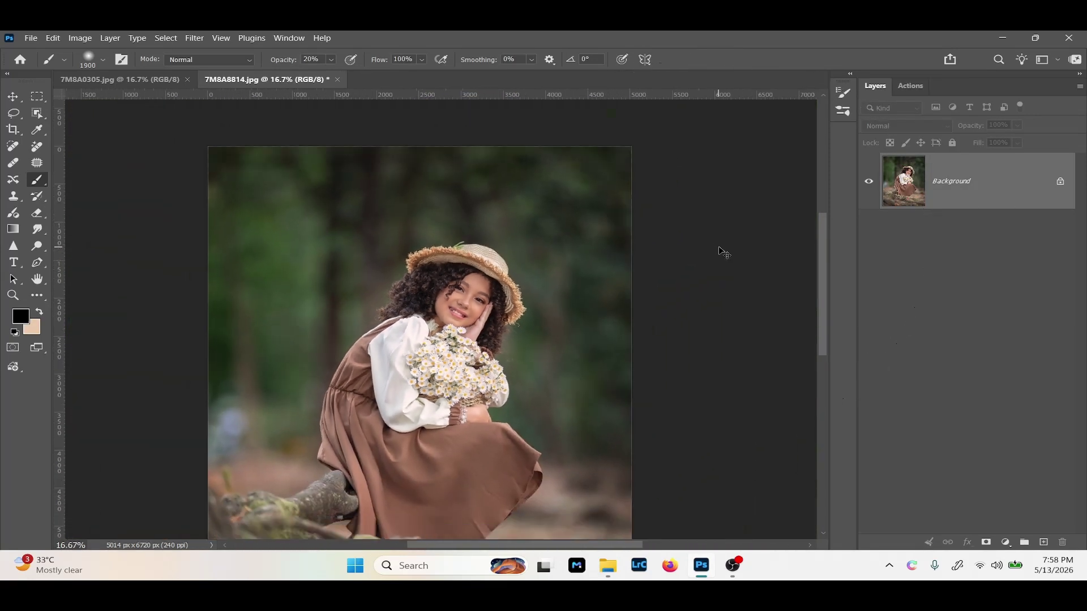
Check the whole finished 7M8A8814 photo and close it.
left_click_drag(557, 294, 628, 235)
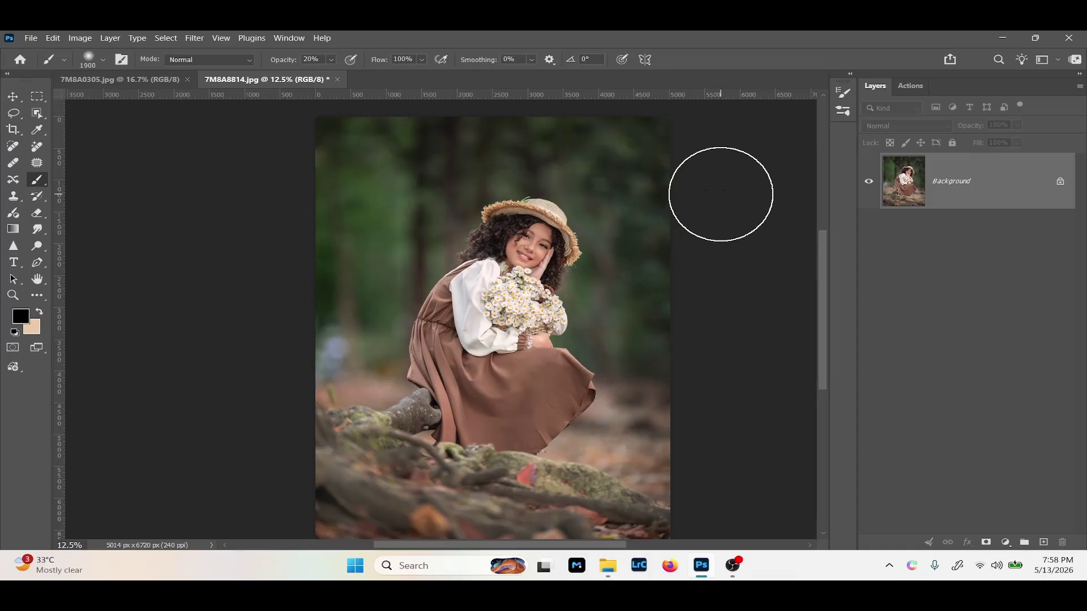
key("ctrl+w")
left_click(561, 240)
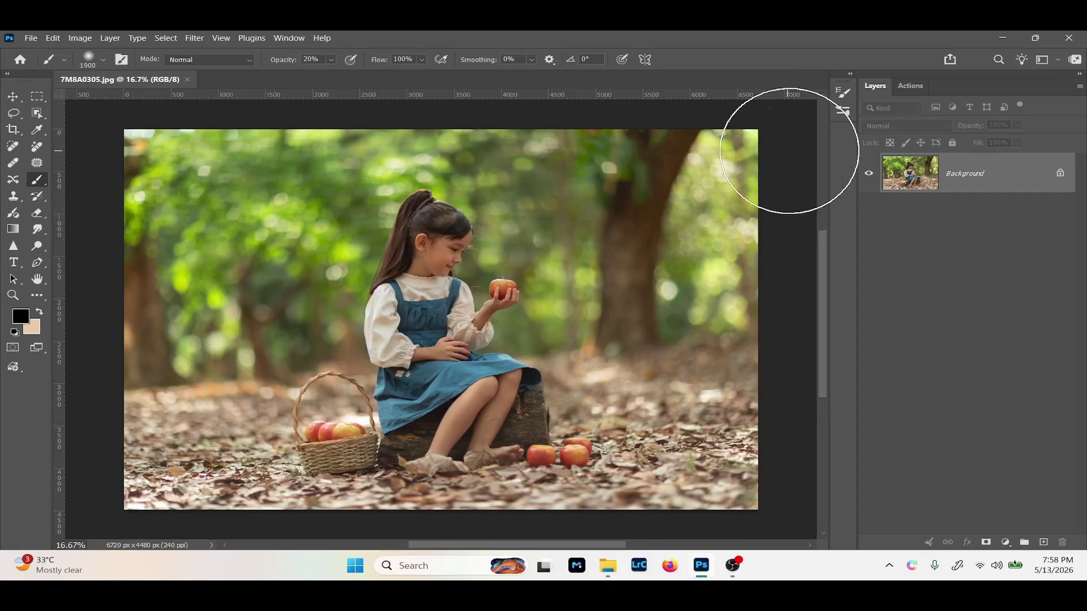
Try a slight crop rotation on the 7M8A0305 photo with the fill left at Background (default).
key("c")
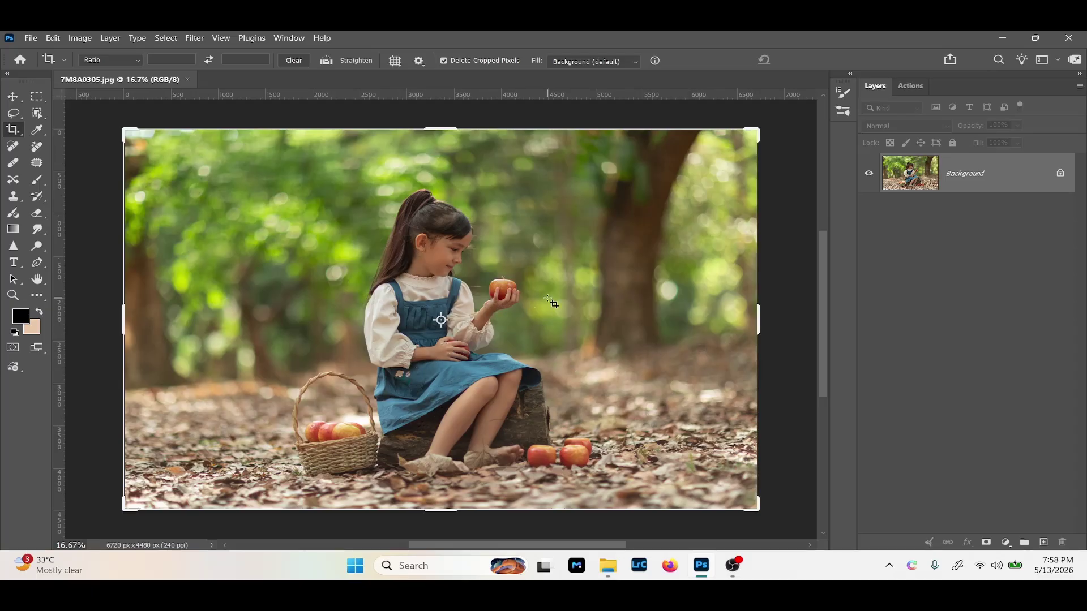
left_click_drag(794, 217, 806, 222)
key("Return")
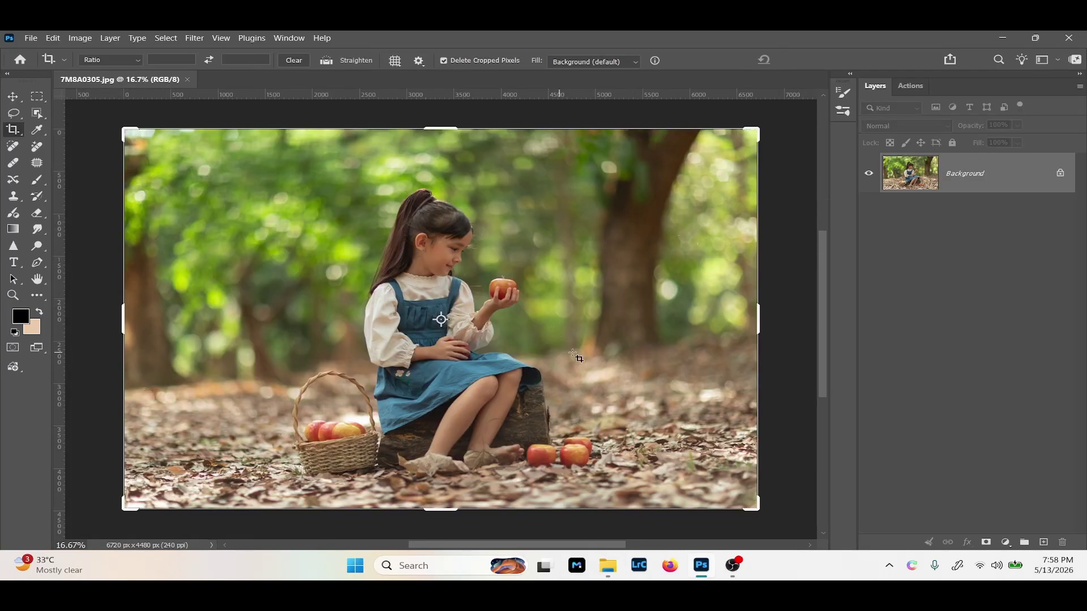
Set the crop fill to Generative Expand, tilt the 7M8A0305 photo slightly clockwise and apply the crop to fill the empty edges.
left_click(619, 62)
left_click(612, 85)
left_click(776, 156)
left_click_drag(780, 151, 798, 159)
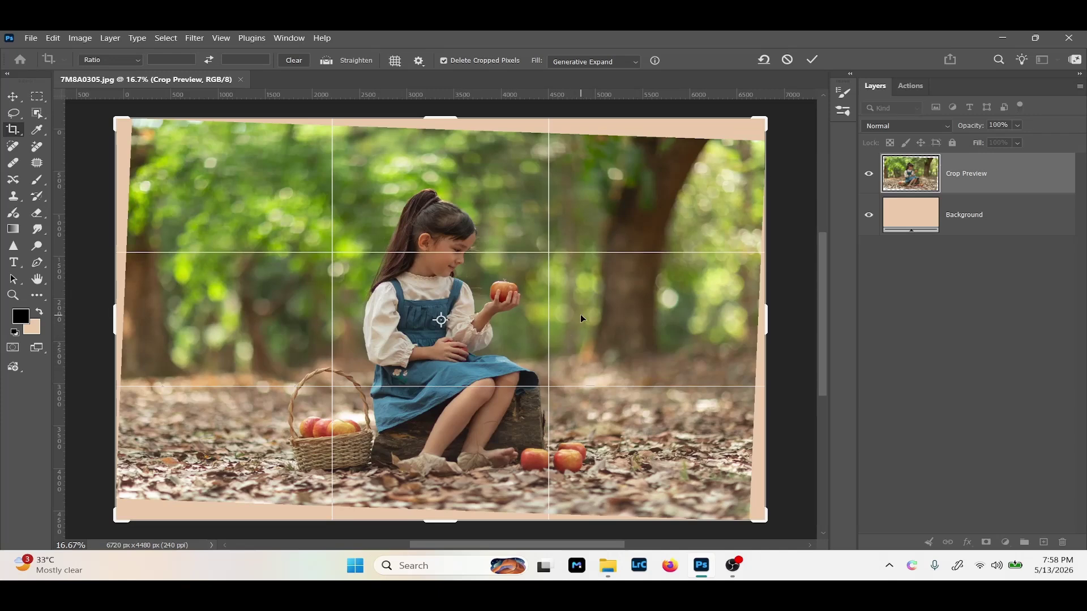
key("Return")
left_click(586, 261)
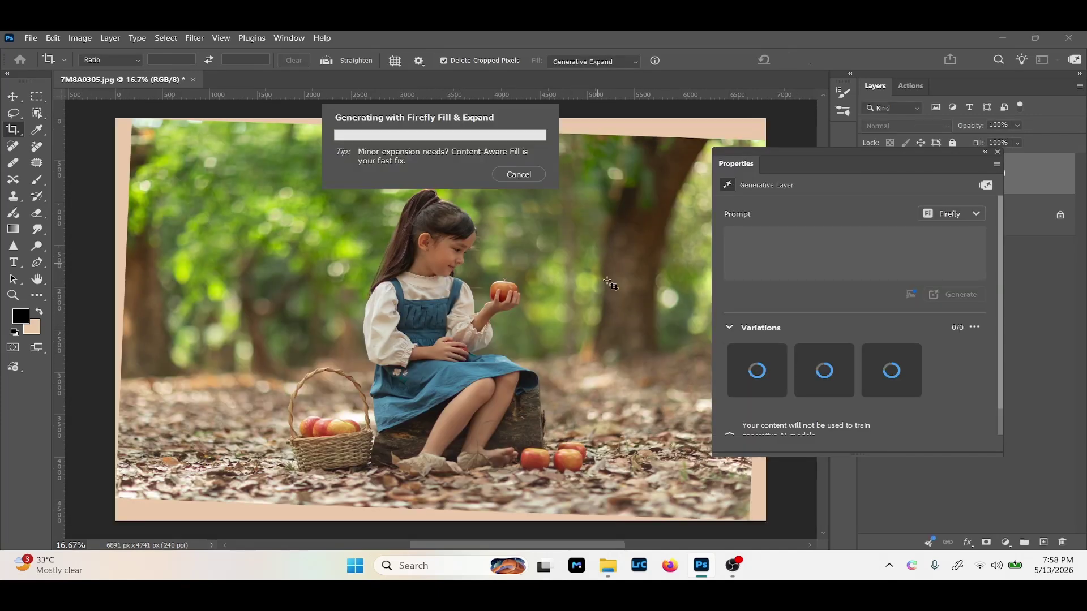
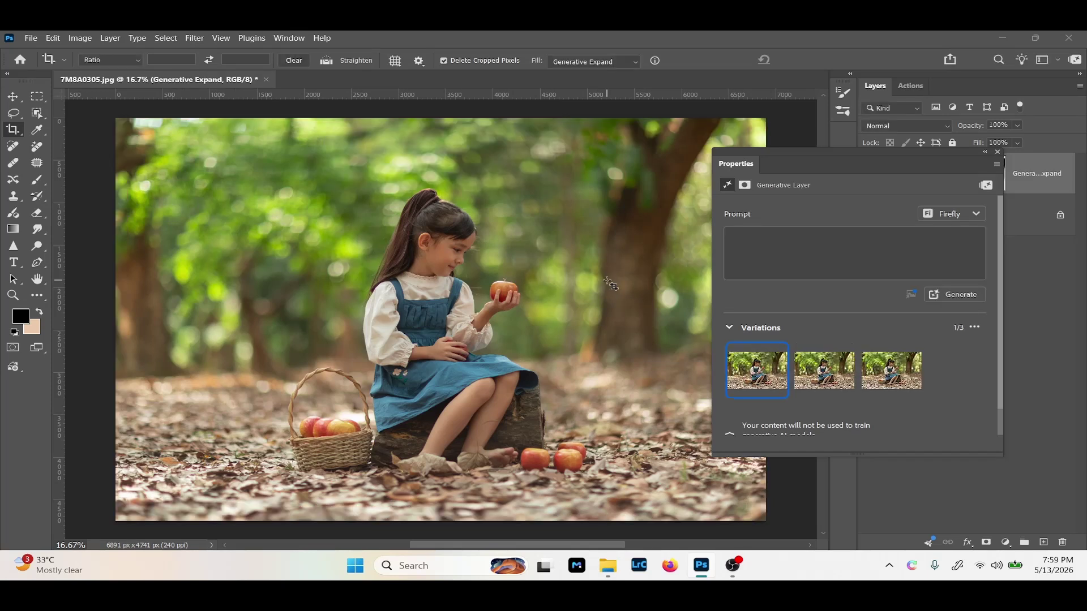
Choose the third Generative Expand variation for the 7M8A0305 photo and flatten the image into the Background.
mouse_move(819, 162)
left_mouse_down()
mouse_move(957, 225)
mouse_move(820, 150)
left_mouse_up()
left_click(819, 368)
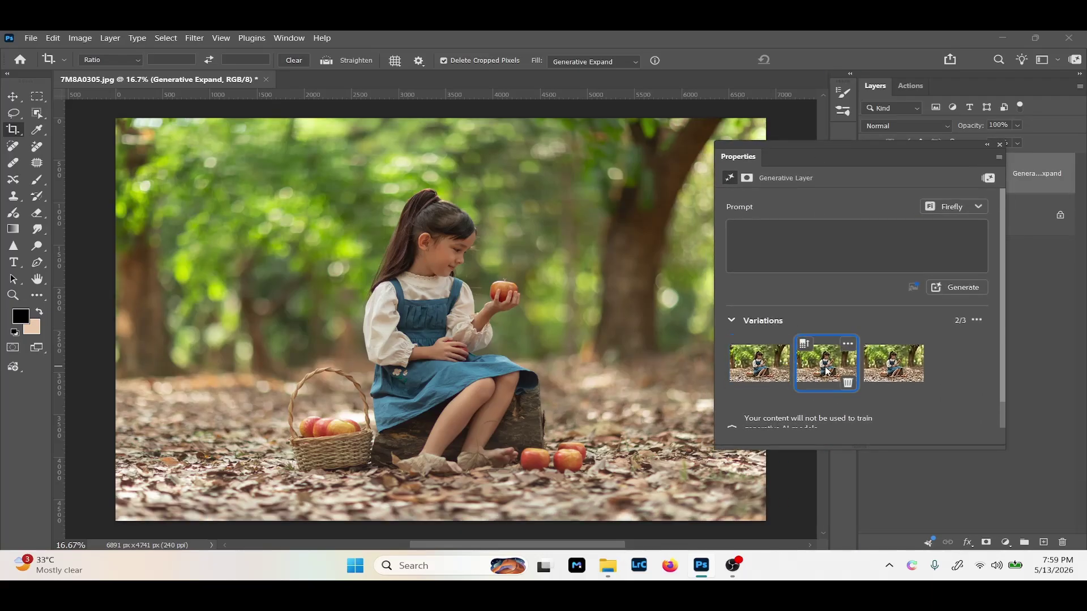
left_click(875, 371)
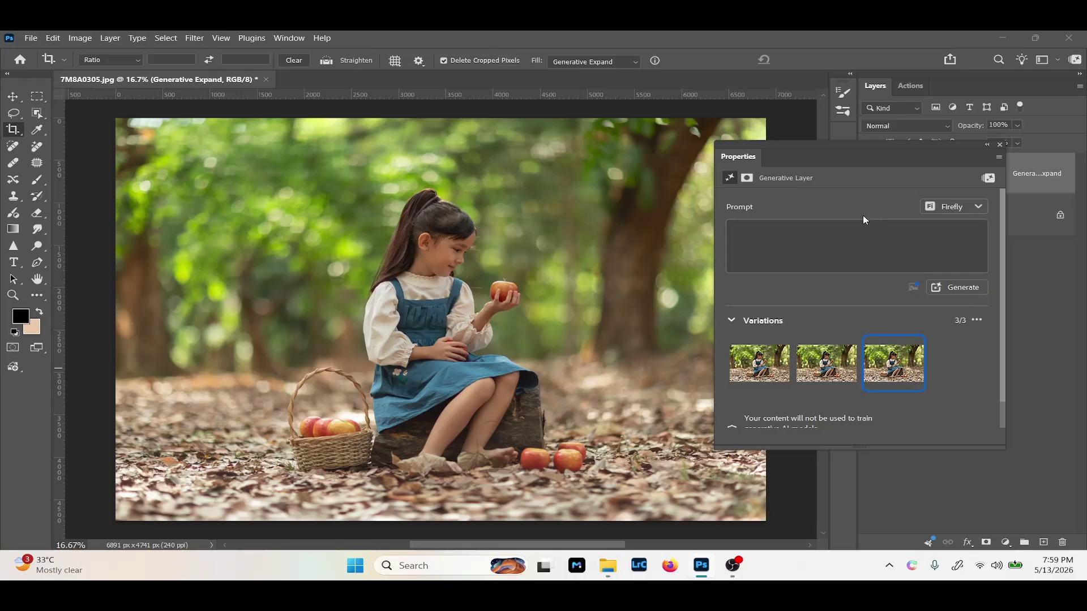
key("Return")
left_click(1000, 145)
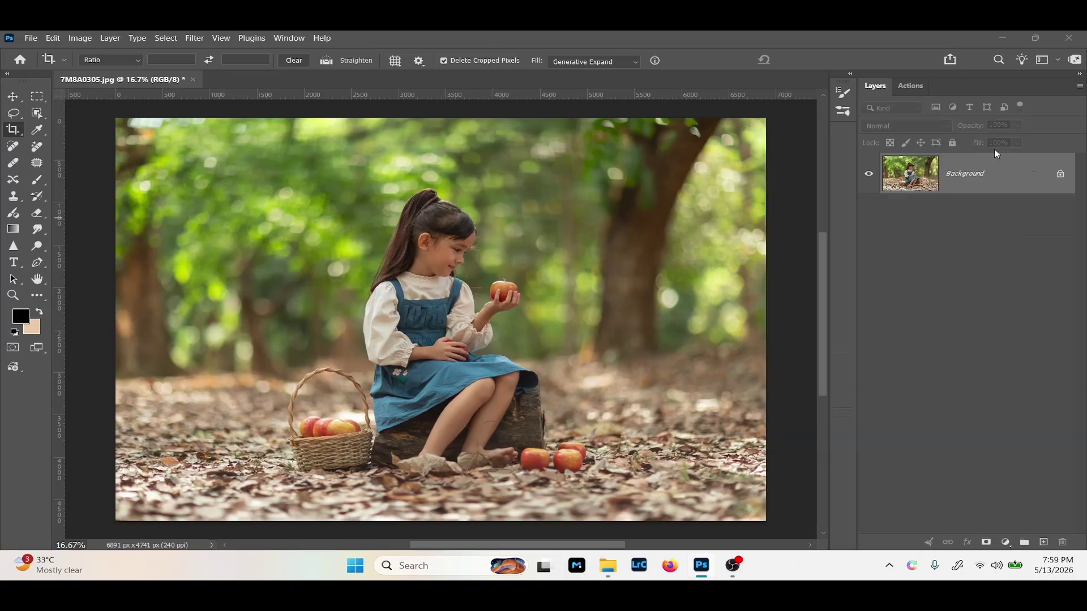
Run the saved "color" action on the flattened 7M8A0305 photo and return to its layers.
left_click(910, 88)
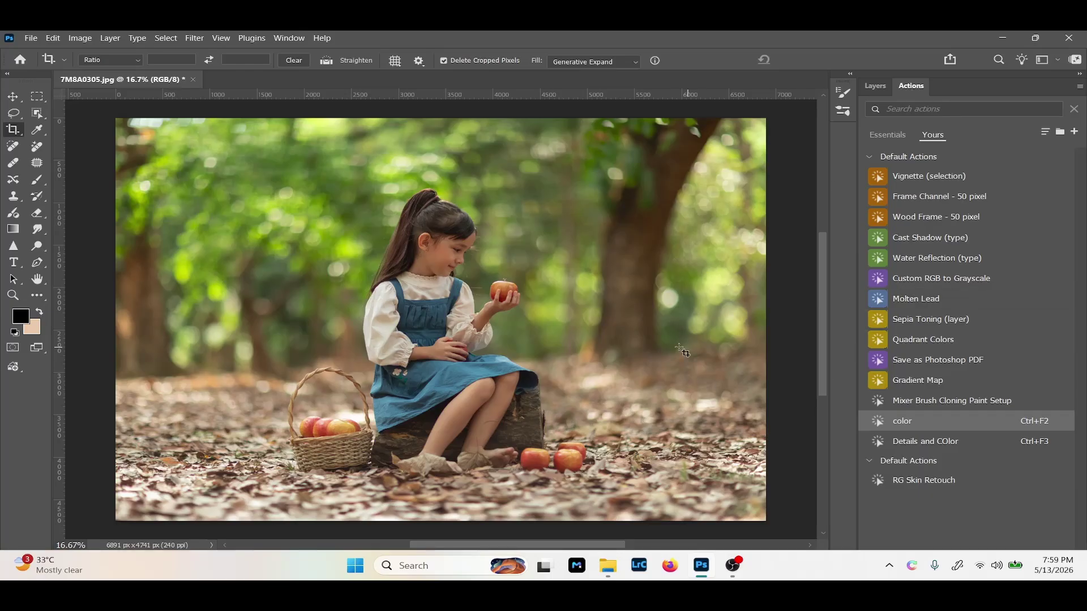
key("ctrl+F2")
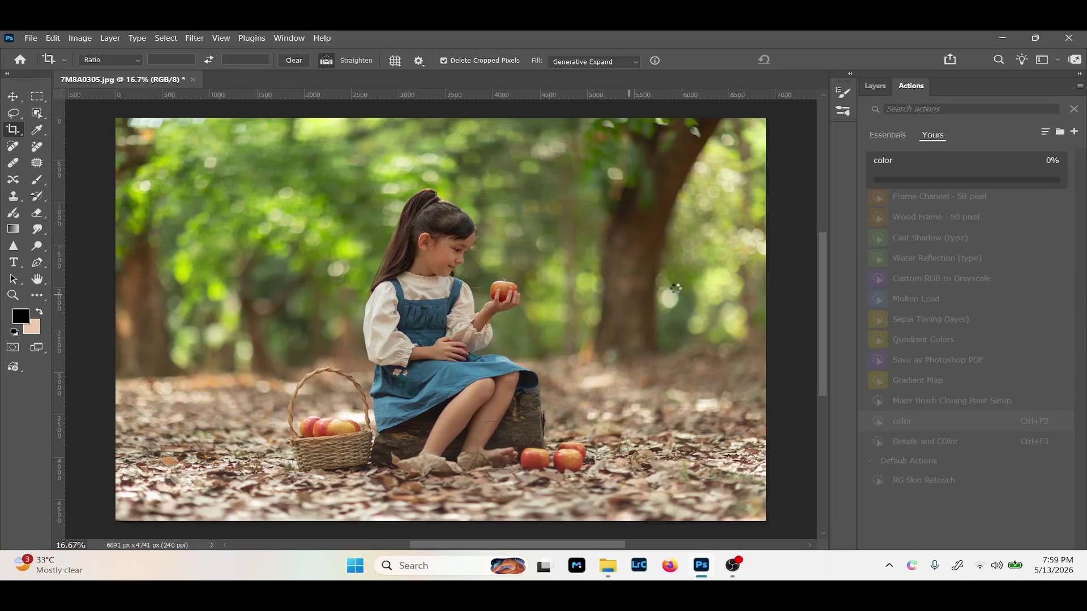
key("Return")
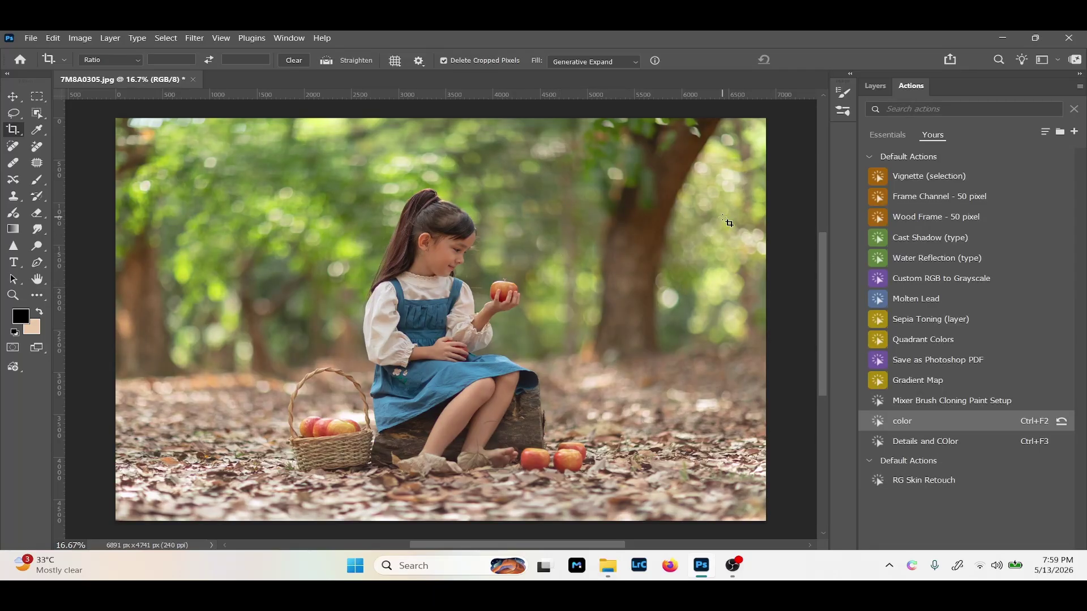
left_click(875, 86)
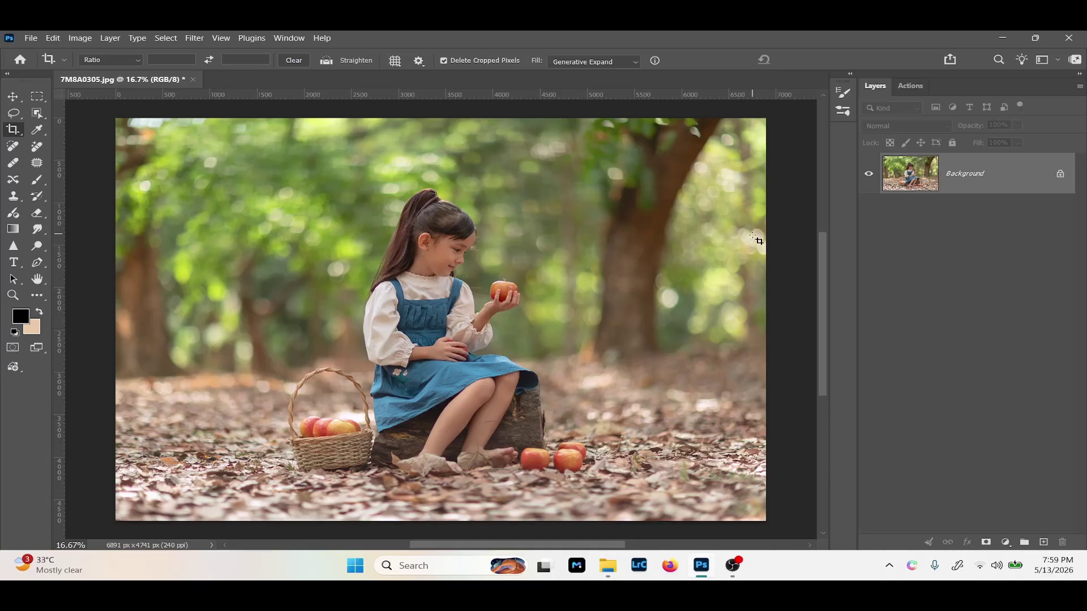
Open the earlier edited version of 7M8A0305 from Desktop > Breanne > New folder > Edit.
key("ctrl+o")
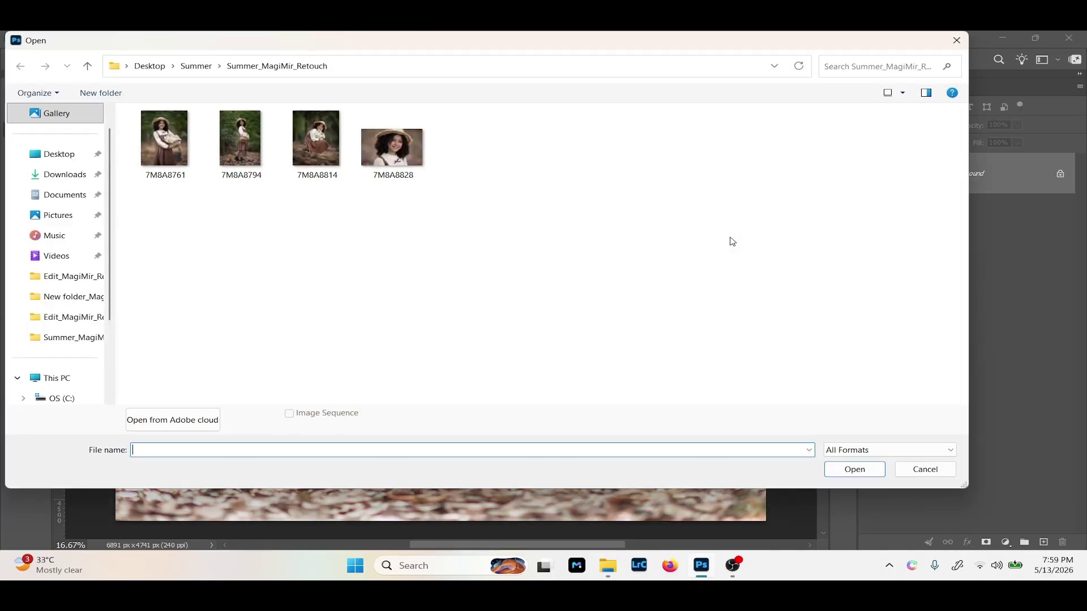
left_click(67, 154)
double_click(252, 160)
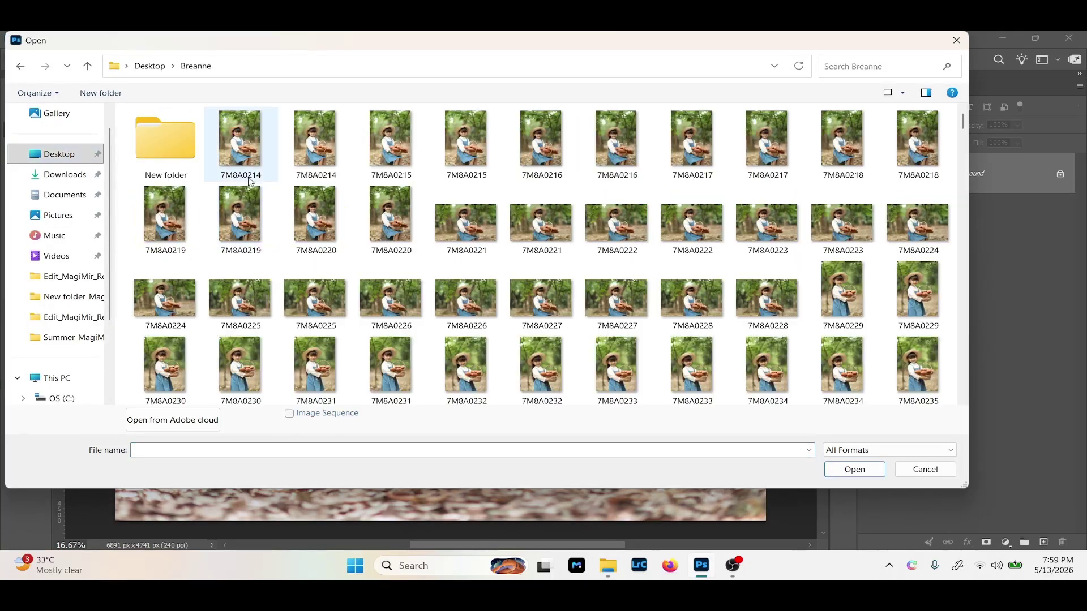
double_click(179, 160)
double_click(152, 131)
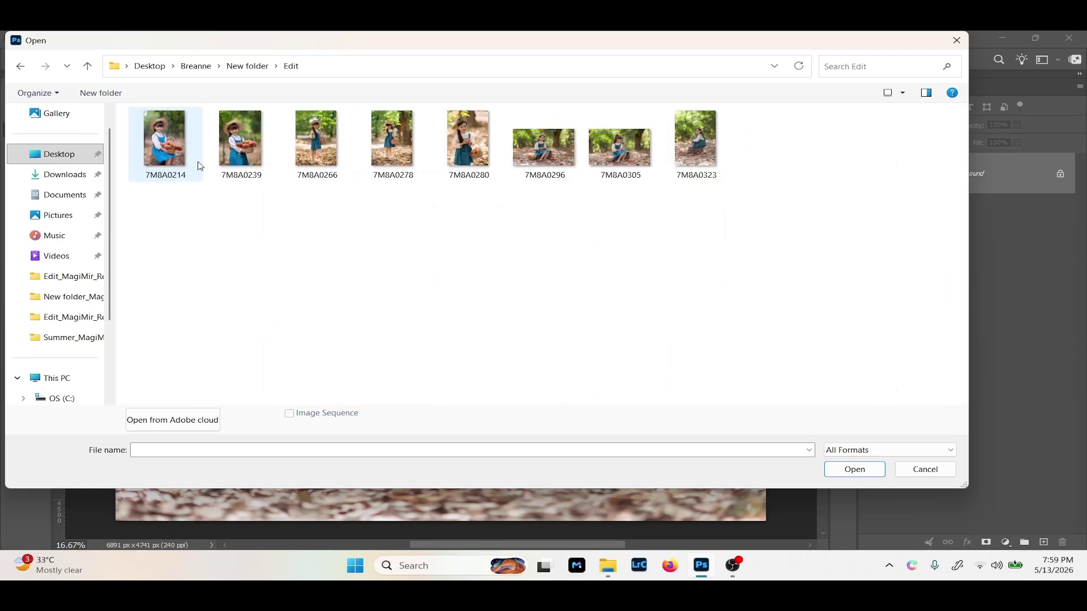
left_click(608, 176)
left_click(846, 469)
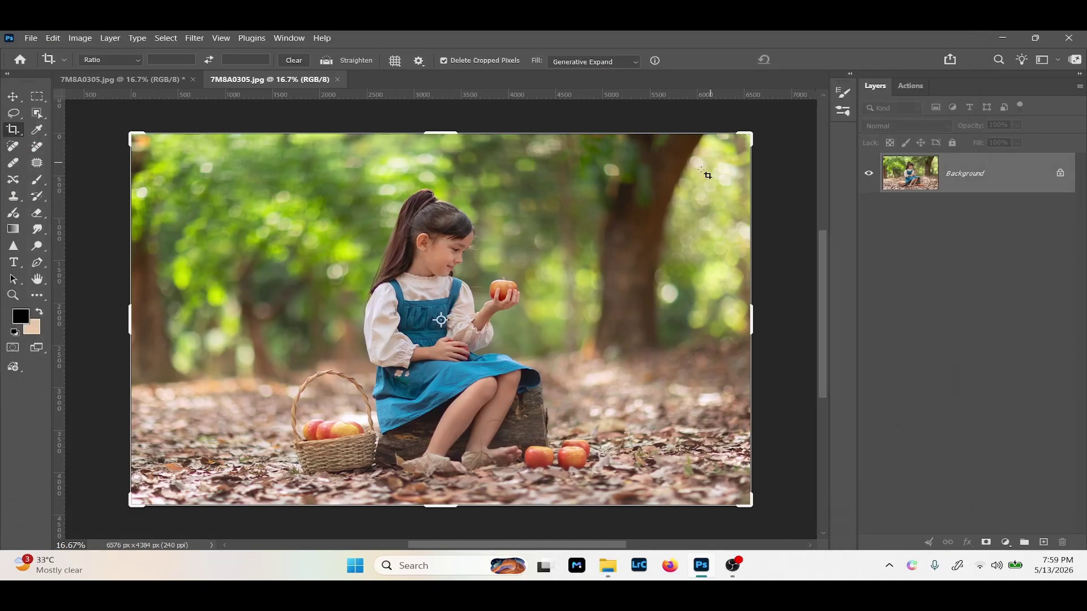
Compare the current 7M8A0305 photo with the earlier edited version, then close the earlier version.
key("Escape")
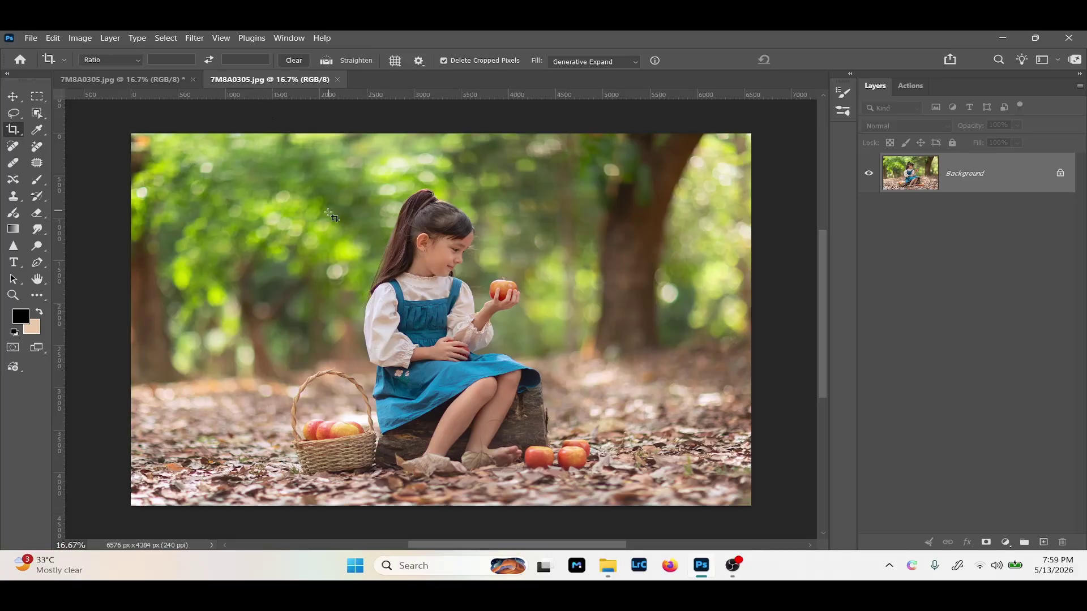
left_click(122, 79)
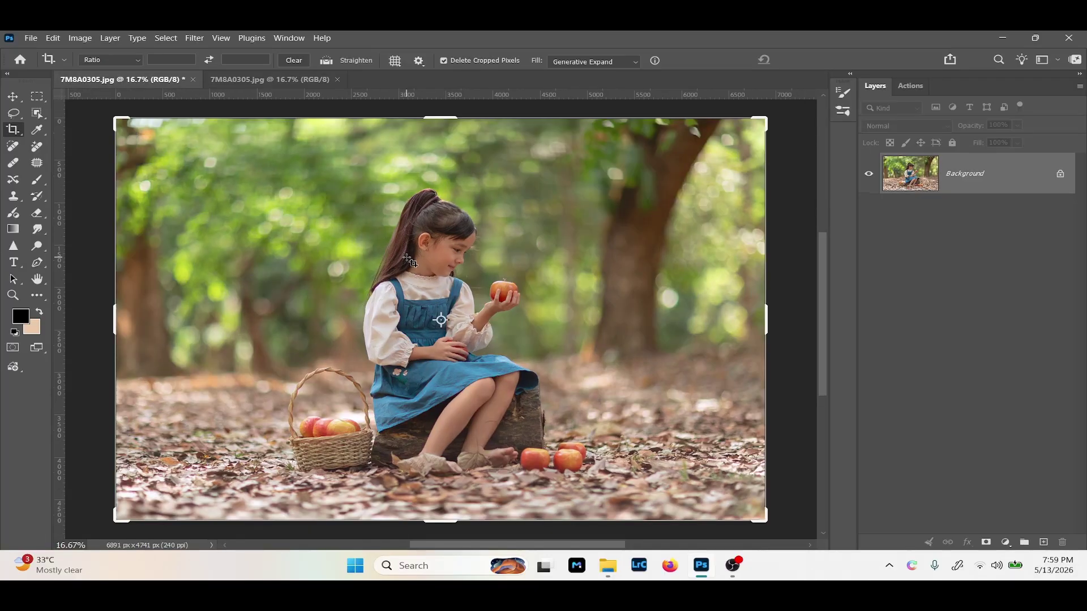
left_click(267, 81)
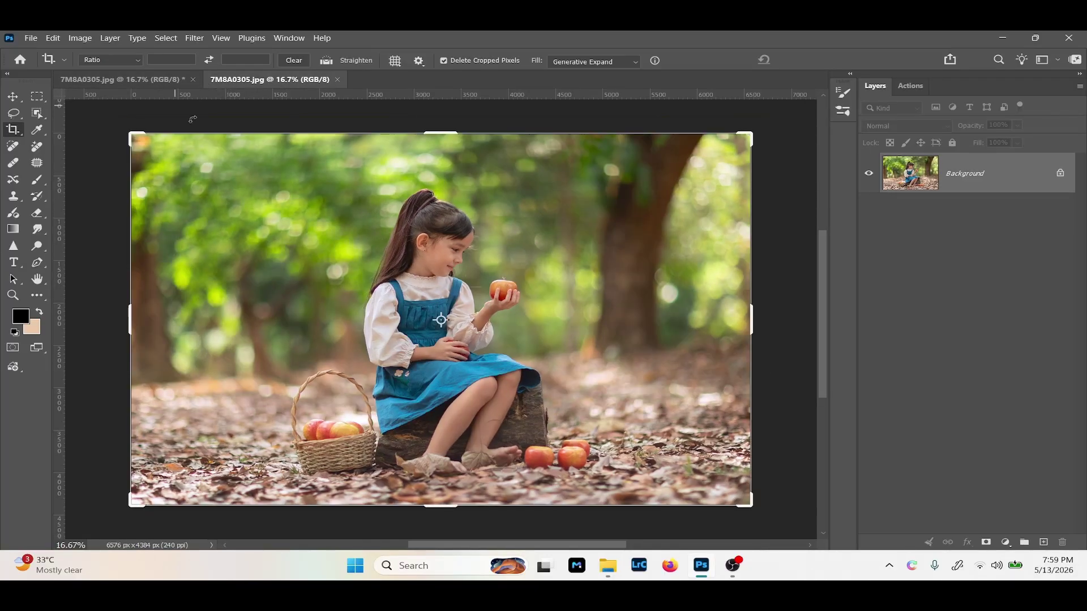
left_click(155, 80)
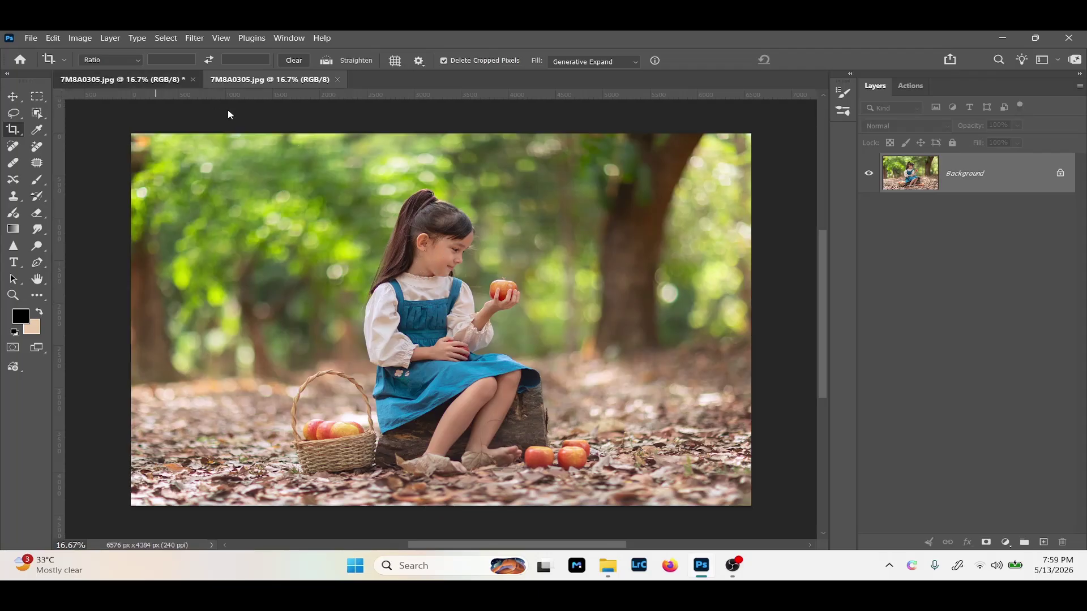
left_click(230, 82)
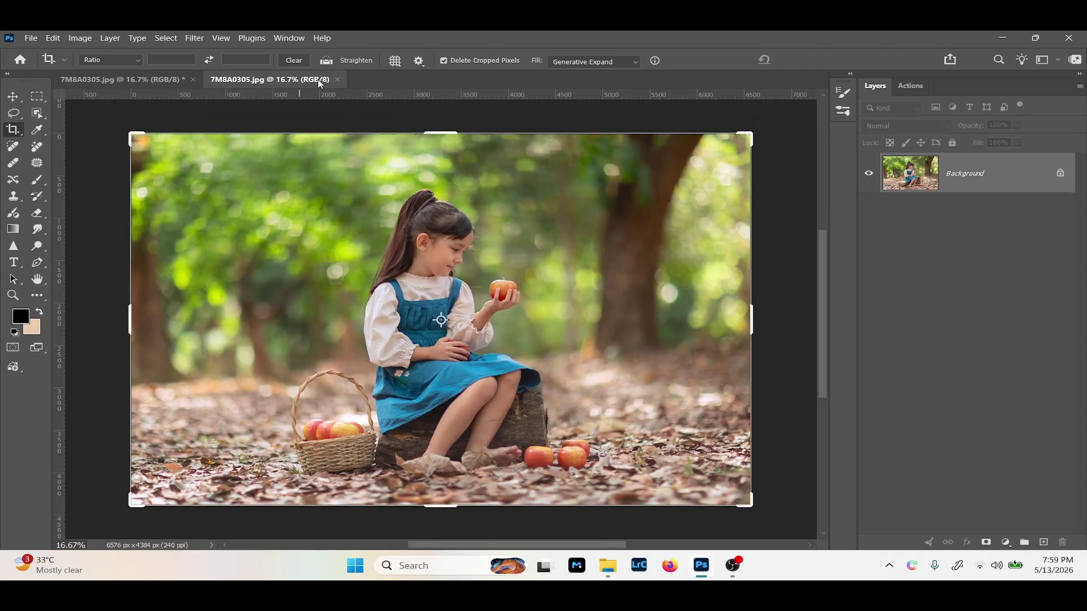
left_click(337, 80)
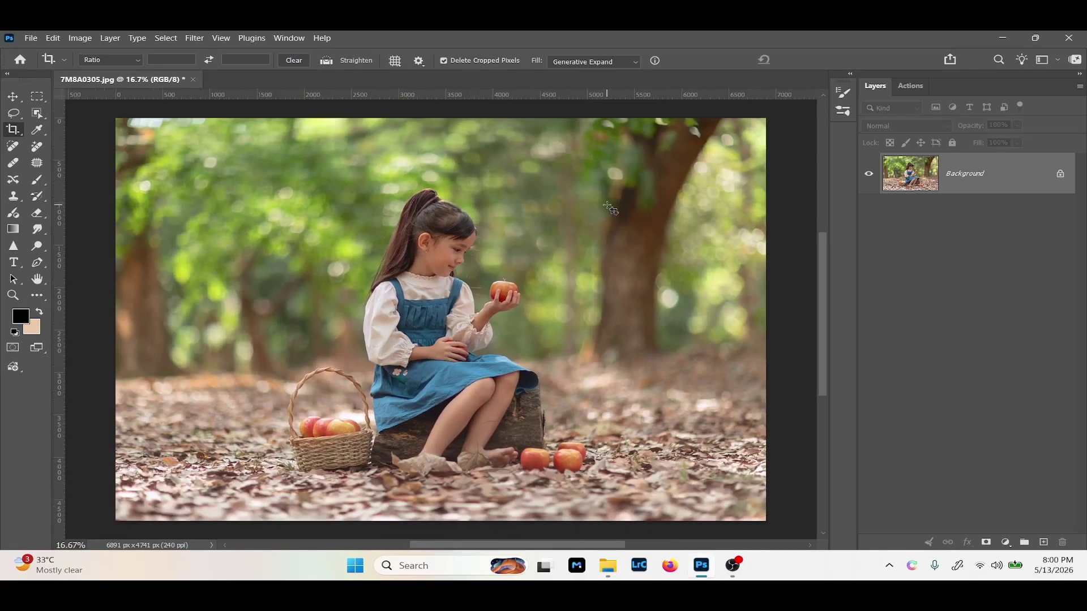
Add a Clarity and dehaze adjustment layer above the Background with Dehaze set to +15.
left_click(1006, 544)
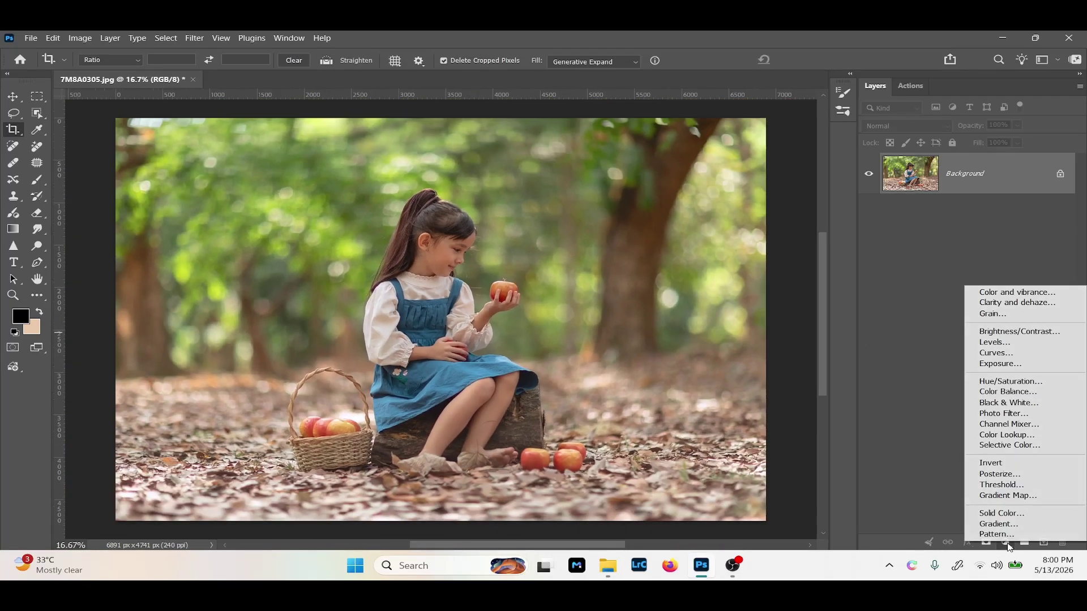
left_click(1009, 303)
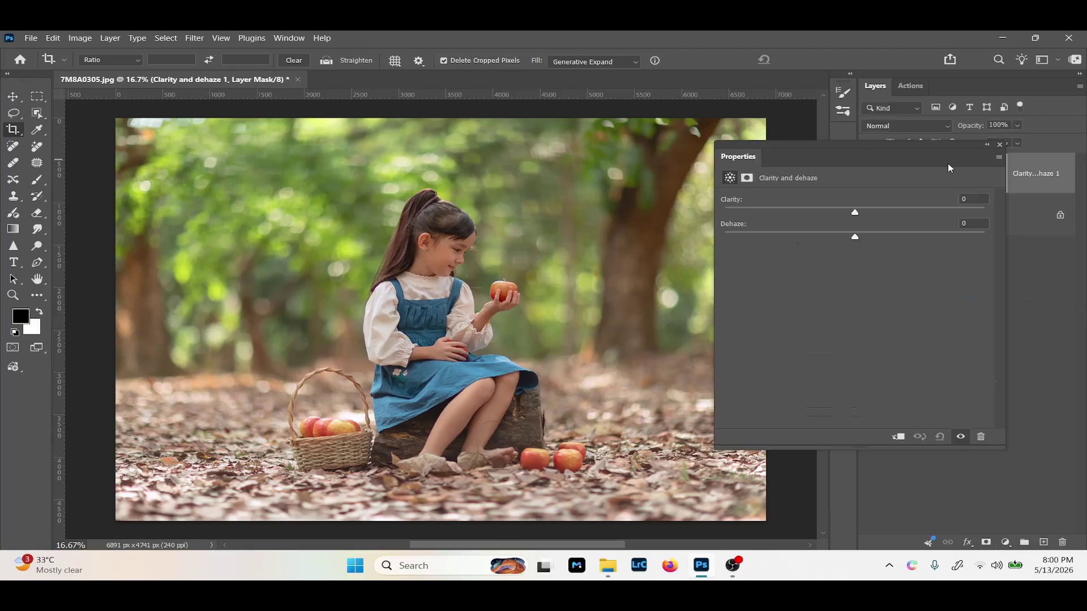
scroll(625, 213, "right", 2)
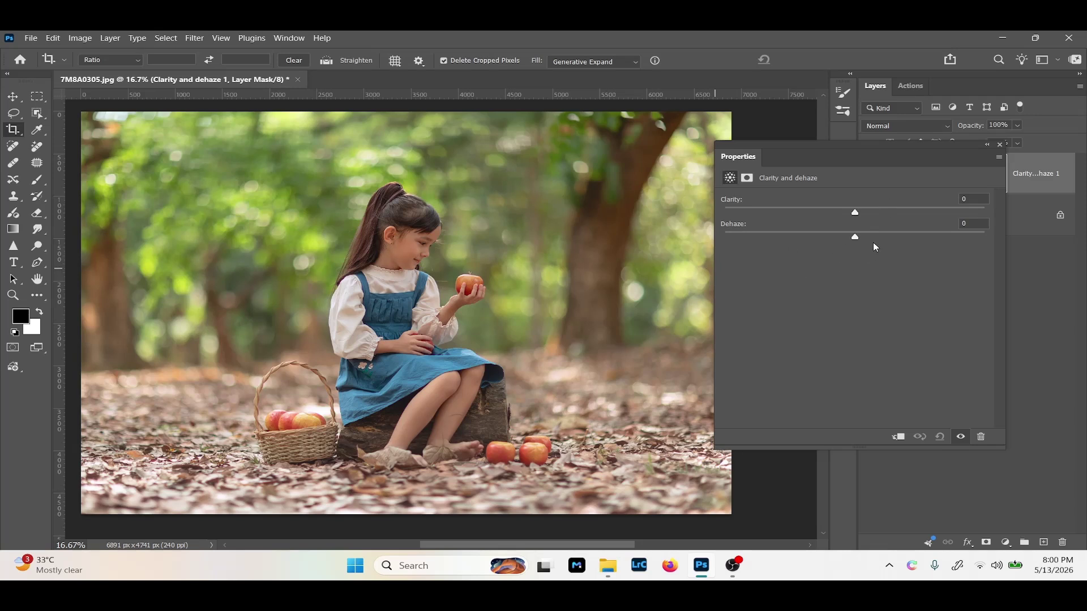
left_click_drag(857, 234, 862, 239)
left_click_drag(876, 238, 875, 238)
Inspect the girl and apple at 50% zoom and compare the whole photo with and without the Clarity and dehaze layer.
key("ctrl+plus")
key("ctrl+plus")
key("ctrl+plus")
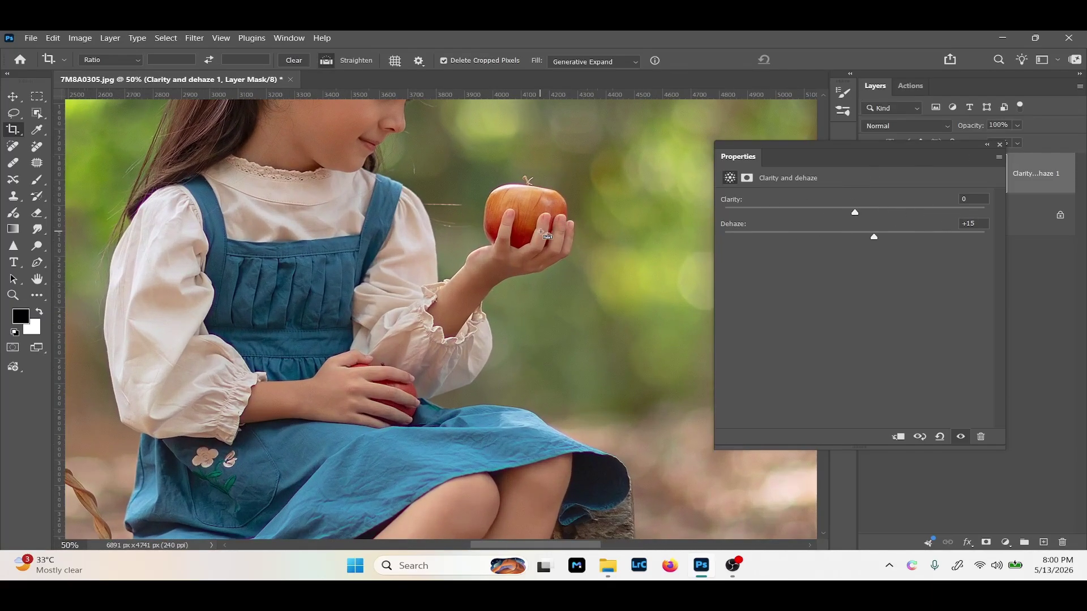
key("ctrl+minus")
key("ctrl+minus")
key("ctrl+minus")
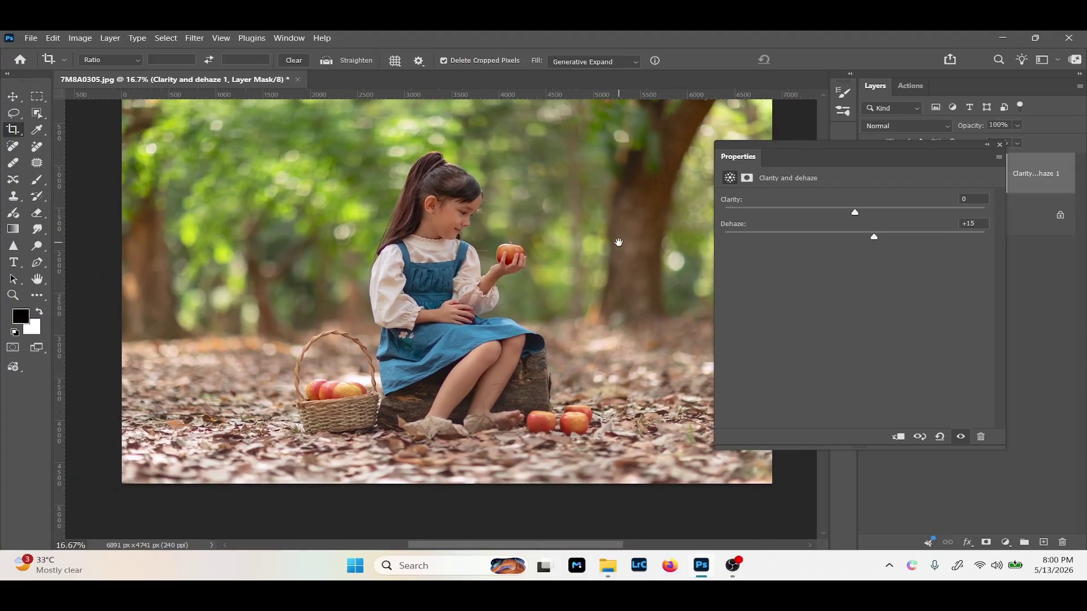
left_click_drag(618, 242, 624, 246)
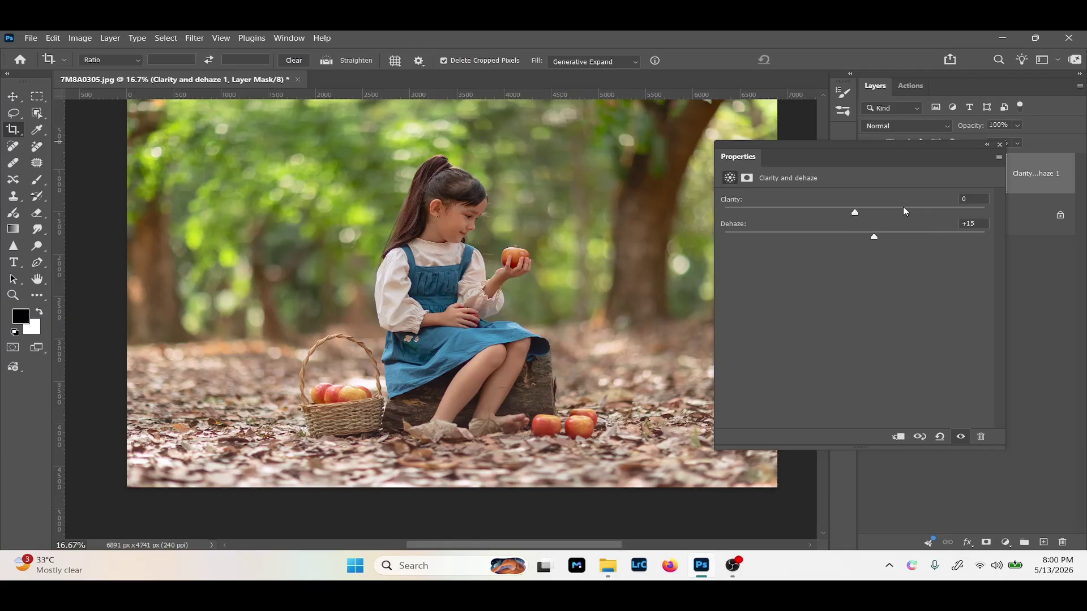
left_click(1002, 146)
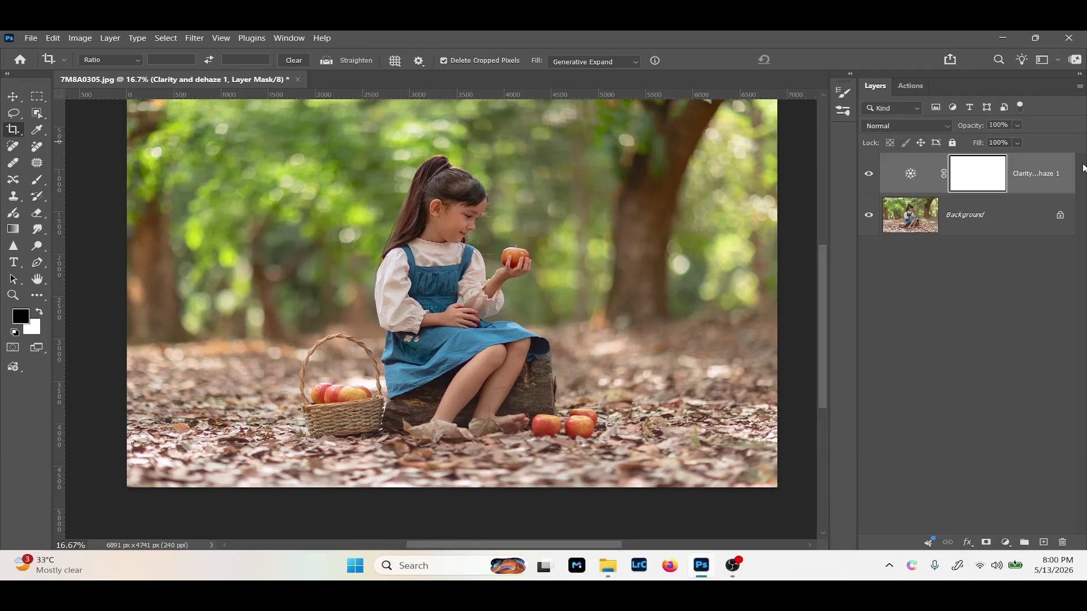
left_click(869, 174)
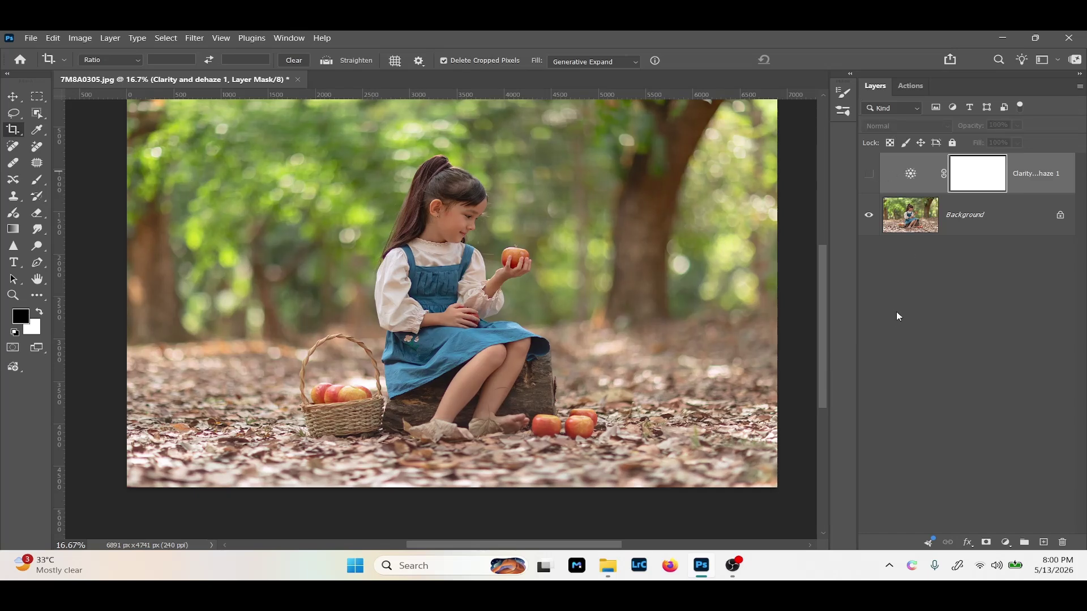
left_click(872, 182)
left_click(869, 178)
left_click(870, 177)
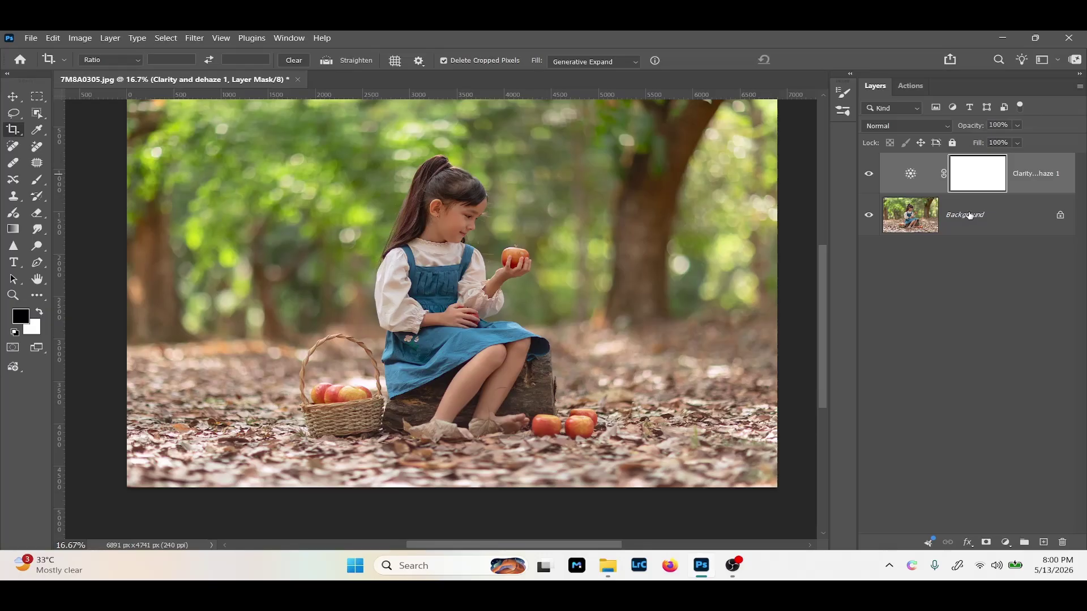
Add a Curves layer darkening midtones to input 136, output 118, and mask out the girl, ground and upper-right corner with a 20% black brush.
left_click(1005, 542)
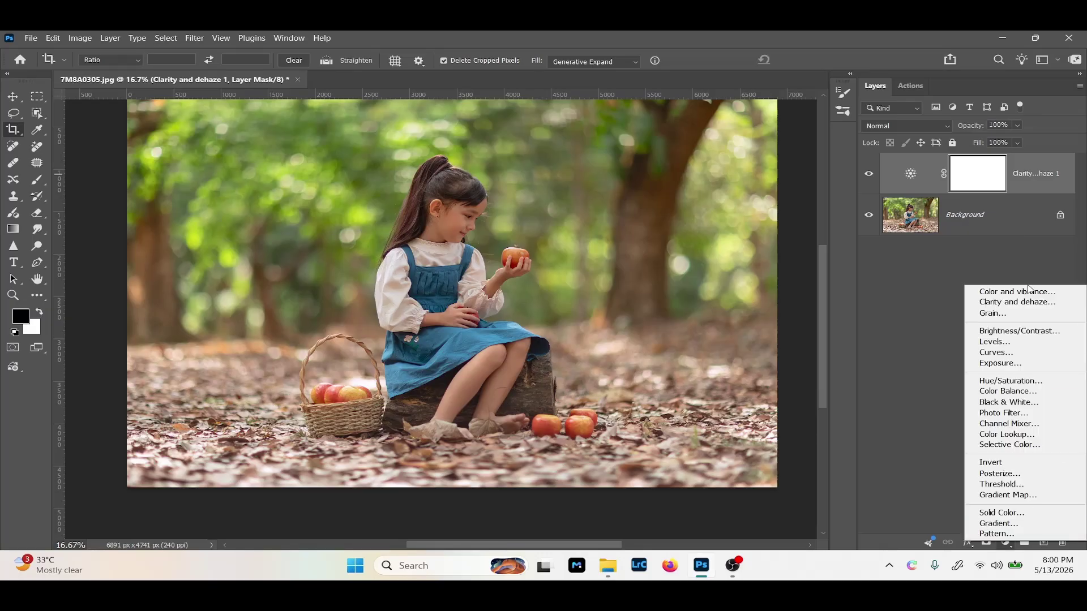
left_click(996, 352)
left_click(867, 310)
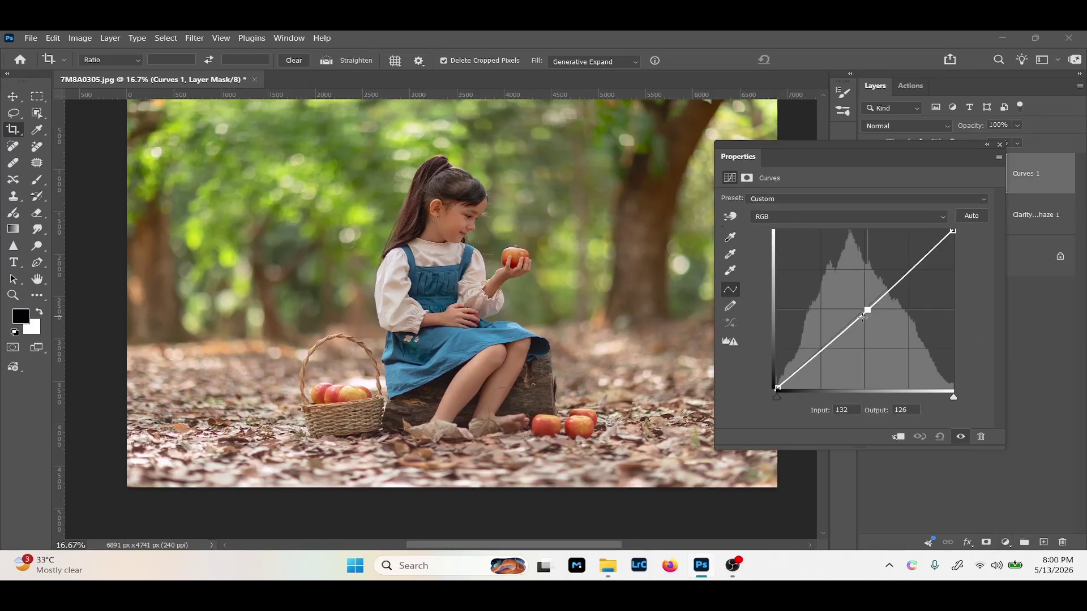
left_click_drag(863, 317, 865, 325)
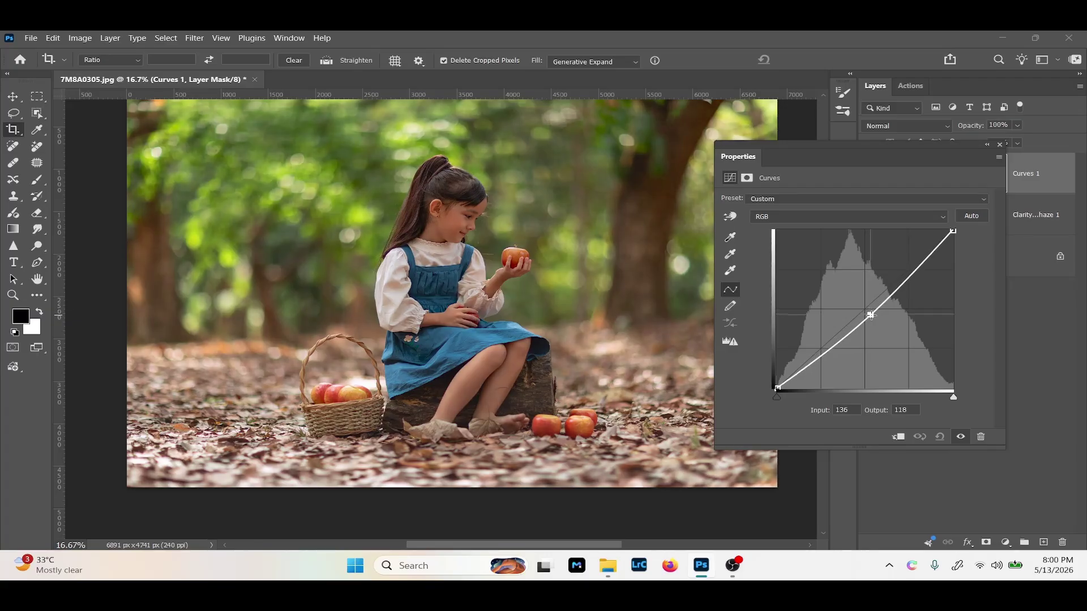
left_click(1000, 146)
key("b")
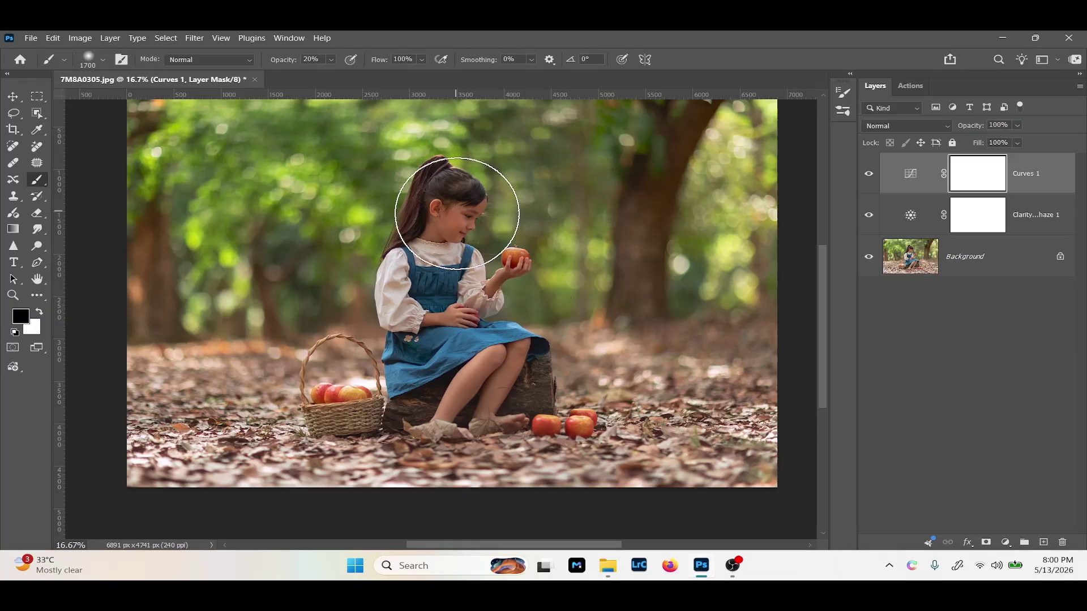
mouse_move(453, 194)
left_mouse_down()
mouse_move(433, 255)
mouse_move(467, 257)
mouse_move(471, 236)
mouse_move(433, 243)
mouse_move(411, 266)
mouse_move(437, 320)
mouse_move(457, 267)
mouse_move(470, 354)
mouse_move(461, 384)
mouse_move(448, 306)
mouse_move(459, 232)
mouse_move(449, 273)
mouse_move(373, 360)
mouse_move(330, 362)
mouse_move(371, 373)
mouse_move(264, 360)
mouse_move(139, 365)
mouse_move(345, 364)
mouse_move(269, 361)
mouse_move(457, 219)
mouse_move(466, 394)
mouse_move(629, 352)
mouse_move(632, 366)
mouse_move(464, 318)
mouse_move(444, 232)
mouse_move(441, 302)
mouse_move(475, 401)
mouse_move(460, 236)
mouse_move(447, 252)
mouse_move(515, 375)
mouse_move(469, 235)
mouse_move(453, 238)
mouse_move(450, 293)
mouse_move(307, 339)
mouse_move(171, 349)
mouse_move(379, 353)
mouse_move(446, 240)
mouse_move(586, 354)
mouse_move(723, 307)
mouse_move(761, 162)
mouse_move(749, 157)
mouse_move(755, 148)
mouse_move(738, 160)
mouse_move(752, 138)
mouse_move(755, 152)
mouse_move(771, 138)
mouse_move(706, 307)
mouse_move(705, 413)
mouse_move(603, 377)
mouse_move(470, 389)
mouse_move(457, 249)
mouse_move(516, 264)
left_mouse_up()
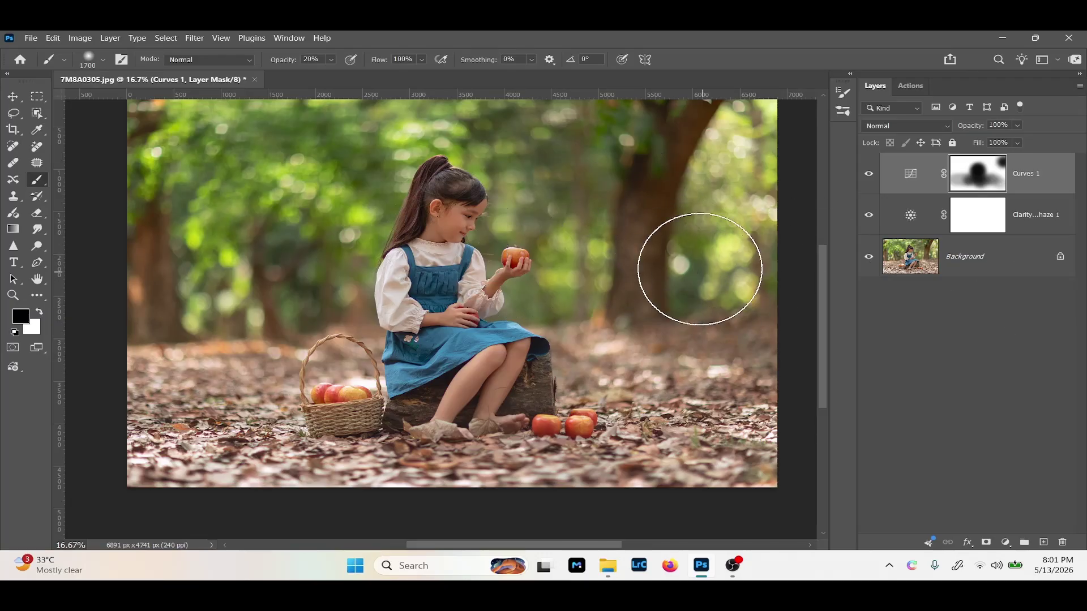
left_click(1006, 543)
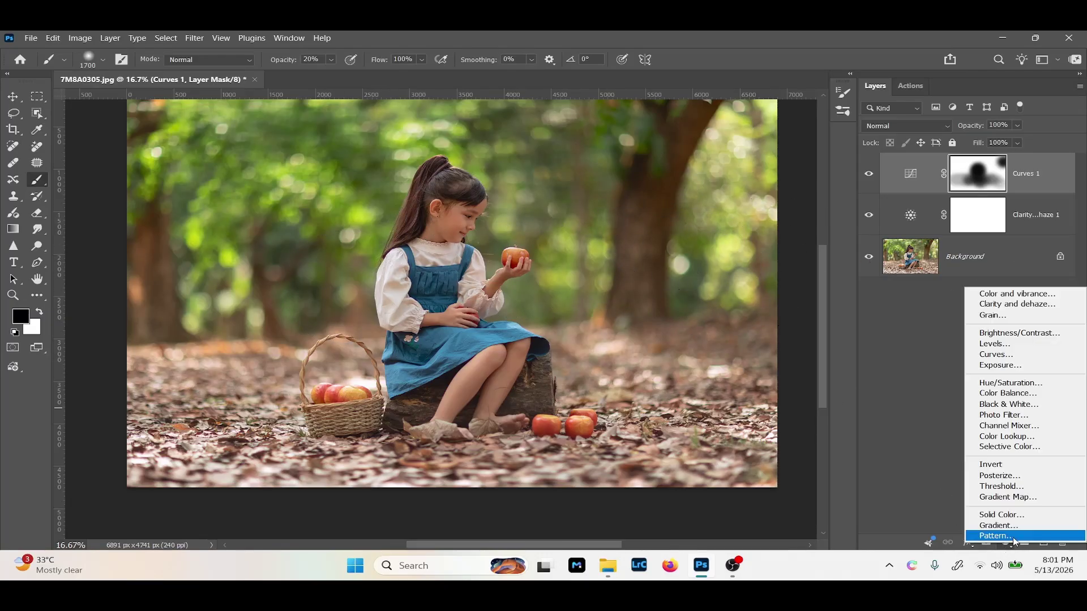
left_click(1027, 294)
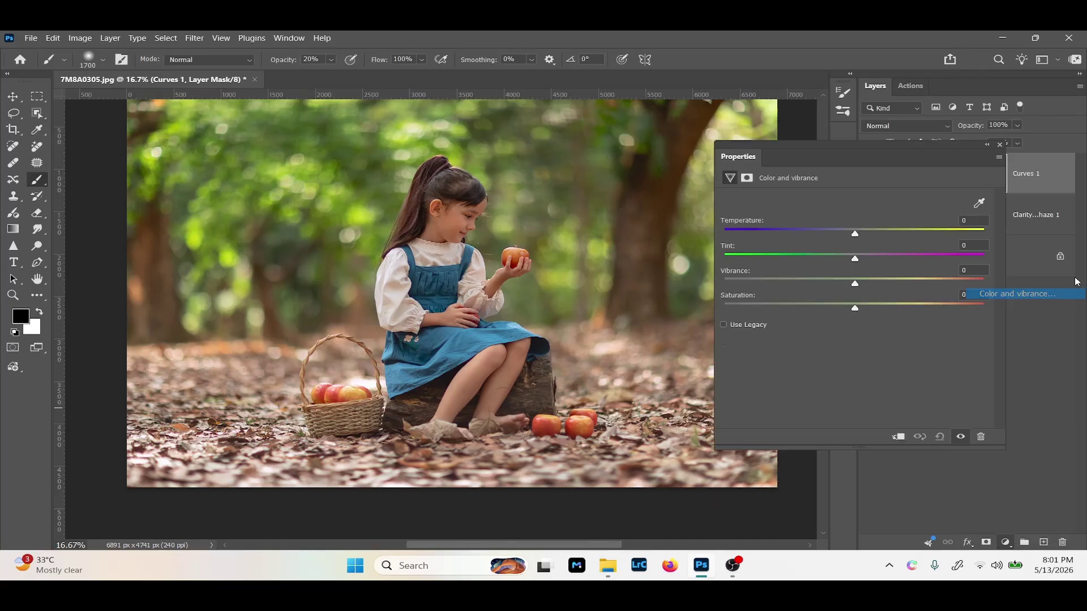
left_click(999, 146)
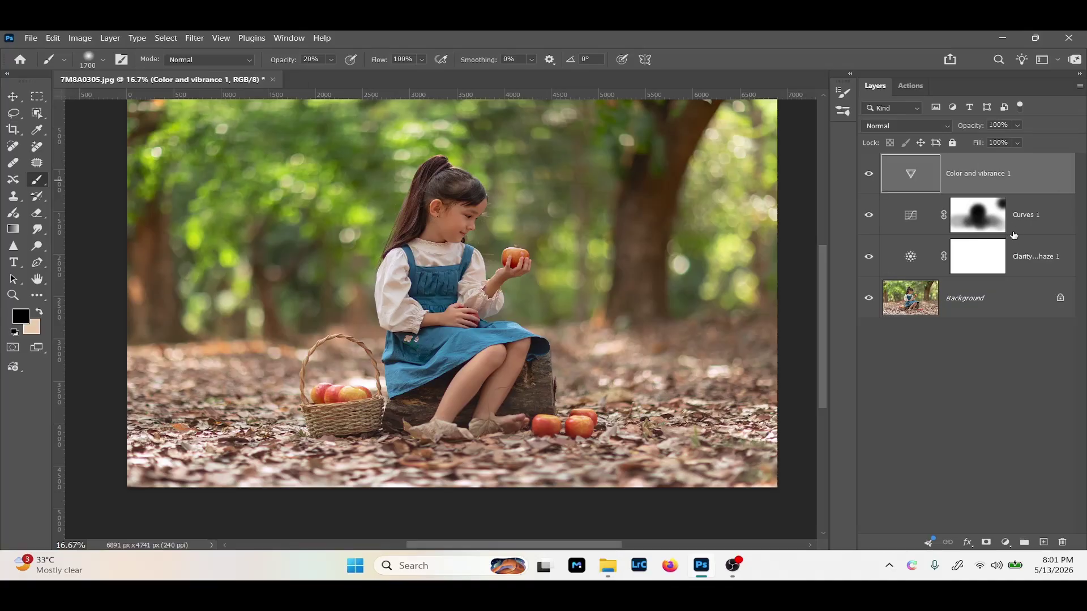
key("Delete")
left_click(1003, 543)
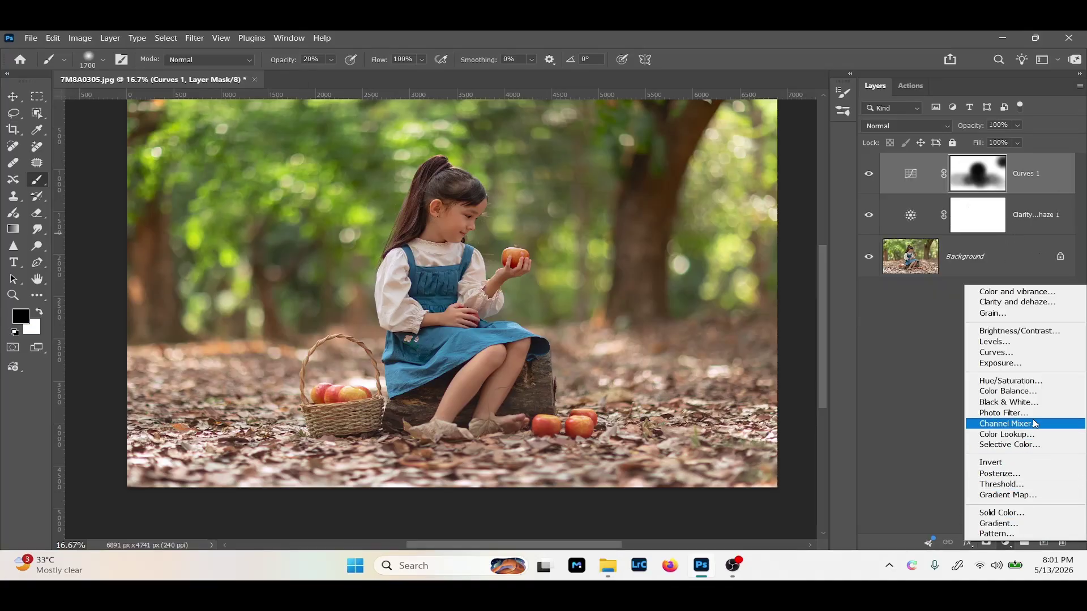
left_click(1008, 417)
left_click(1000, 145)
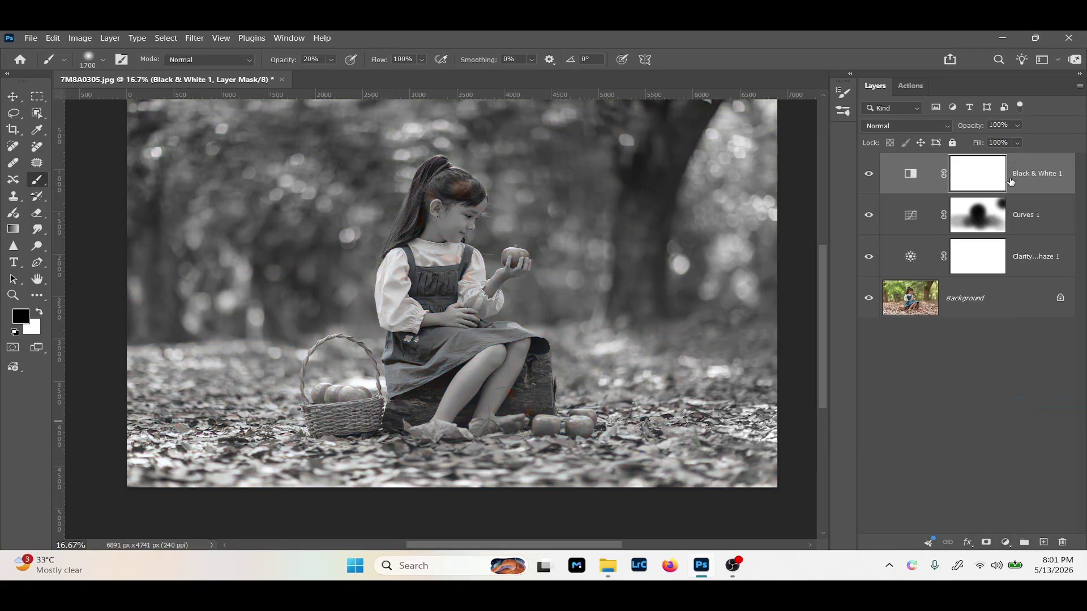
key("Delete")
Add a Color and vibrance adjustment layer above Curves 1 with Vibrance set to 30, and check its before and after.
left_click(1006, 542)
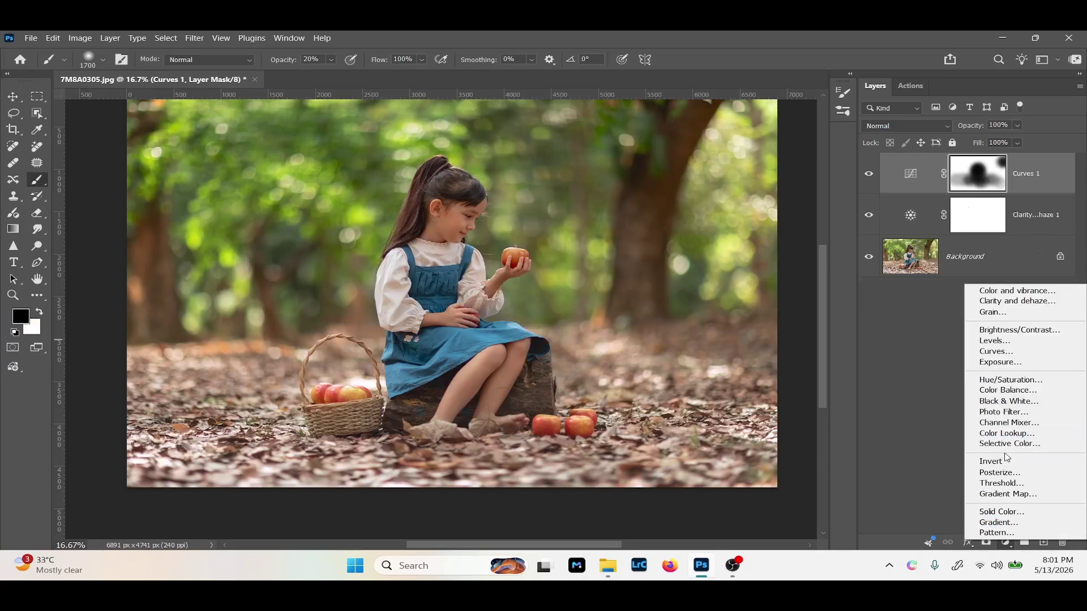
left_click(1016, 292)
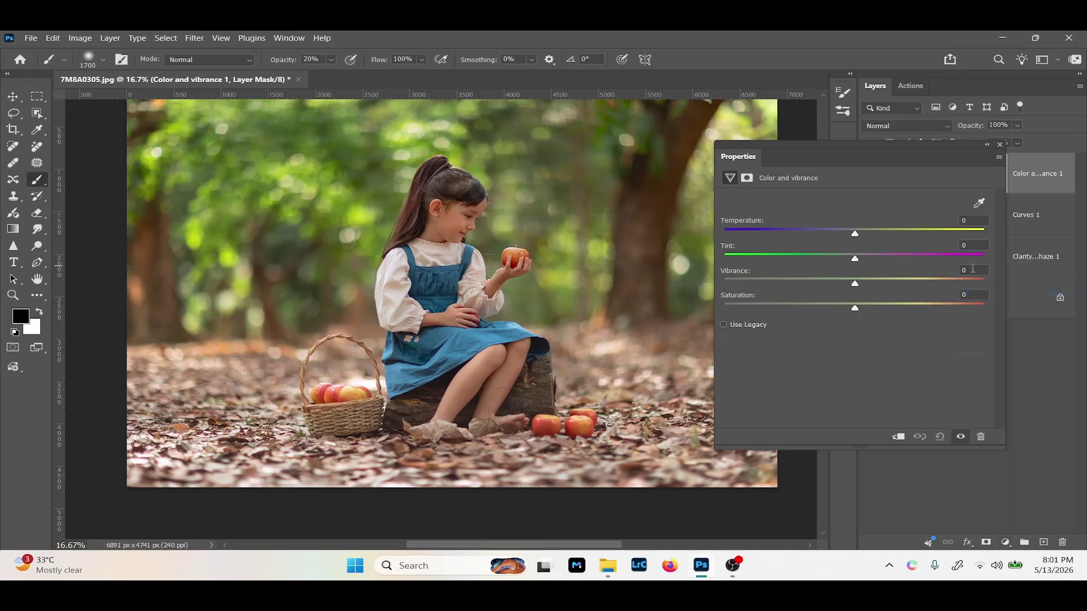
left_click(973, 270)
type("30")
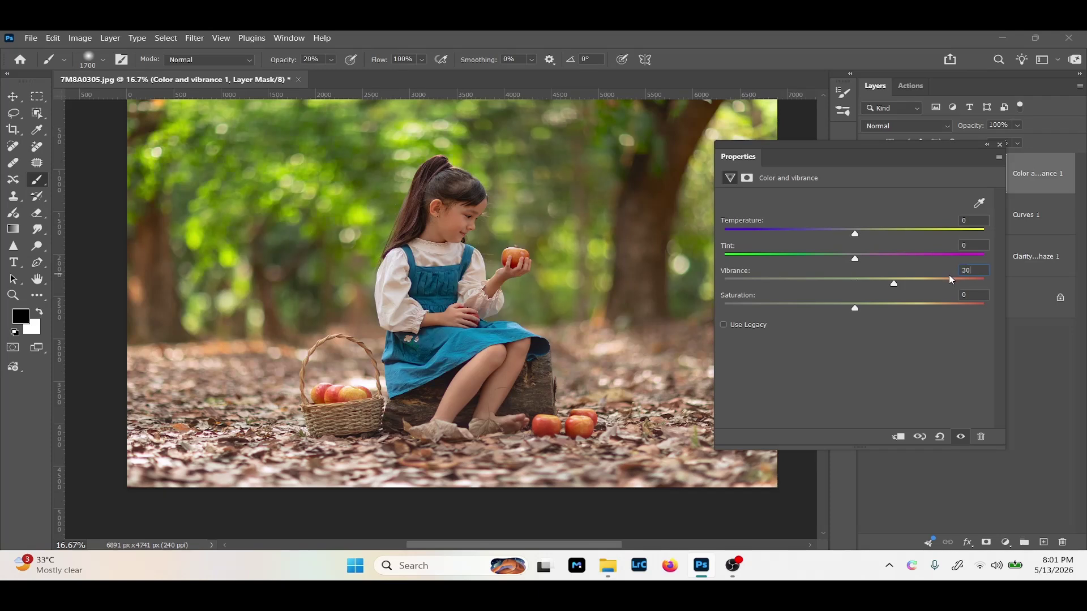
left_click(1003, 146)
left_click(869, 175)
left_click(869, 174)
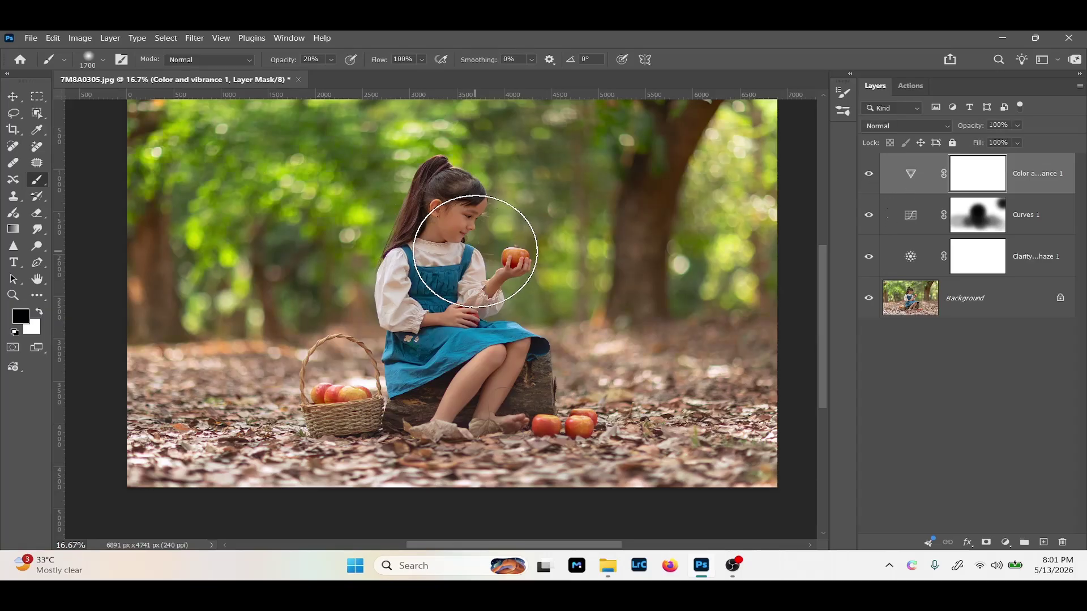
Mask the vibrance boost off the girl's face, arms, hands and legs with a 500-pixel black brush at 20% opacity.
key("[")
key("[")
key("bracketleft")
key("bracketleft")
key("bracketleft")
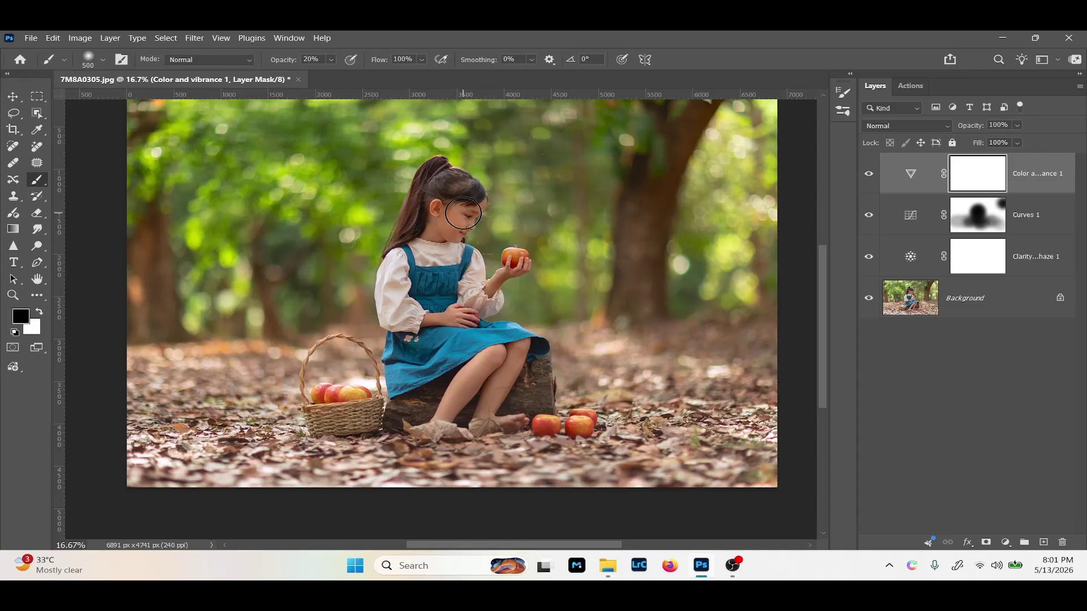
mouse_move(463, 213)
left_mouse_down()
mouse_move(440, 234)
mouse_move(445, 209)
mouse_move(429, 218)
mouse_move(440, 233)
mouse_move(456, 218)
left_mouse_up()
left_click_drag(450, 324, 447, 313)
left_click_drag(502, 290, 514, 277)
mouse_move(488, 372)
left_mouse_down()
mouse_move(437, 417)
mouse_move(497, 366)
mouse_move(520, 363)
mouse_move(480, 410)
mouse_move(454, 408)
mouse_move(494, 360)
mouse_move(461, 387)
mouse_move(507, 363)
left_mouse_up()
mouse_move(511, 423)
left_mouse_down()
mouse_move(523, 358)
mouse_move(494, 364)
mouse_move(507, 358)
mouse_move(454, 411)
mouse_move(463, 385)
mouse_move(521, 358)
mouse_move(453, 420)
mouse_move(476, 377)
mouse_move(511, 352)
mouse_move(475, 369)
mouse_move(480, 411)
mouse_move(479, 376)
mouse_move(510, 358)
mouse_move(485, 386)
mouse_move(502, 368)
left_mouse_up()
left_click_drag(653, 235, 655, 264)
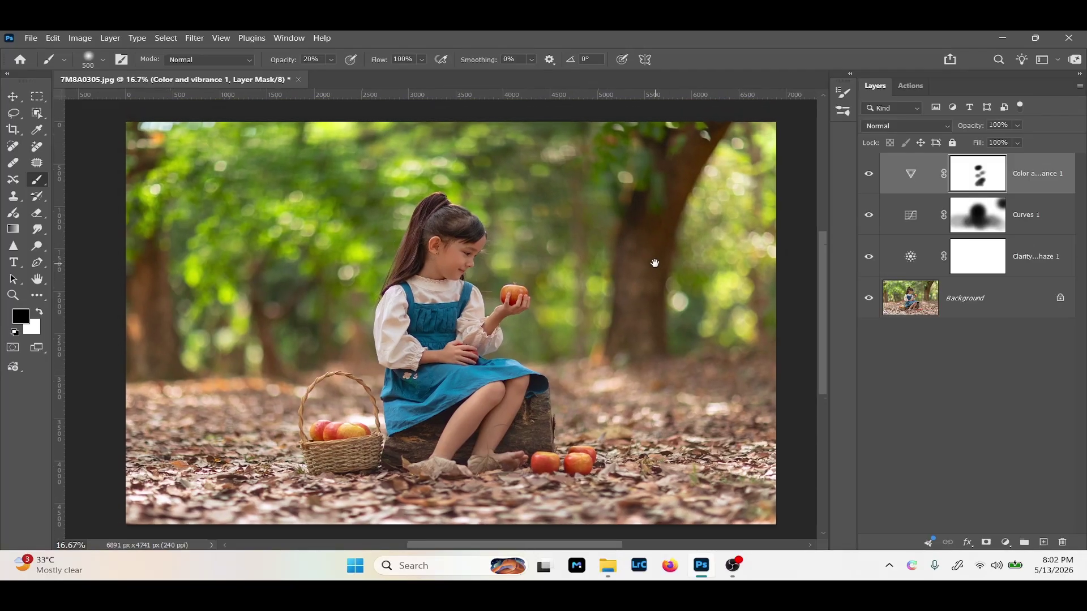
Group the three adjustment layers above the Background and compare the photo with and without the group.
left_click(1030, 259, "shift")
key("ctrl+g")
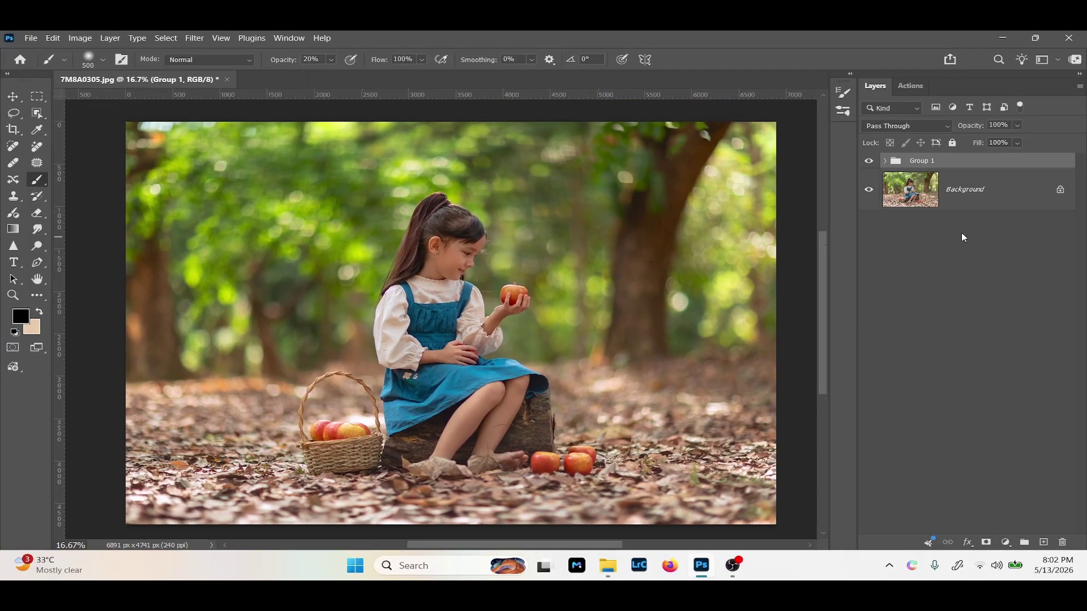
left_click(869, 161)
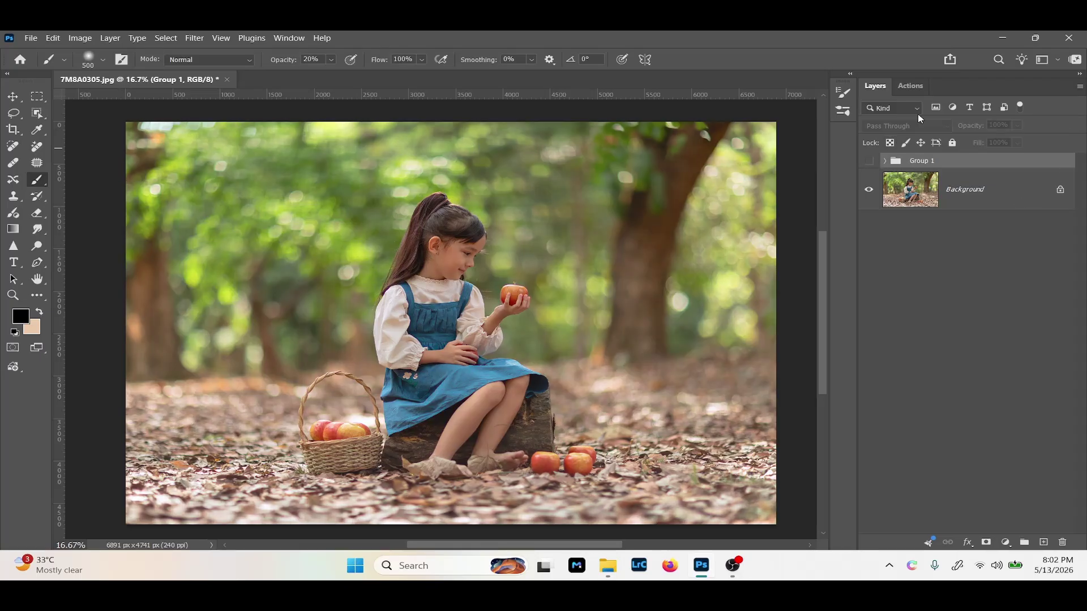
left_click(869, 162)
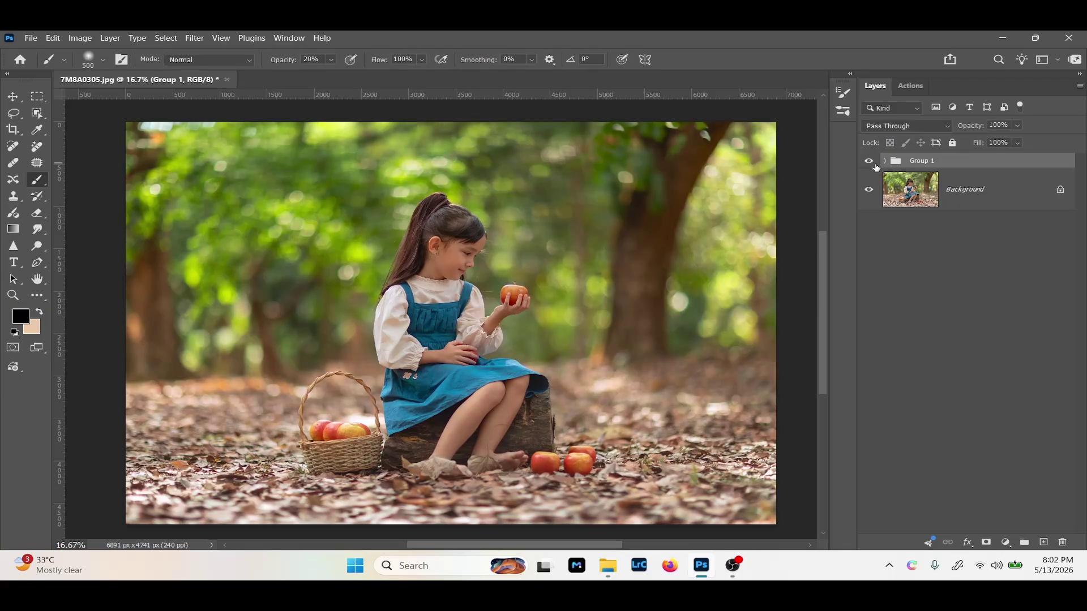
left_click(870, 162)
Inspect the girl and apple at 50% zoom, and compare the whole photo with and without Group 1's adjustments.
key("ctrl+plus")
key("ctrl+plus")
key("ctrl+plus")
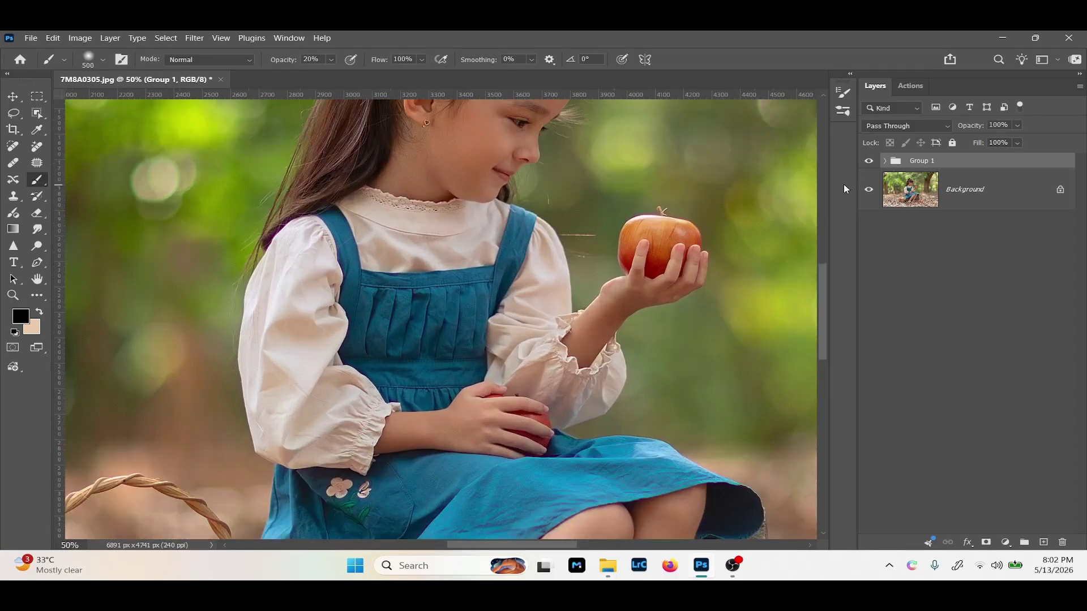
key("ctrl+minus")
key("ctrl+minus")
key("ctrl+minus")
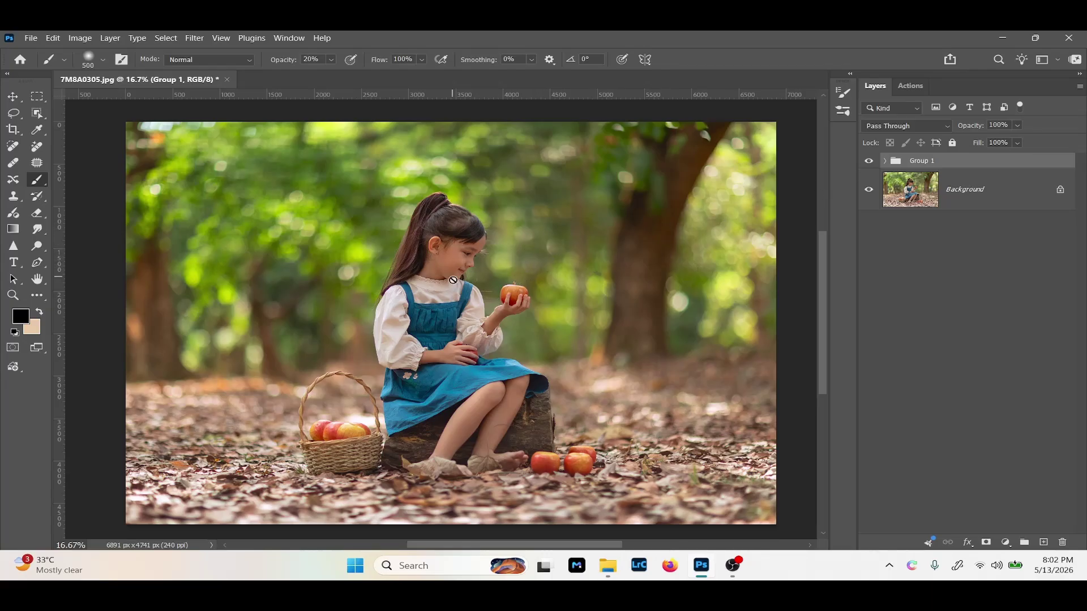
left_click(869, 161)
left_click(869, 162)
left_click(591, 229)
left_click(551, 248)
left_click(869, 162)
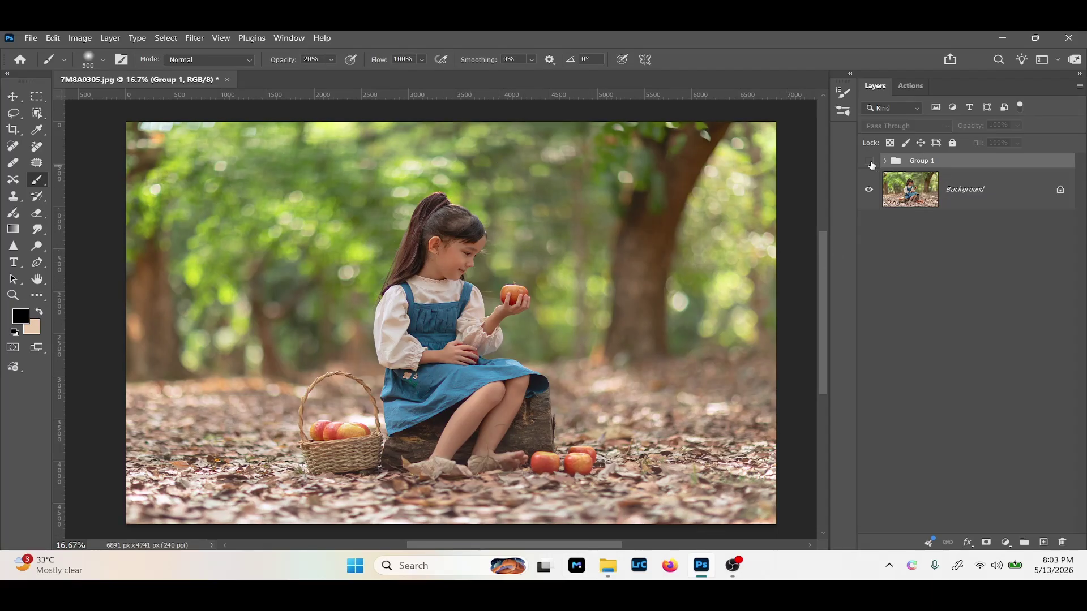
left_click(869, 162)
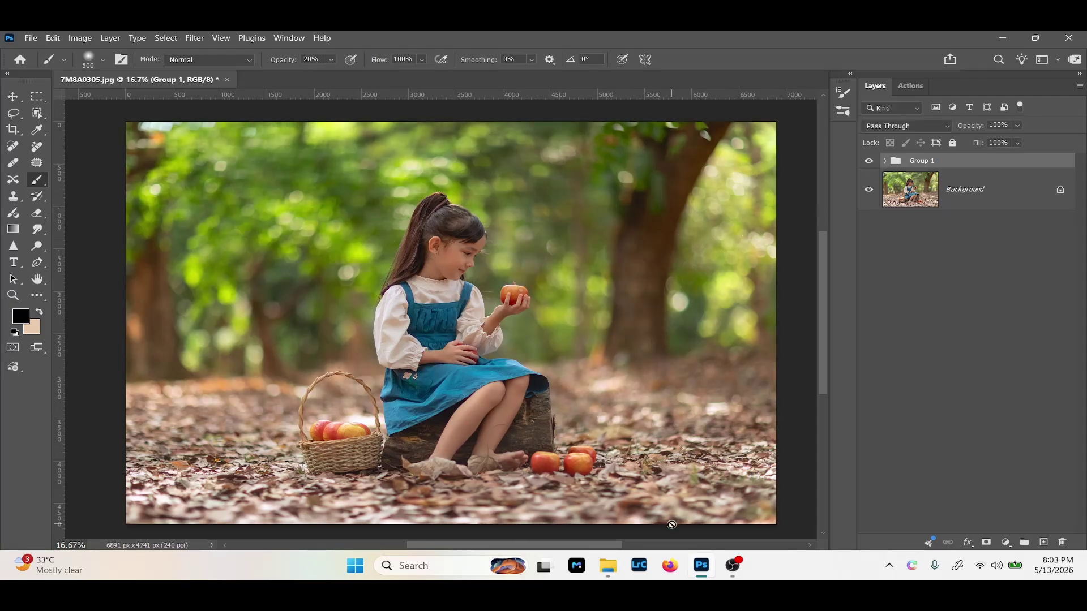
Switch from Photoshop to the Edit sample_MagiMir_Retouch folder in File Explorer and maximize its window.
left_click(700, 565)
left_click(699, 565)
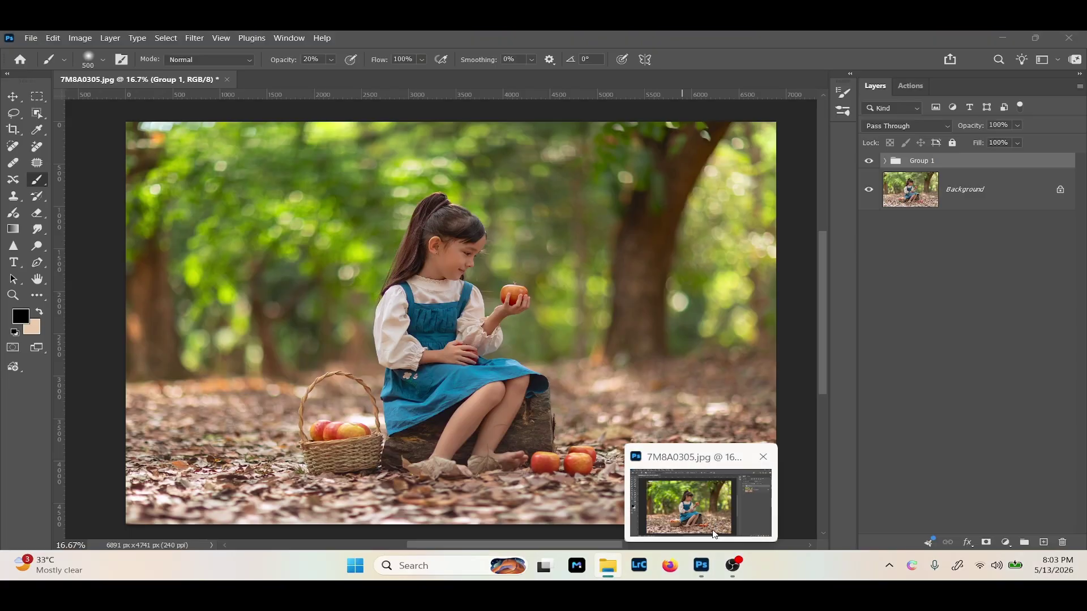
left_click(699, 564)
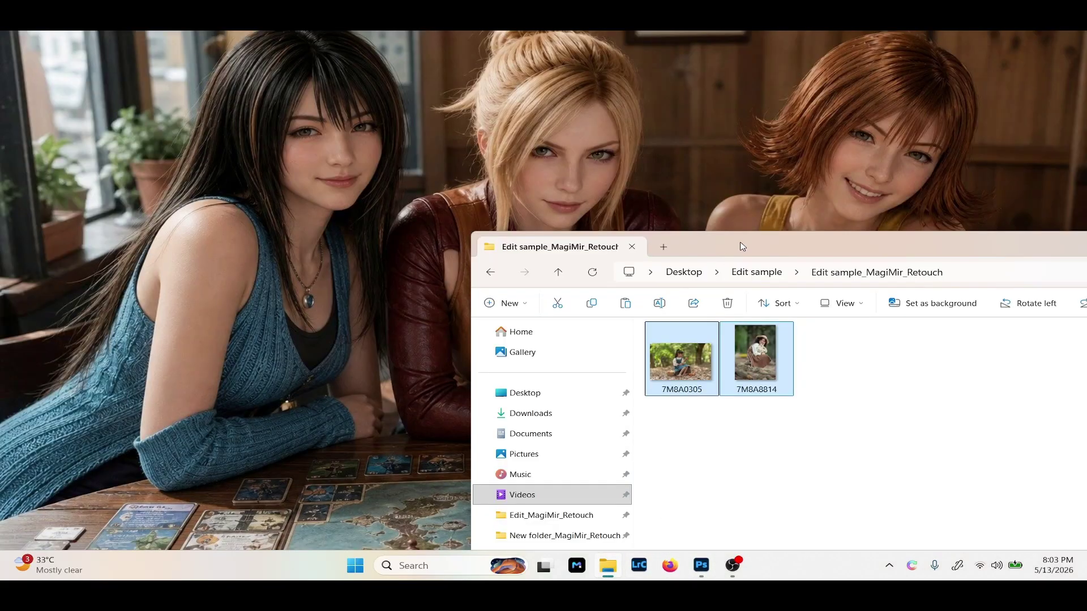
left_click(761, 248)
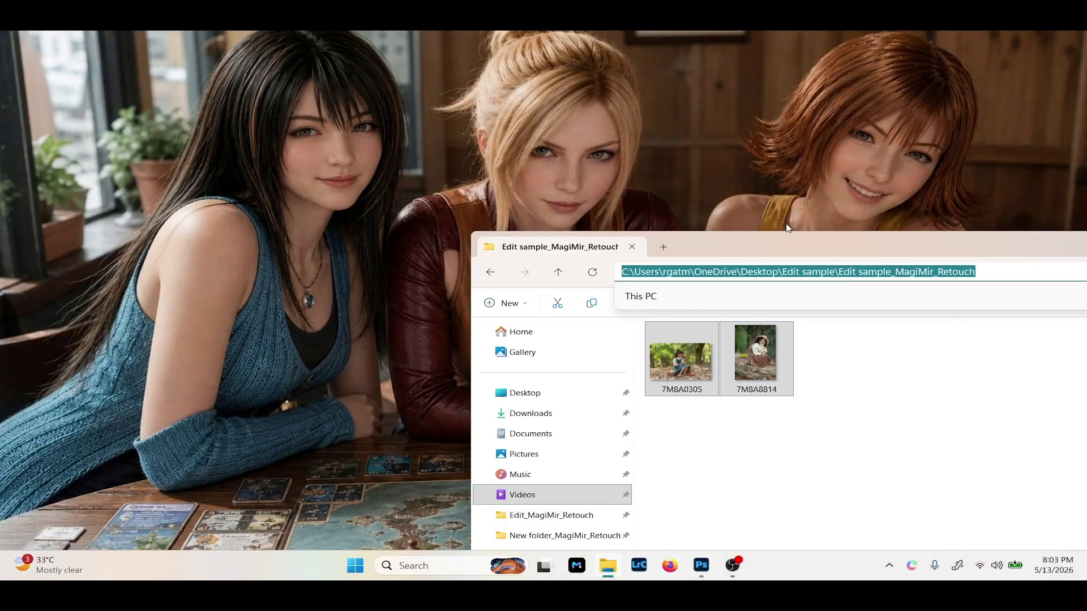
left_click(785, 230)
left_click_drag(793, 249, 575, 110)
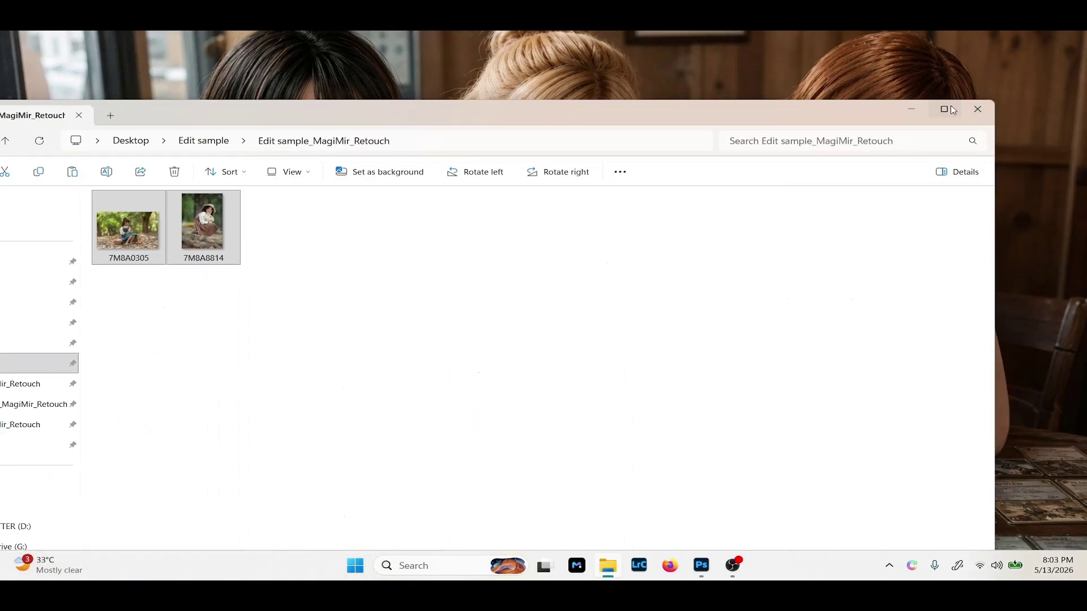
left_click(948, 108)
Browse the Desktop folder of straw-hat girl photos starting at 7M8A0214 with larger thumbnails, and return to the Desktop.
left_click(51, 188)
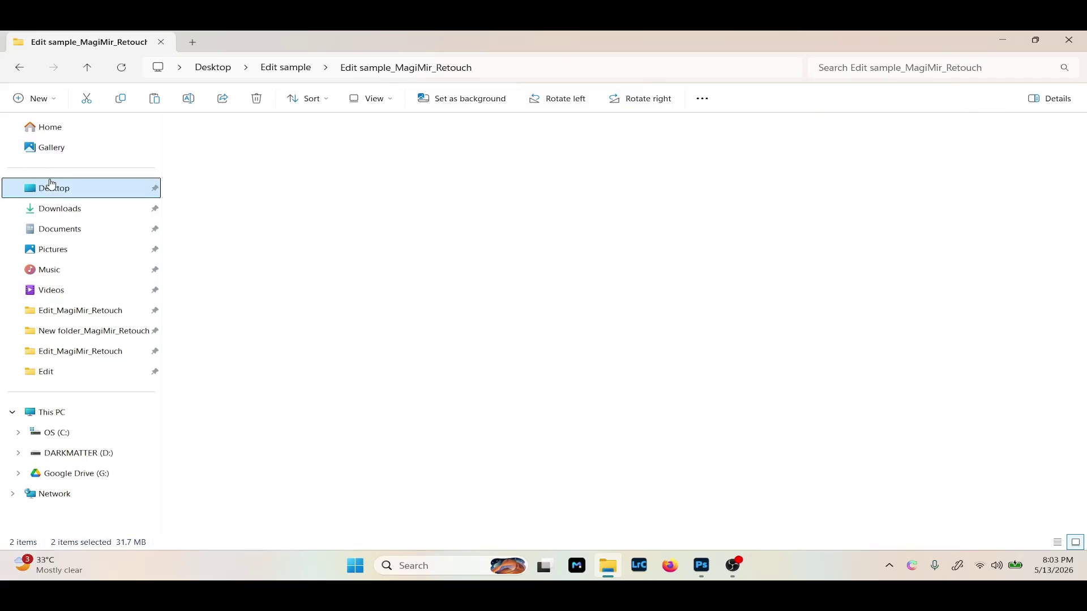
double_click(300, 165)
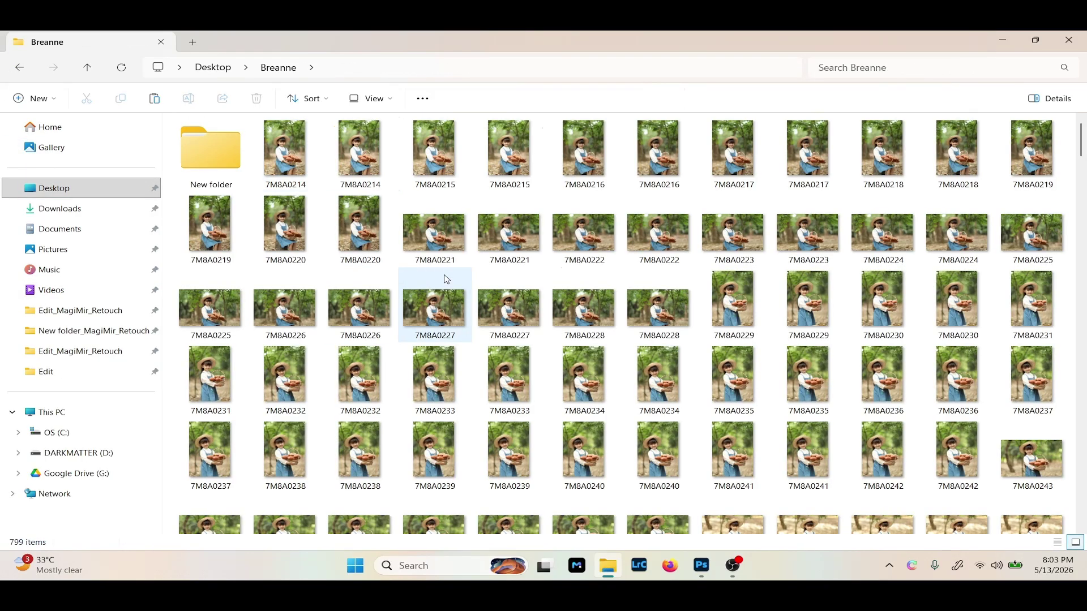
left_click(371, 98)
left_click(379, 128)
key("alt+d")
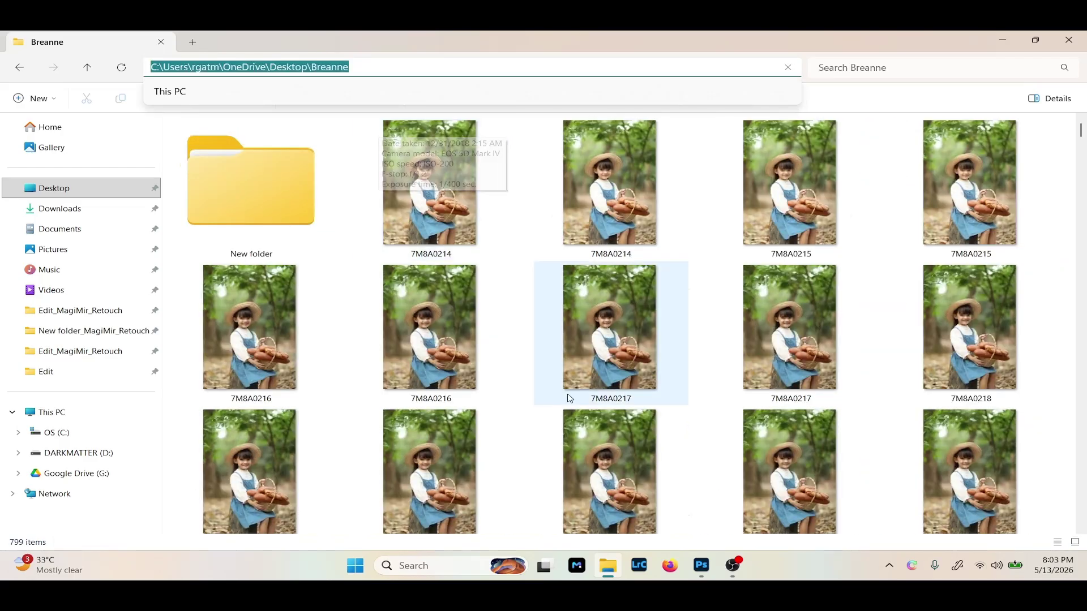
scroll(567, 393, "down", 7)
scroll(568, 398, "down", 12)
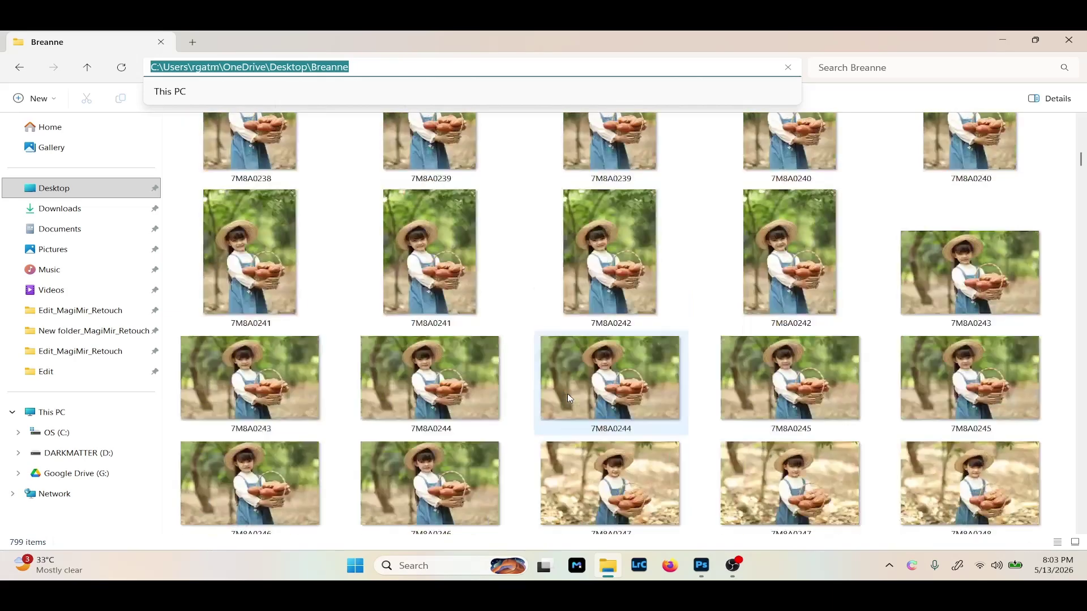
scroll(569, 398, "up", 11)
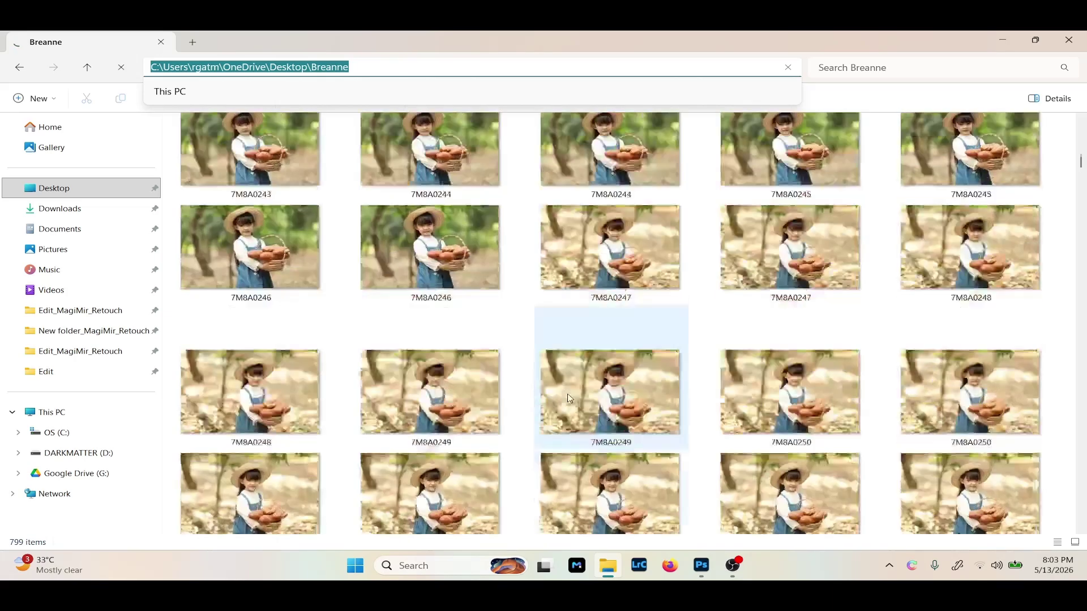
left_click(20, 69)
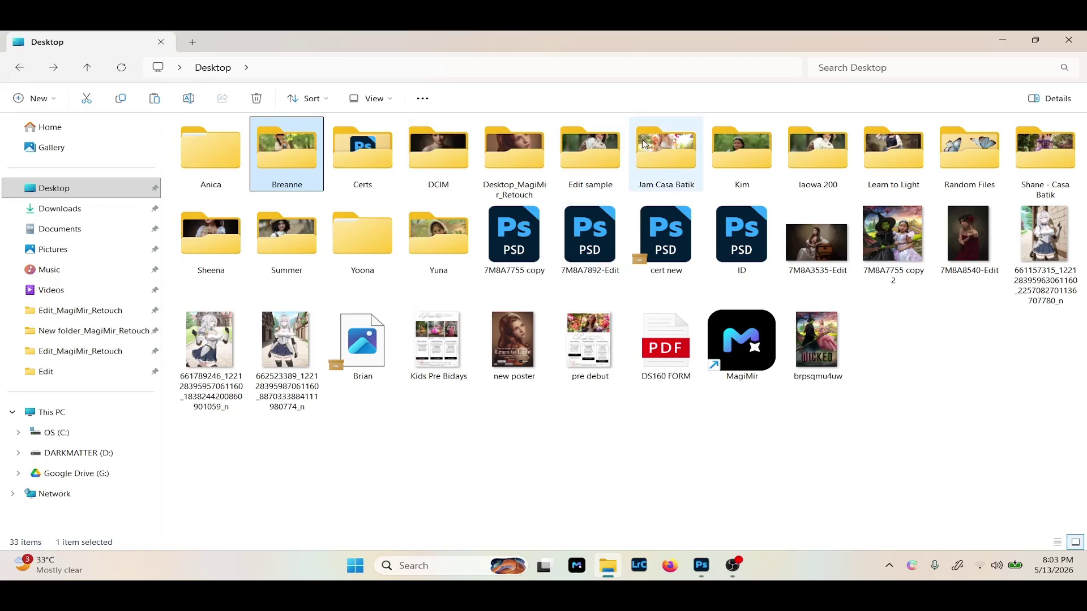
Open the Casa Batik folder of purple-gown photos on the Desktop and look through its edited images.
double_click(1057, 153)
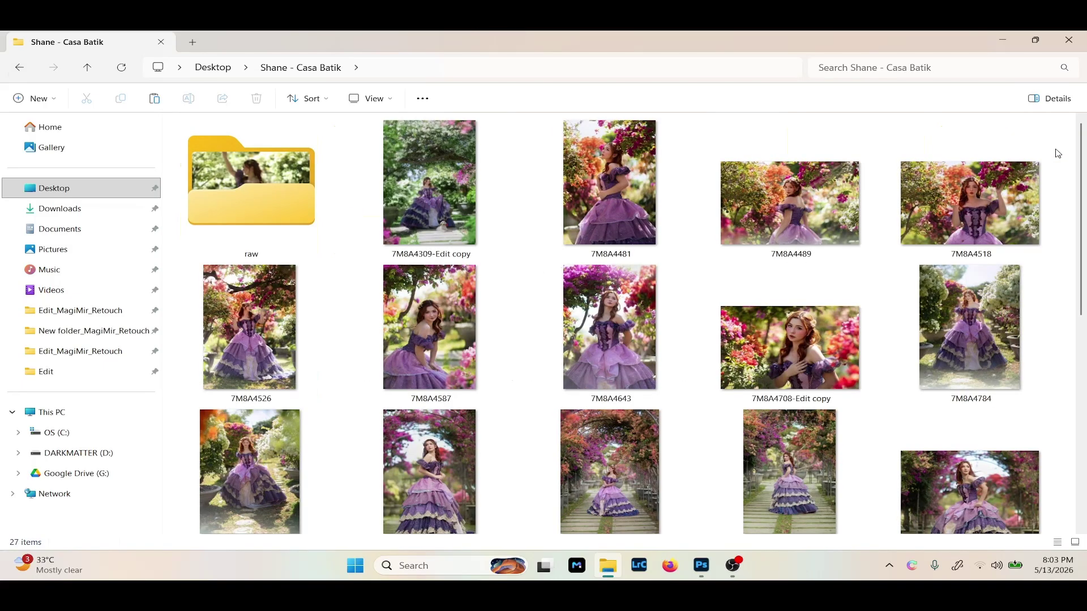
scroll(403, 306, "down", 5)
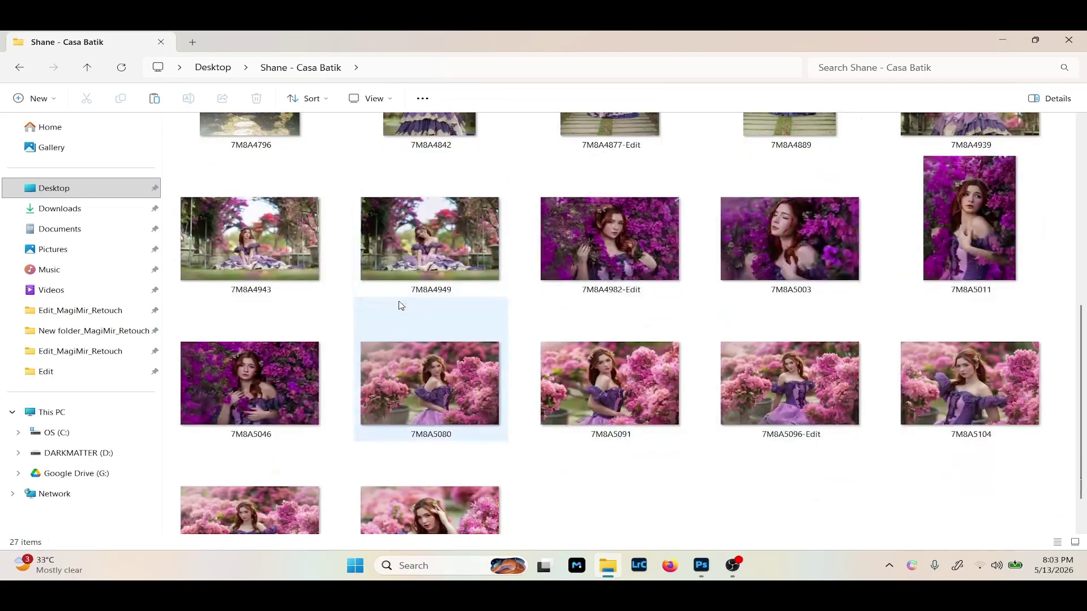
scroll(399, 306, "up", 5)
Open the raw subfolder of the Casa Batik shoot and look through its unedited purple-gown photos up to the portraits around 7M8A4708.
double_click(226, 206)
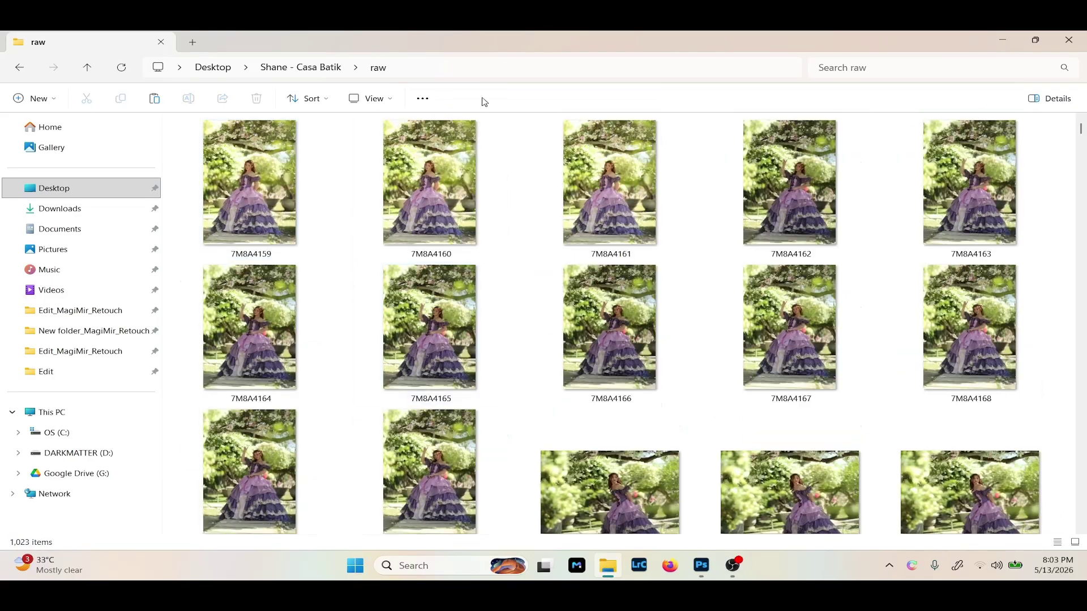
scroll(468, 274, "down", 20)
scroll(468, 275, "down", 13)
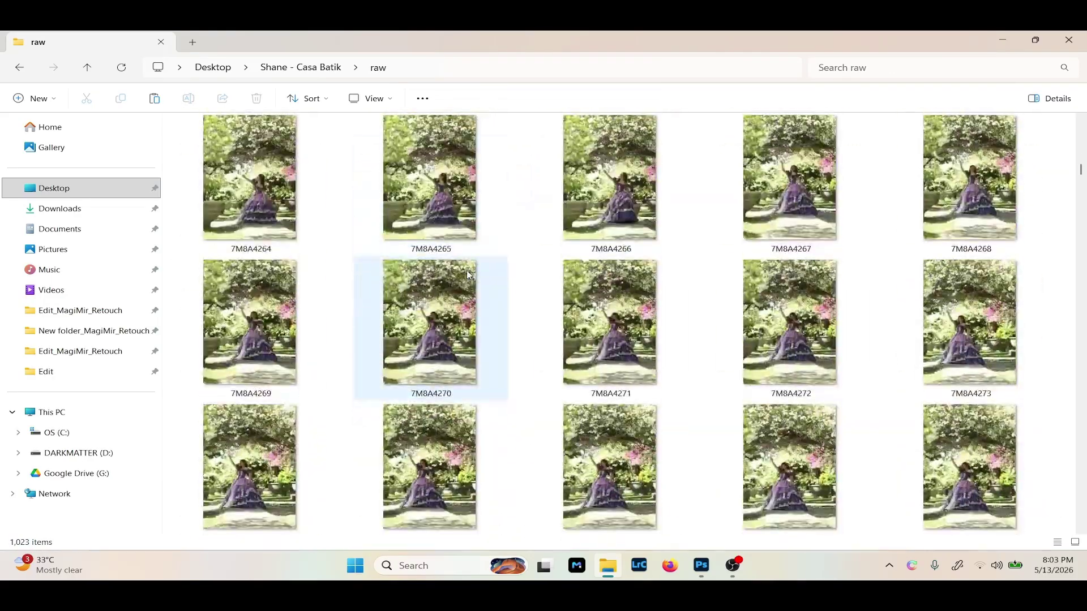
scroll(468, 275, "down", 20)
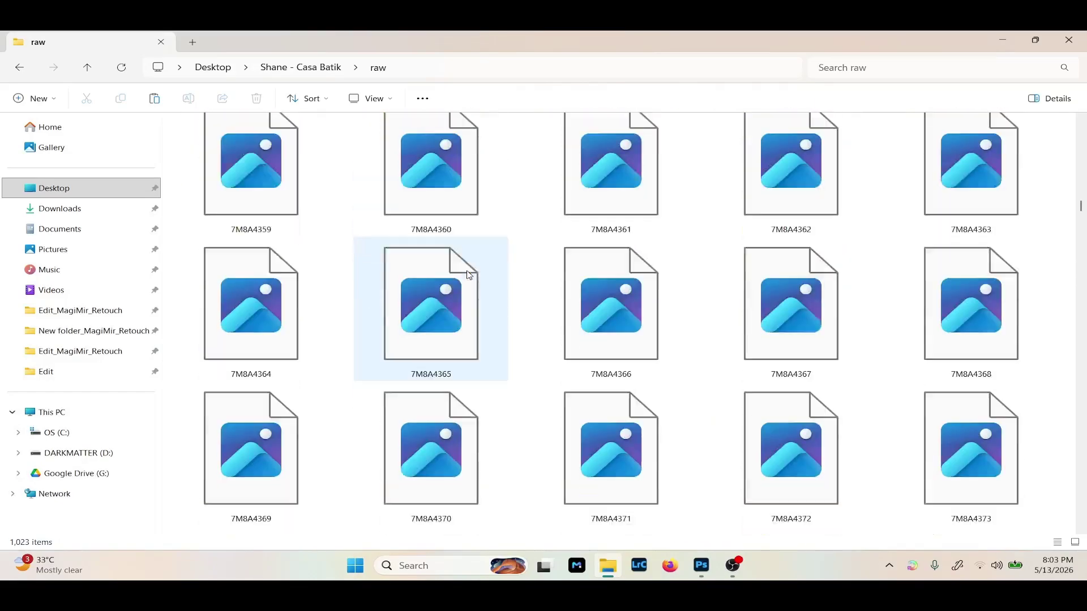
scroll(468, 275, "down", 3)
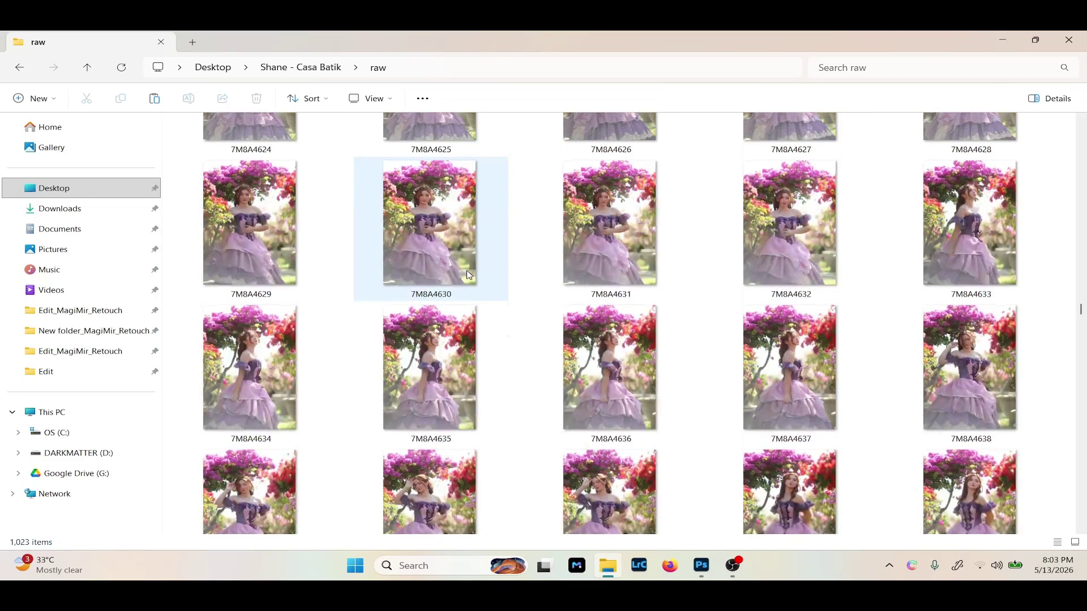
scroll(469, 275, "down", 7)
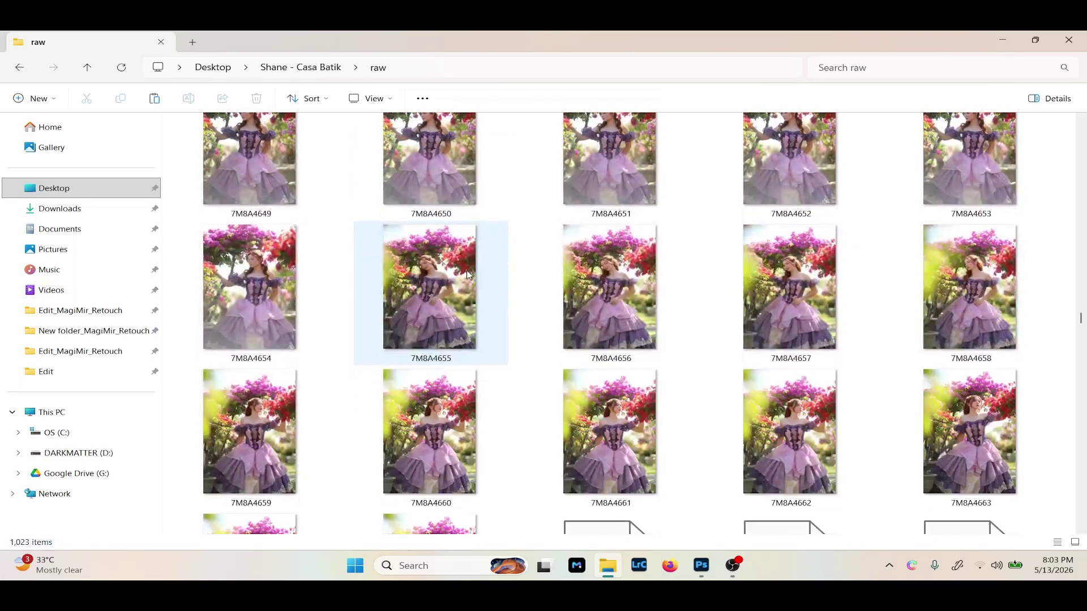
scroll(467, 275, "down", 6)
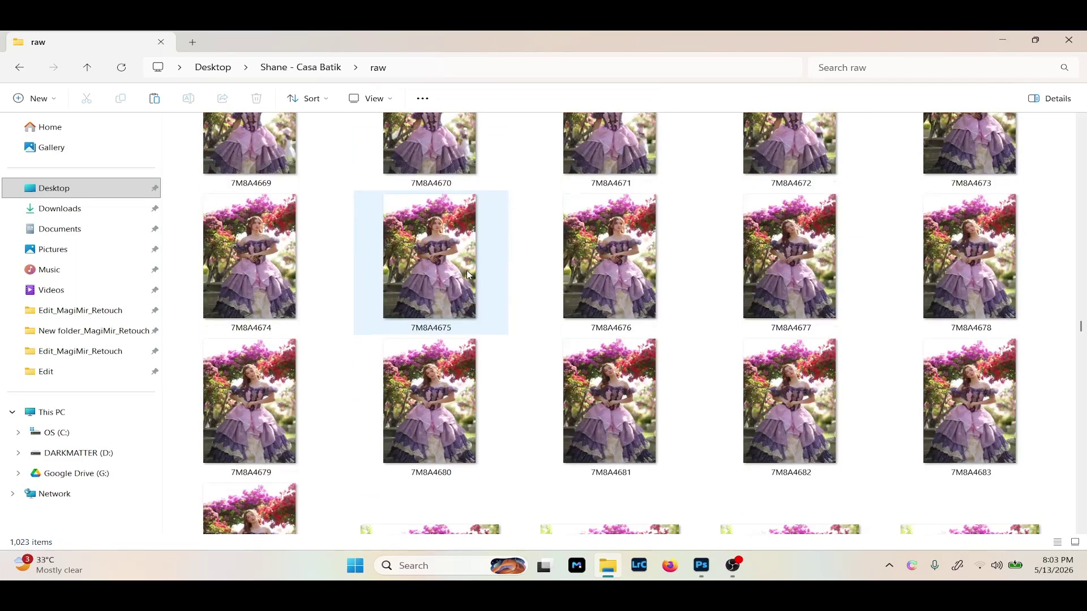
scroll(468, 275, "down", 8)
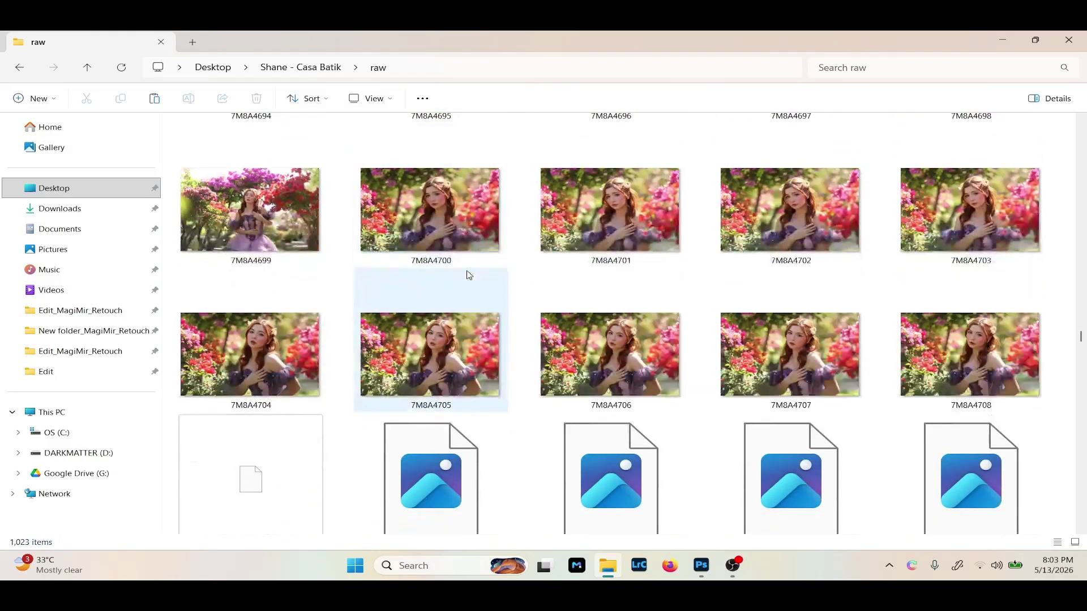
scroll(469, 275, "down", 1)
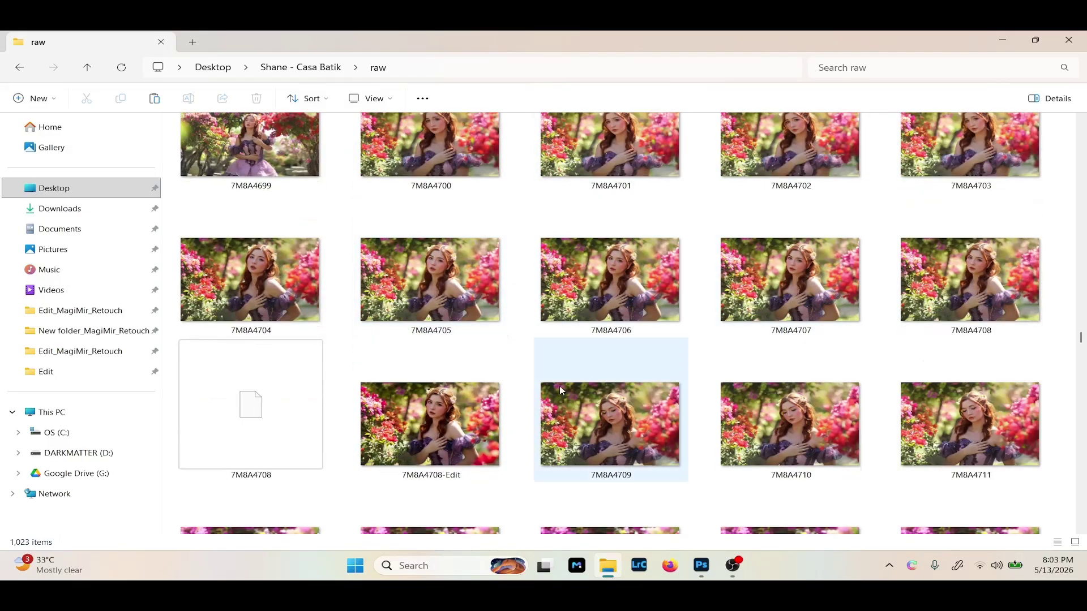
scroll(561, 391, "up", 1)
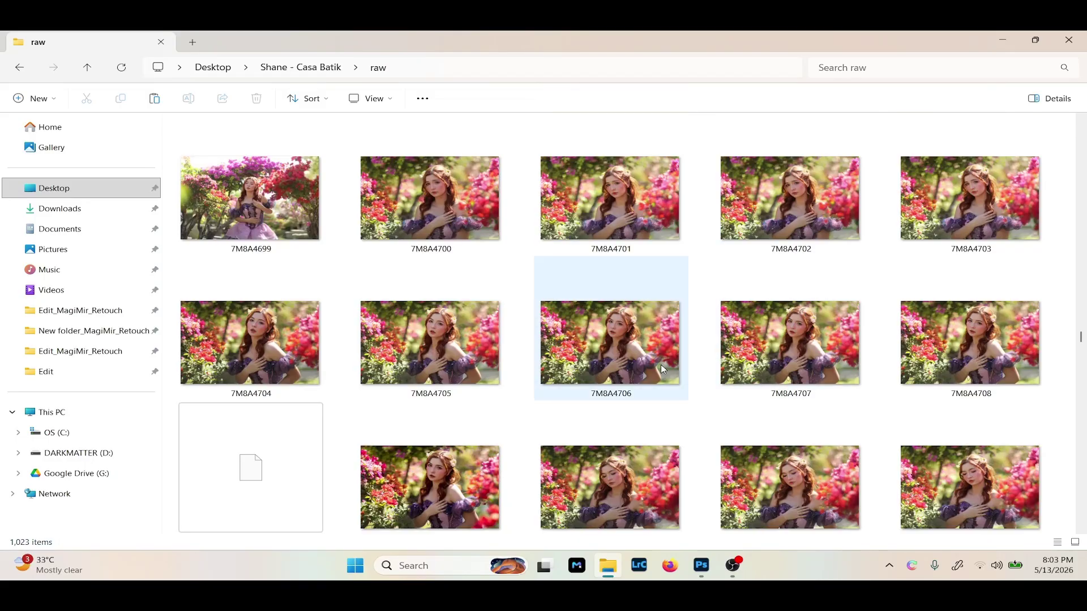
Look through the raw photos from 7M8A4709 to the magenta-flower portraits around 7M8A5021, and return to the Desktop.
scroll(660, 365, "down", 6)
scroll(663, 369, "down", 4)
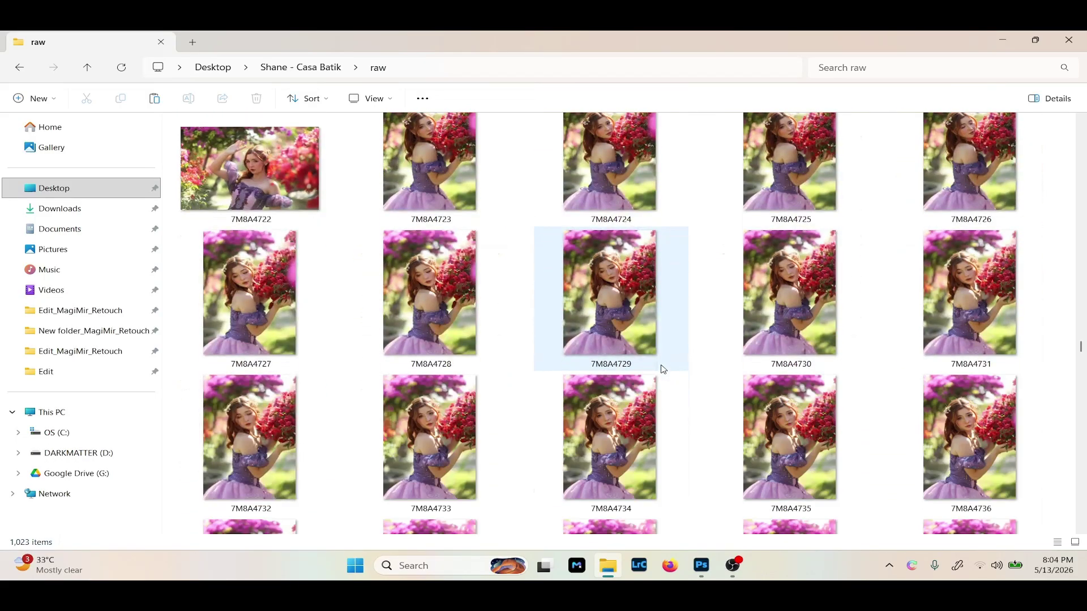
scroll(664, 369, "down", 8)
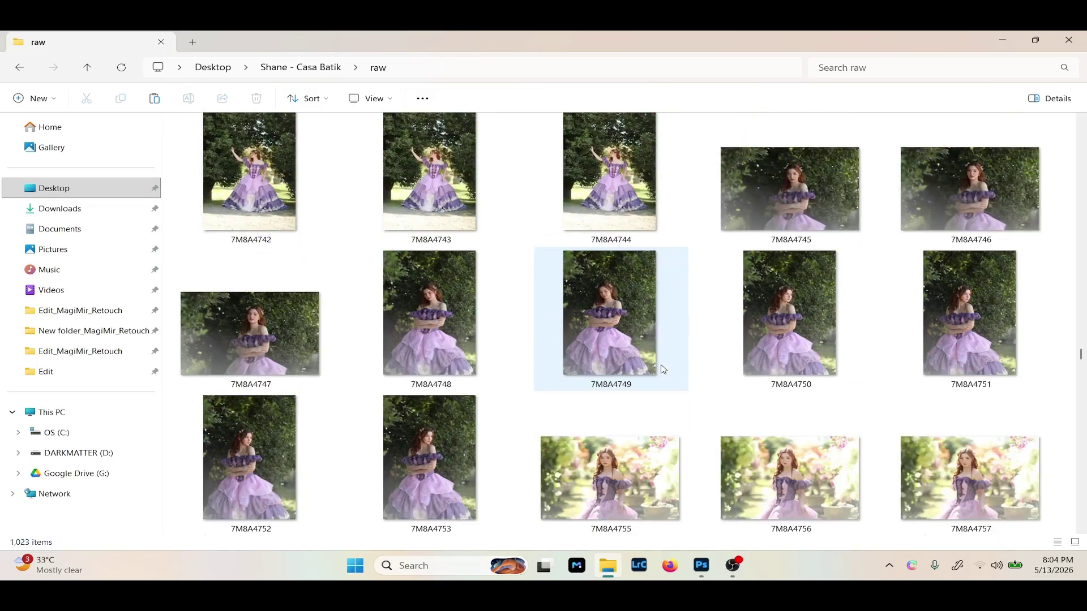
scroll(664, 369, "down", 12)
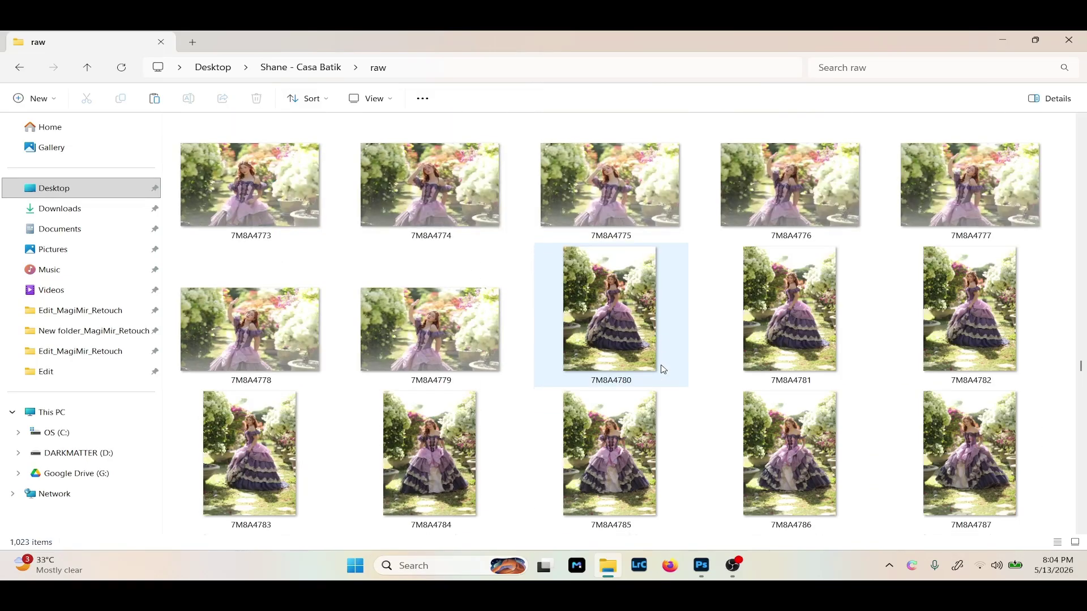
scroll(663, 369, "down", 10)
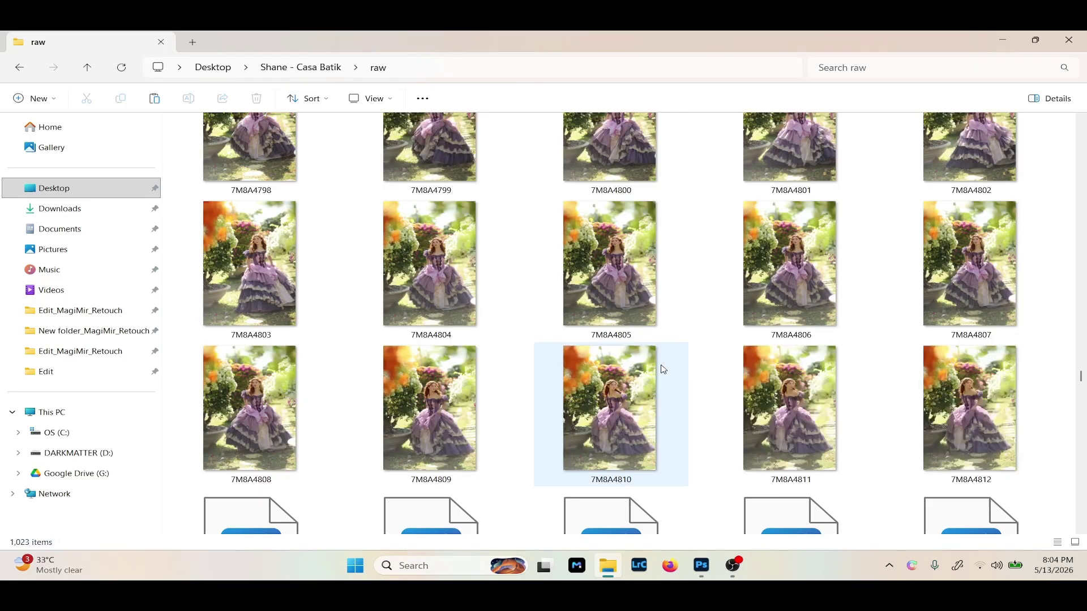
scroll(664, 370, "down", 16)
scroll(664, 369, "down", 10)
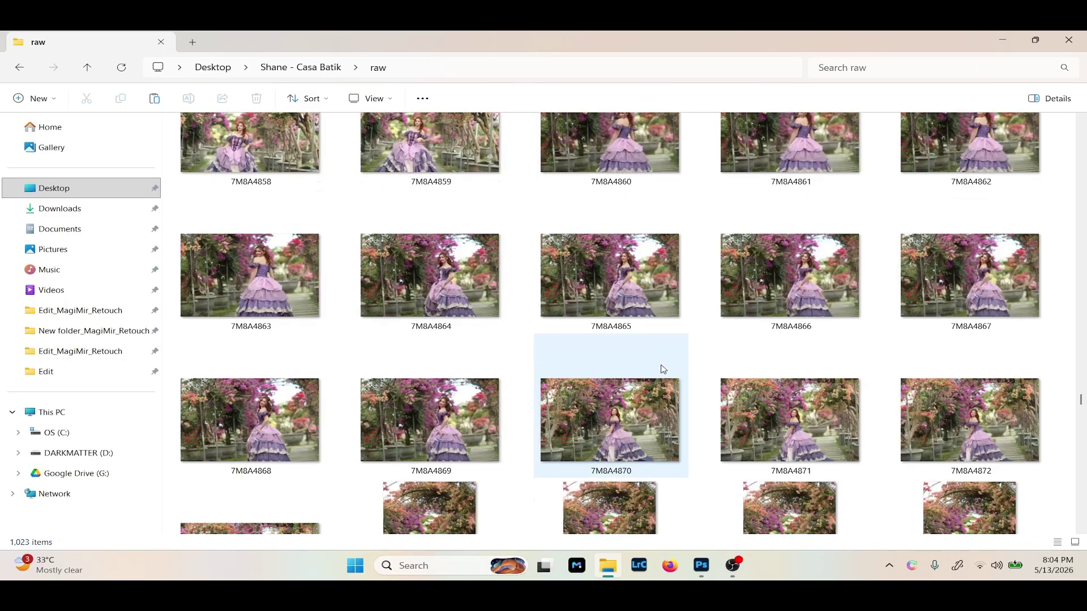
scroll(664, 369, "down", 6)
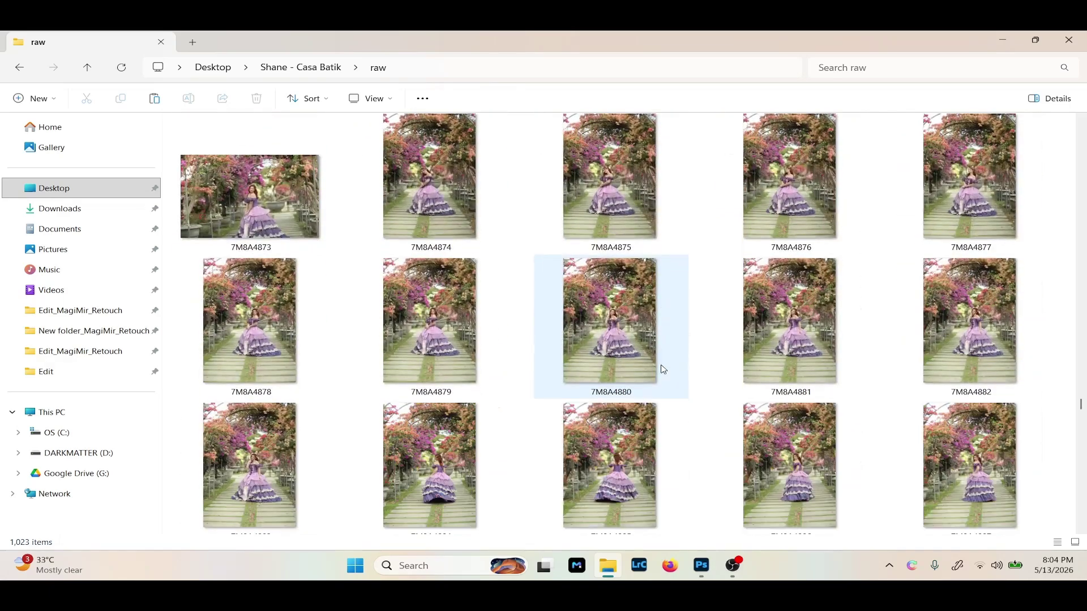
scroll(663, 369, "down", 8)
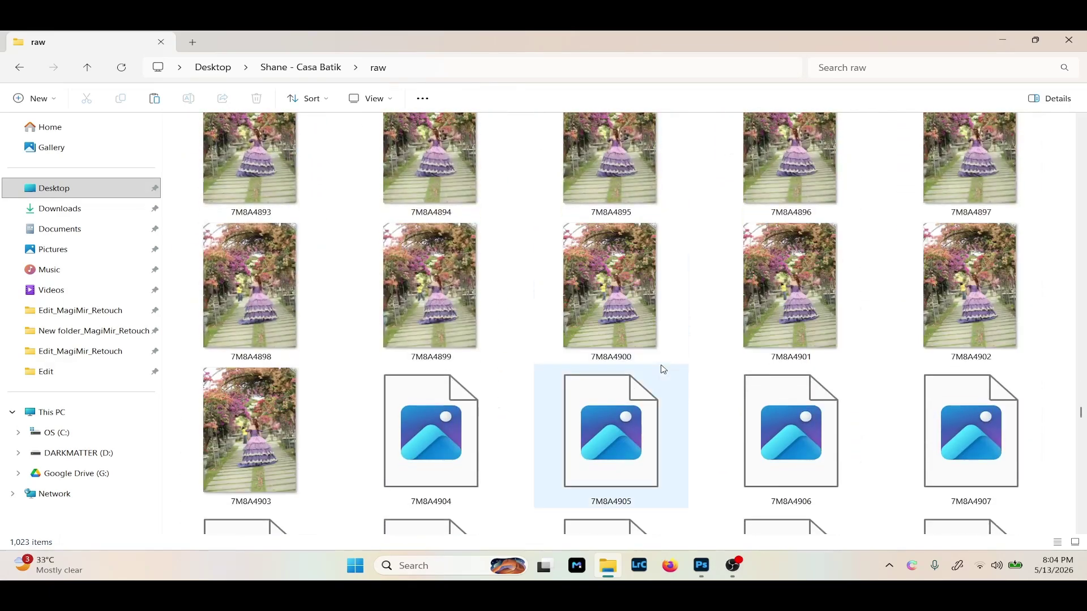
scroll(664, 369, "down", 10)
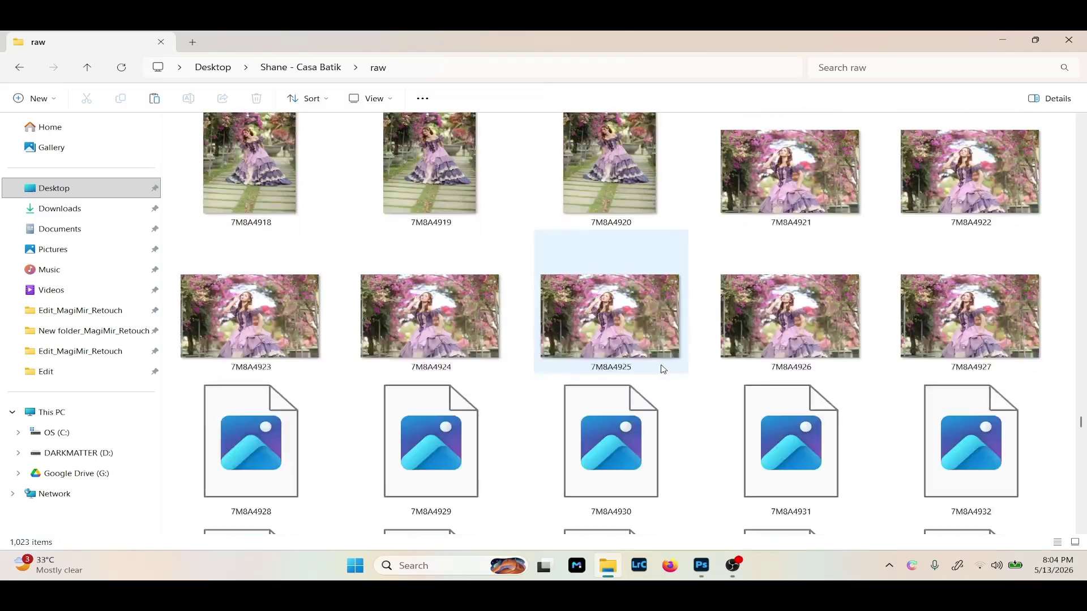
scroll(663, 369, "down", 10)
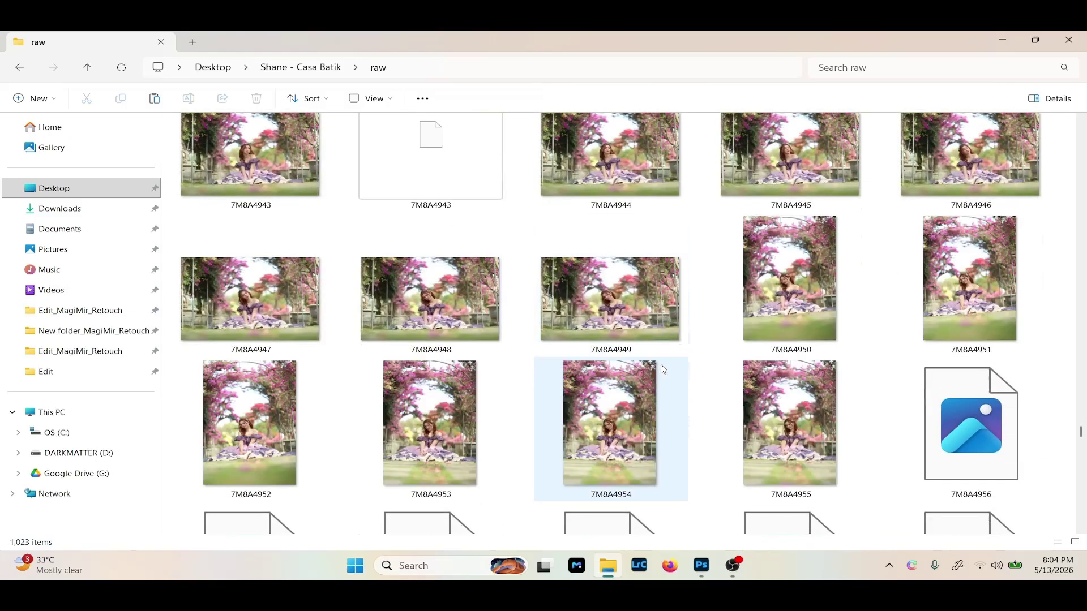
scroll(663, 369, "down", 5)
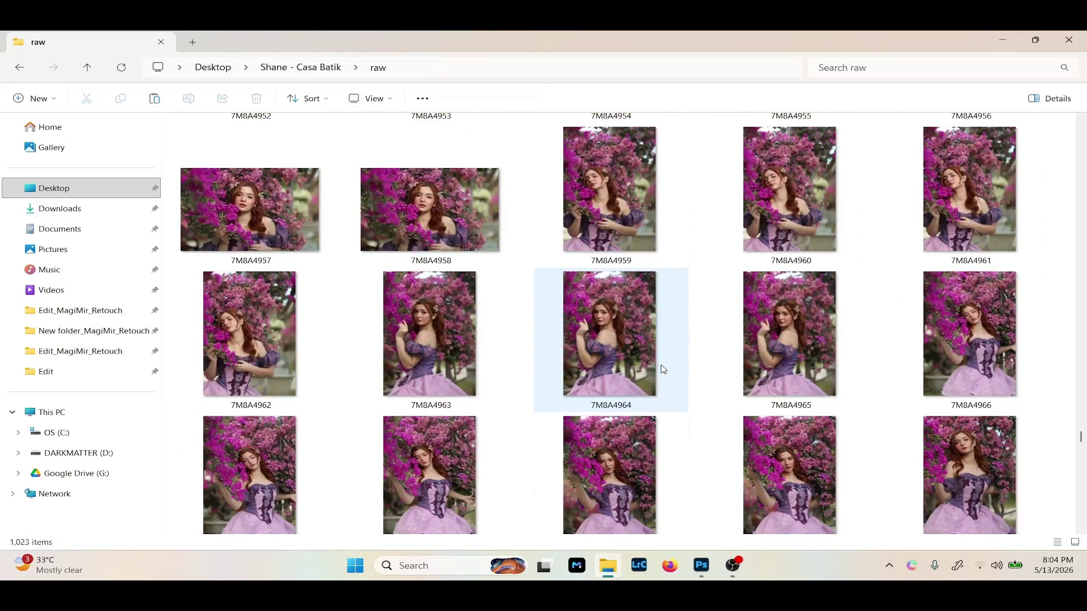
scroll(663, 369, "down", 8)
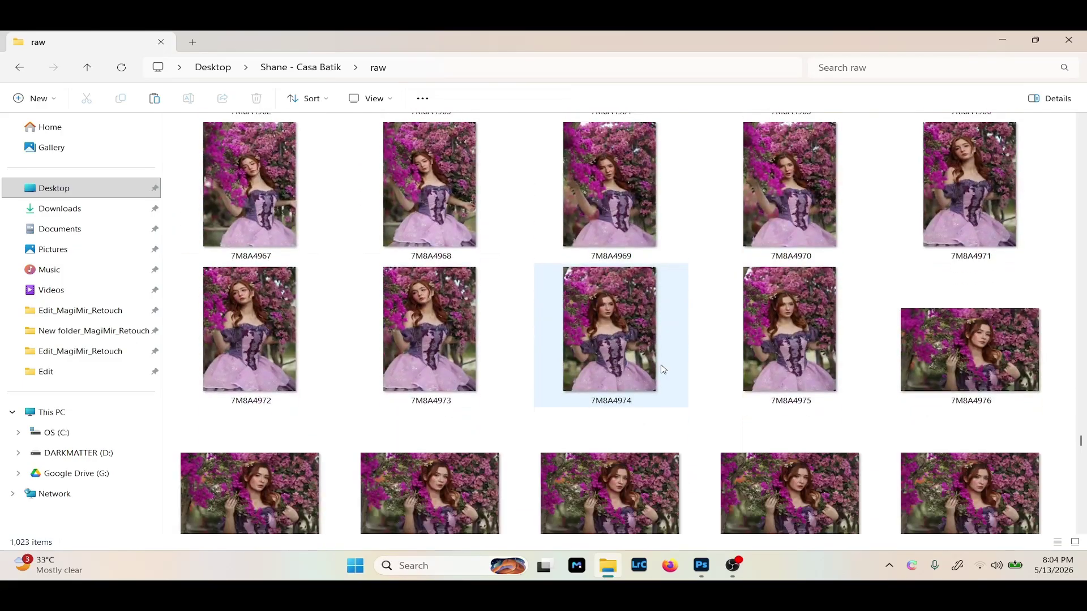
scroll(664, 369, "down", 16)
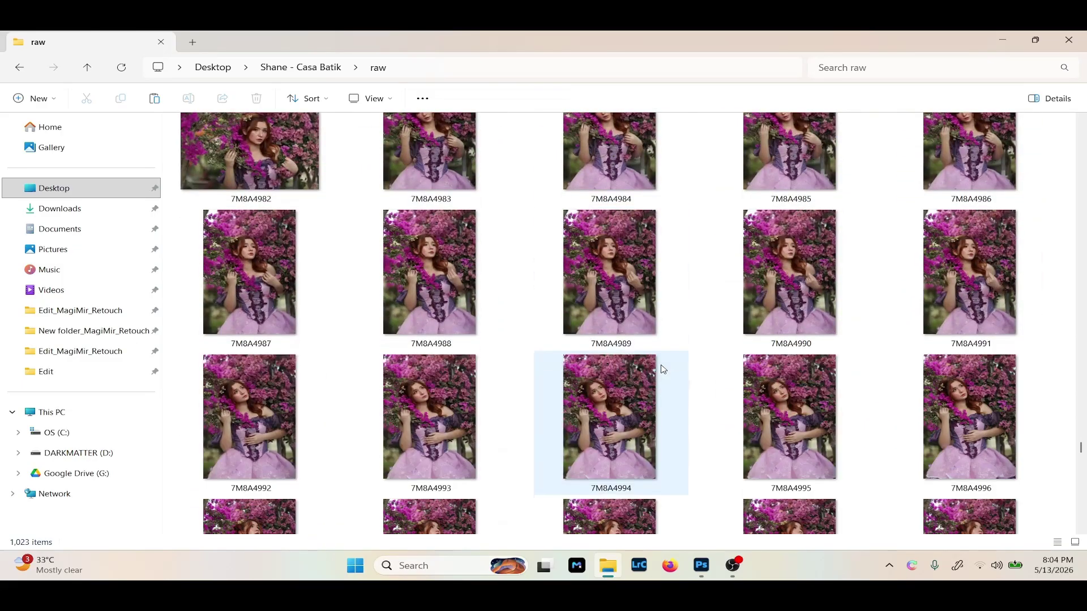
scroll(660, 369, "up", 1)
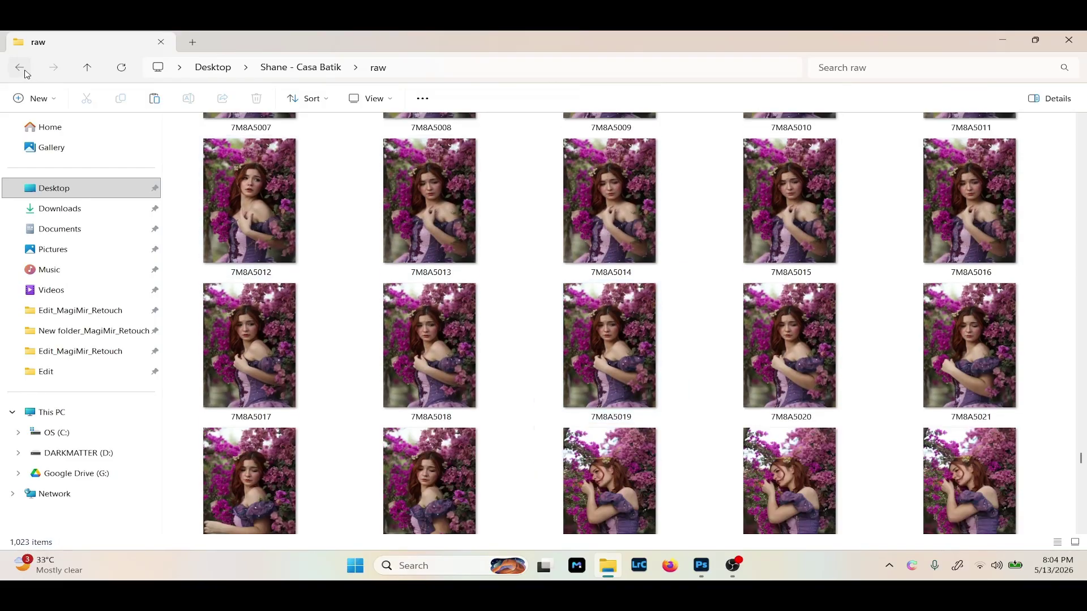
left_click(25, 71)
left_click(25, 72)
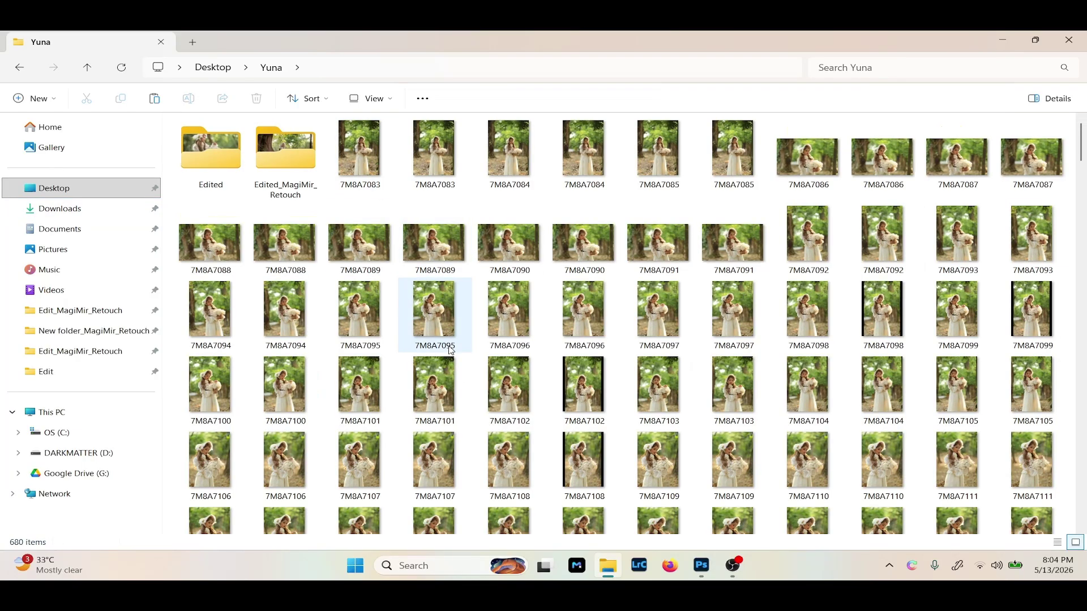
Show the Desktop folder of bonnet-girl photos starting at 7M8A7083 with larger thumbnails.
scroll(447, 345, "down", 5)
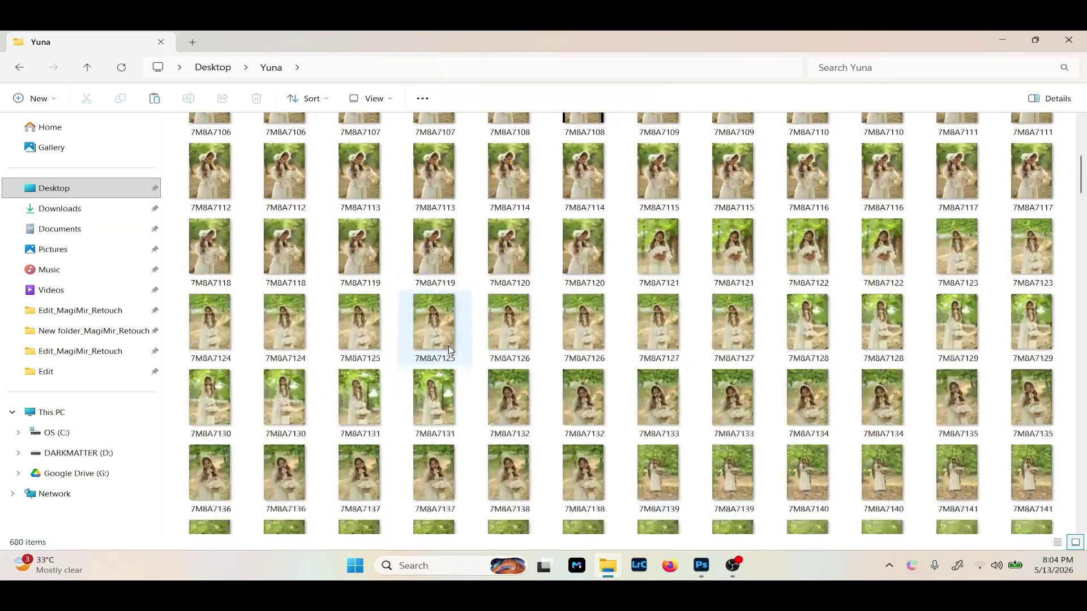
left_click(382, 100)
left_click(378, 128)
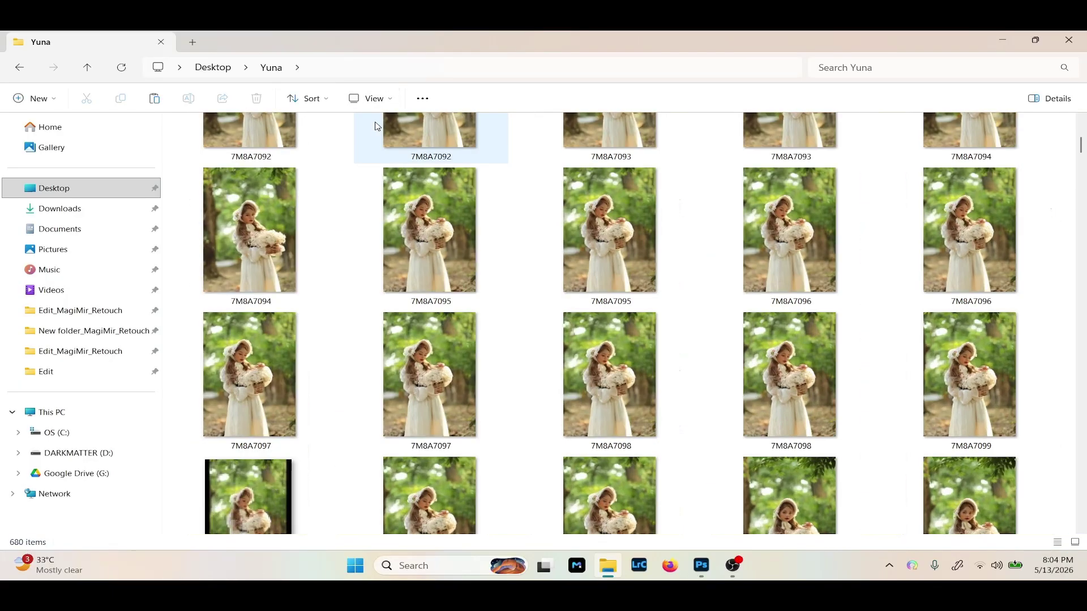
Look through the bonnet-girl forest photos to about 7M8A7279, return to the start of the folder and open its Edited subfolder.
scroll(543, 511, "down", 5)
scroll(542, 511, "down", 12)
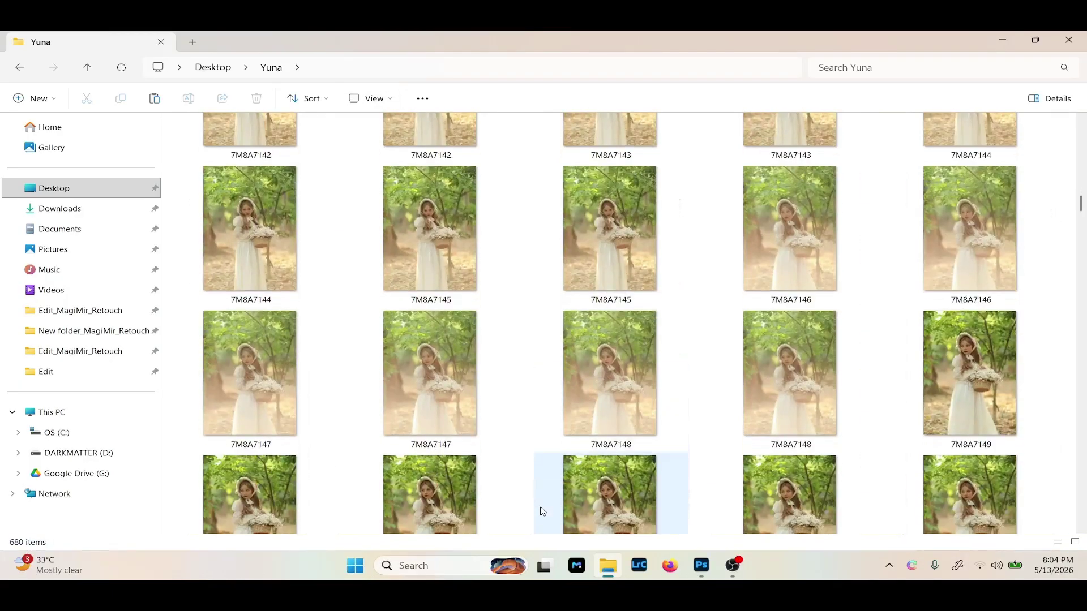
scroll(543, 512, "down", 6)
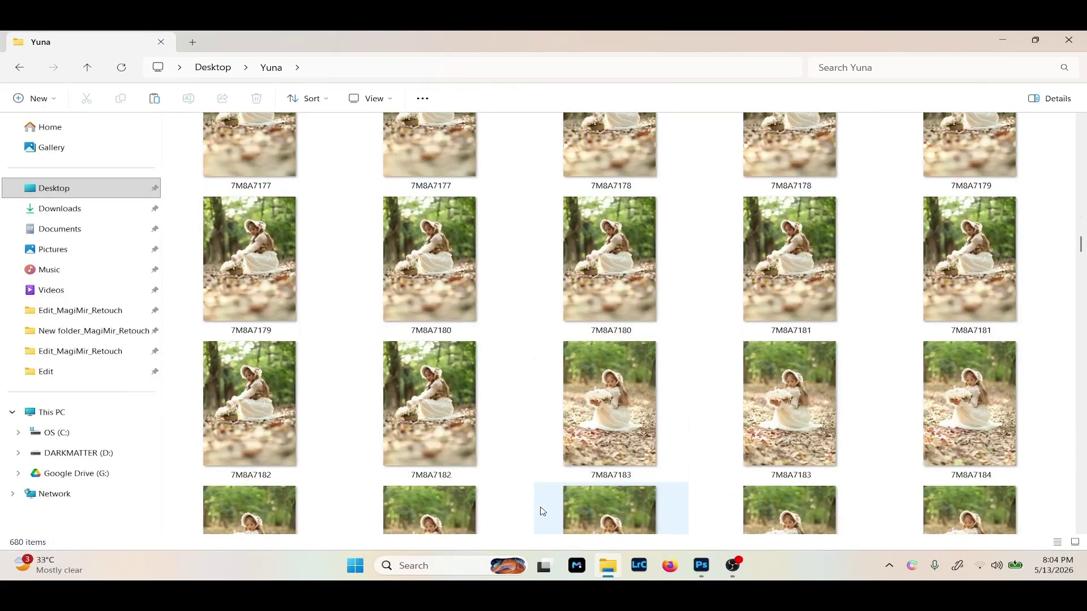
scroll(542, 512, "down", 12)
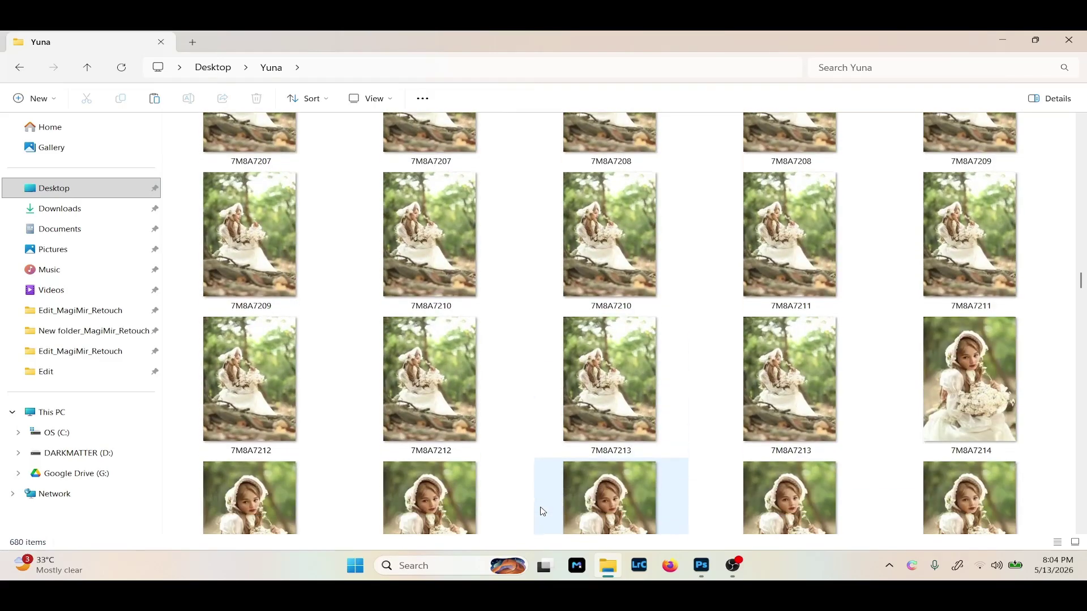
scroll(542, 511, "down", 8)
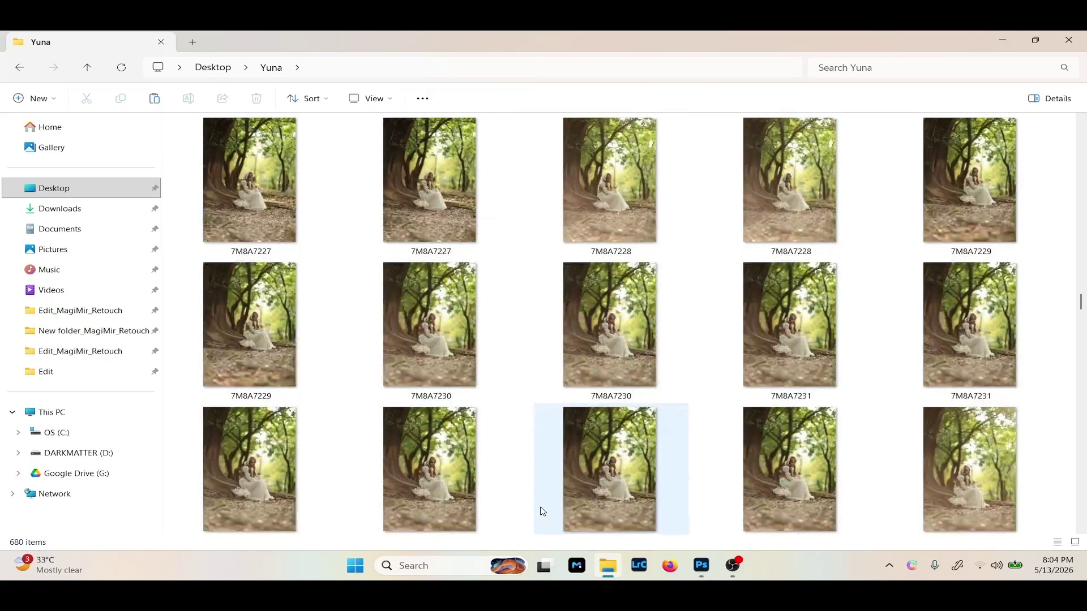
scroll(542, 511, "down", 2)
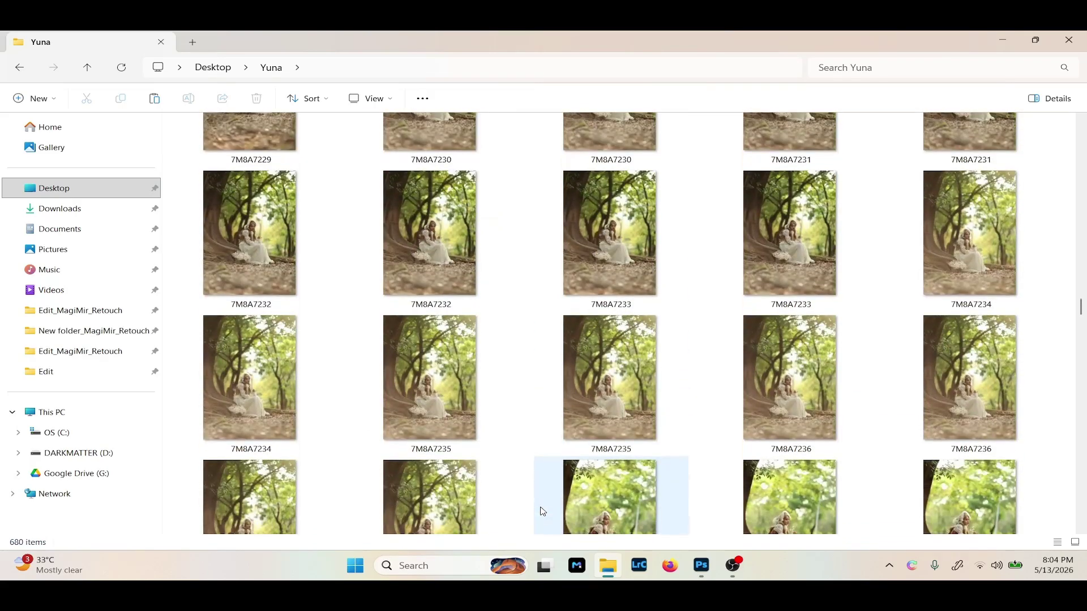
scroll(543, 511, "down", 2)
scroll(543, 511, "down", 7)
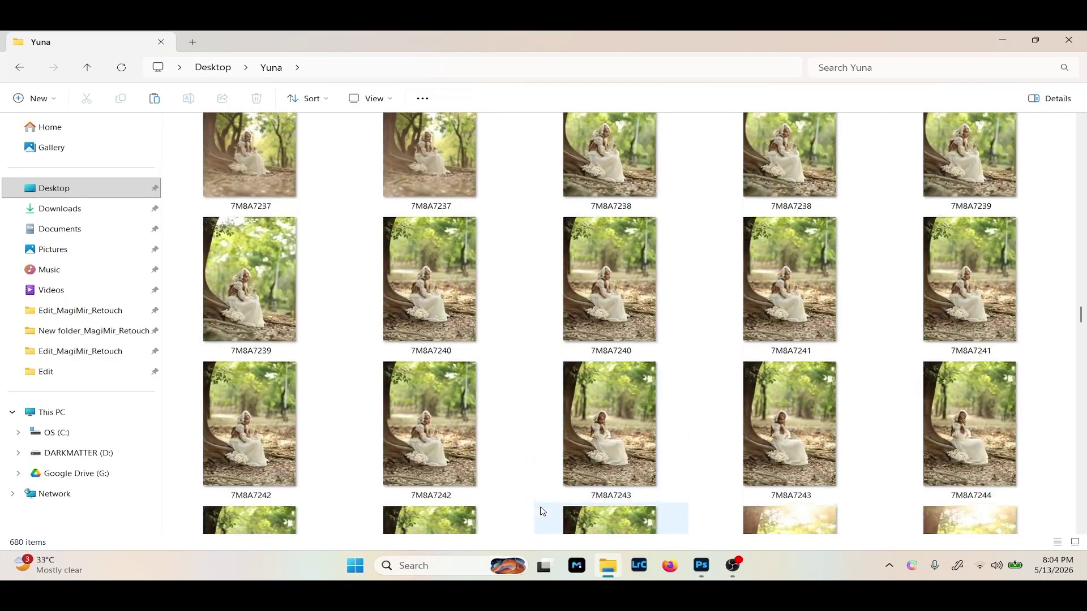
scroll(542, 511, "down", 9)
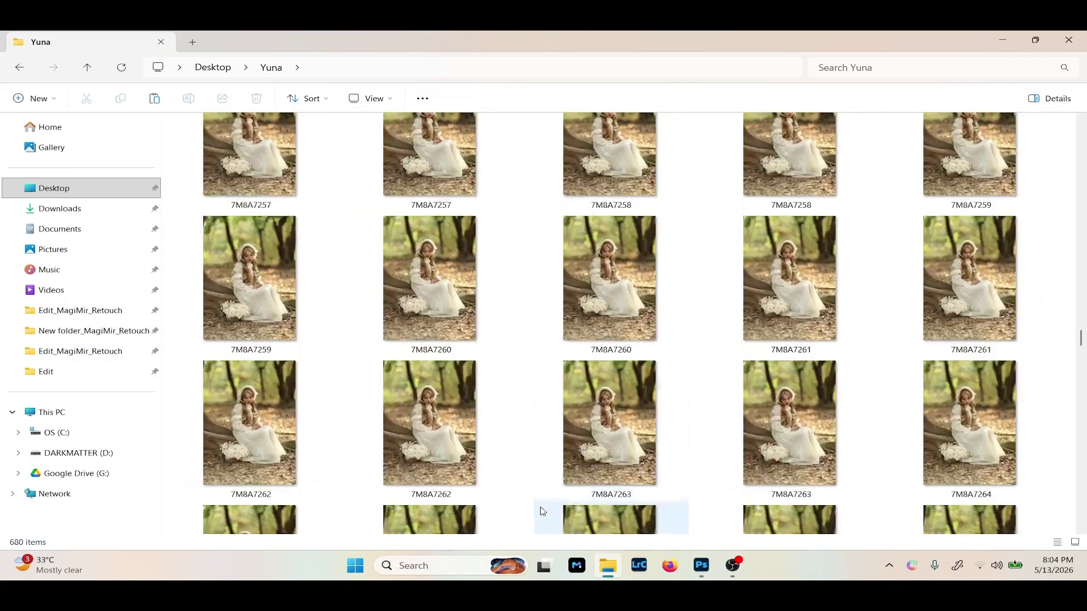
scroll(542, 511, "down", 6)
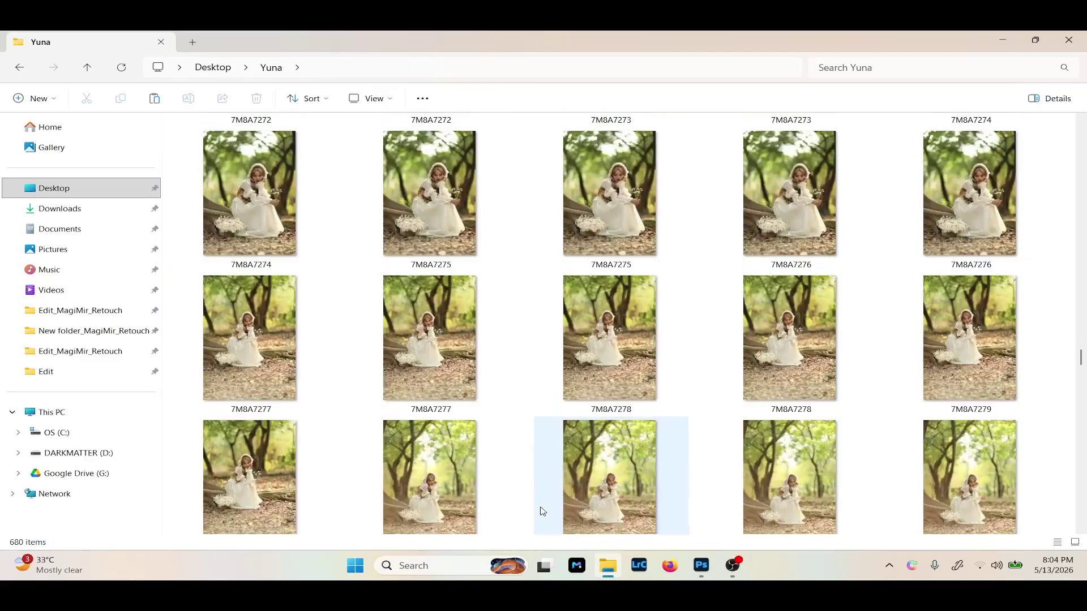
scroll(542, 511, "up", 20)
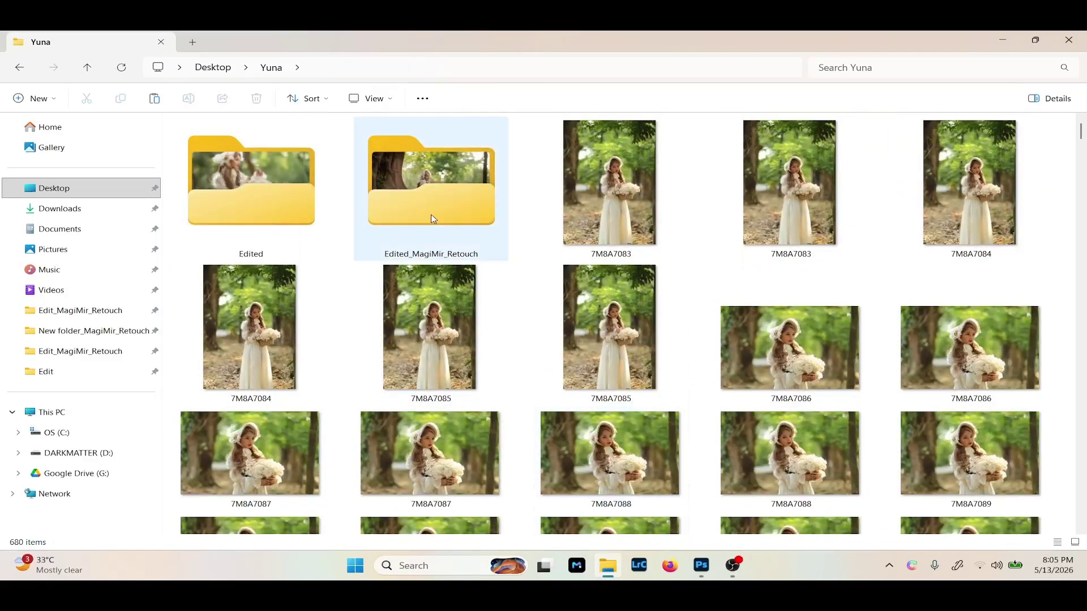
double_click(286, 195)
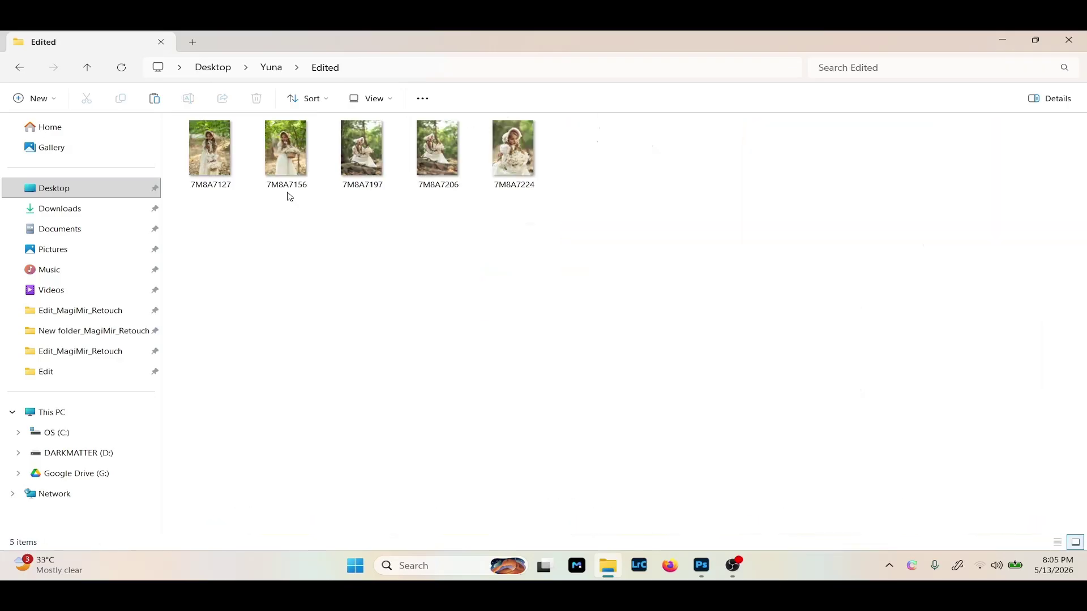
Show the Edited folder's photos as extra large icons, view 7M8A7206 at larger size and close it.
left_click(374, 100)
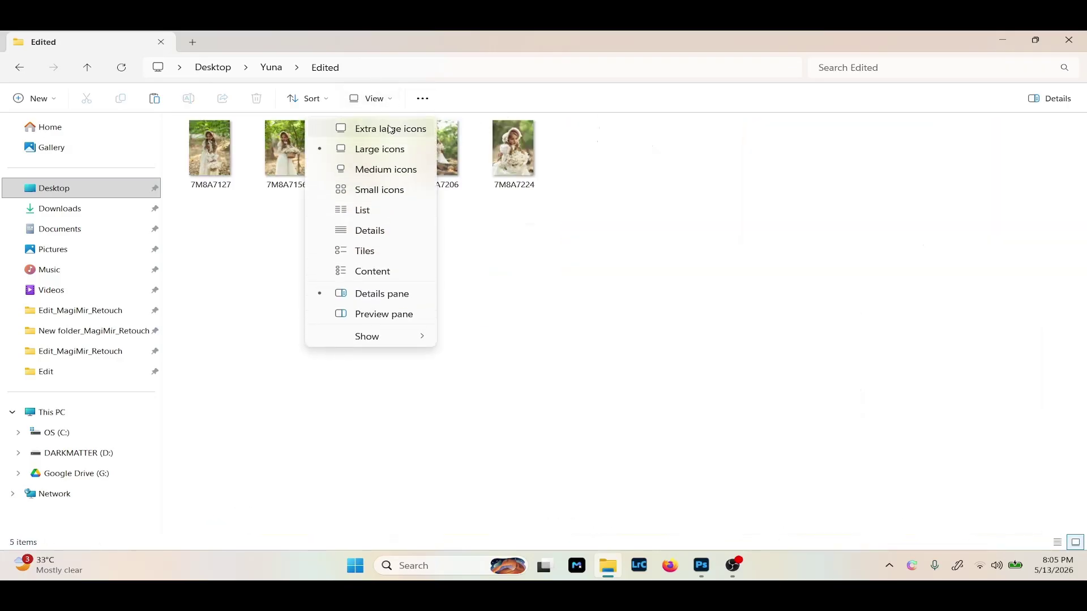
left_click(388, 126)
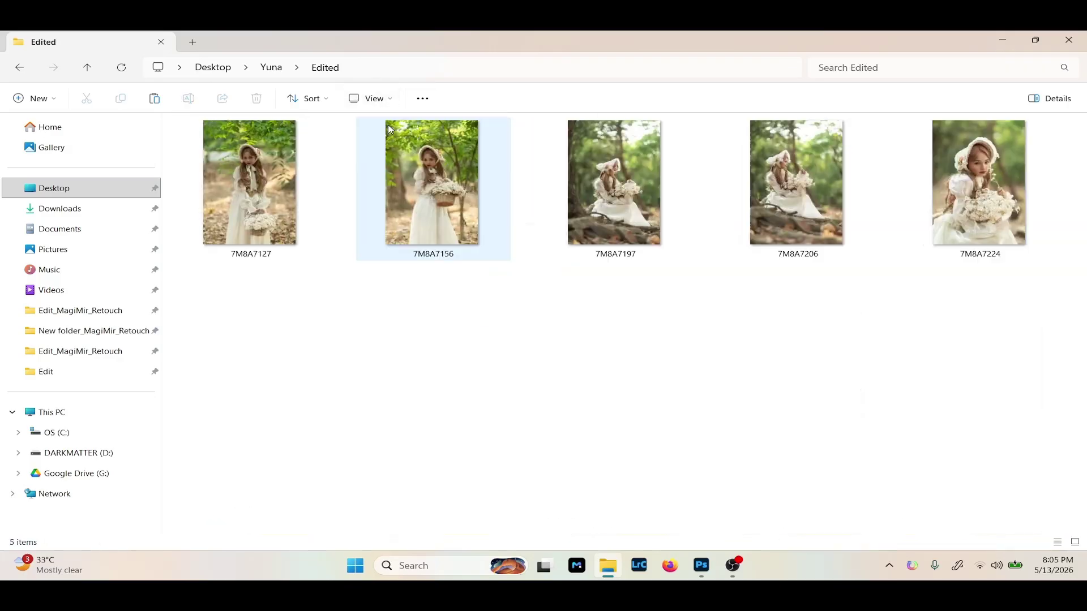
double_click(756, 207)
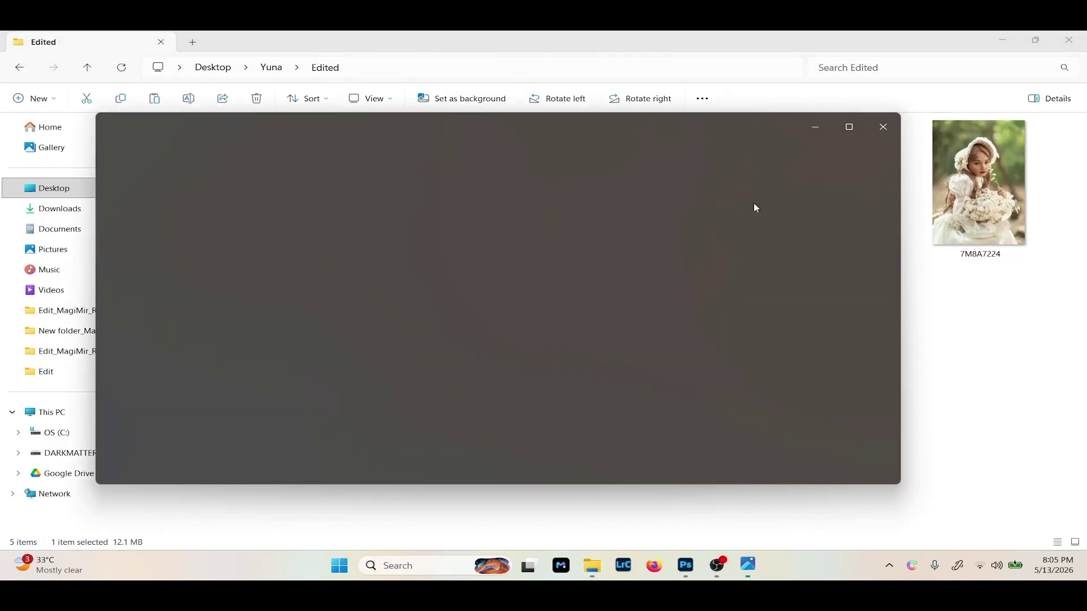
key("Right")
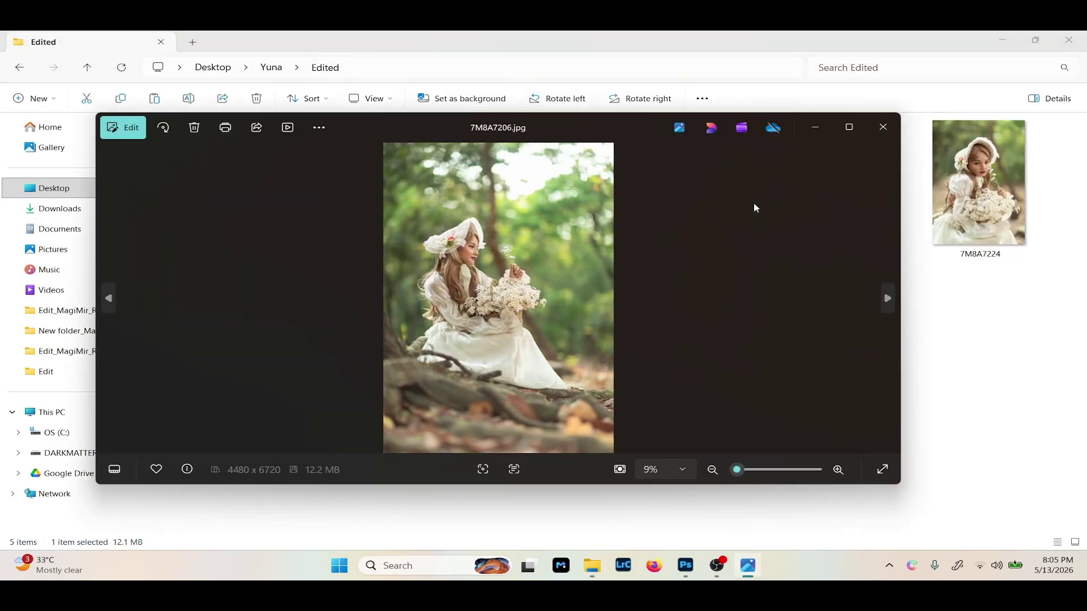
left_click(899, 129)
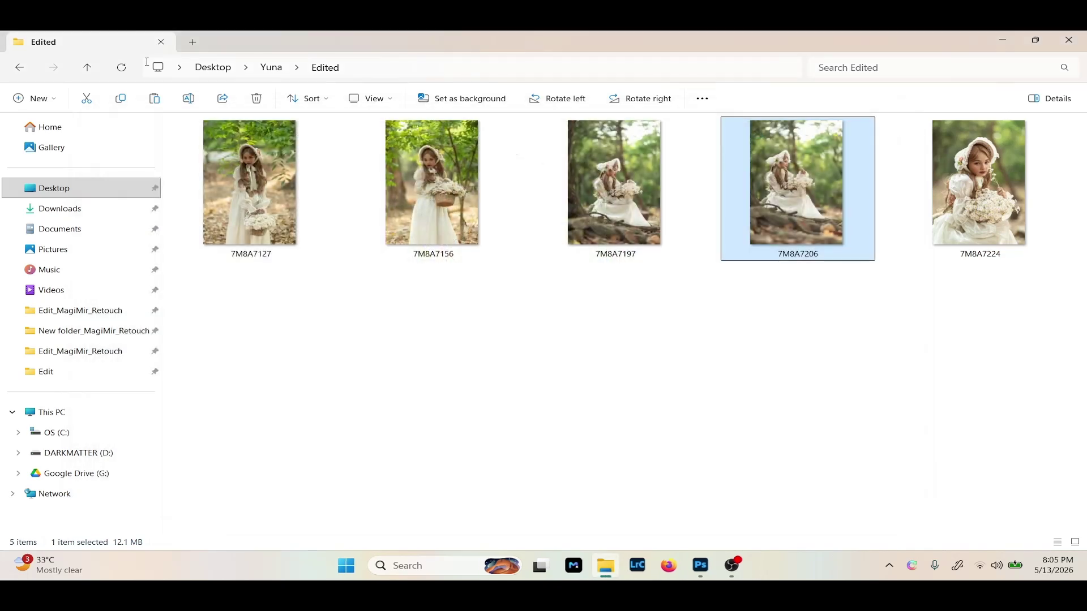
View 7M8A7256 from the neighbouring Edited_MagiMir_Retouch folder, close it and show the desktop.
left_click(20, 72)
double_click(419, 178)
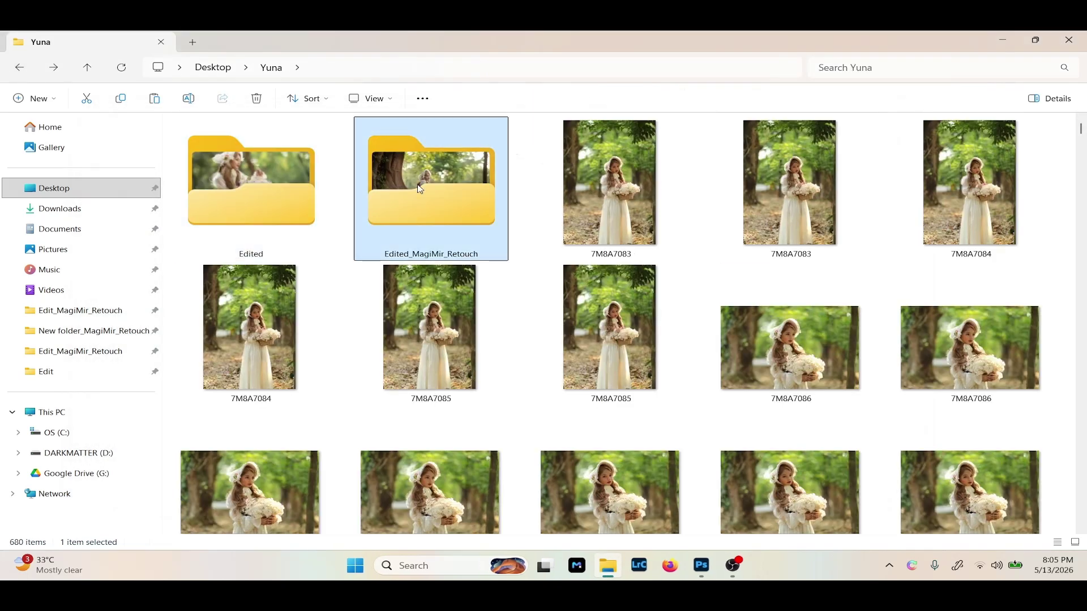
double_click(742, 158)
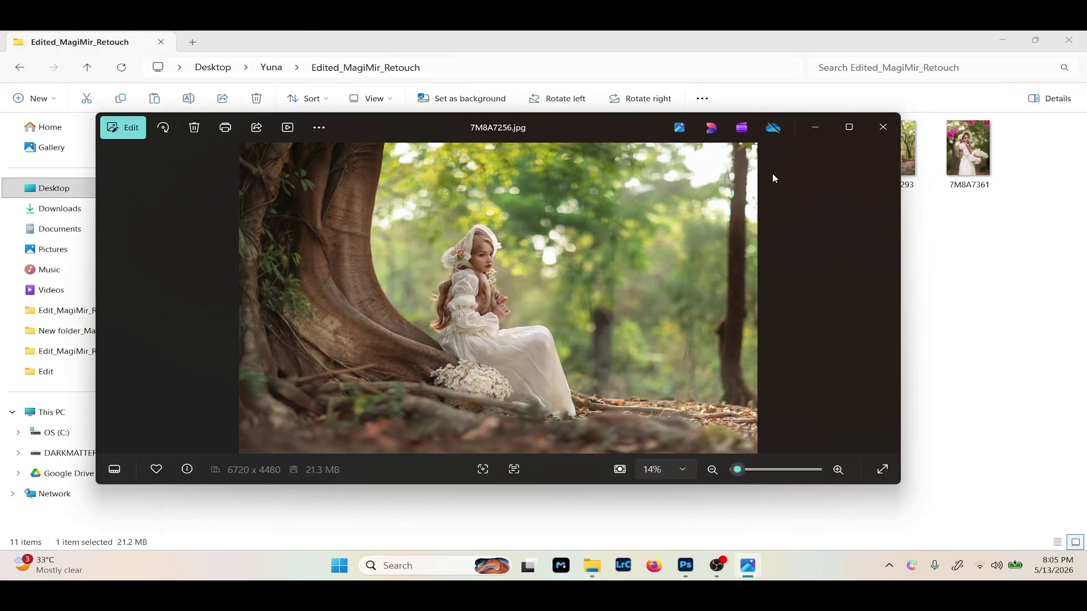
left_click(880, 125)
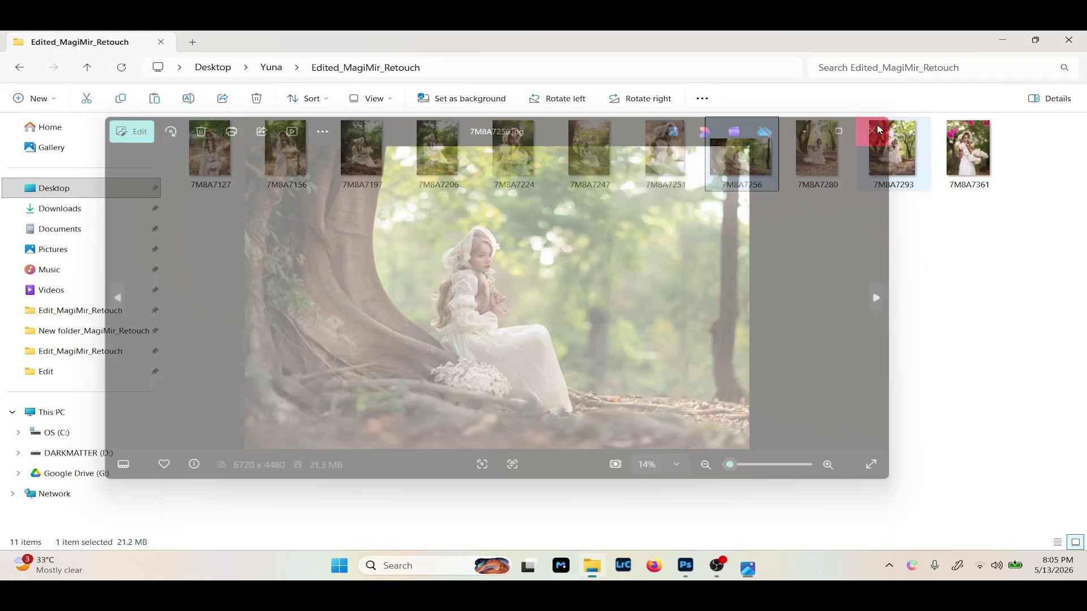
key("super+d")
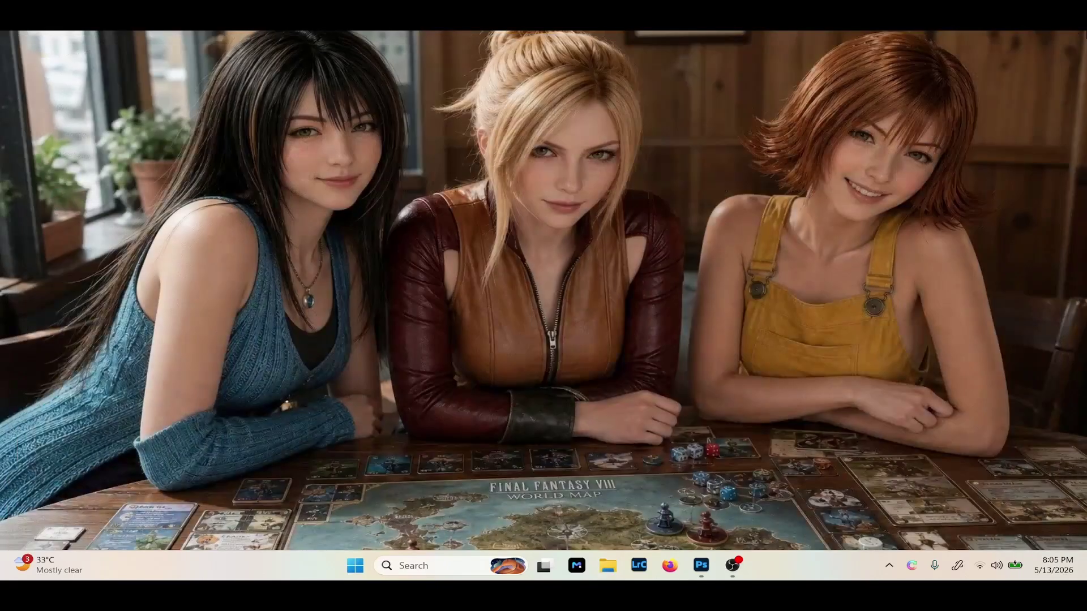